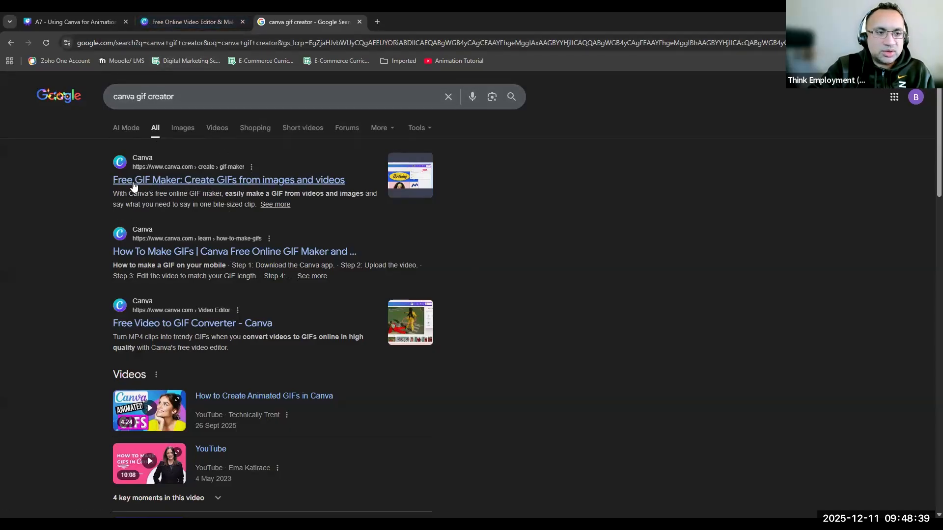
# Step: Open Canva's Free GIF Maker page from the search results and start a new free GIF design
pyautogui.click(171, 181)
pyautogui.click(147, 43)
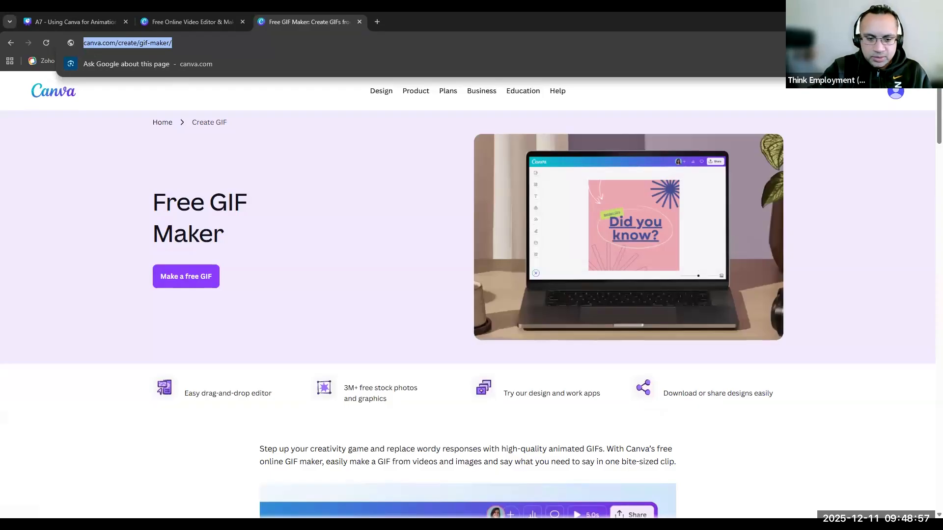
pyautogui.click(543, 346)
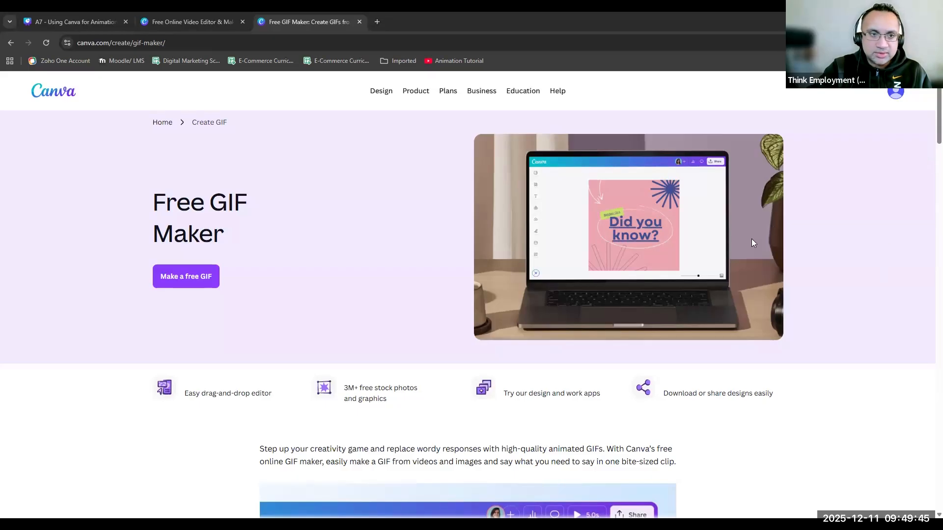
pyautogui.click(209, 20)
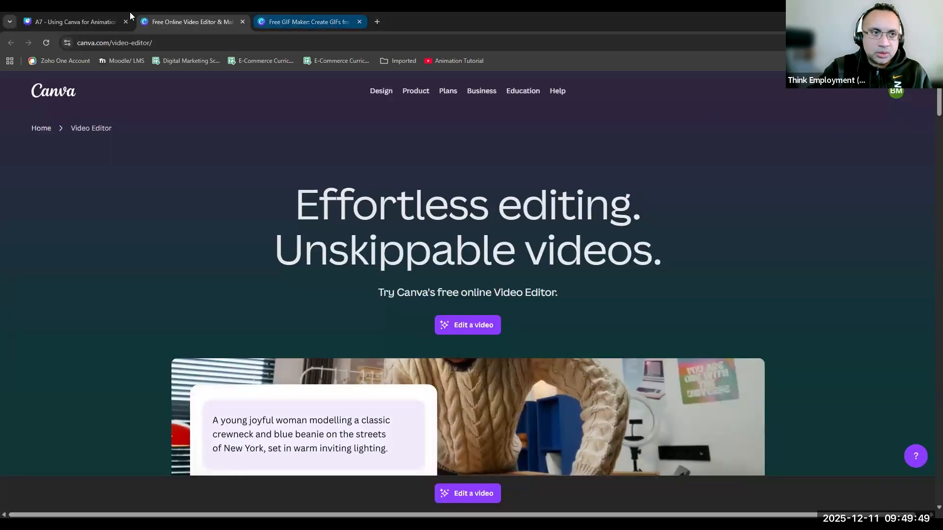
pyautogui.click(312, 28)
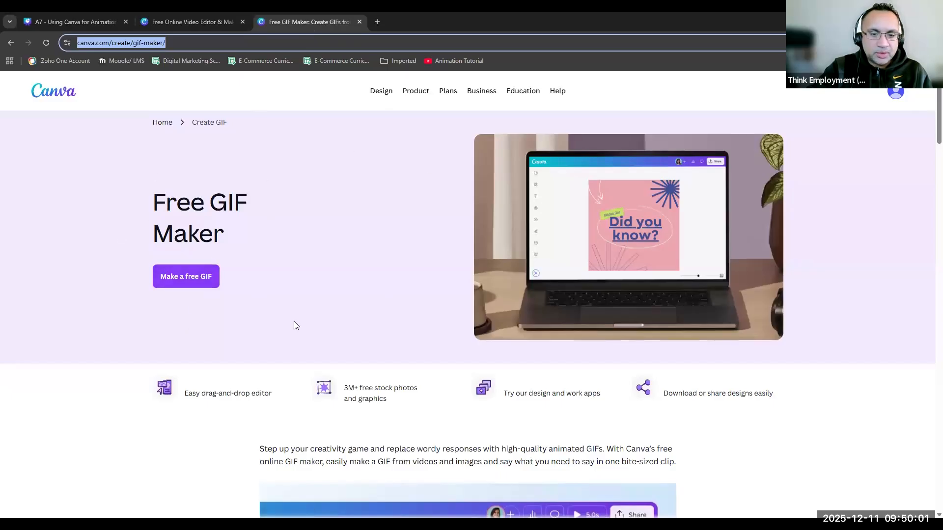
pyautogui.click(189, 279)
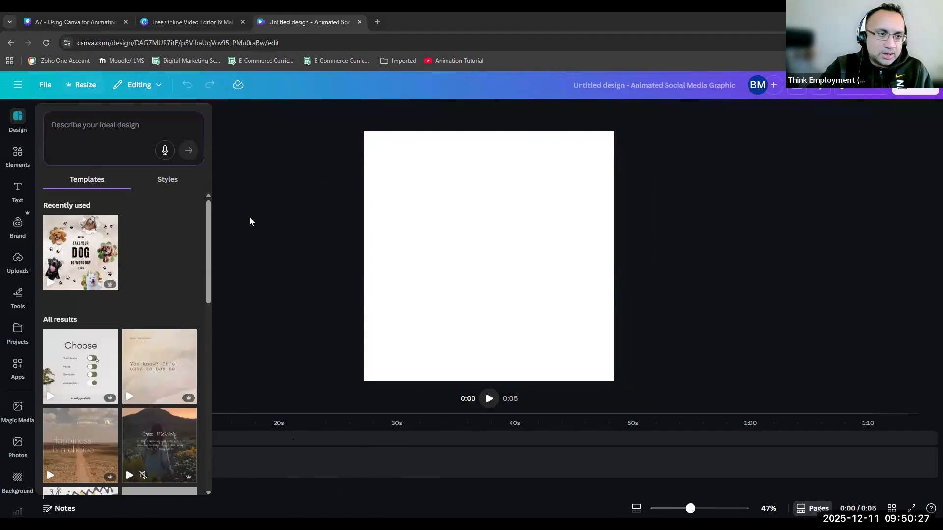
# Step: Browse the animated social media templates to examine the available designs and their animated previews
pyautogui.scroll(-5, 121, 378)
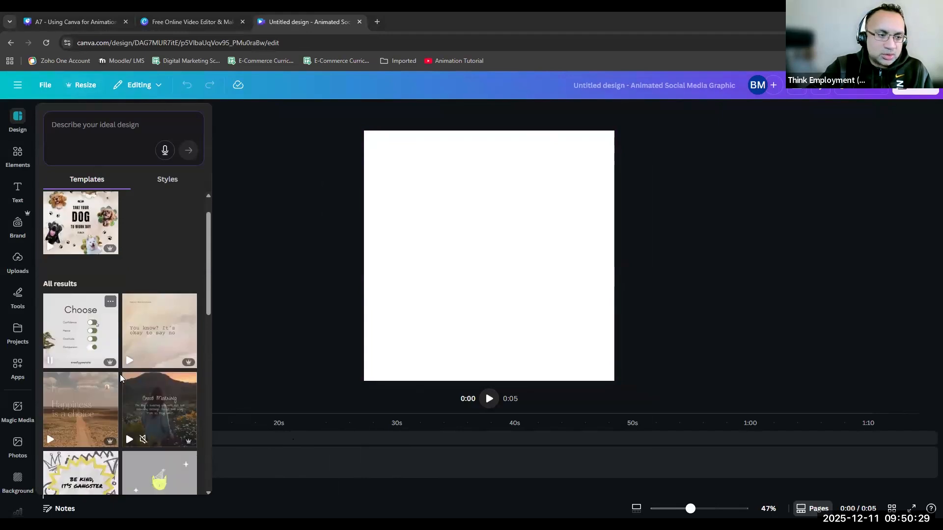
pyautogui.scroll(-3, 121, 379)
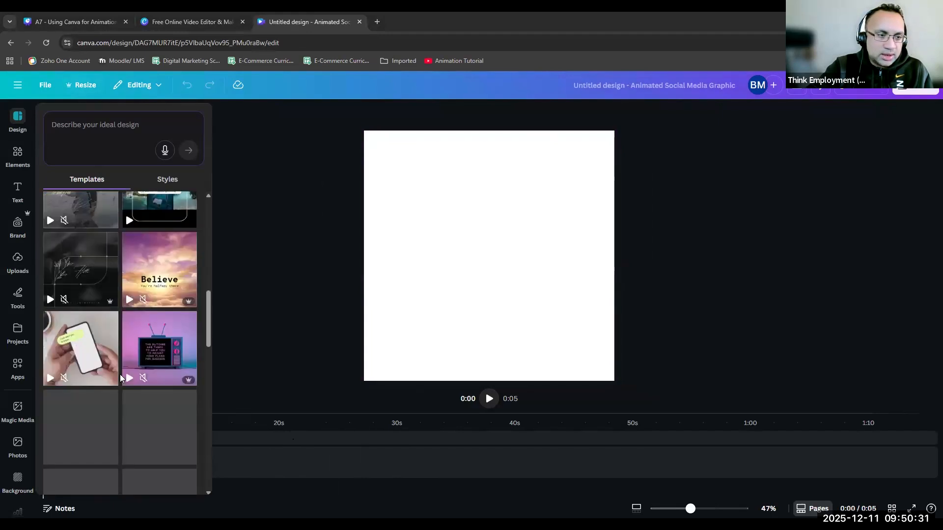
pyautogui.scroll(4, 121, 378)
pyautogui.scroll(5, 121, 378)
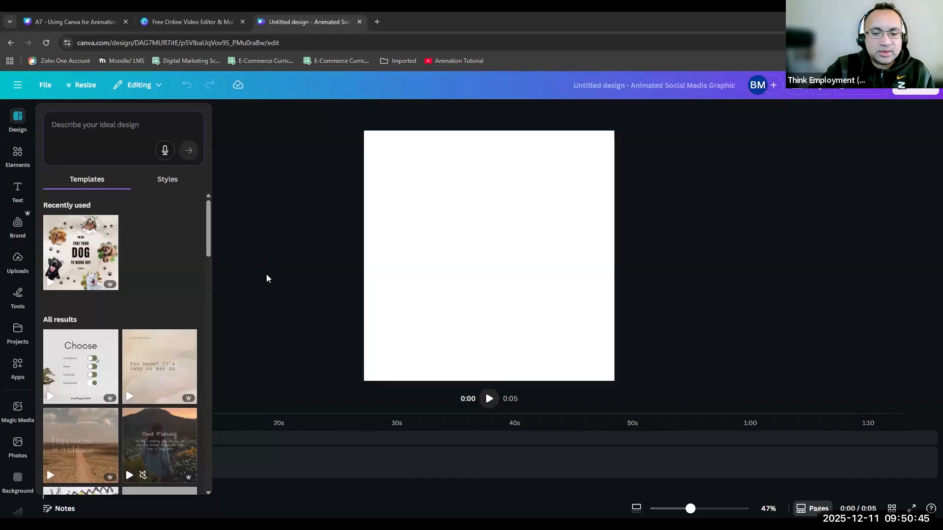
pyautogui.scroll(-6, 88, 390)
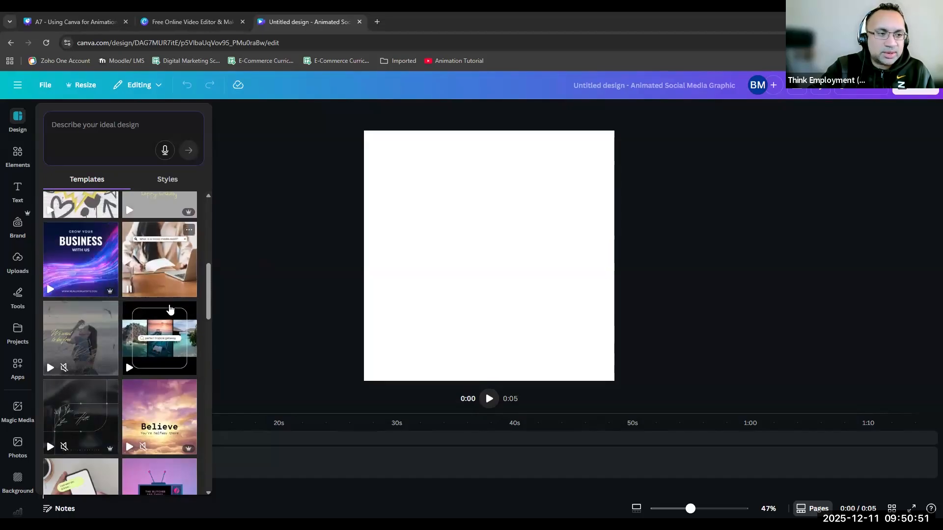
pyautogui.scroll(6, 176, 304)
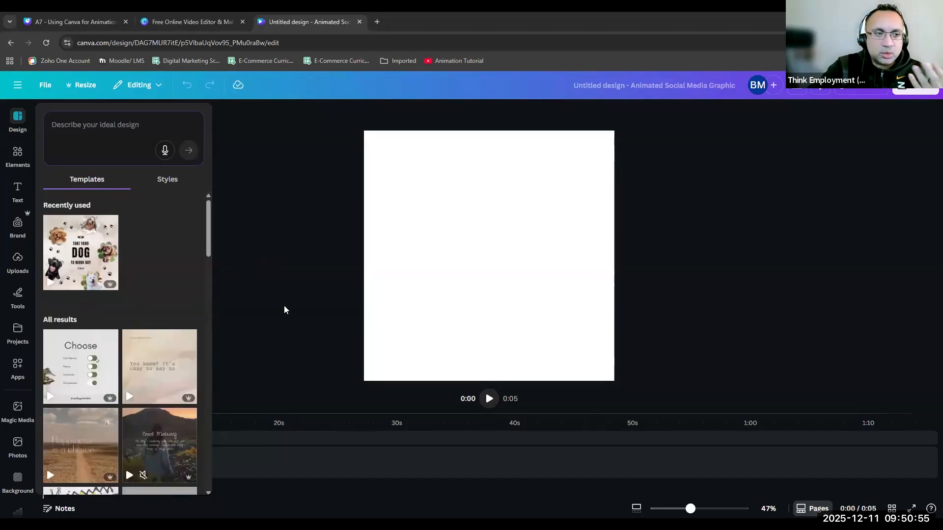
pyautogui.moveTo(166, 386)
pyautogui.scroll(-6, 167, 383)
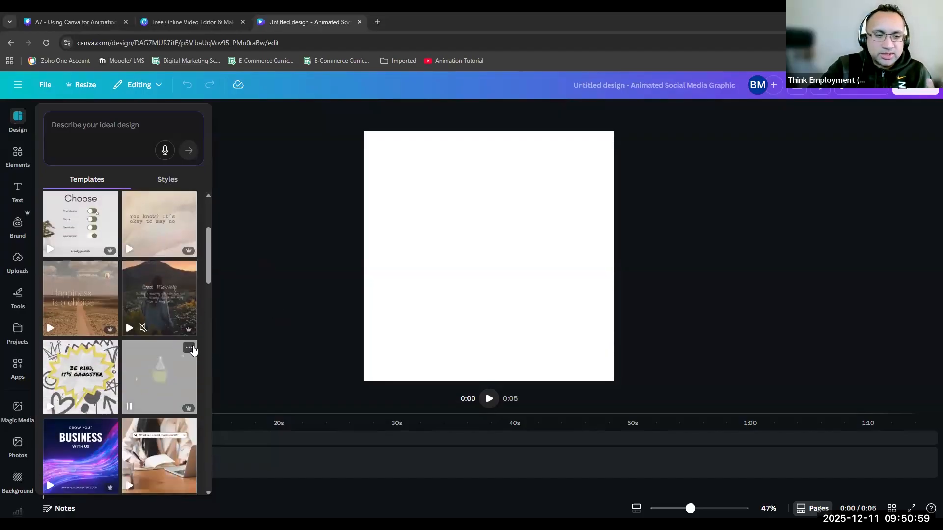
pyautogui.scroll(-3, 131, 414)
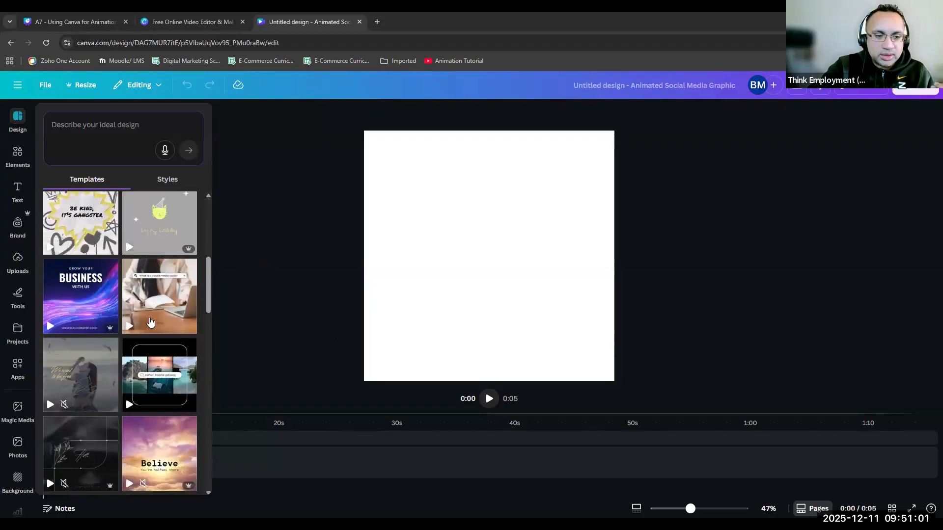
pyautogui.scroll(-1, 132, 415)
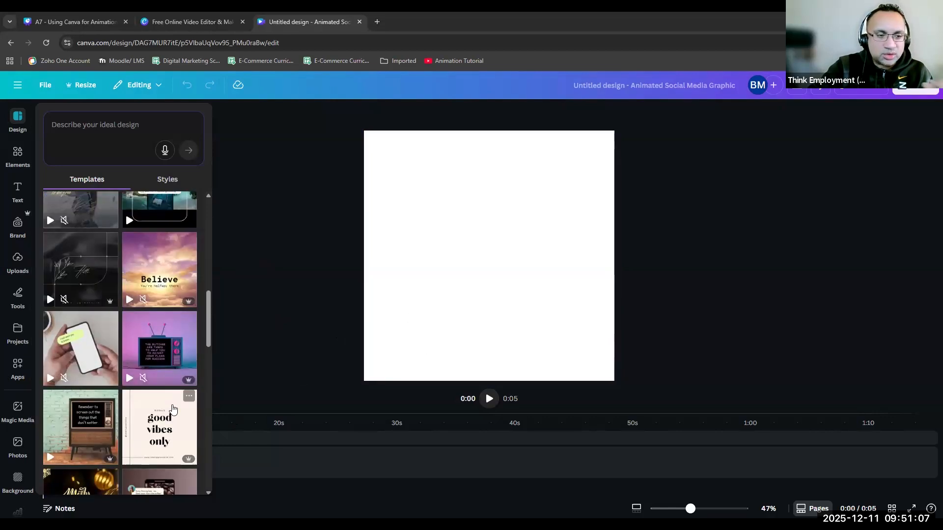
pyautogui.scroll(-5, 173, 409)
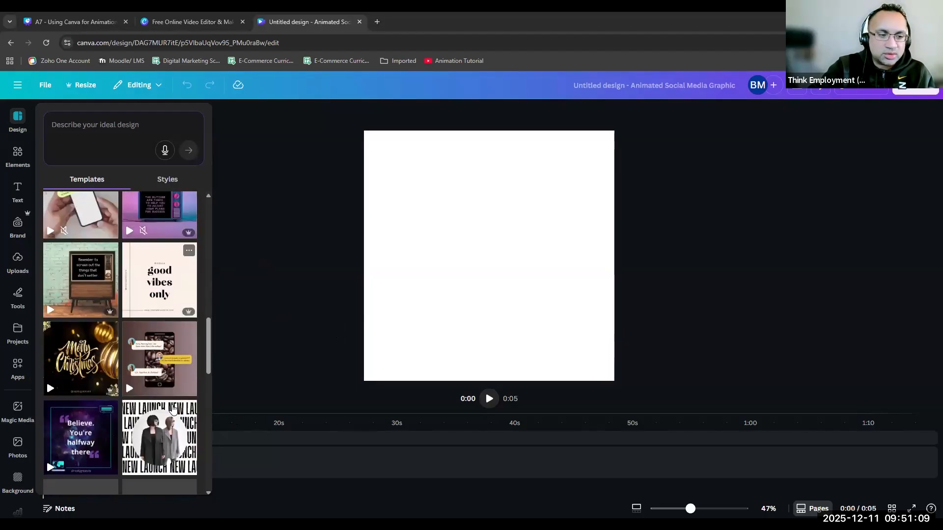
pyautogui.scroll(-5, 176, 412)
pyautogui.scroll(-5, 176, 412)
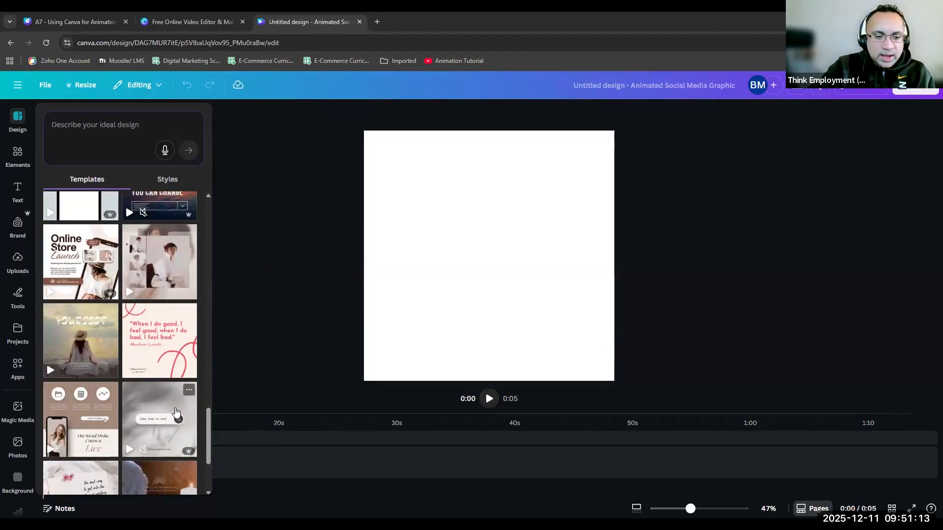
pyautogui.scroll(-3, 176, 412)
pyautogui.moveTo(177, 408)
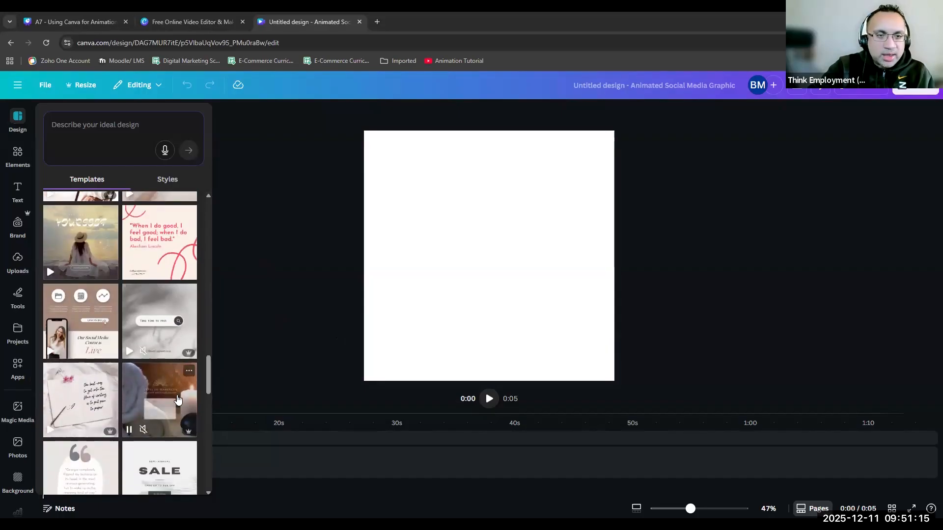
pyautogui.scroll(6, 178, 400)
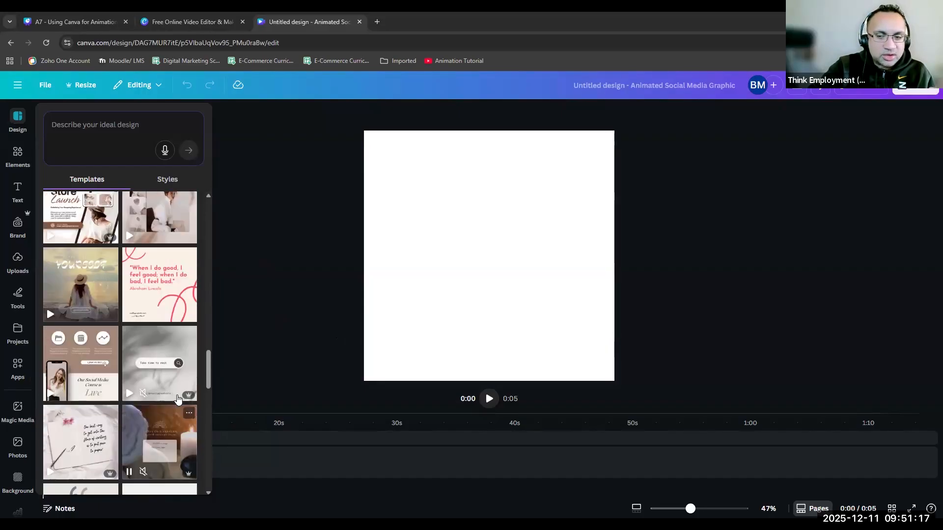
pyautogui.scroll(6, 178, 400)
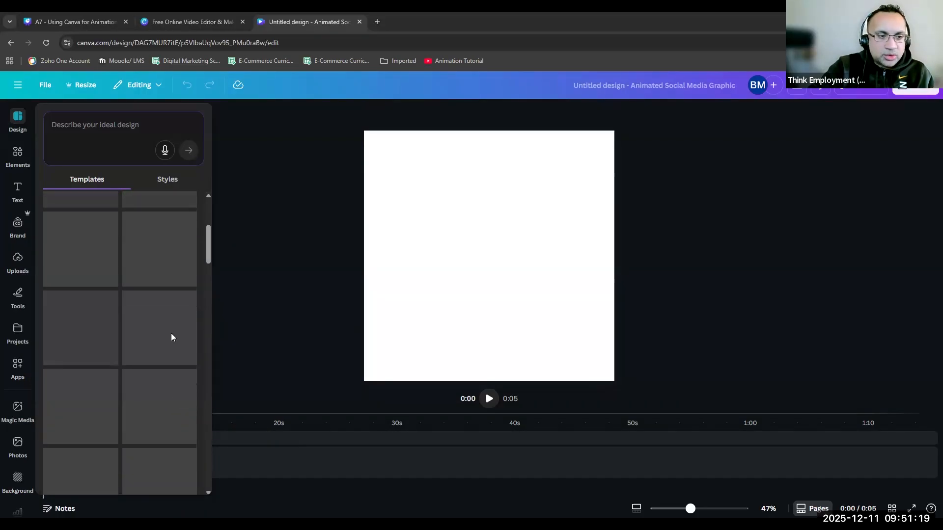
# Step: Apply the blue and purple "Grow Your Business With Us" template to the blank design and close the template browser
pyautogui.scroll(-2, 136, 396)
pyautogui.scroll(-3, 136, 395)
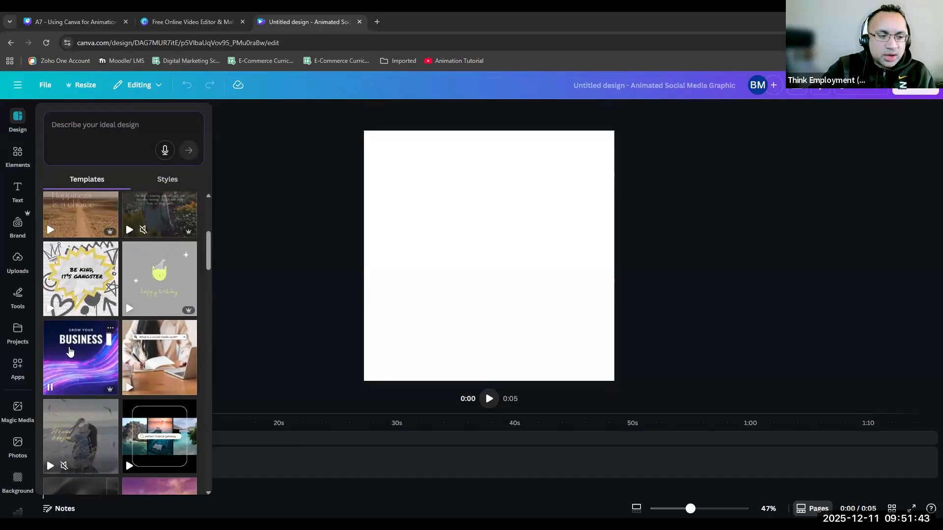
pyautogui.click(69, 351)
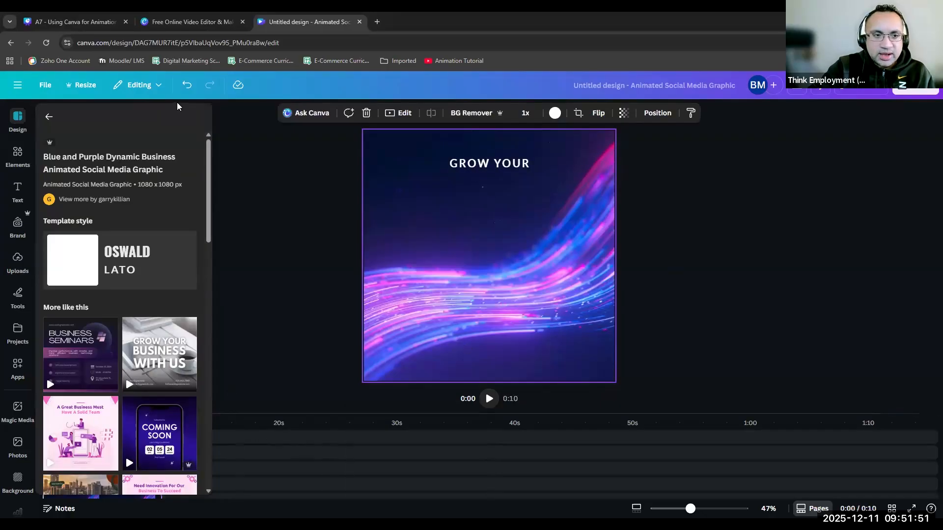
pyautogui.click(49, 118)
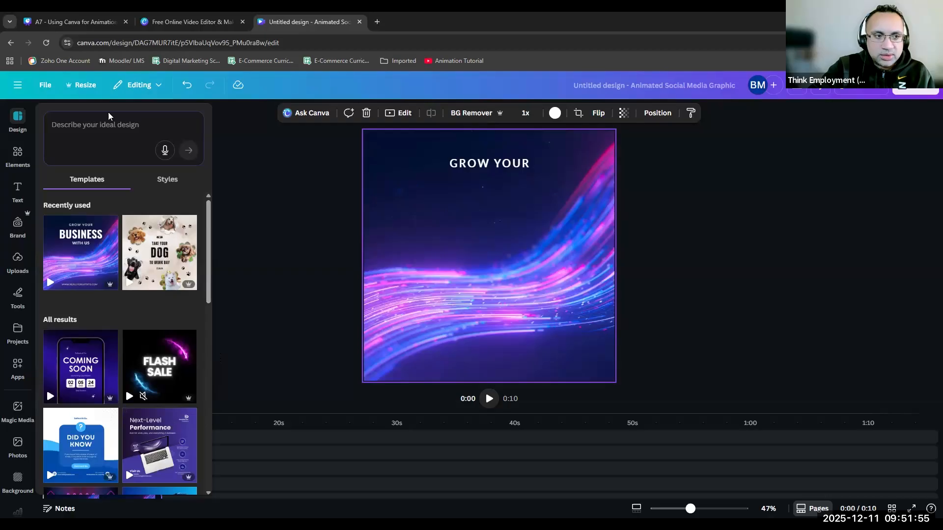
pyautogui.click(241, 166)
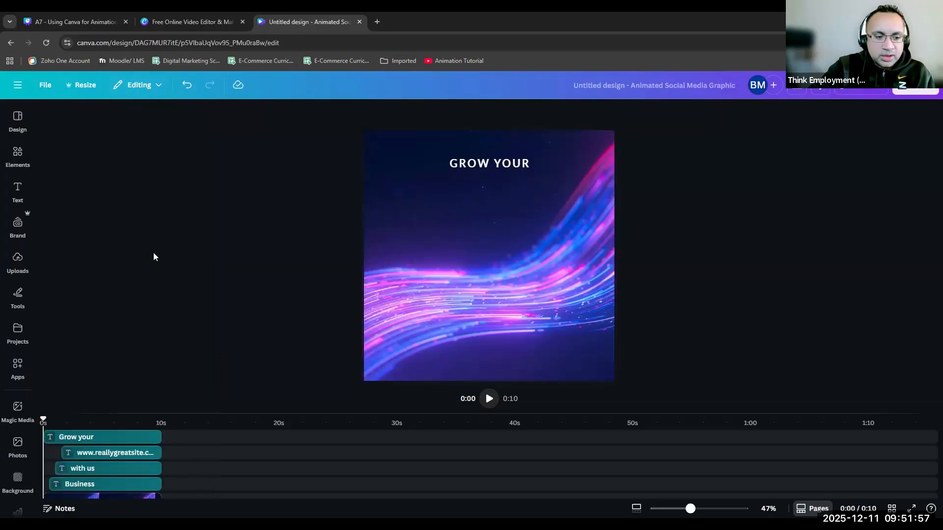
# Step: Enlarge the timeline area to show all tracks and play part of the animation as a preview
pyautogui.moveTo(332, 379); pyautogui.dragTo(337, 337)
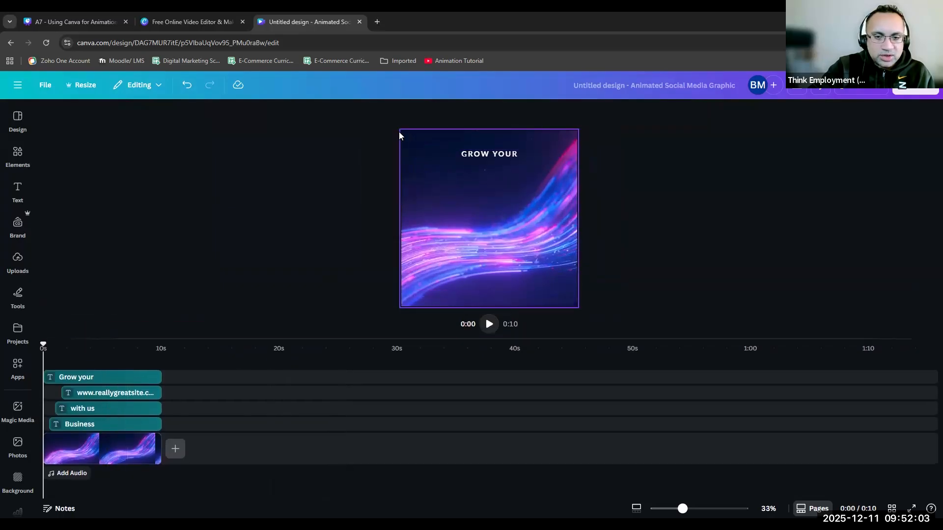
pyautogui.click(490, 324)
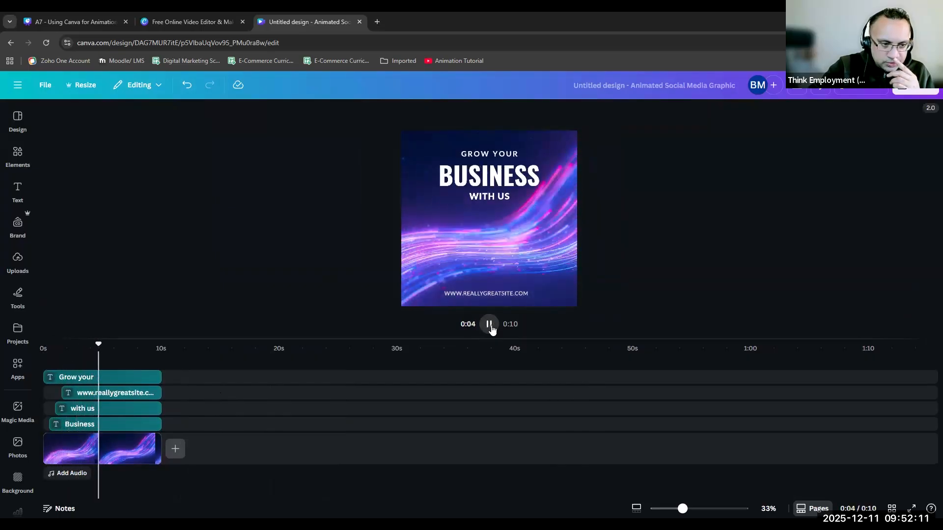
pyautogui.click(489, 325)
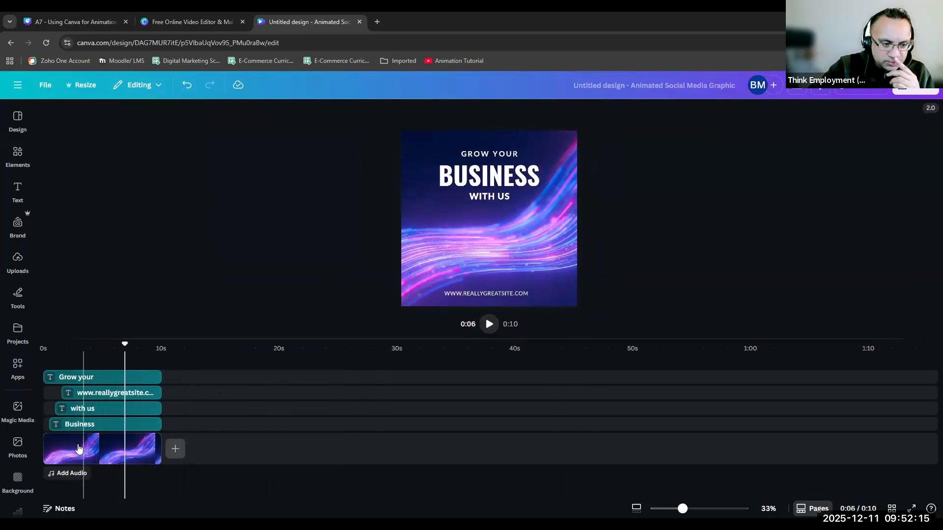
# Step: Try to extend the background video clip on the timeline past its 10-second end
pyautogui.click(102, 451)
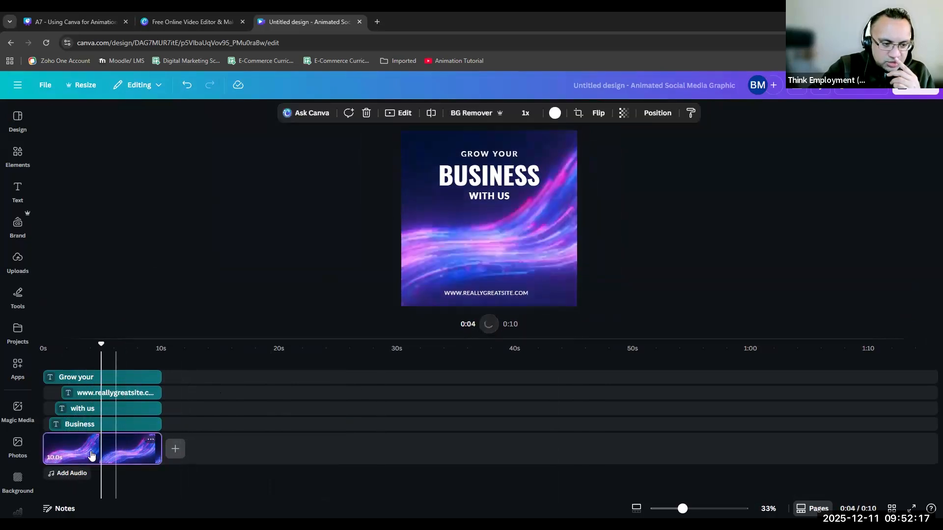
pyautogui.click(82, 452)
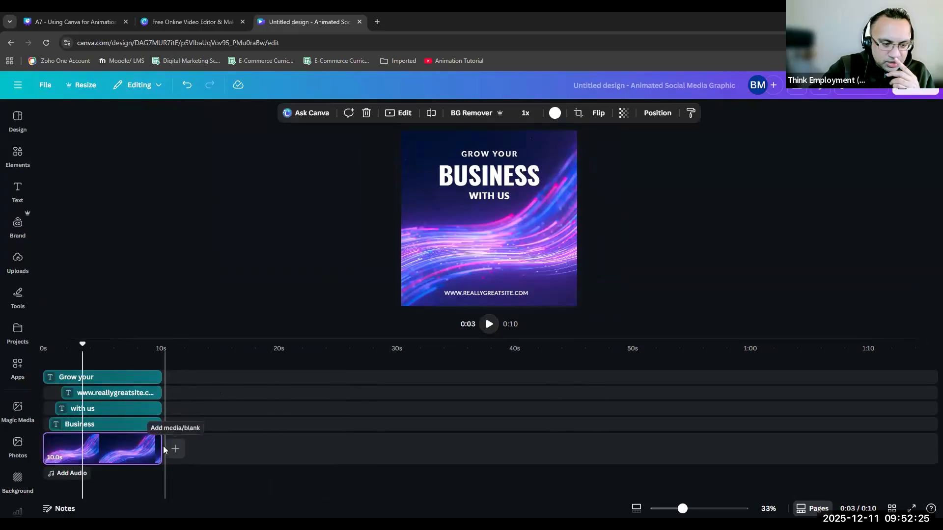
pyautogui.moveTo(160, 451); pyautogui.dragTo(257, 459)
pyautogui.moveTo(154, 447); pyautogui.dragTo(167, 451)
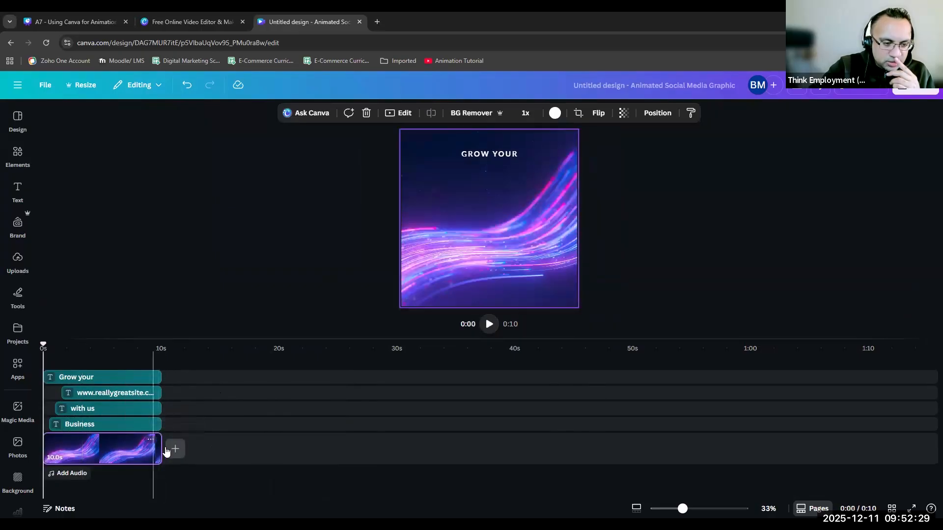
pyautogui.click(105, 456)
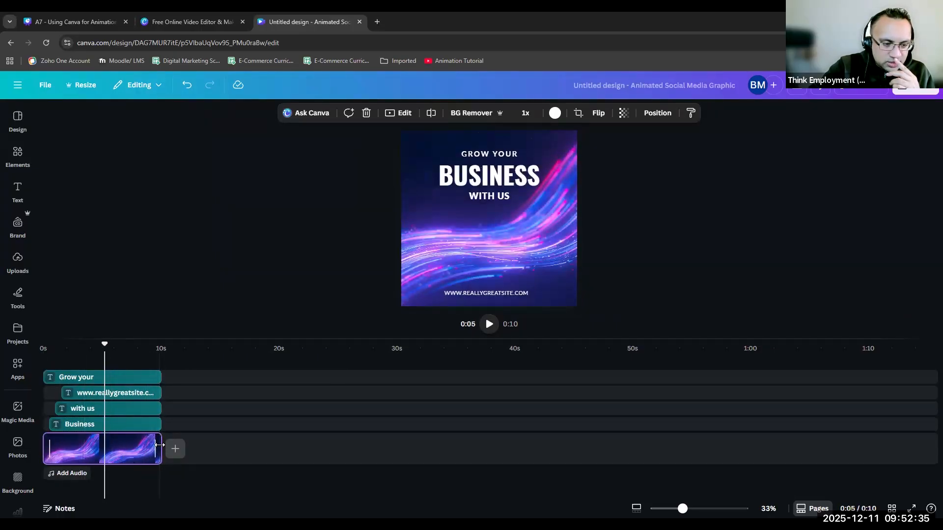
pyautogui.moveTo(126, 443); pyautogui.dragTo(125, 443)
pyautogui.moveTo(212, 457); pyautogui.dragTo(154, 445)
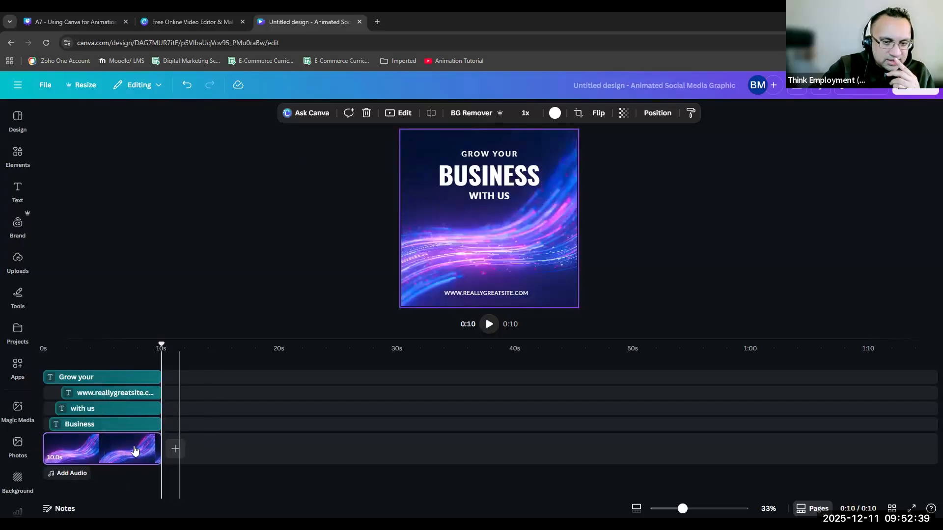
# Step: Duplicate the background video clip on the timeline and move the playhead into the copy
pyautogui.click(98, 457)
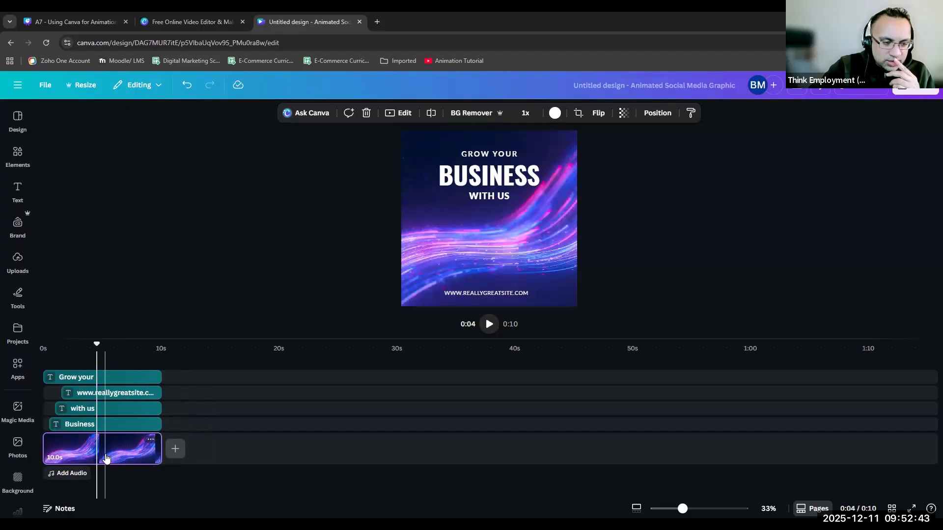
pyautogui.rightClick(106, 458)
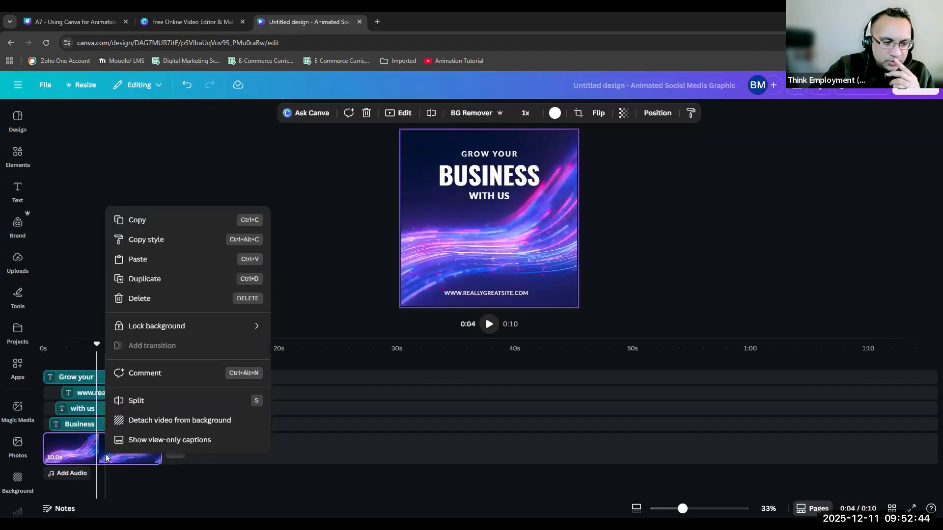
pyautogui.click(152, 281)
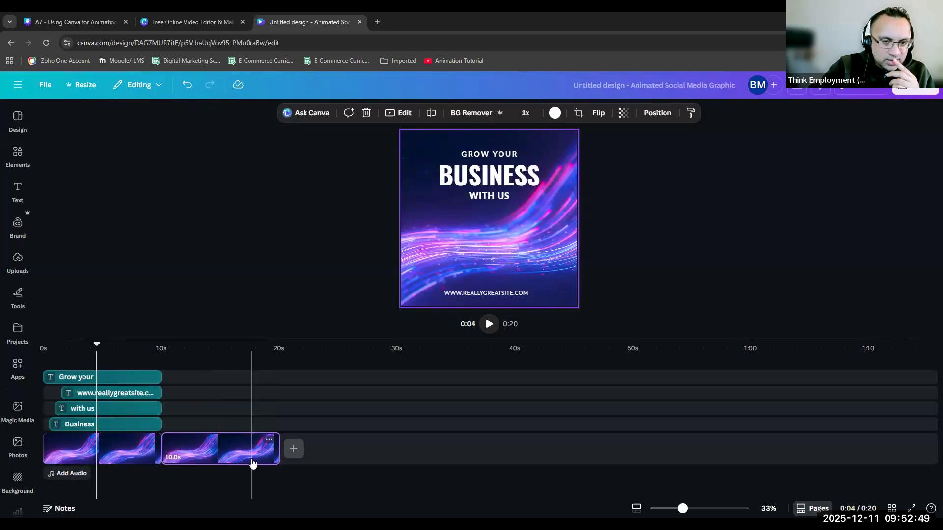
pyautogui.click(218, 455)
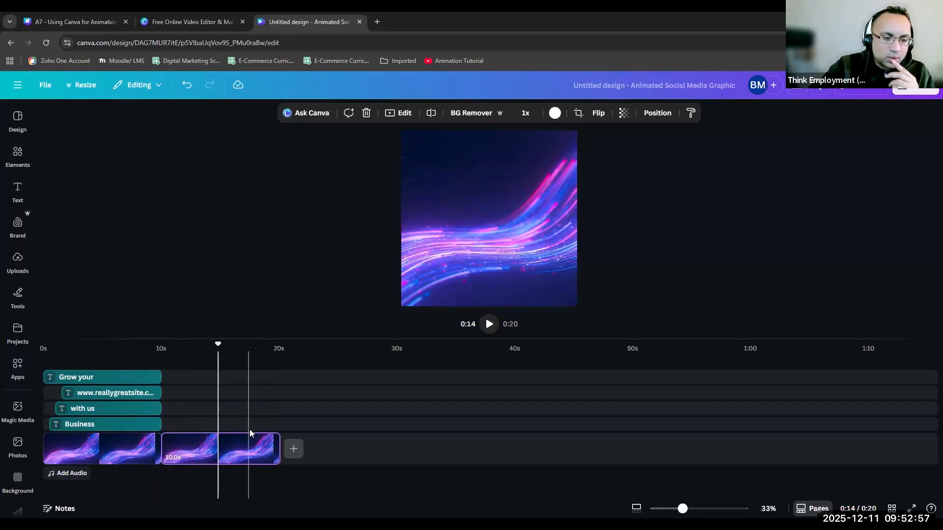
pyautogui.click(236, 461)
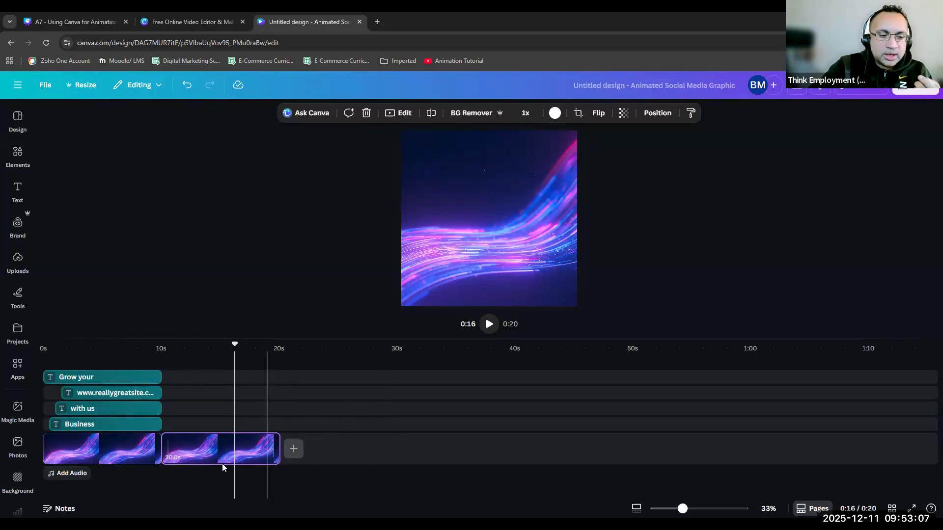
# Step: Delete the duplicated background video clip from the timeline and move the playhead back to about 5 seconds
pyautogui.click(204, 459)
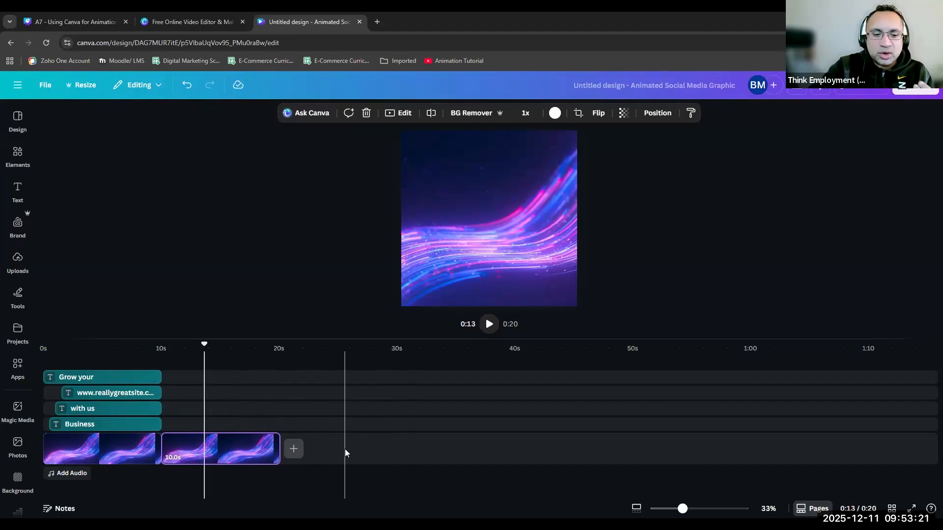
pyautogui.click(231, 459)
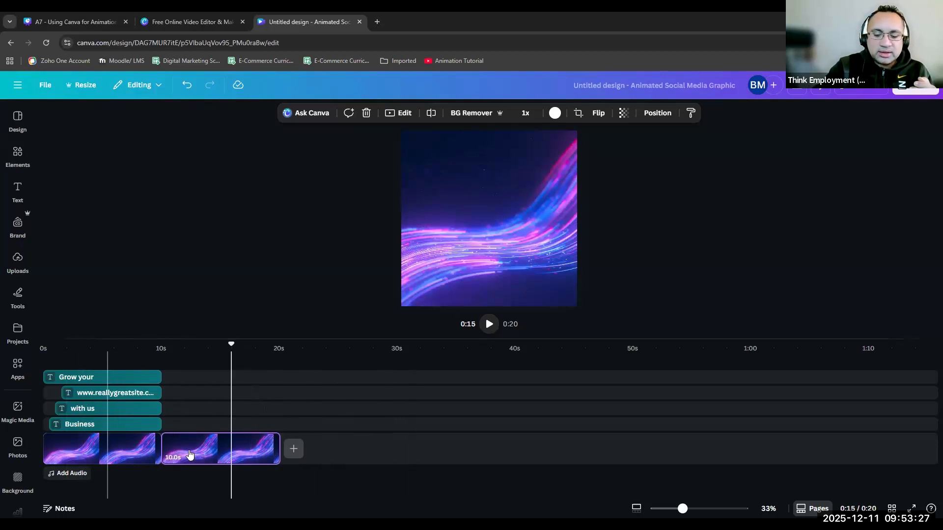
pyautogui.press('Delete')
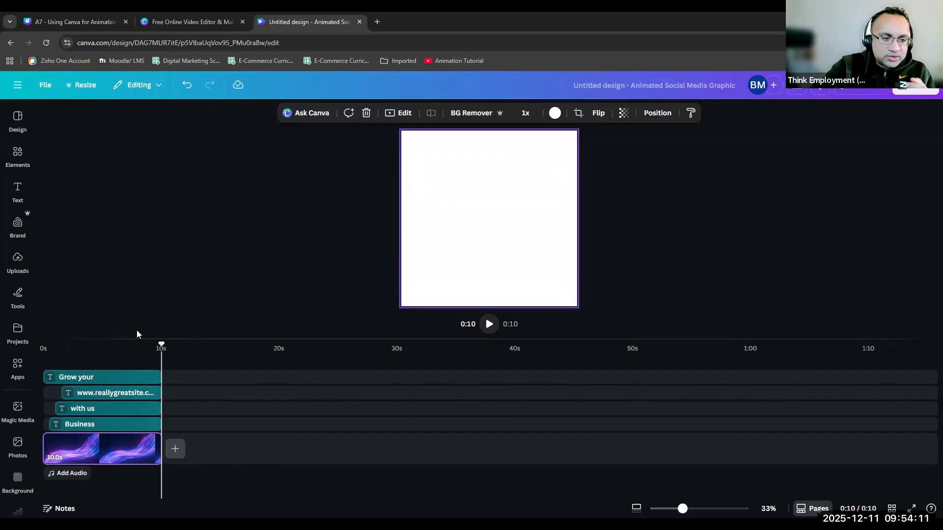
pyautogui.moveTo(161, 347); pyautogui.dragTo(109, 346)
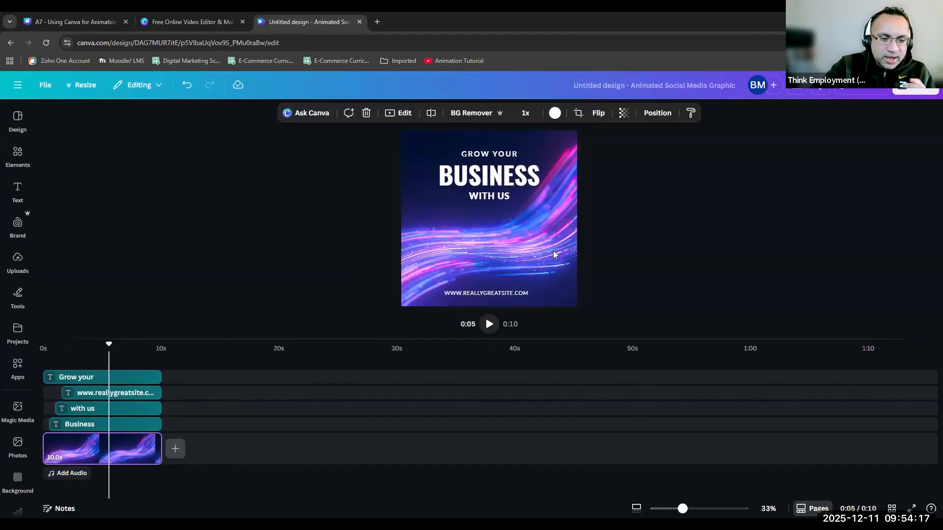
pyautogui.moveTo(153, 445)
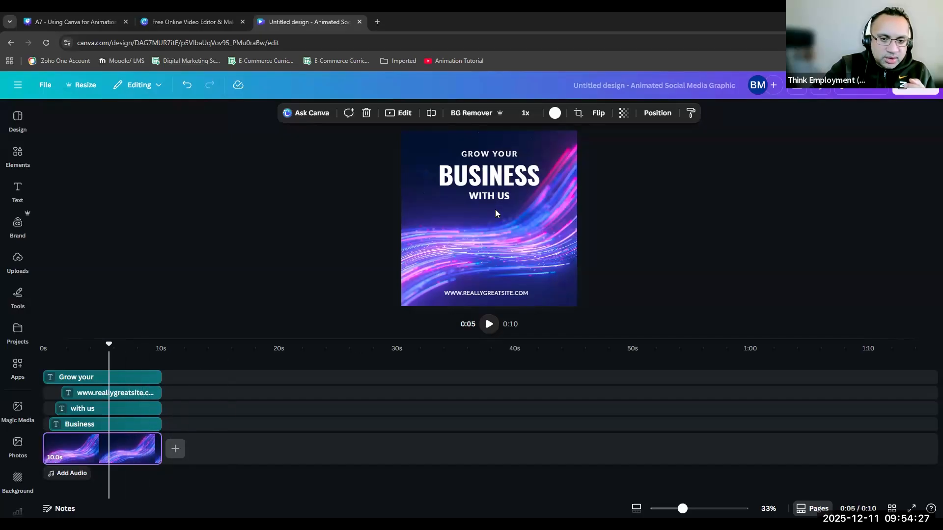
# Step: Inspect the editable text layers by opening the "Grow your" and website texts and selecting the "Business" heading
pyautogui.click(107, 382)
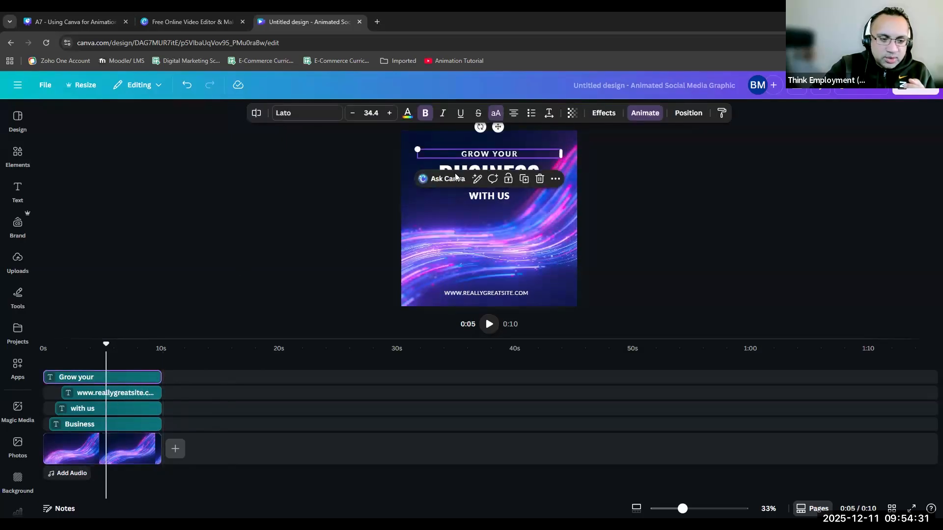
pyautogui.doubleClick(495, 155)
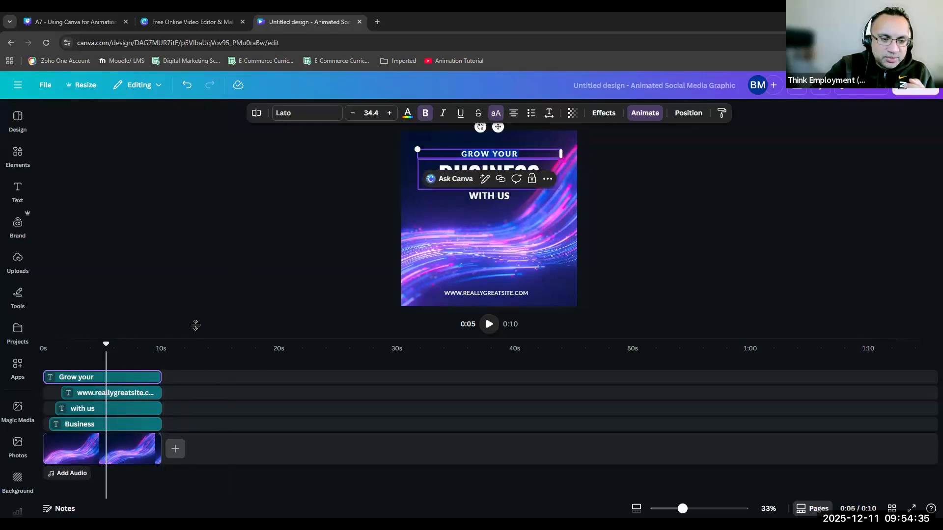
pyautogui.click(498, 292)
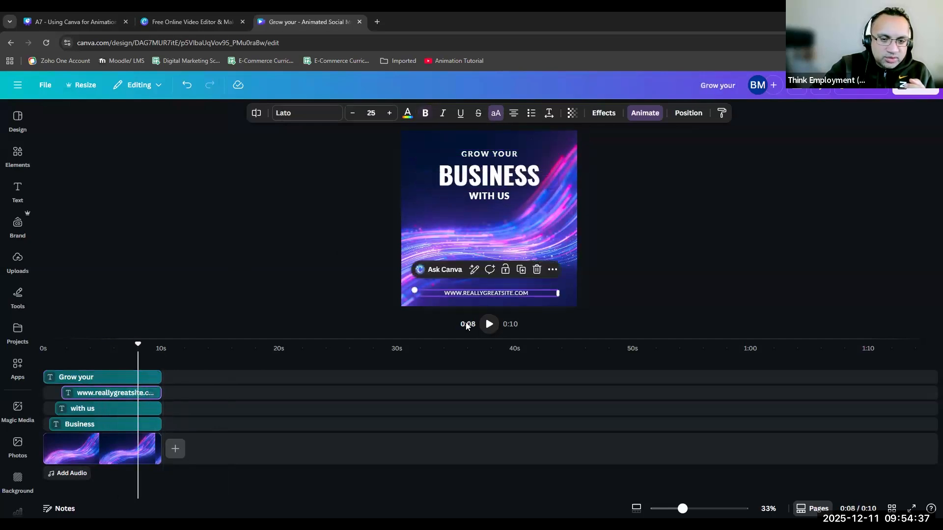
pyautogui.click(501, 293)
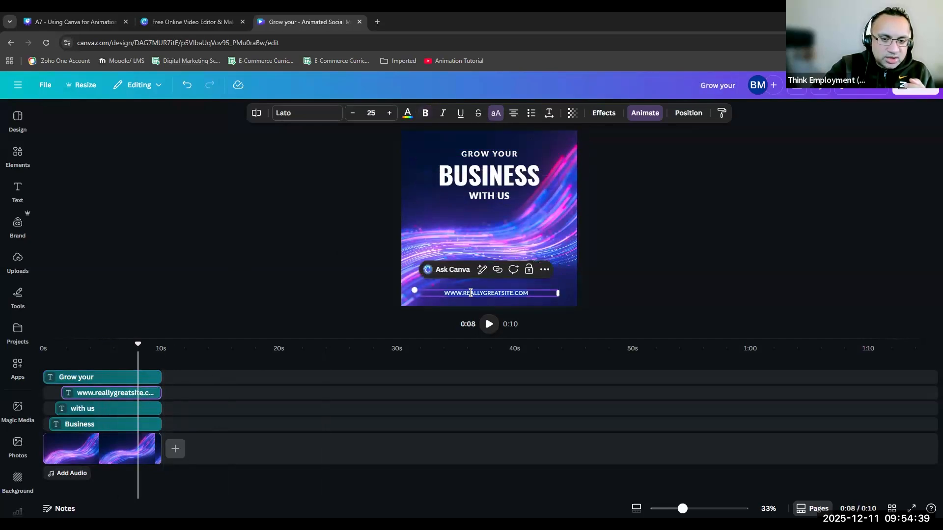
pyautogui.click(103, 434)
pyautogui.click(102, 425)
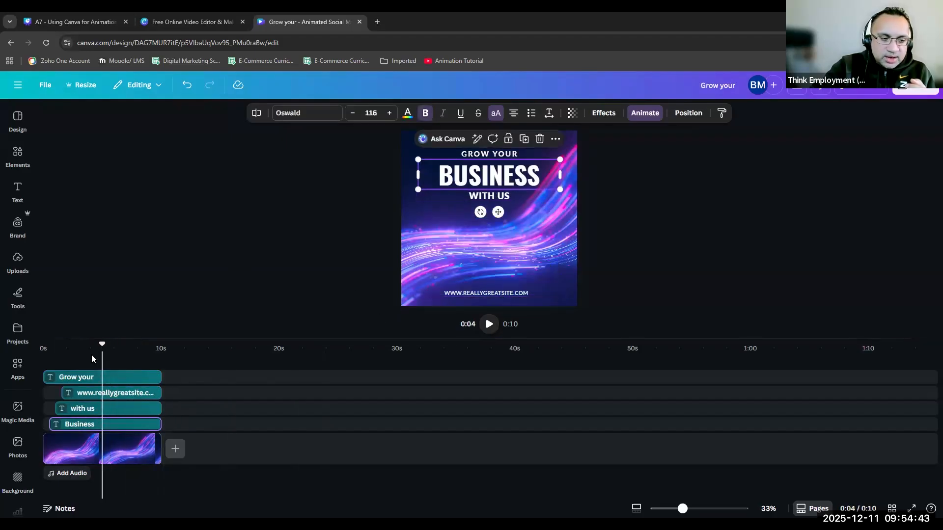
# Step: Play the animation from the beginning and pause it at about 3 seconds
pyautogui.click(40, 342)
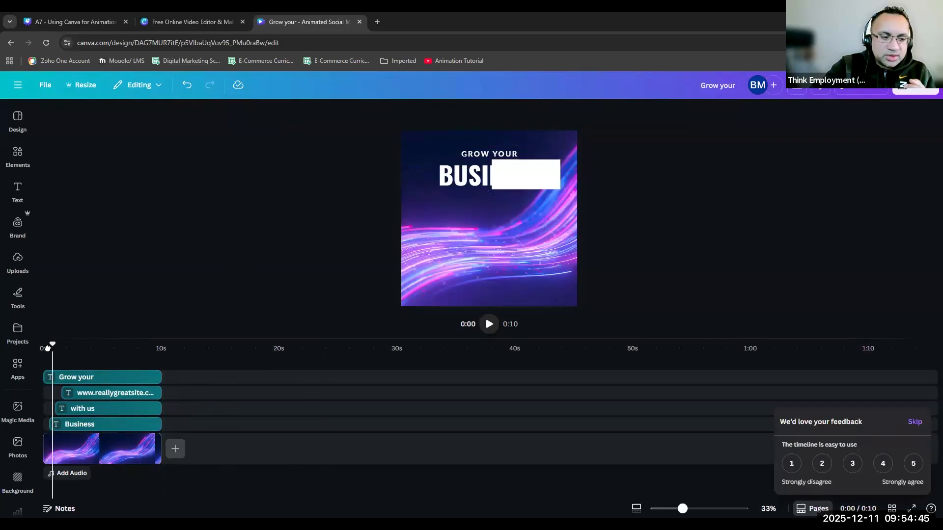
pyautogui.click(43, 346)
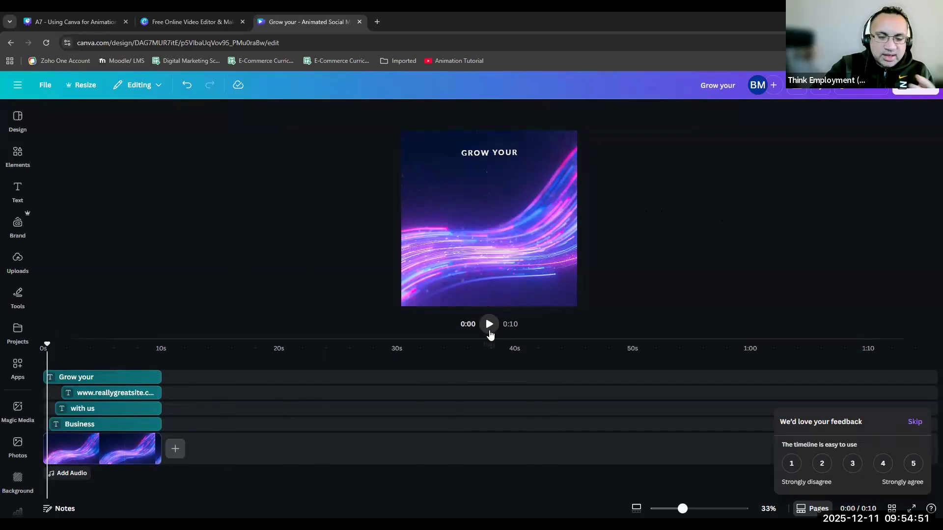
pyautogui.click(489, 326)
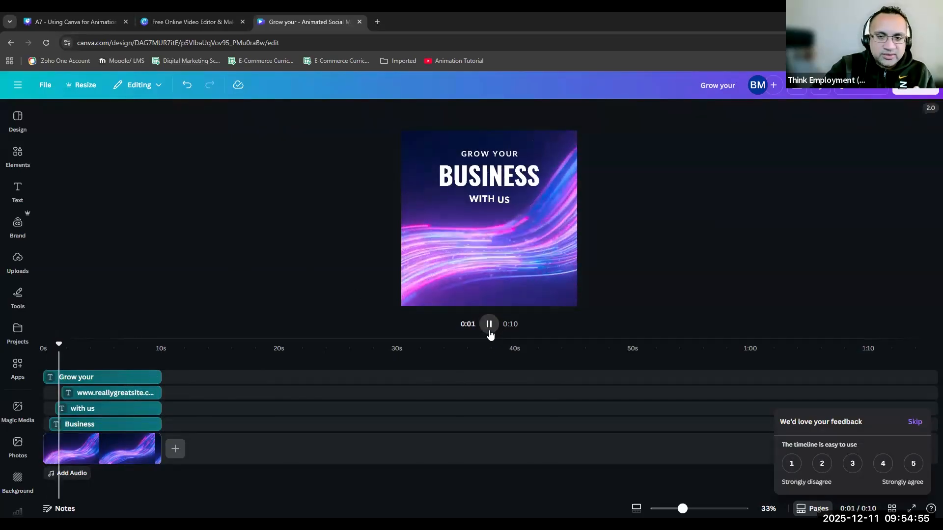
pyautogui.click(490, 332)
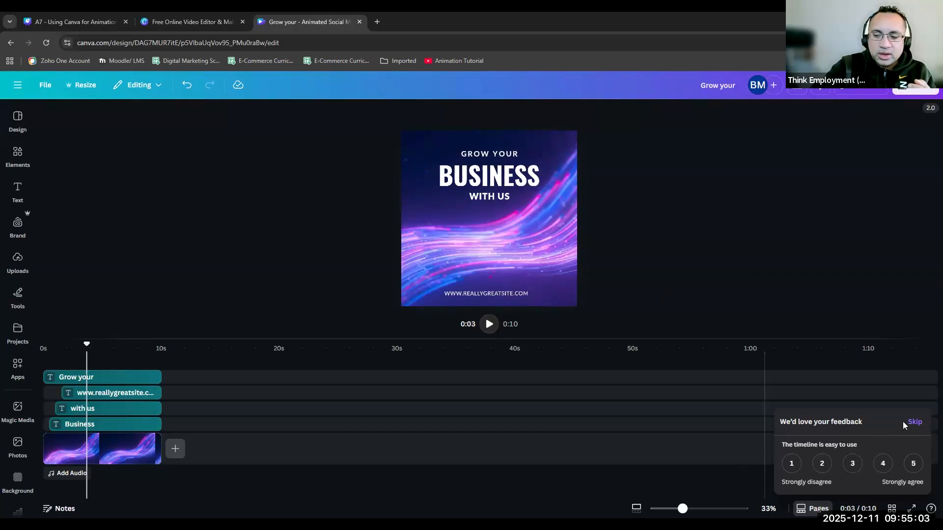
# Step: Set the download format to GIF with size 0.6, then close the download settings without exporting
pyautogui.click(908, 96)
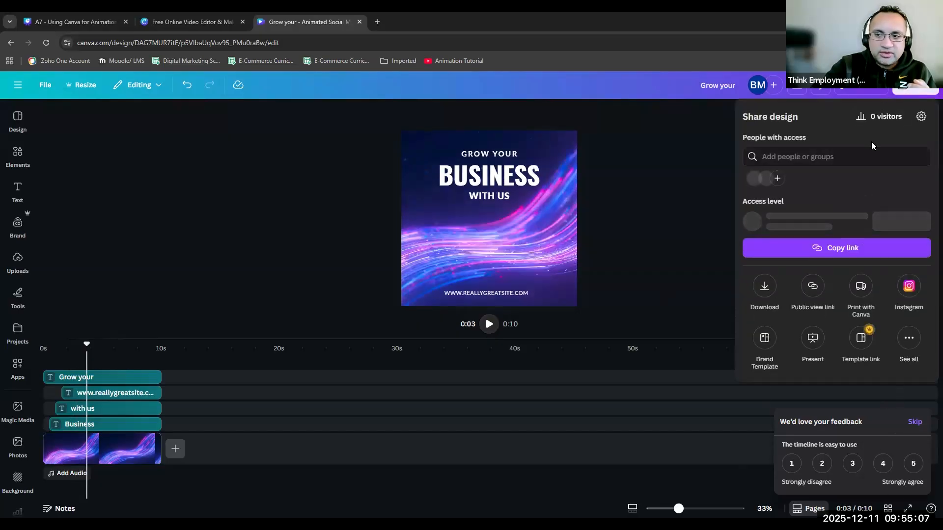
pyautogui.click(764, 291)
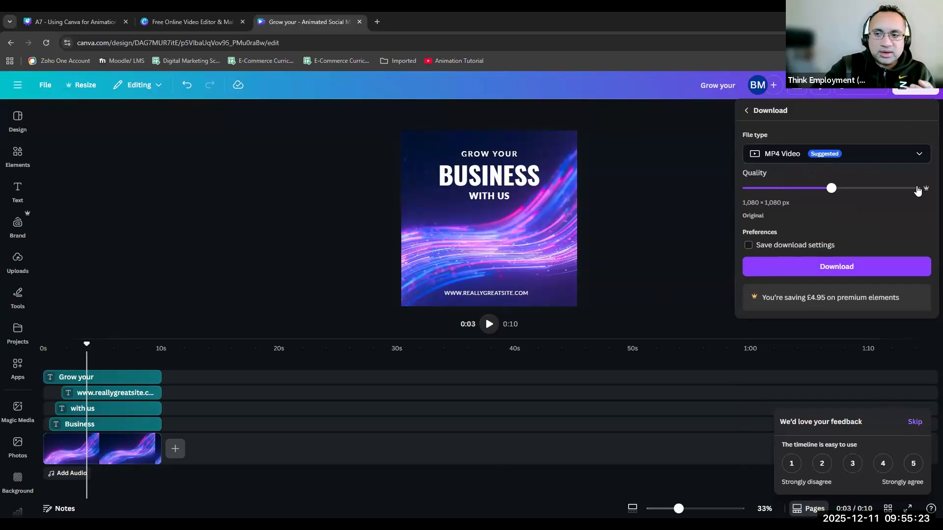
pyautogui.click(919, 155)
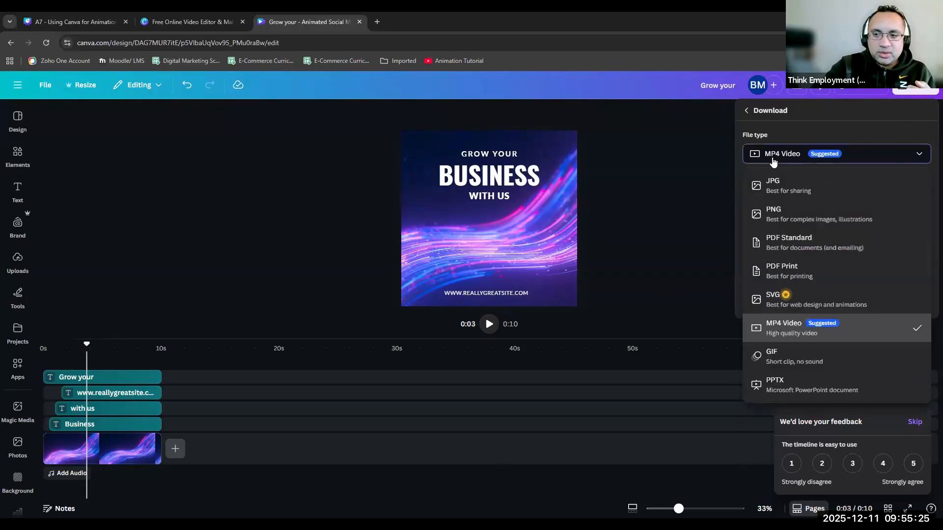
pyautogui.click(761, 366)
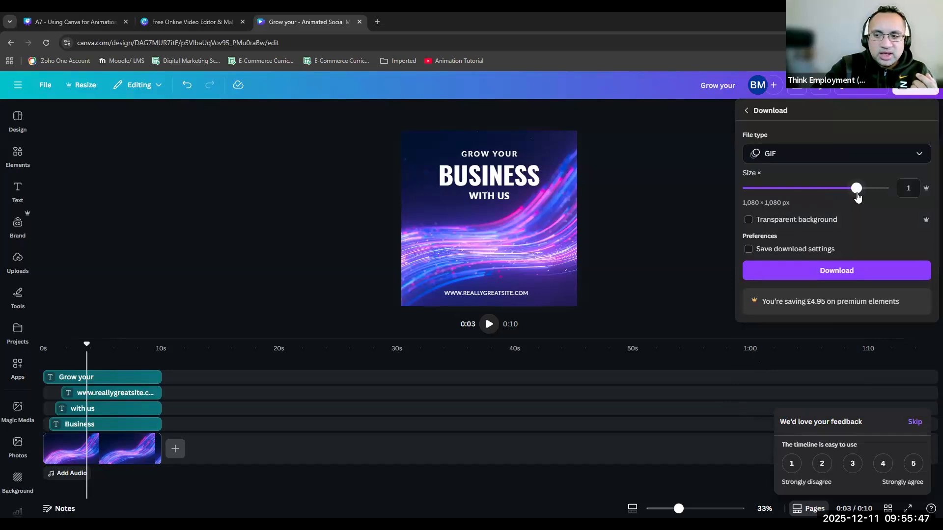
pyautogui.moveTo(857, 196); pyautogui.dragTo(816, 191)
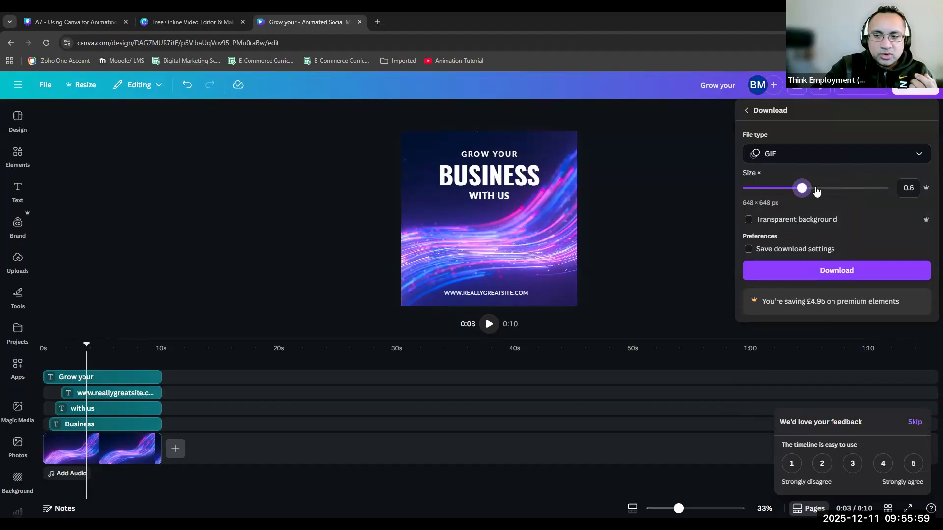
pyautogui.moveTo(906, 200); pyautogui.dragTo(789, 199)
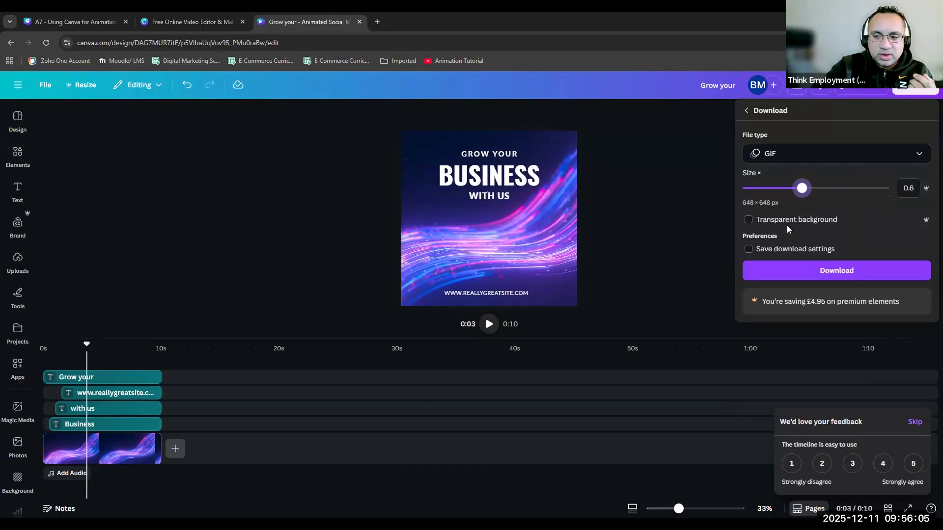
pyautogui.click(759, 248)
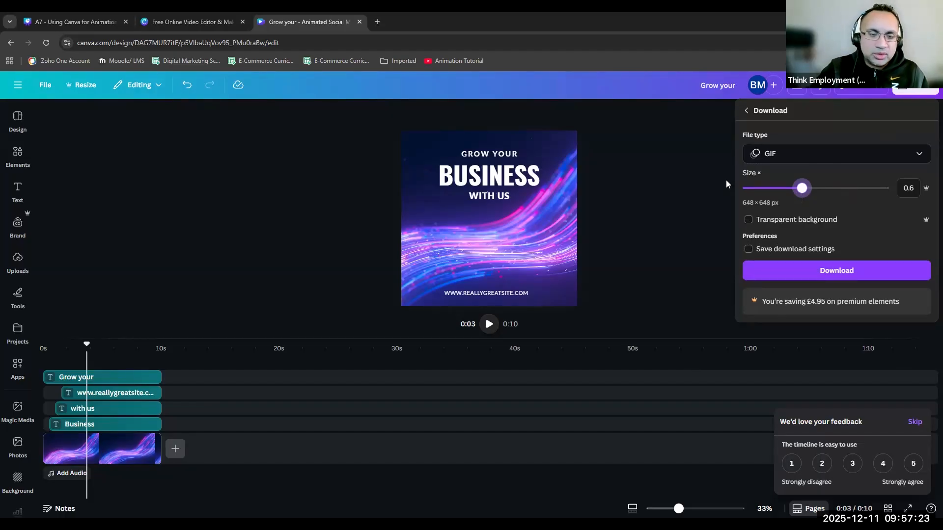
pyautogui.click(679, 192)
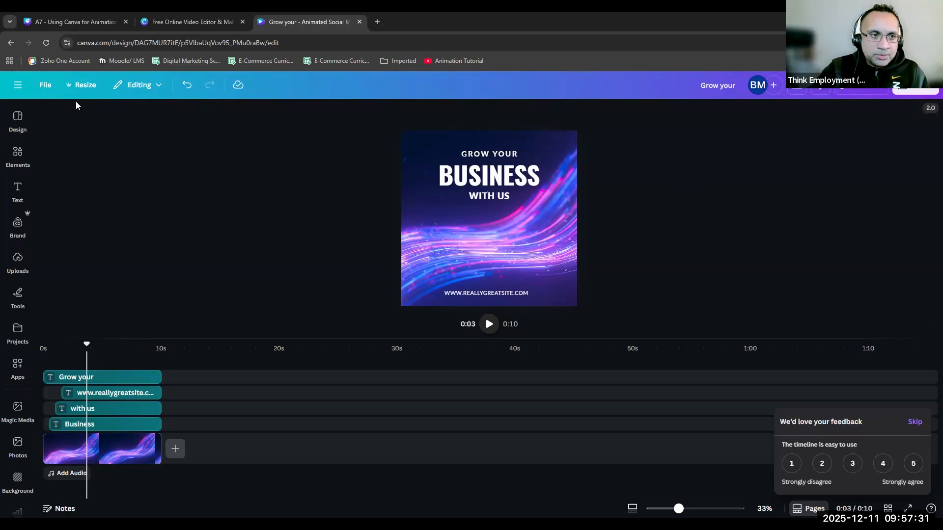
# Step: Consult the "Creating a GIF – Tutor Demo" slide in the A7 presentation tab and return to the animated design
pyautogui.click(169, 21)
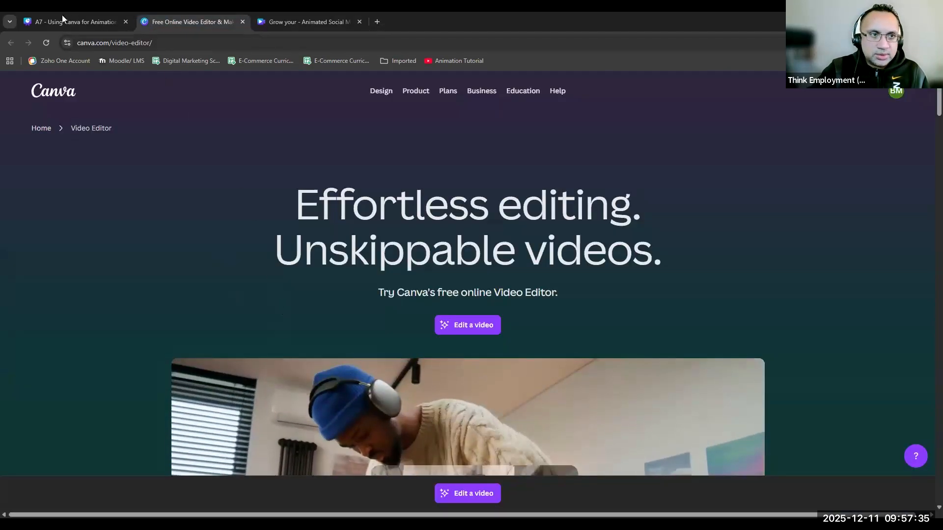
pyautogui.hotkey('ctrl', 'shift', 'Tab')
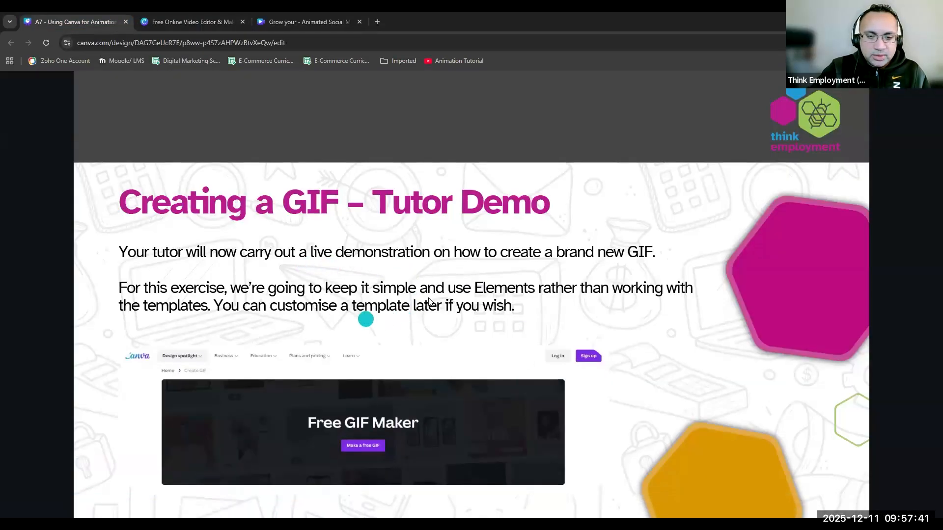
pyautogui.click(206, 16)
pyautogui.hotkey('ctrl', 'Tab')
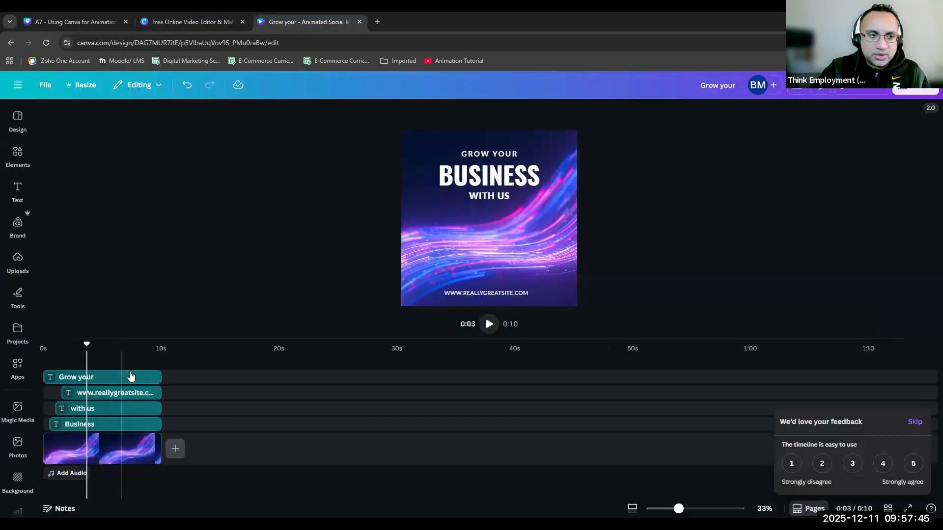
# Step: Open the elements library and undo the template edits until the design is blank
pyautogui.click(20, 159)
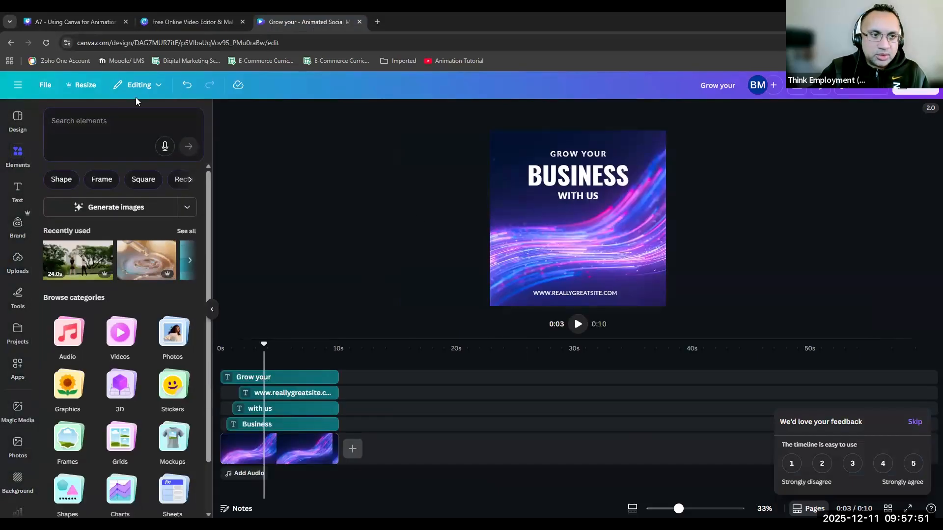
pyautogui.click(188, 86)
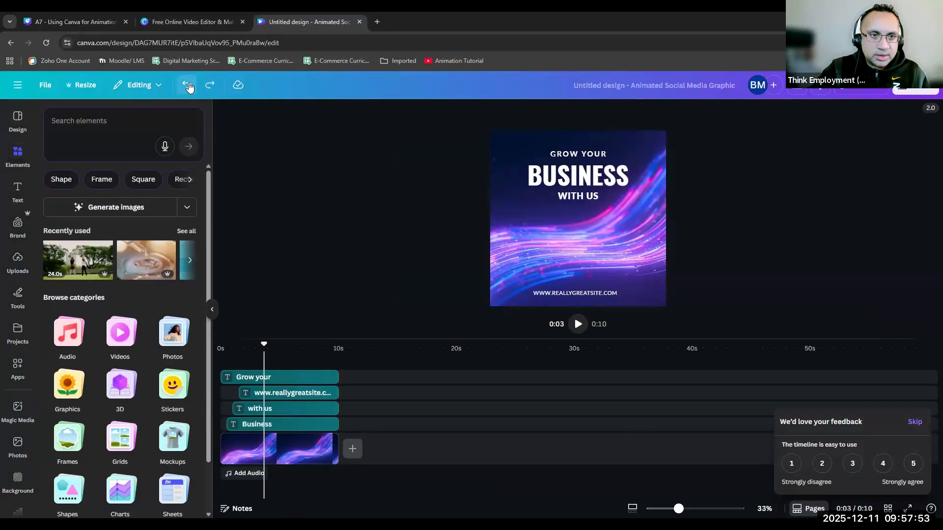
pyautogui.click(189, 86)
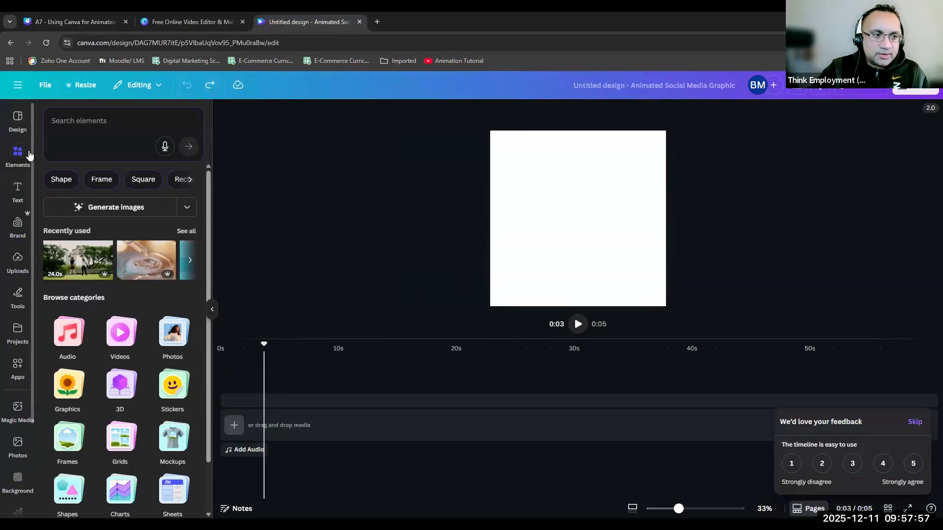
# Step: Add the coral and dark green rounded-shapes animation from the Stickers category's Magic recommendations to the blank design
pyautogui.click(16, 157)
pyautogui.scroll(-2, 121, 361)
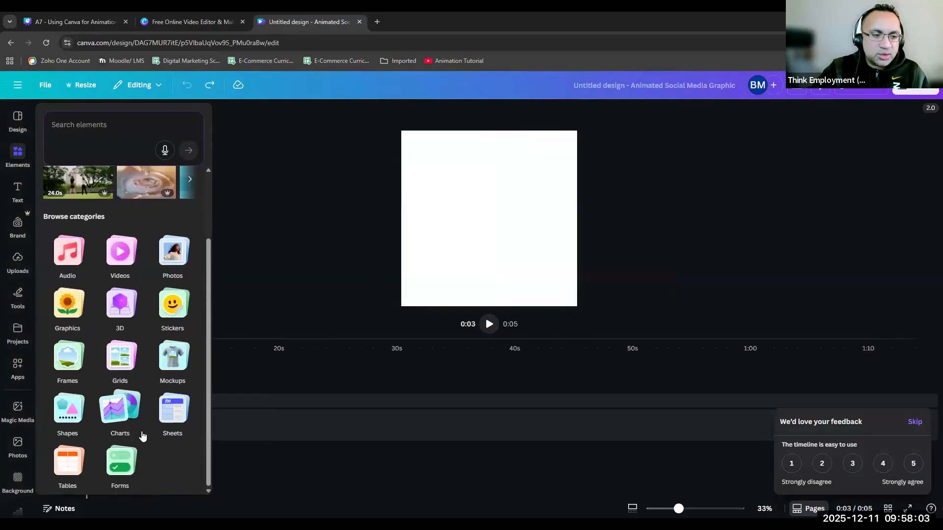
pyautogui.click(9, 152)
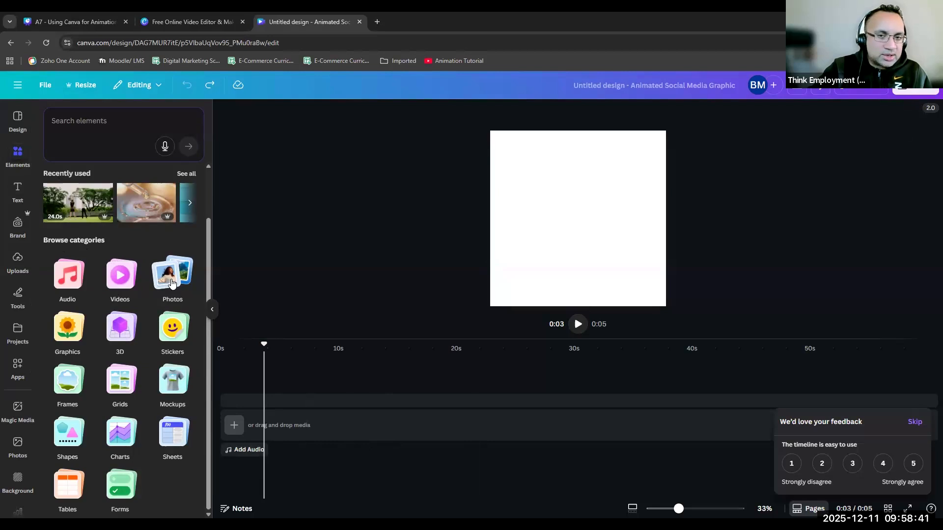
pyautogui.click(173, 325)
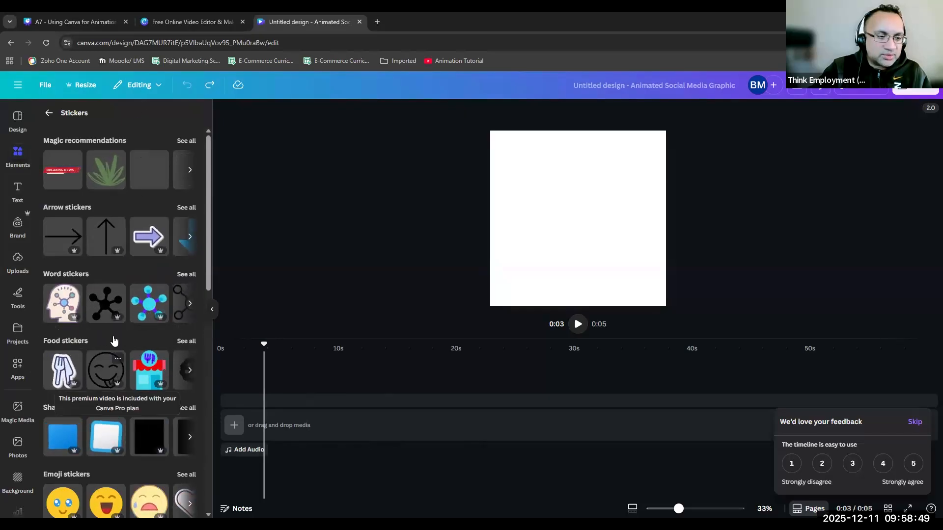
pyautogui.scroll(-6, 82, 294)
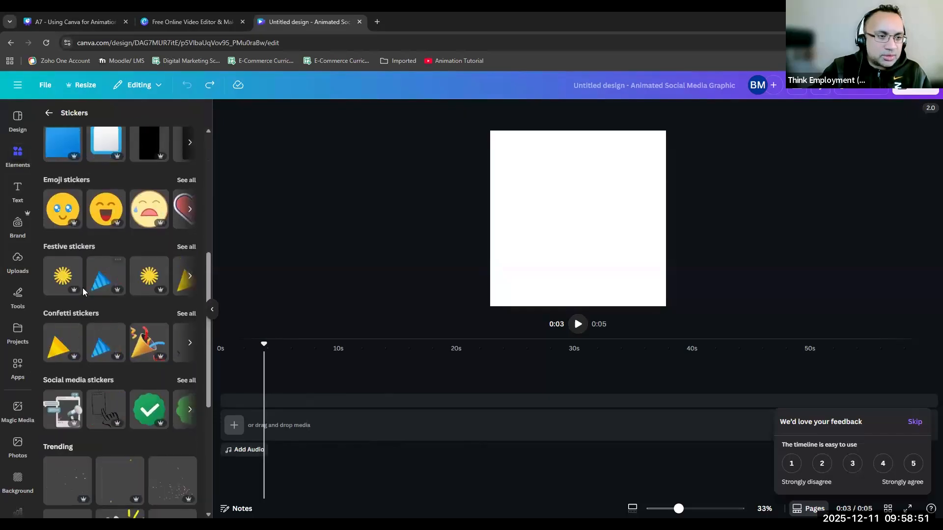
pyautogui.scroll(-5, 94, 309)
pyautogui.scroll(11, 108, 320)
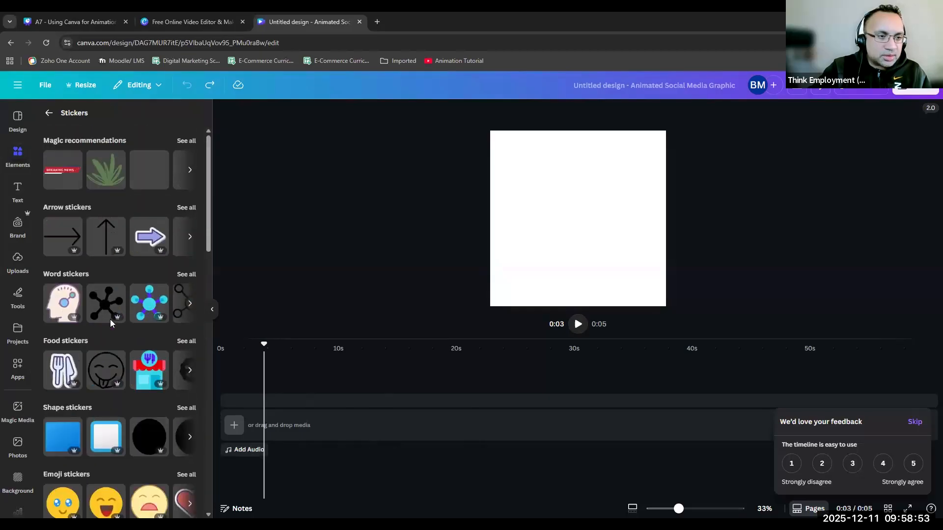
pyautogui.click(186, 141)
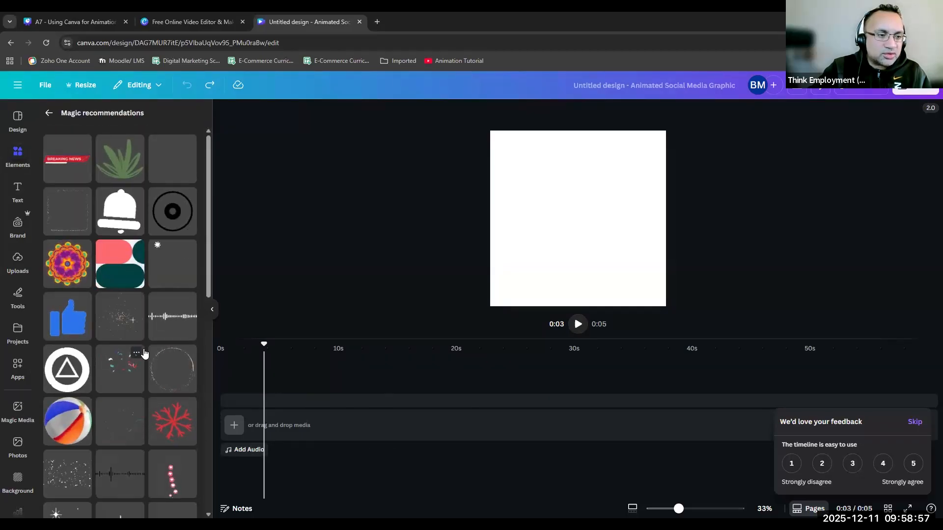
pyautogui.click(110, 269)
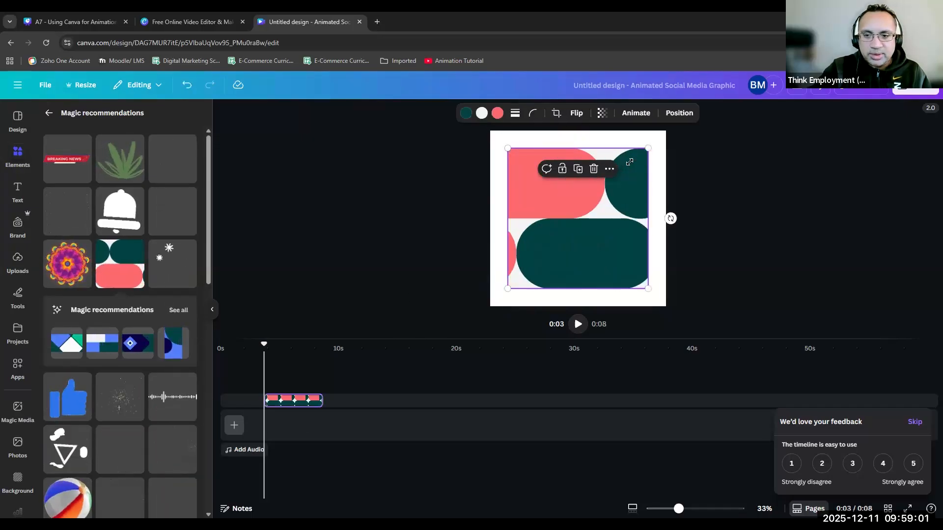
# Step: Shrink the rounded-shapes animation to about a third of the design's width and fit it into the lower-right corner of the design
pyautogui.moveTo(616, 196); pyautogui.dragTo(624, 173)
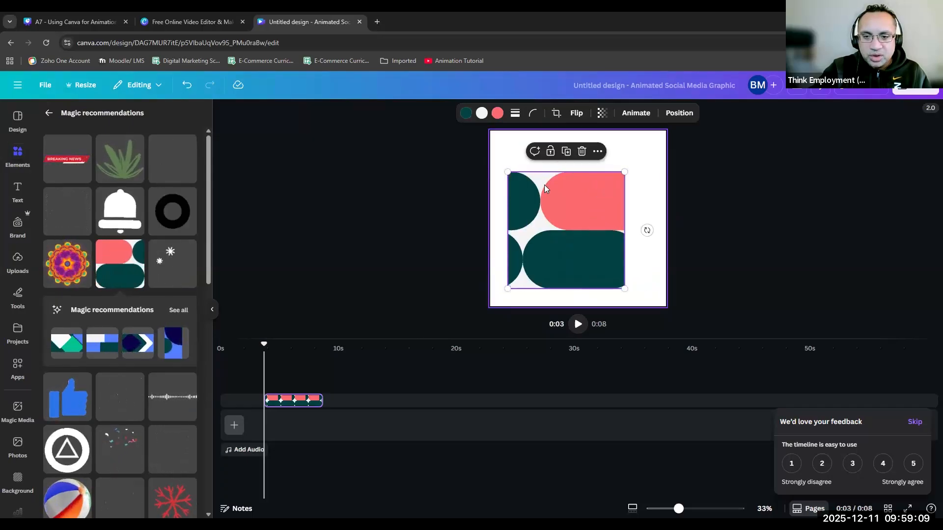
pyautogui.moveTo(555, 208); pyautogui.dragTo(590, 223)
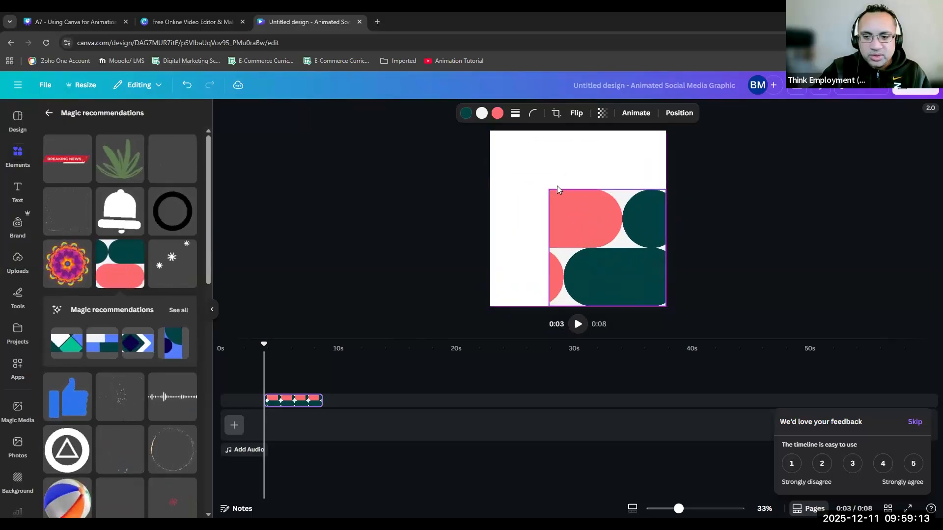
pyautogui.moveTo(548, 189); pyautogui.dragTo(599, 278)
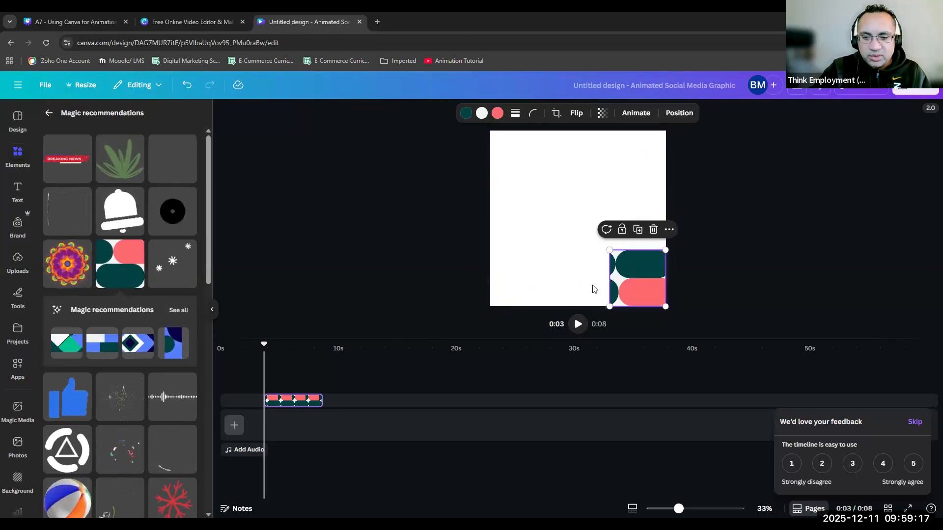
pyautogui.click(581, 265)
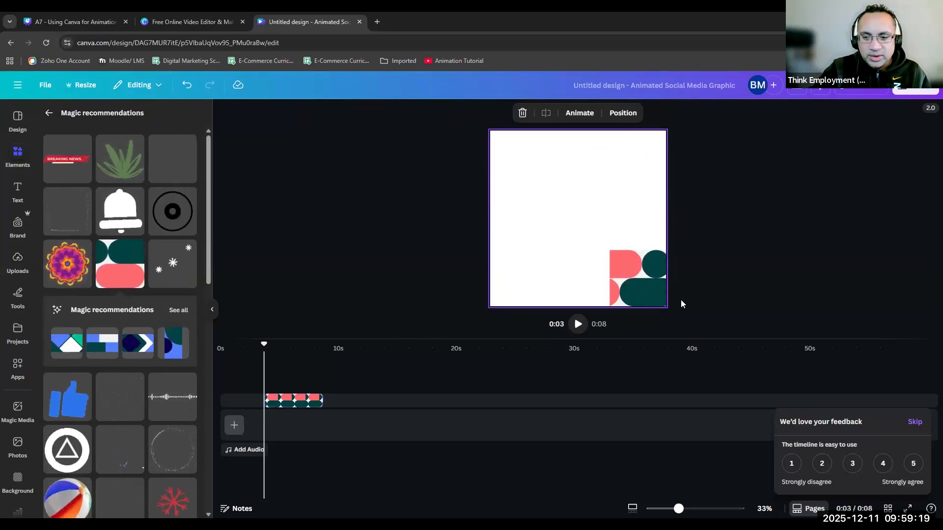
# Step: Add a solid border stroke to the rounded-shapes animation
pyautogui.click(626, 281)
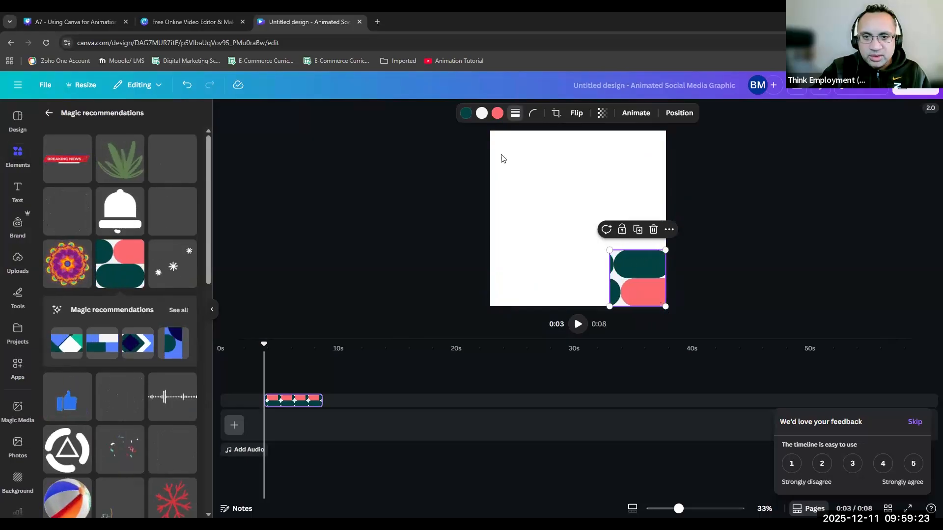
pyautogui.click(514, 113)
pyautogui.click(487, 146)
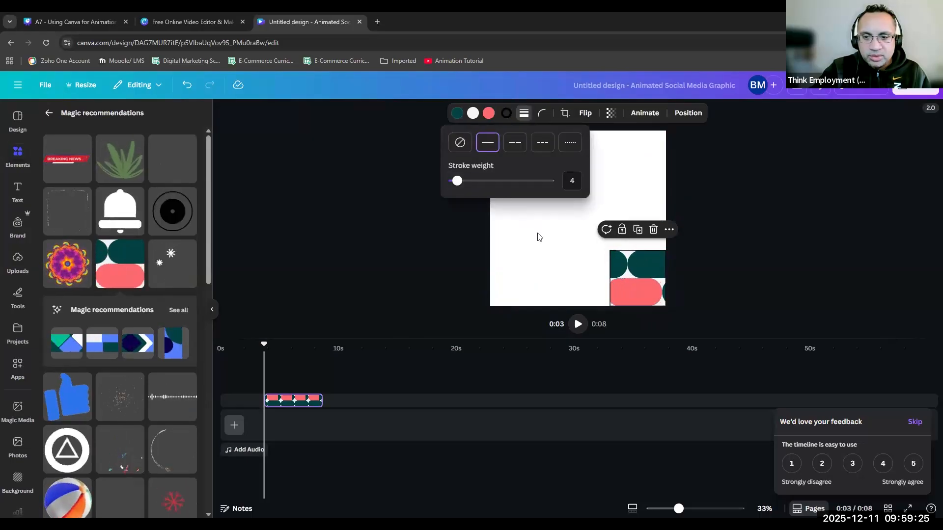
pyautogui.click(572, 241)
pyautogui.click(596, 168)
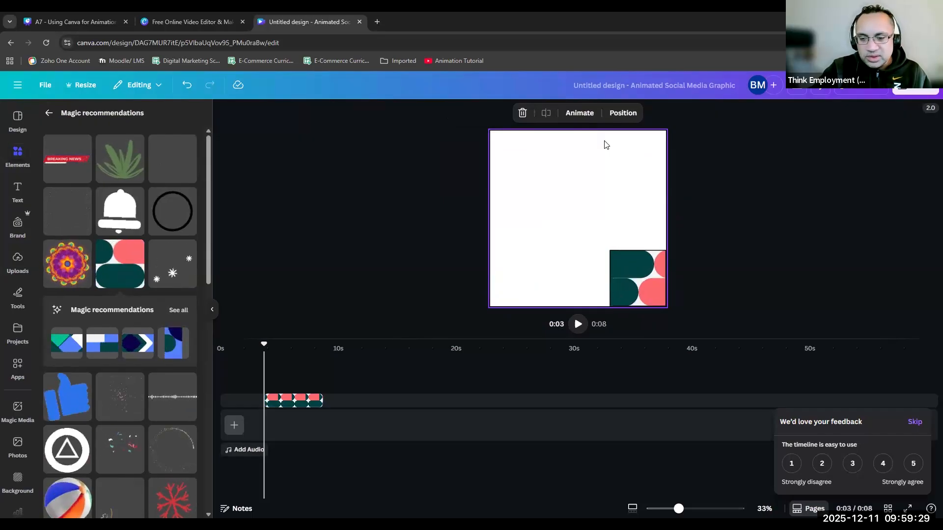
# Step: Delete the rounded-shapes animation from the design
pyautogui.click(622, 274)
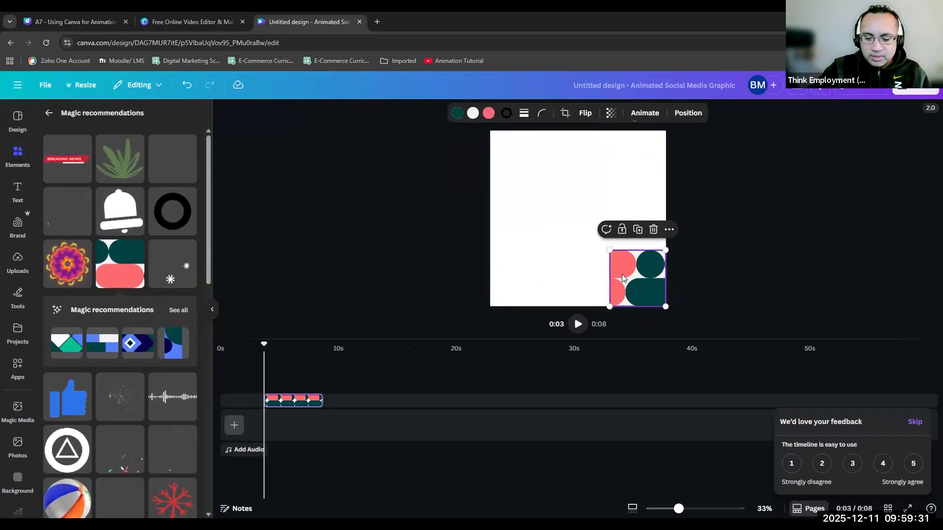
pyautogui.press('Delete')
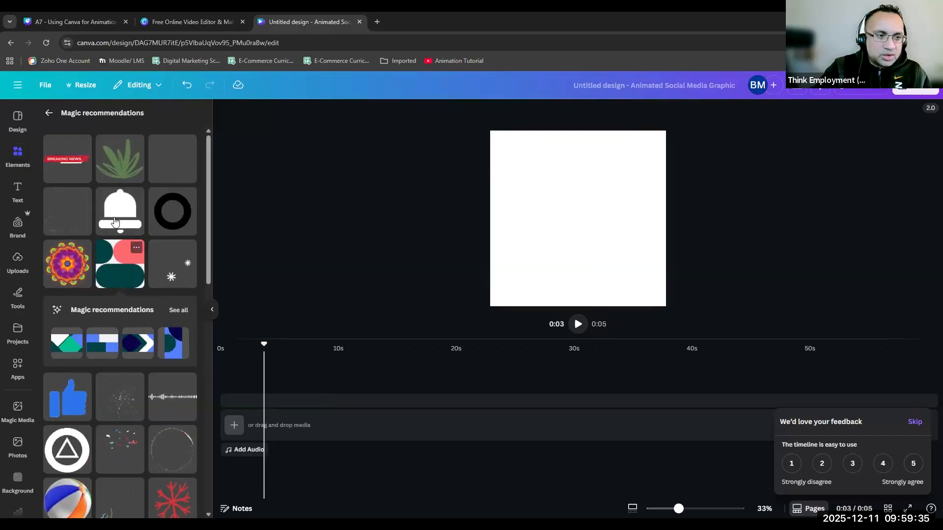
# Step: Browse the Magic recommendations stickers for other animated elements and return to the Stickers overview
pyautogui.scroll(-5, 101, 397)
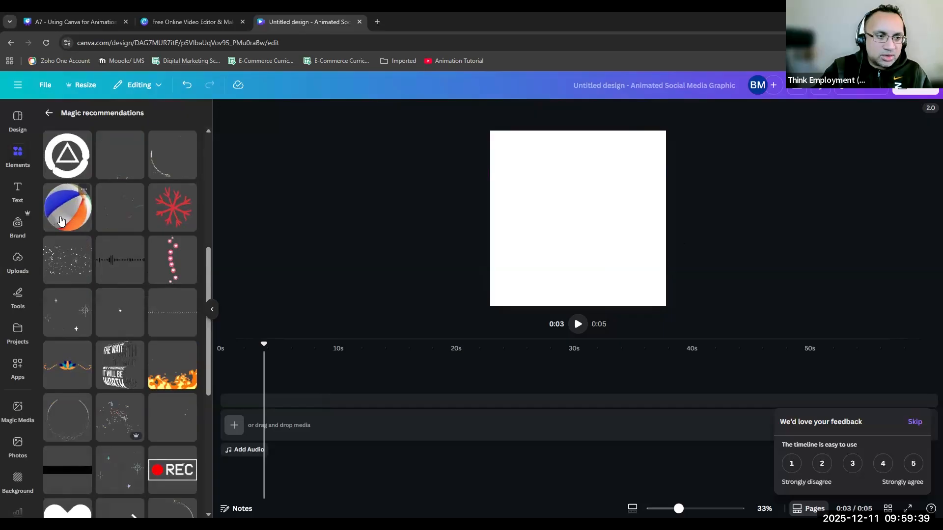
pyautogui.scroll(-4, 109, 352)
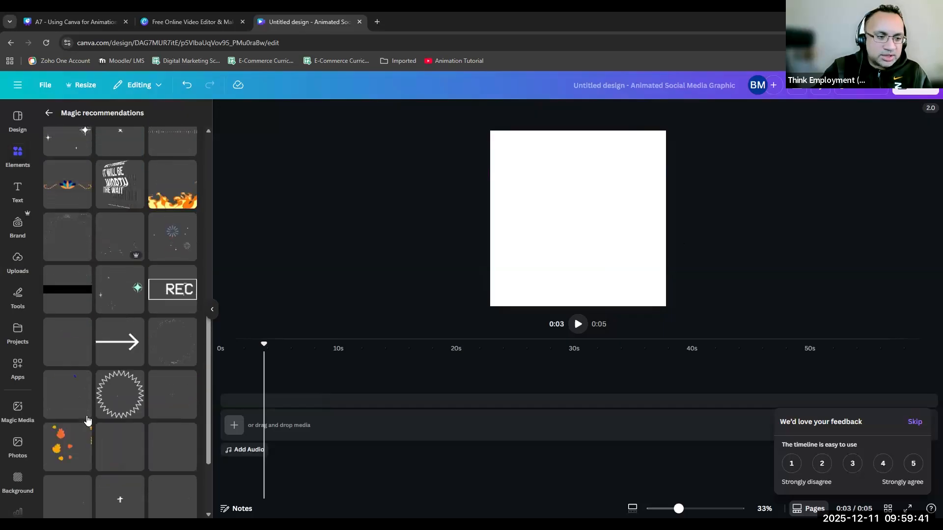
pyautogui.scroll(8, 111, 360)
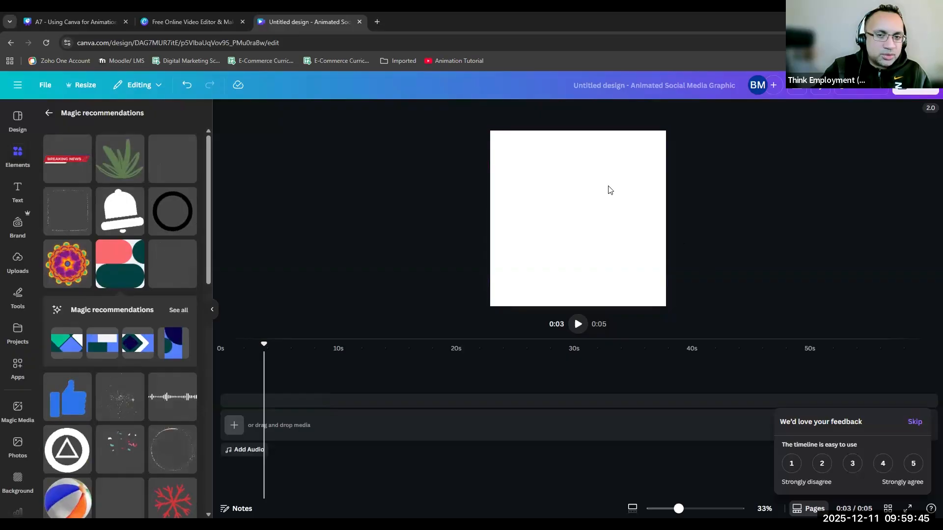
pyautogui.click(49, 113)
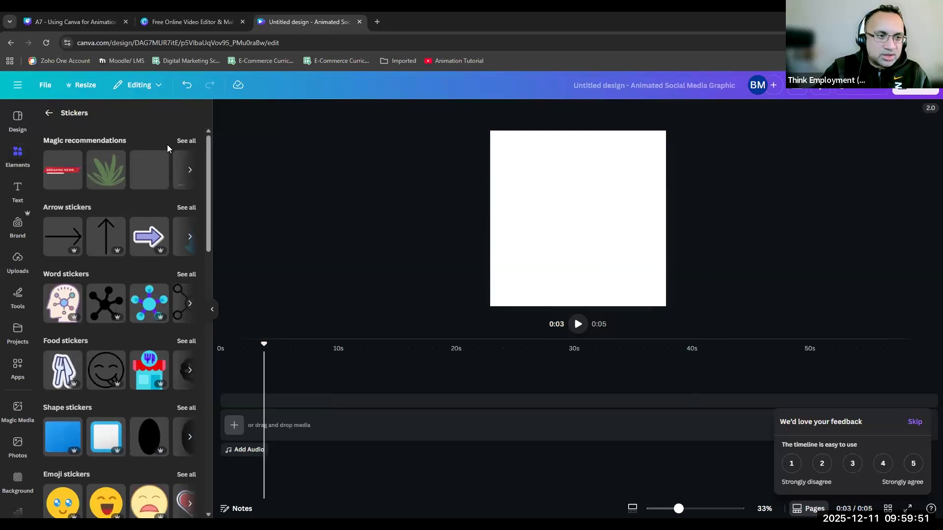
pyautogui.click(186, 140)
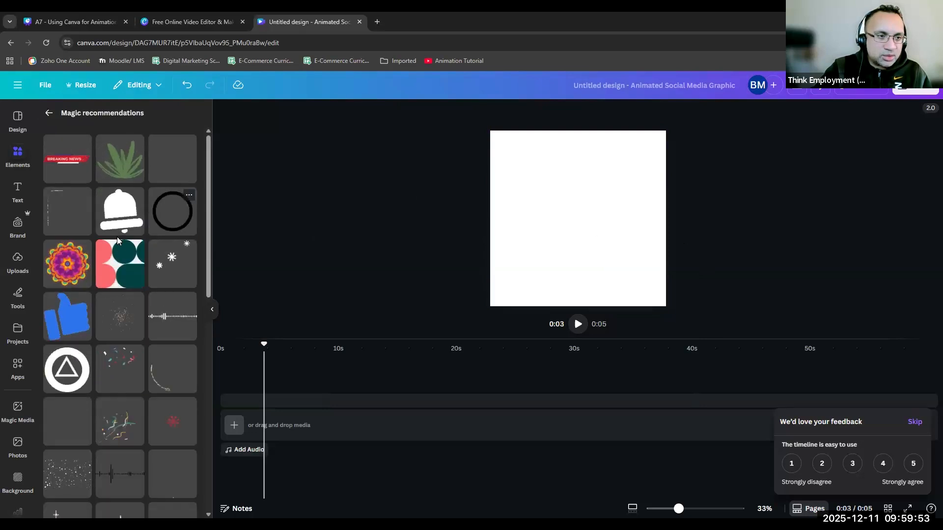
pyautogui.scroll(-10, 150, 433)
pyautogui.scroll(6, 148, 437)
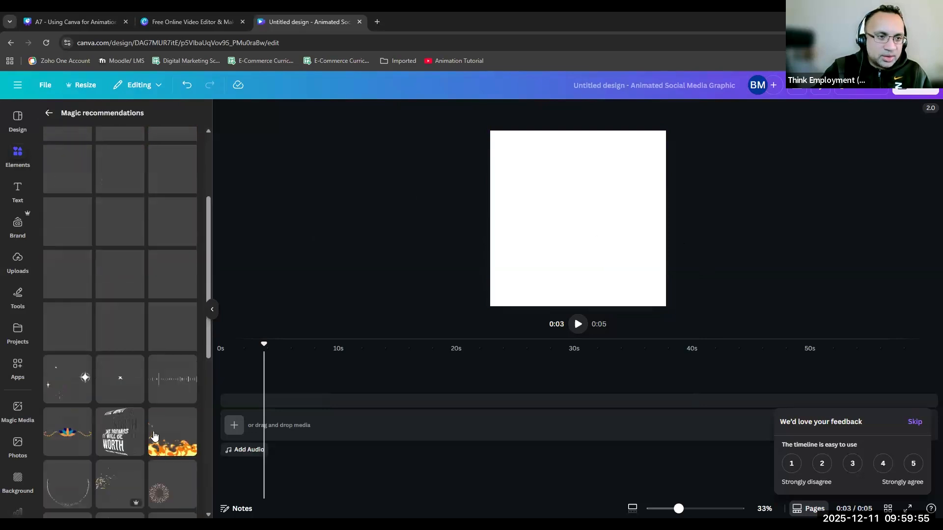
pyautogui.scroll(-3, 103, 438)
pyautogui.scroll(8, 103, 438)
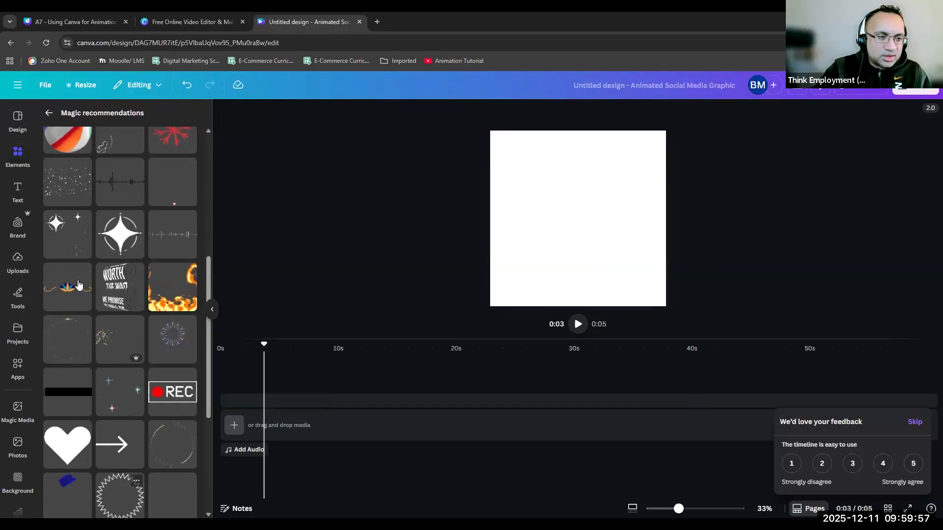
pyautogui.click(48, 113)
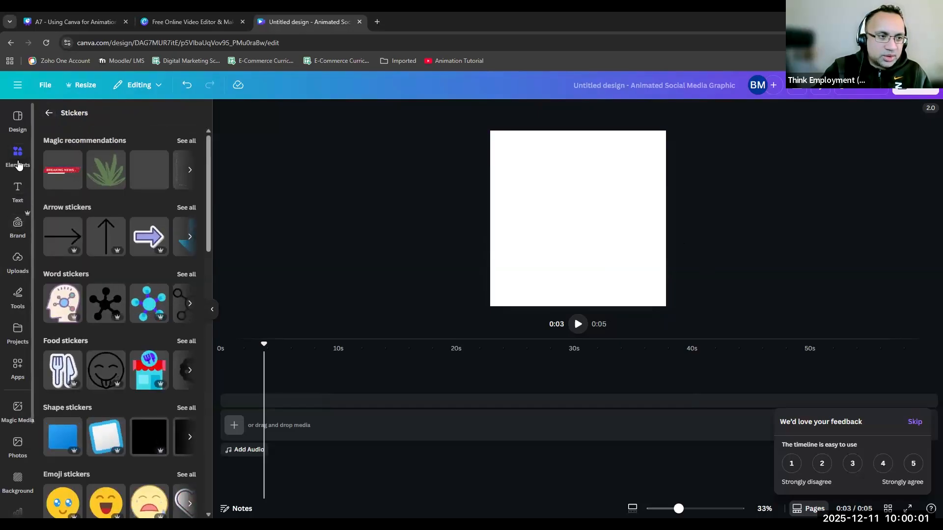
# Step: Search the design templates for "food" and apply the Black and Yellow Modern Coming Soon Animated Social Media template to the blank design
pyautogui.click(17, 118)
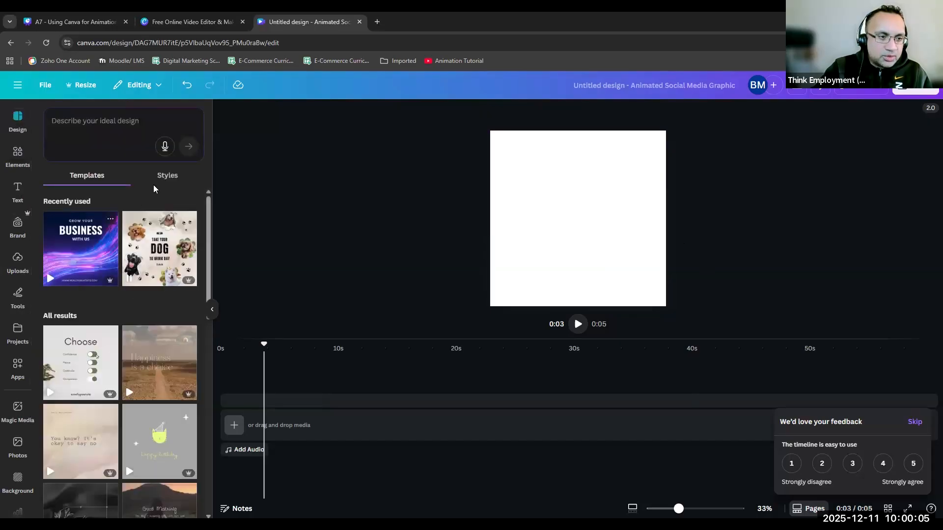
pyautogui.scroll(-10, 106, 431)
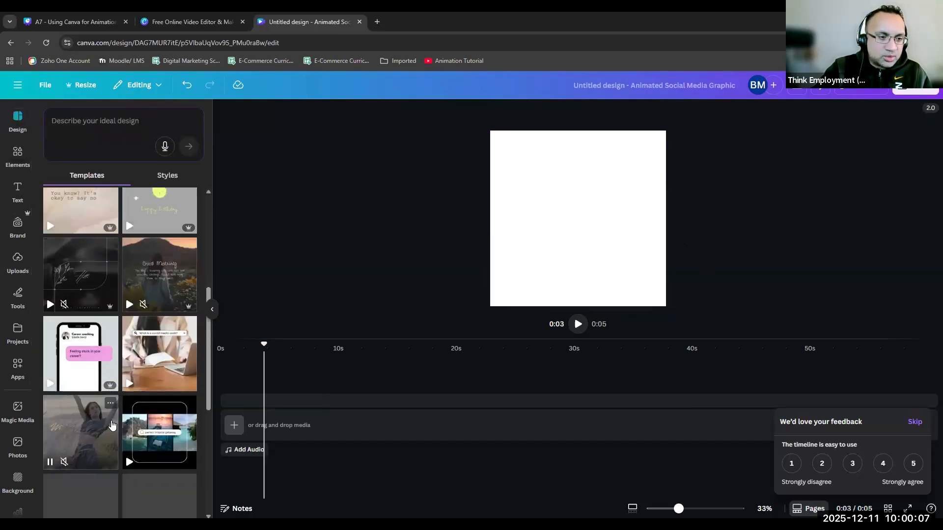
pyautogui.scroll(3, 112, 425)
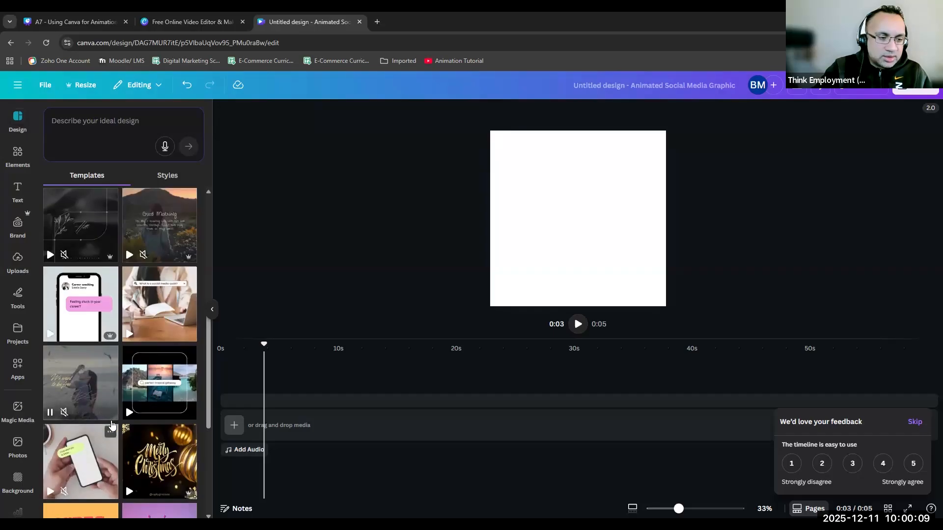
pyautogui.scroll(-4, 83, 343)
pyautogui.scroll(4, 84, 295)
pyautogui.click(80, 127)
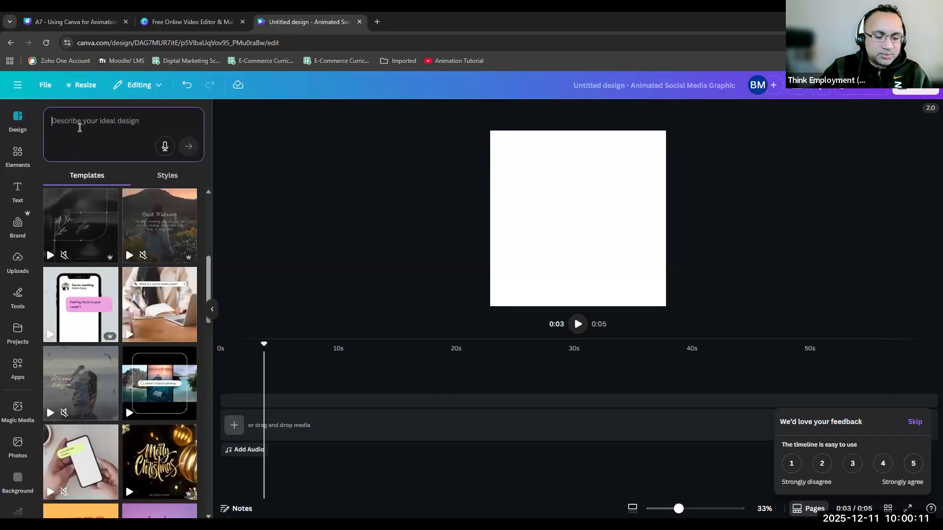
pyautogui.write('food')
pyautogui.press('Return')
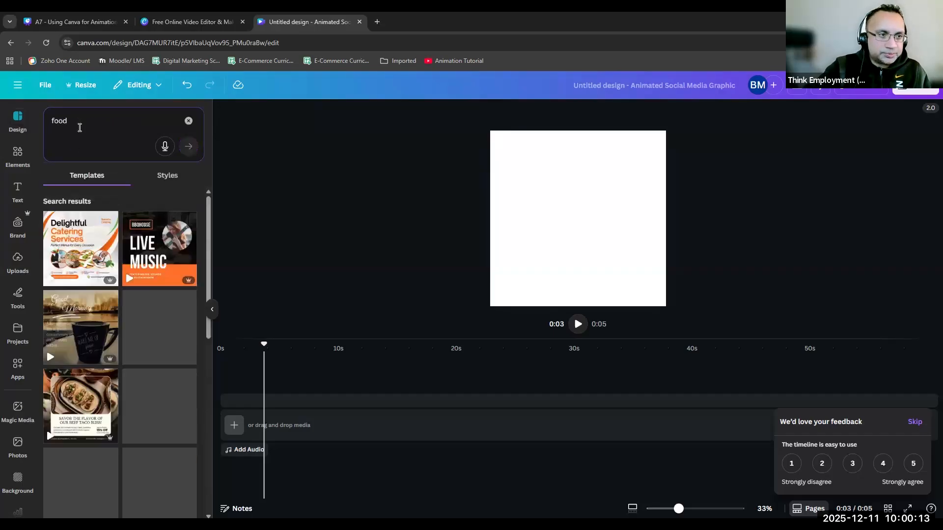
pyautogui.scroll(-3, 109, 321)
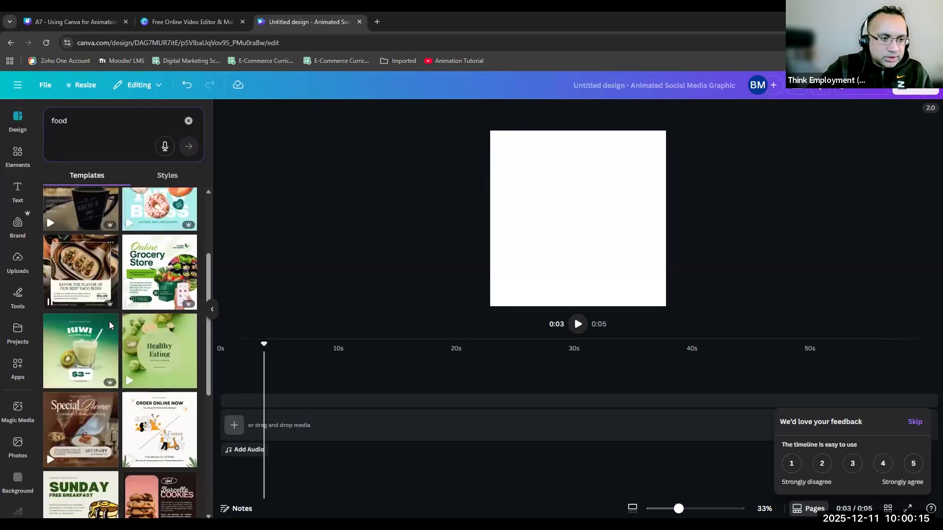
pyautogui.scroll(-3, 109, 321)
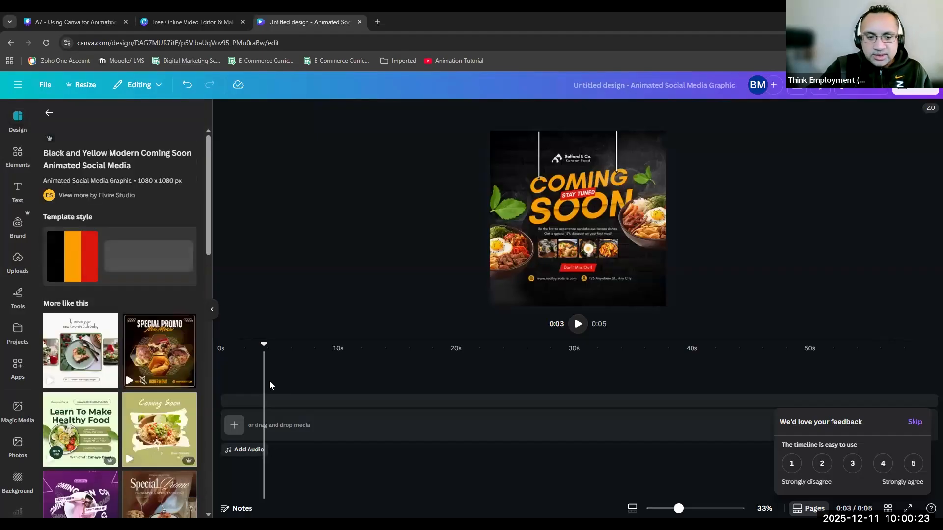
# Step: Replay the Coming Soon template's animation from the start and examine its layers in the timeline
pyautogui.click(220, 347)
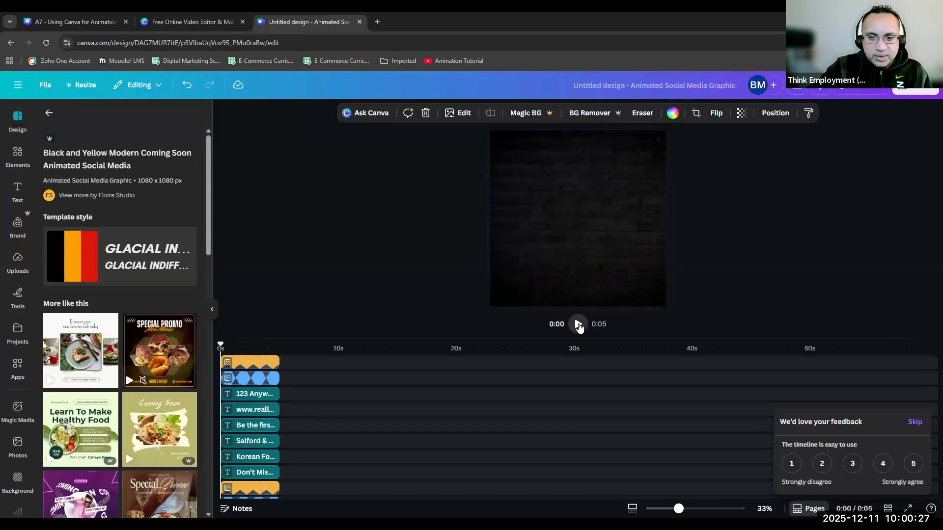
pyautogui.click(579, 325)
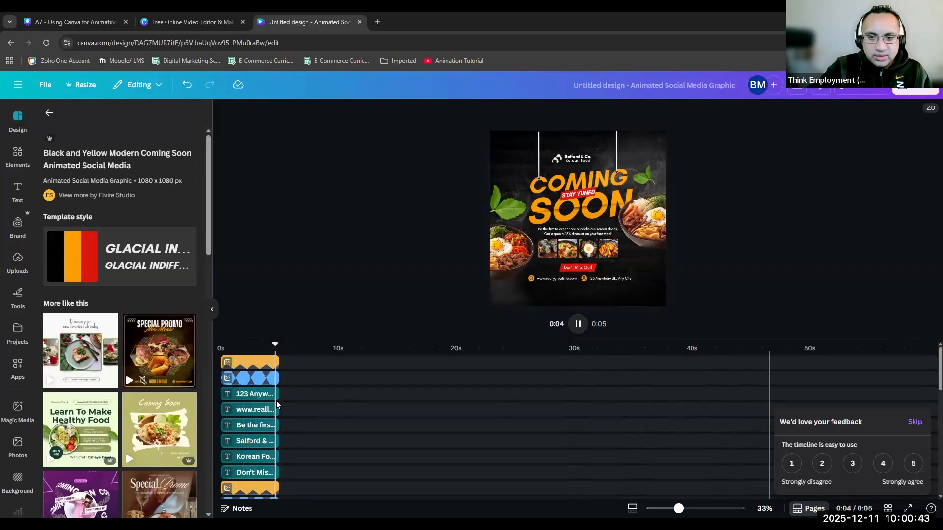
pyautogui.click(222, 347)
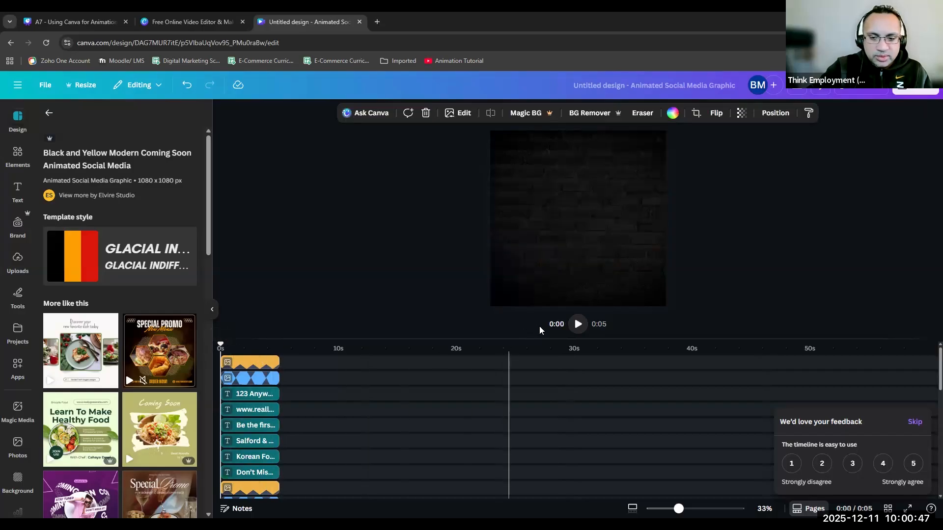
pyautogui.press('space')
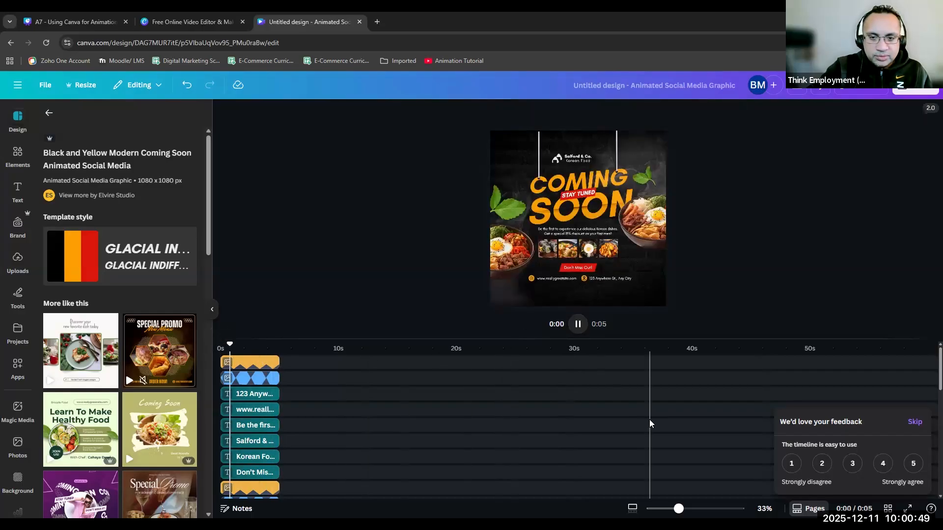
pyautogui.scroll(-5, 344, 417)
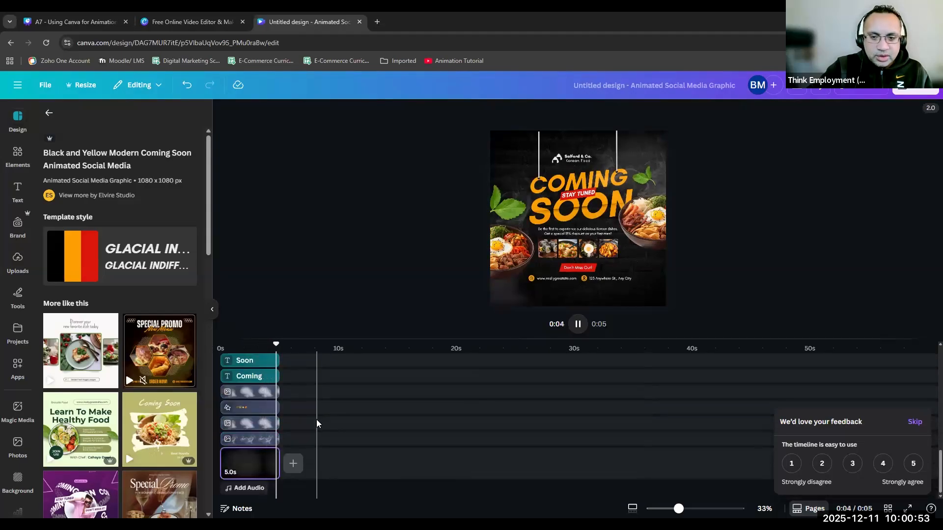
pyautogui.scroll(2, 295, 387)
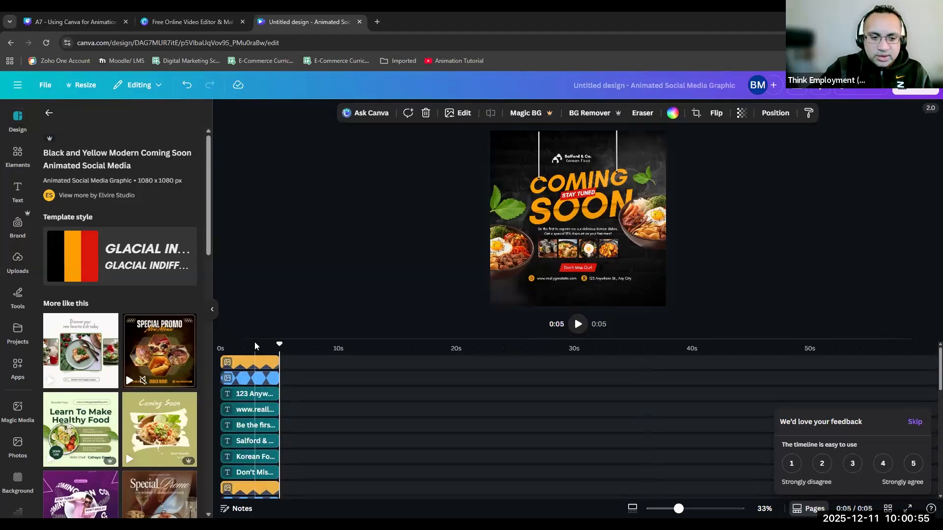
pyautogui.click(226, 349)
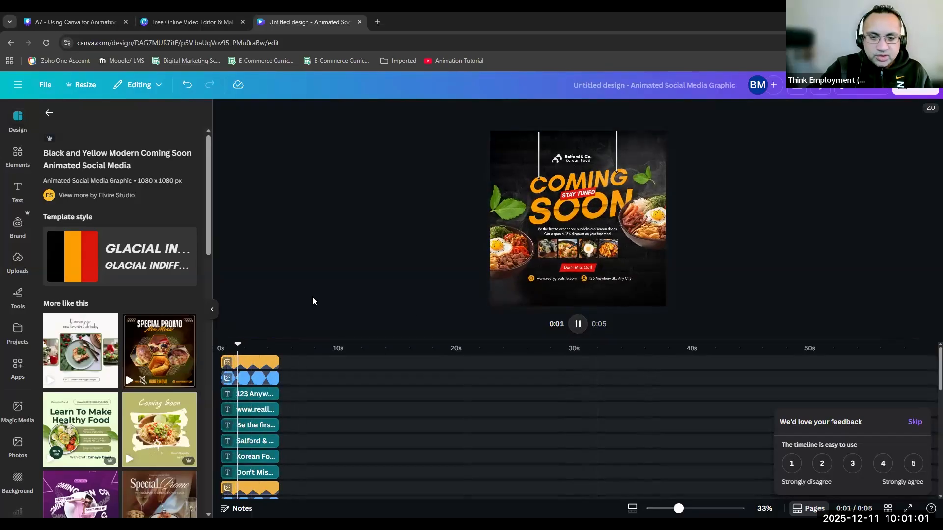
pyautogui.click(224, 349)
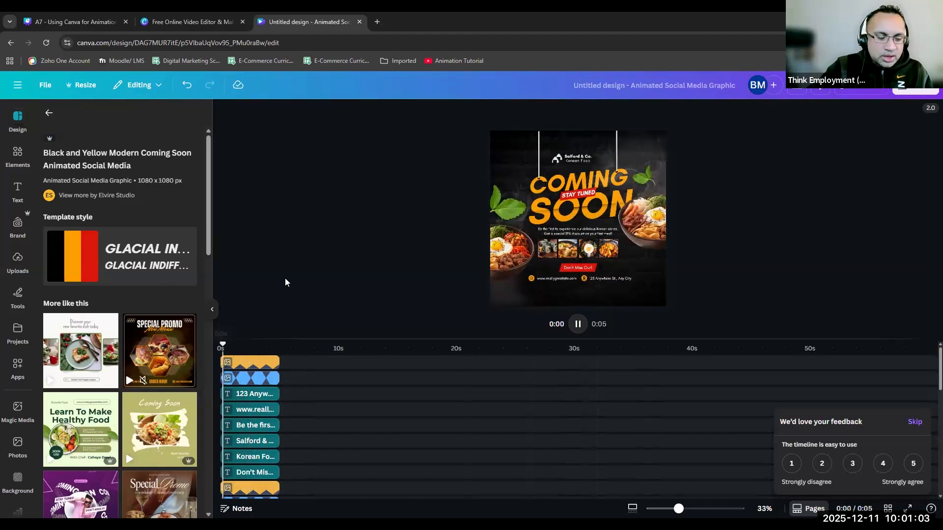
pyautogui.click(466, 250)
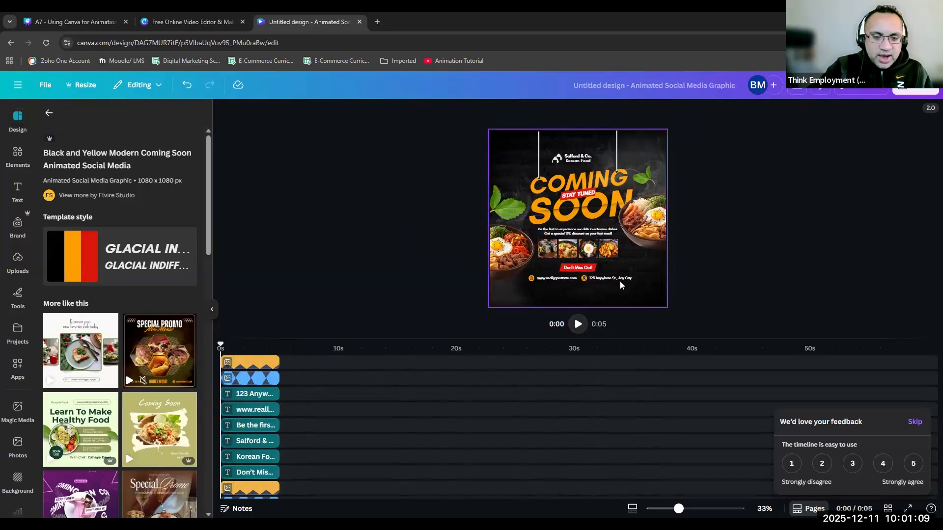
# Step: Search the elements library for "flame" and look through the graphics results
pyautogui.click(26, 156)
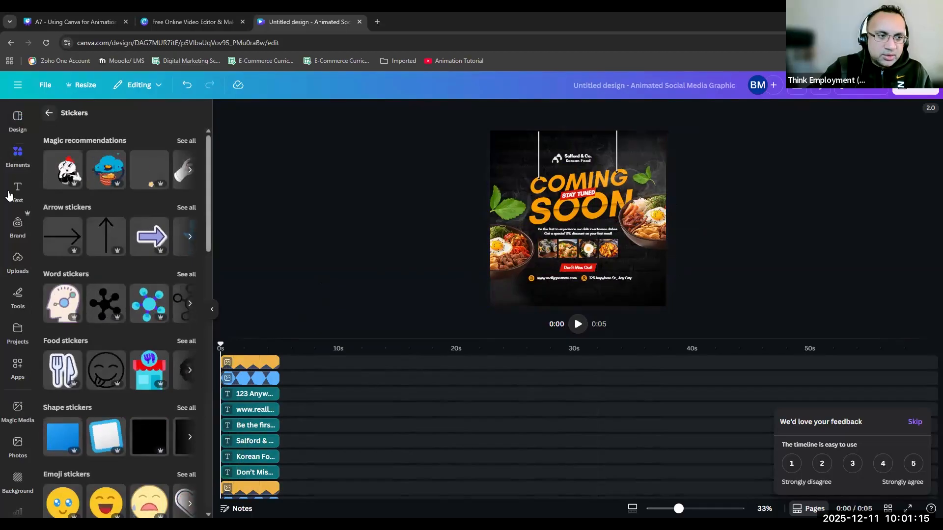
pyautogui.click(49, 113)
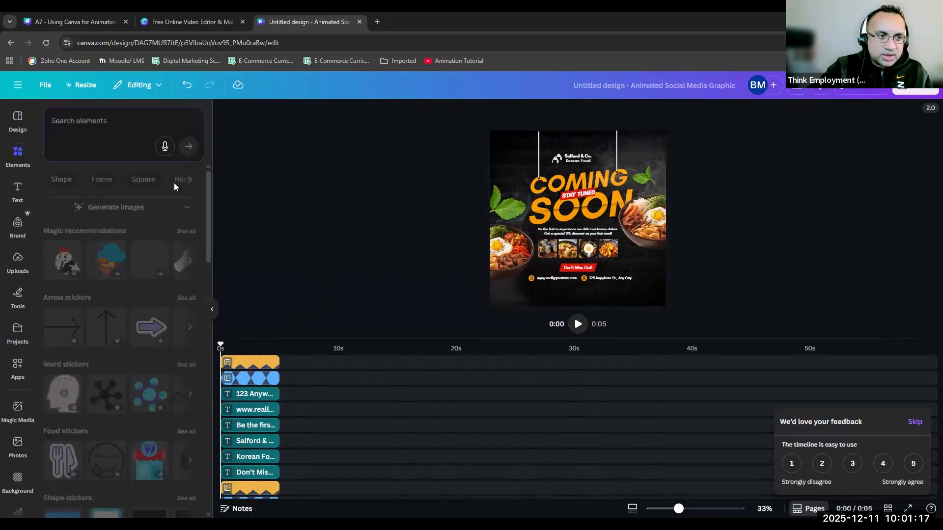
pyautogui.click(117, 137)
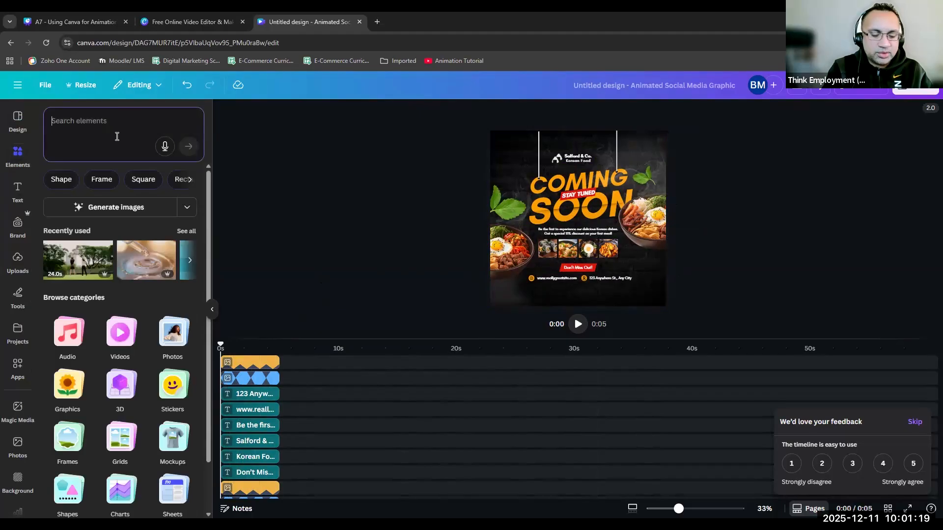
pyautogui.write('flla')
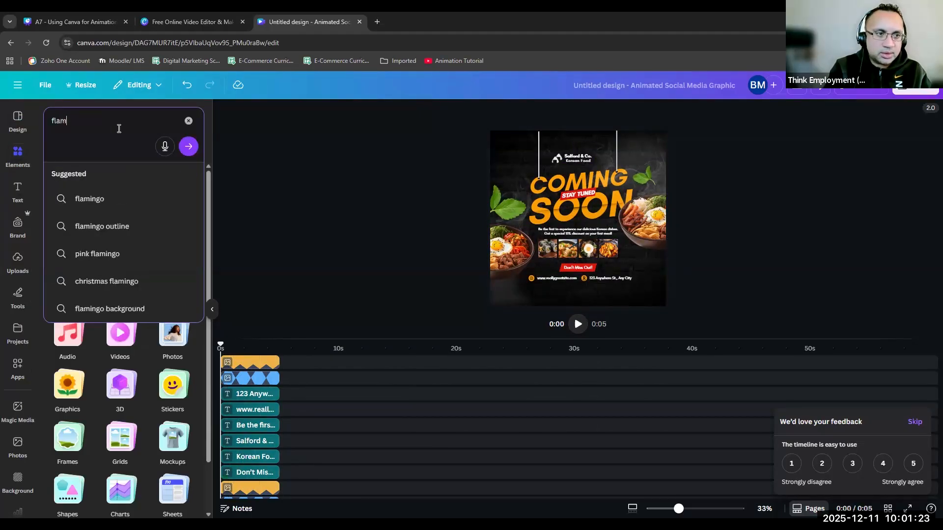
pyautogui.write('e')
pyautogui.press('Return')
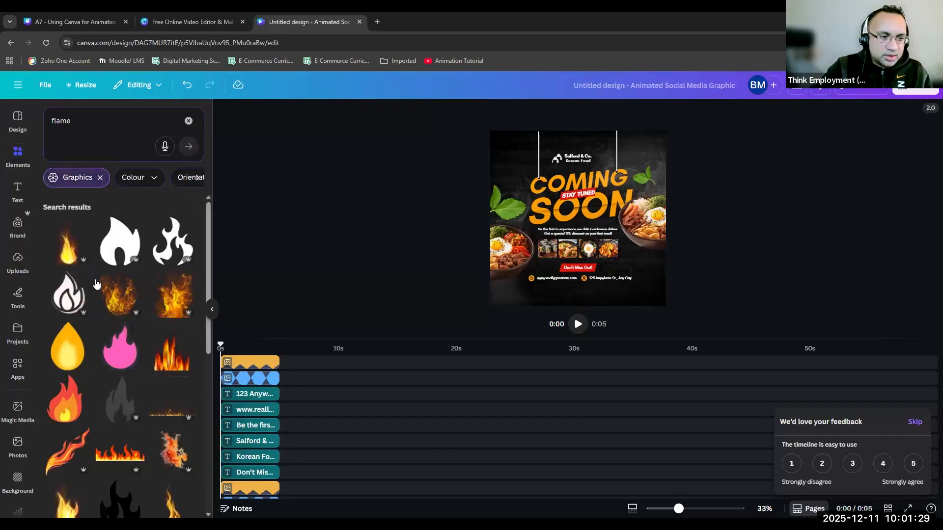
pyautogui.scroll(-3, 104, 343)
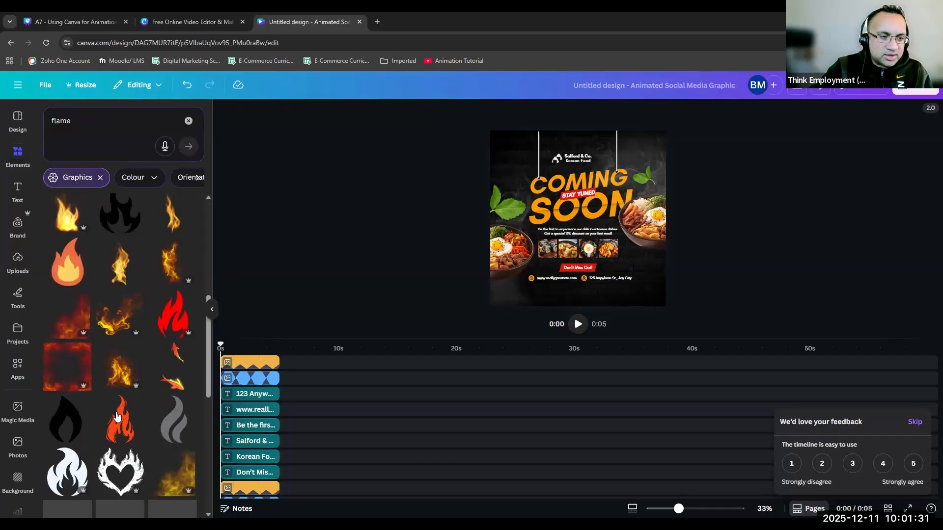
pyautogui.scroll(3, 125, 363)
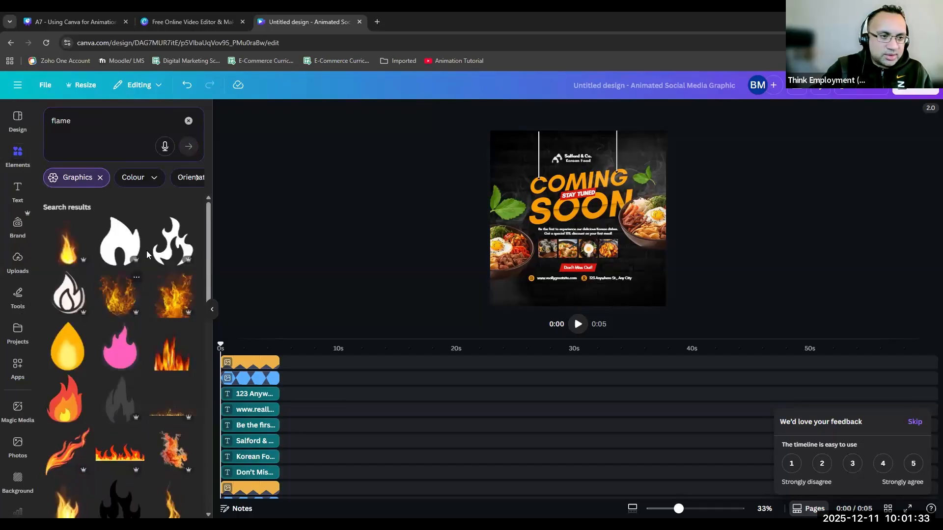
# Step: Remove the Graphics filter from the flame search and look through the results in all categories
pyautogui.click(99, 178)
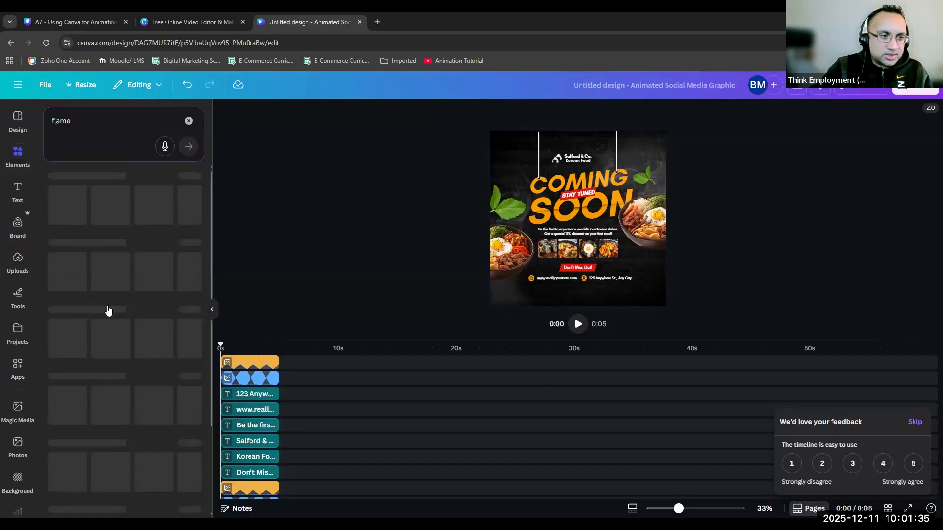
pyautogui.scroll(-2, 96, 351)
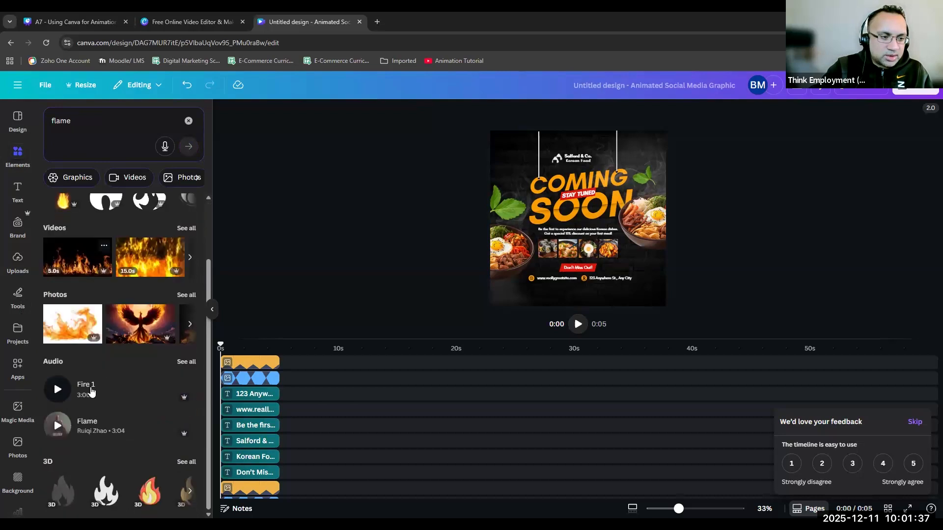
pyautogui.scroll(2, 116, 413)
pyautogui.scroll(-2, 117, 412)
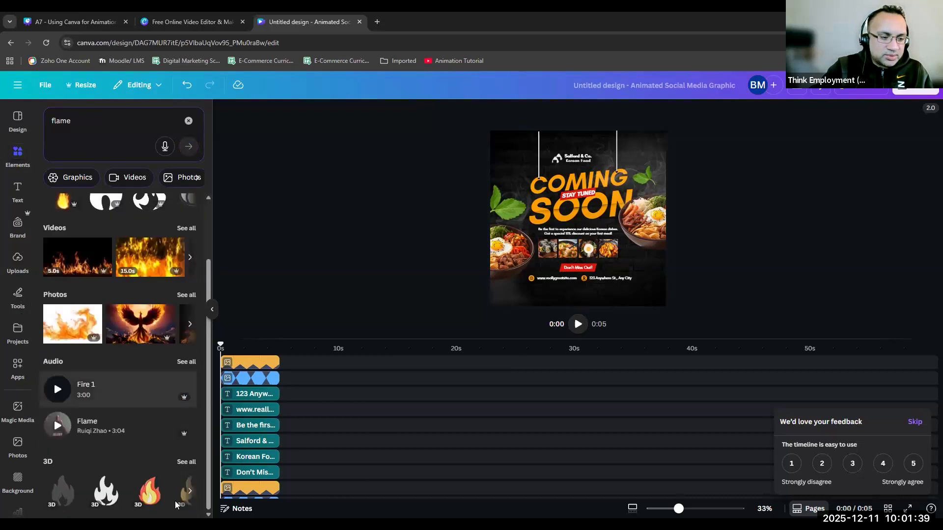
pyautogui.scroll(2, 148, 344)
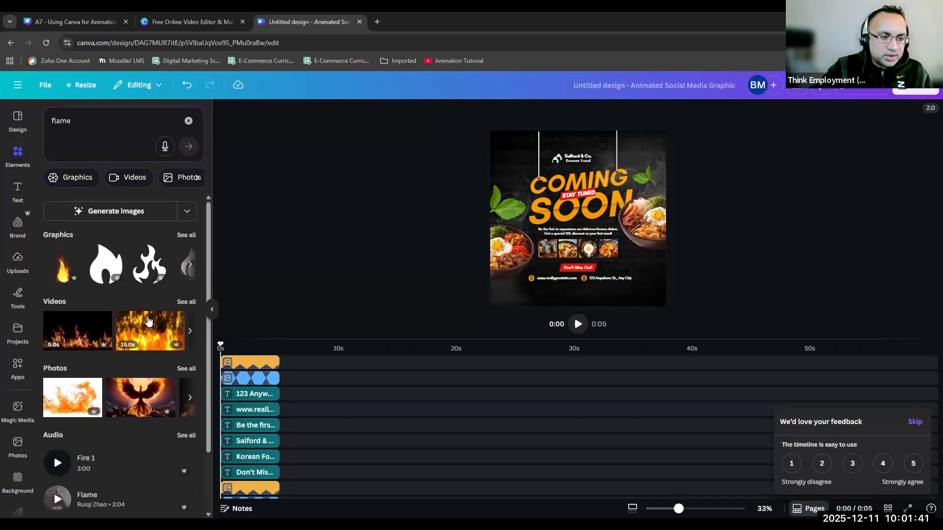
# Step: Clear the elements search, search for "flame" again without a filter, and check the result categories for animated flames
pyautogui.click(87, 128)
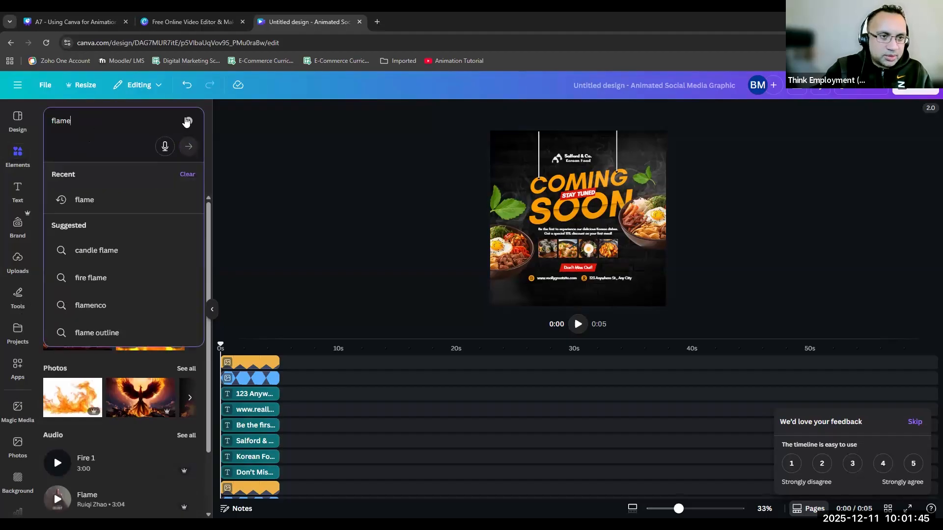
pyautogui.click(188, 122)
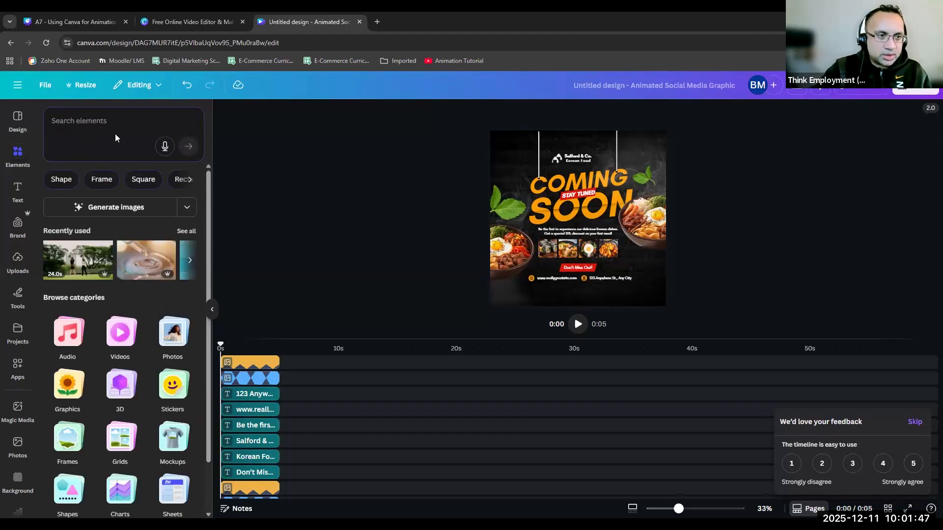
pyautogui.write('fl')
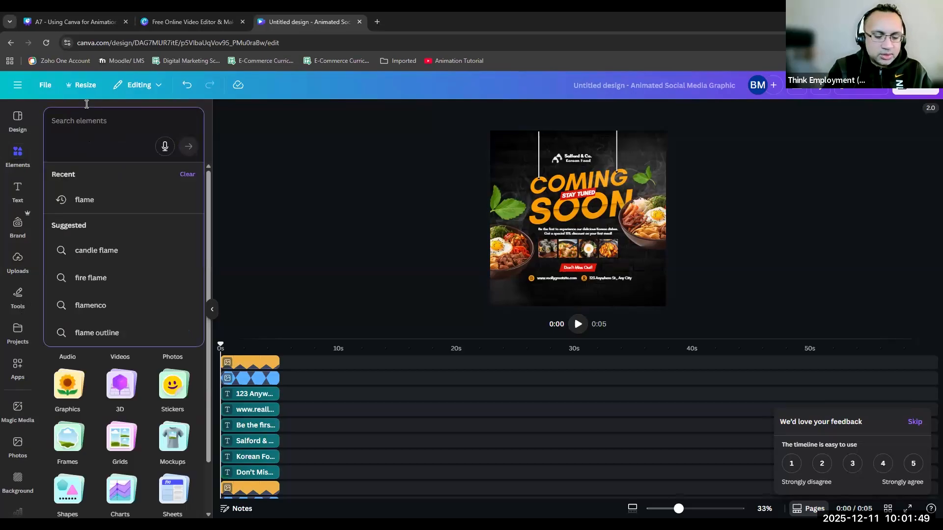
pyautogui.write('ame')
pyautogui.press('Return')
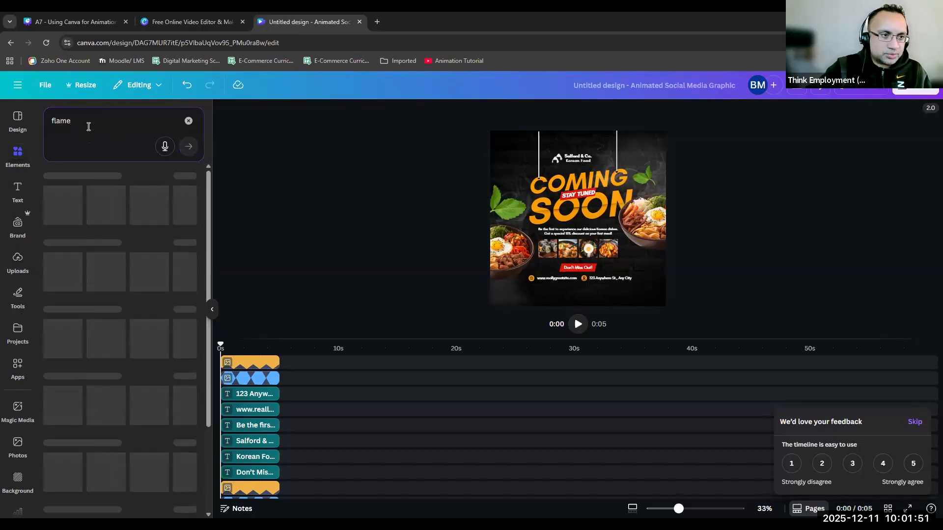
pyautogui.scroll(-2, 140, 339)
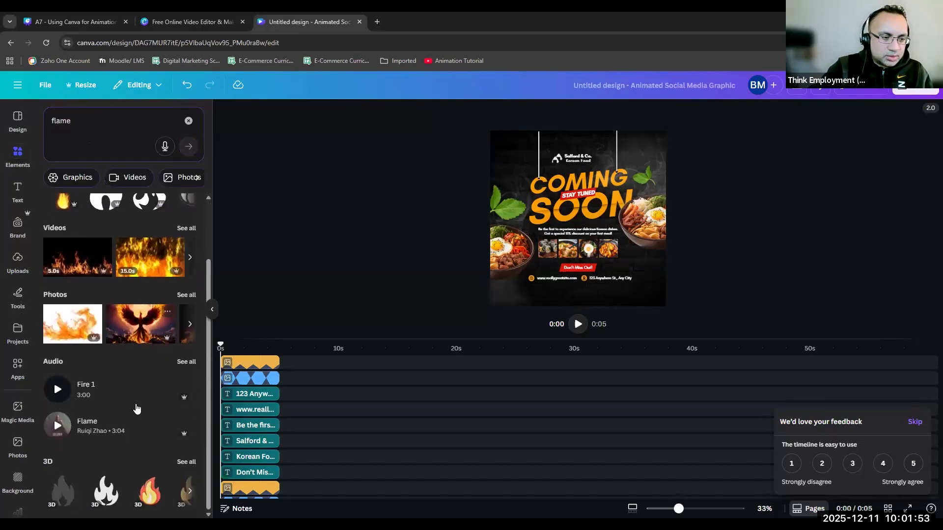
pyautogui.scroll(2, 122, 393)
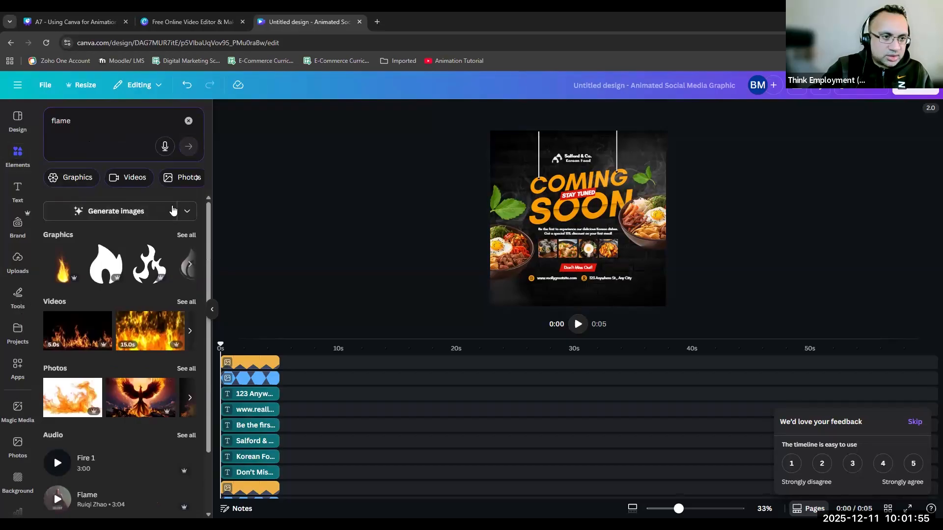
# Step: Clear the flame search, browse the Stickers categories for a suitable animated element, and return to the elements overview
pyautogui.click(81, 124)
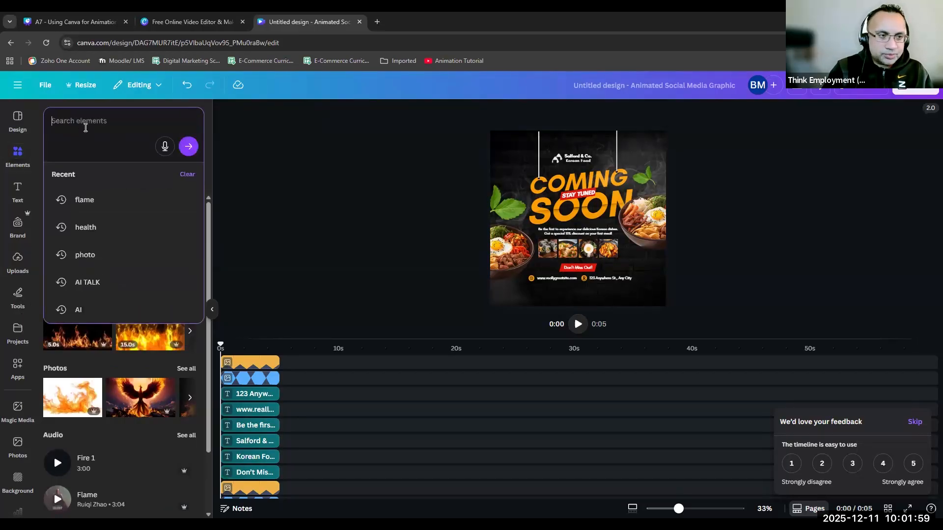
pyautogui.press('Return')
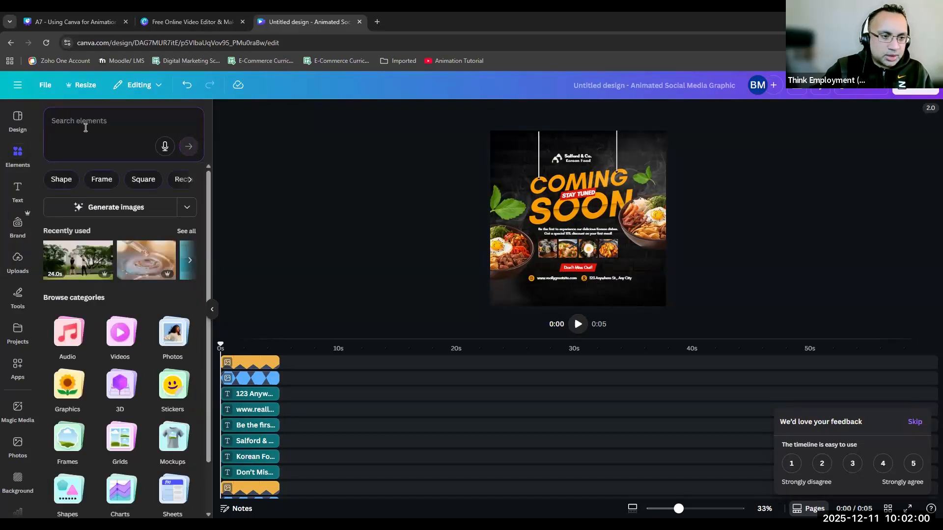
pyautogui.click(170, 390)
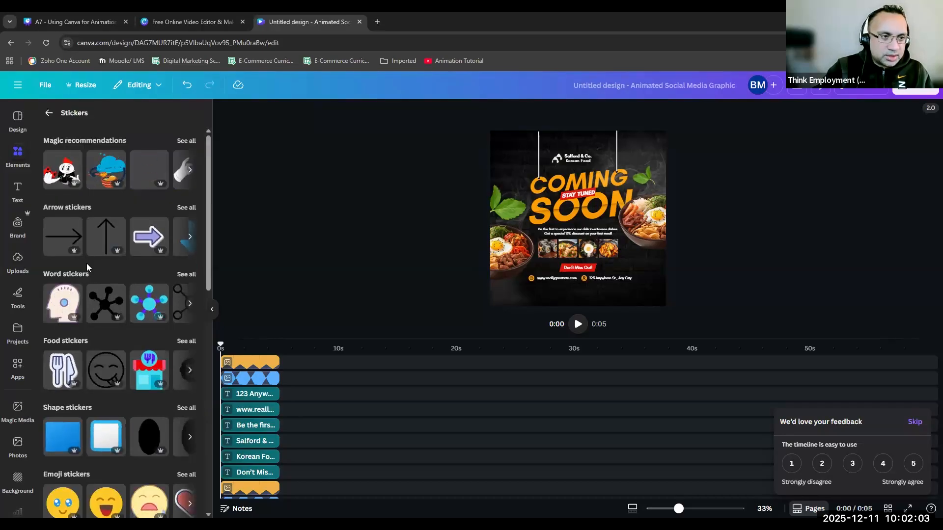
pyautogui.scroll(-5, 87, 263)
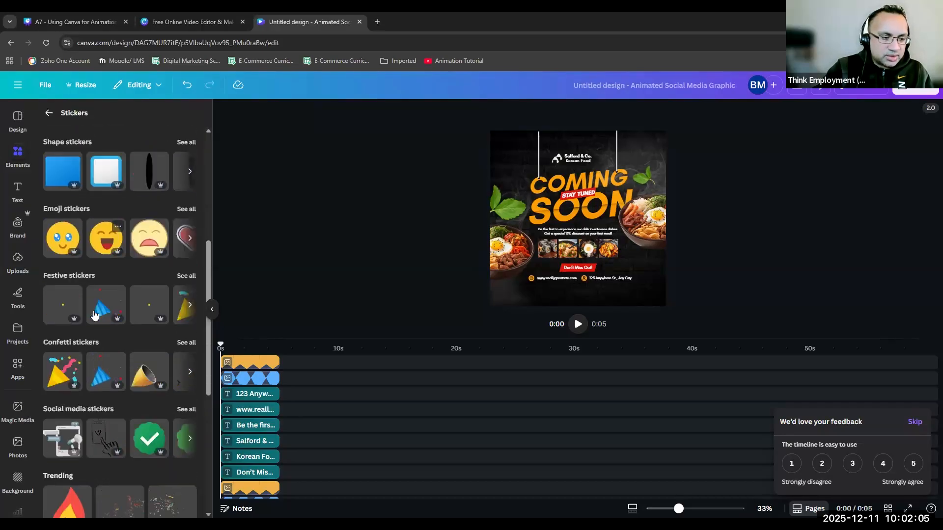
pyautogui.scroll(-2, 95, 314)
pyautogui.scroll(5, 94, 311)
pyautogui.scroll(2, 178, 253)
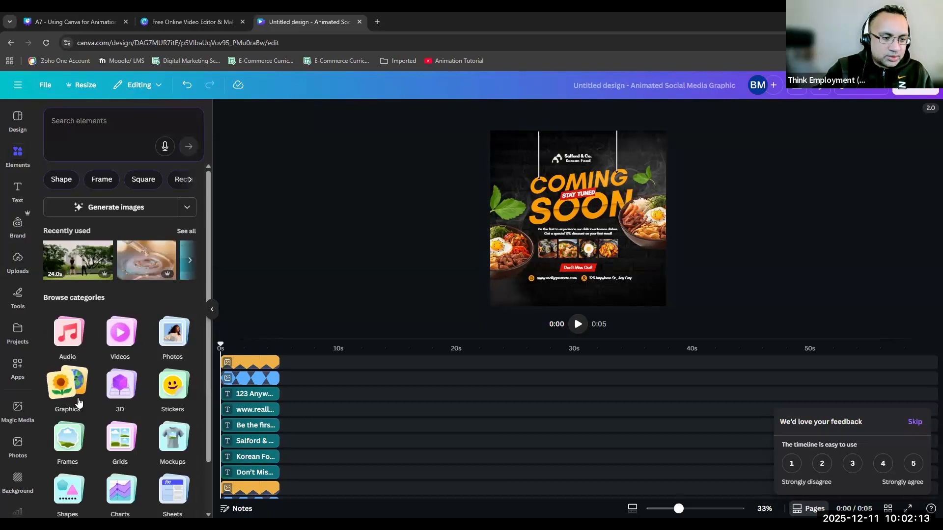
# Step: Search the elements library for "animated flame" and show all the graphics results
pyautogui.click(88, 128)
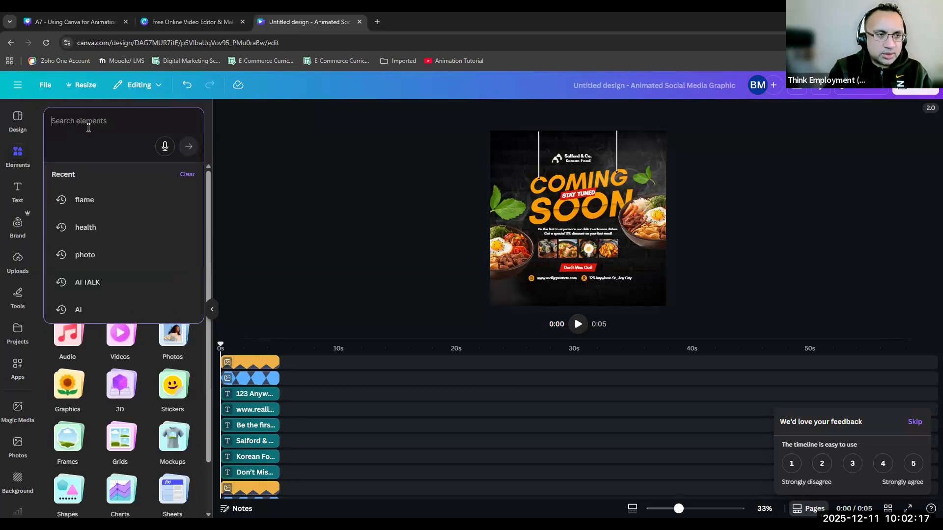
pyautogui.write('animat')
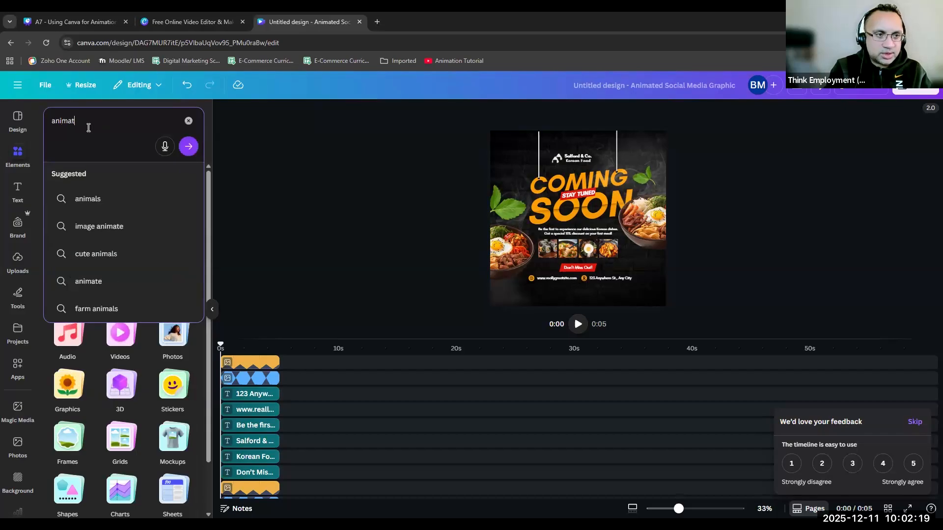
pyautogui.write('ed flame')
pyautogui.press('Return')
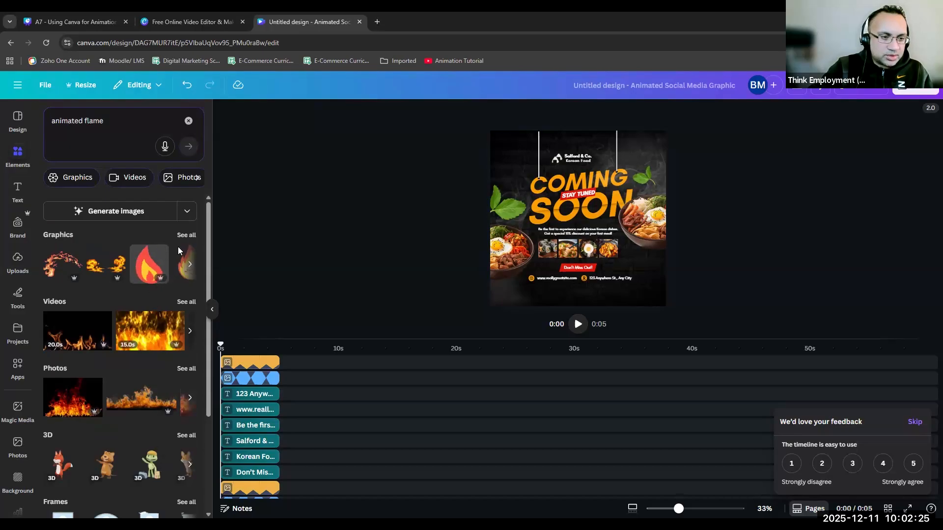
pyautogui.click(187, 238)
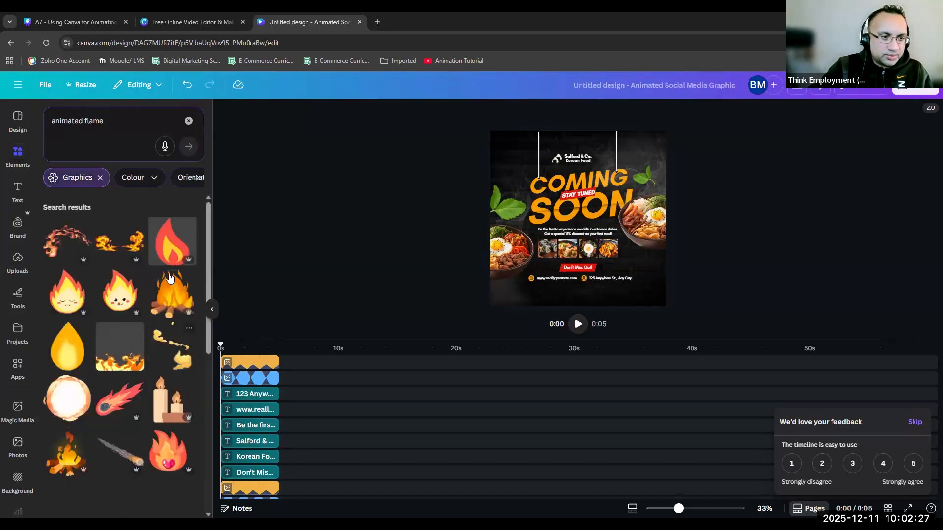
# Step: Look through the "animated flame" graphics results for a flame that suits the Coming Soon design
pyautogui.scroll(-3, 169, 247)
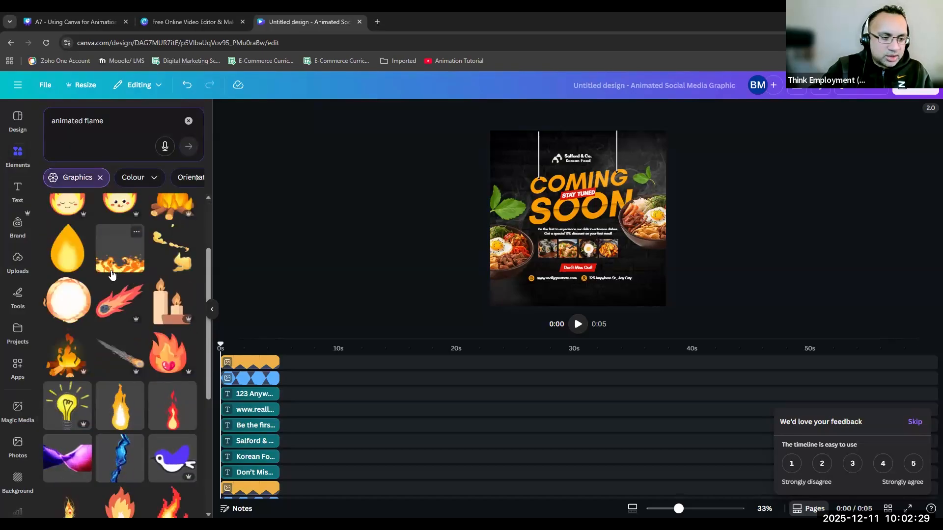
pyautogui.scroll(-5, 100, 378)
pyautogui.scroll(-5, 101, 404)
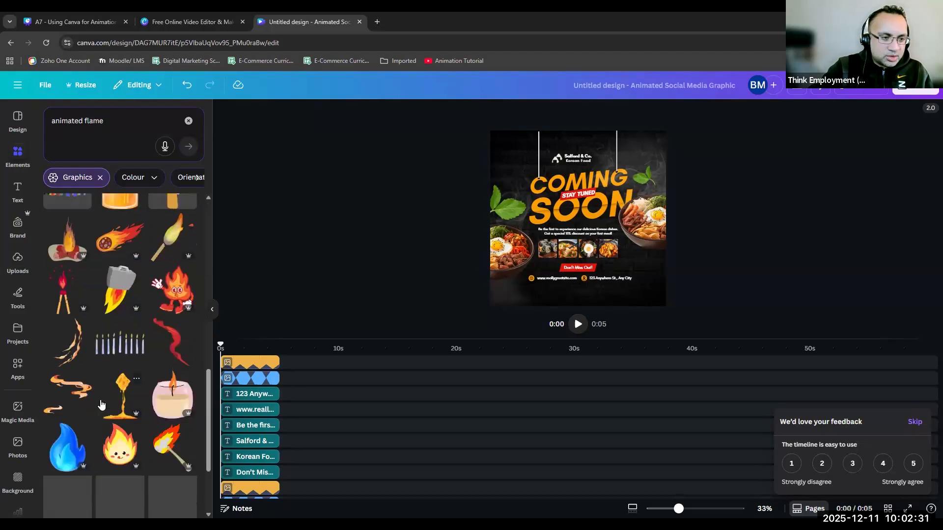
pyautogui.scroll(-3, 100, 400)
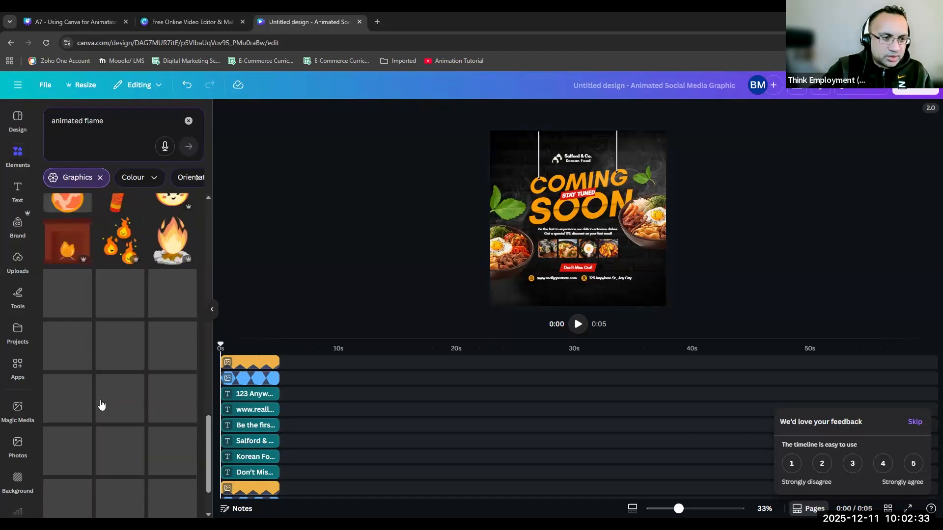
pyautogui.scroll(-2, 101, 403)
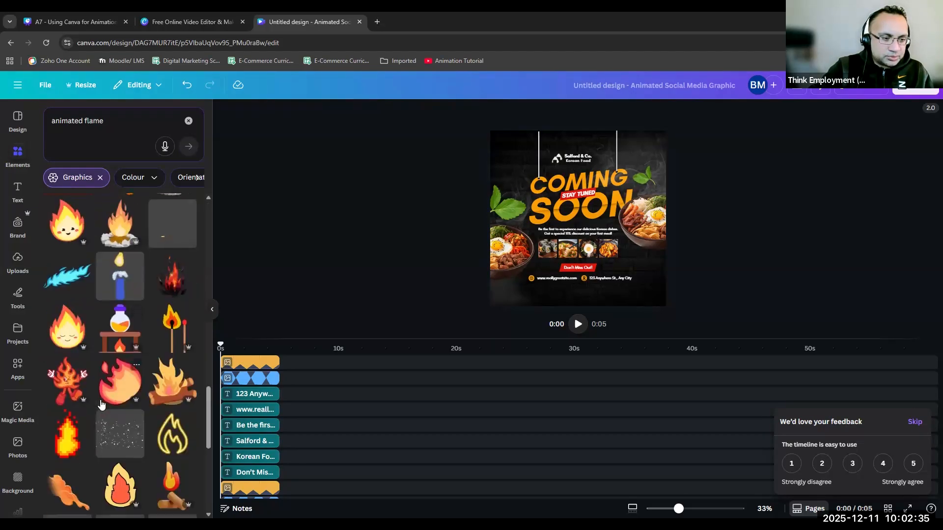
pyautogui.scroll(-5, 101, 403)
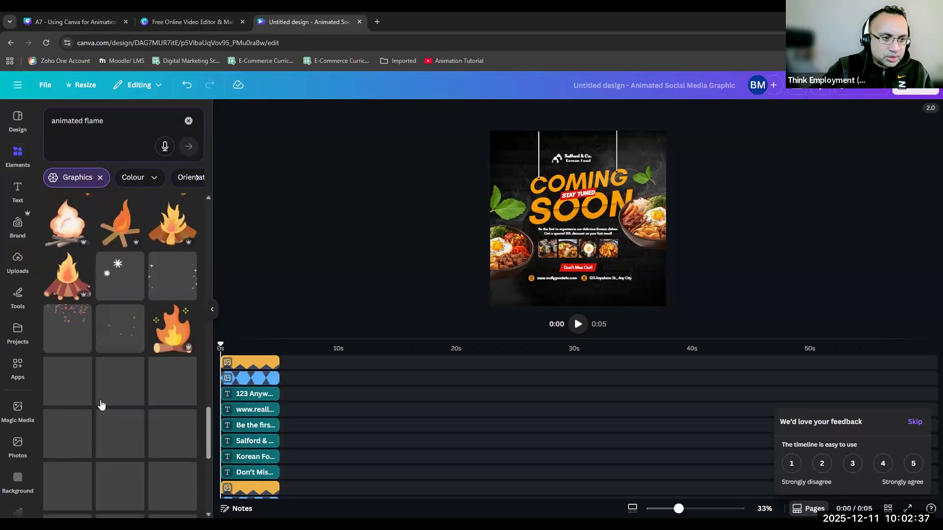
pyautogui.scroll(-4, 101, 403)
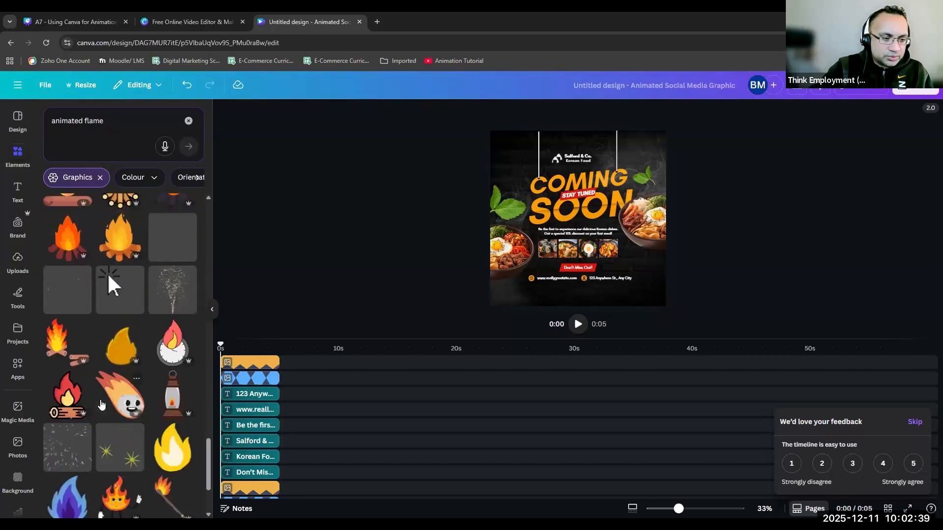
pyautogui.scroll(-2, 101, 403)
pyautogui.scroll(-6, 101, 404)
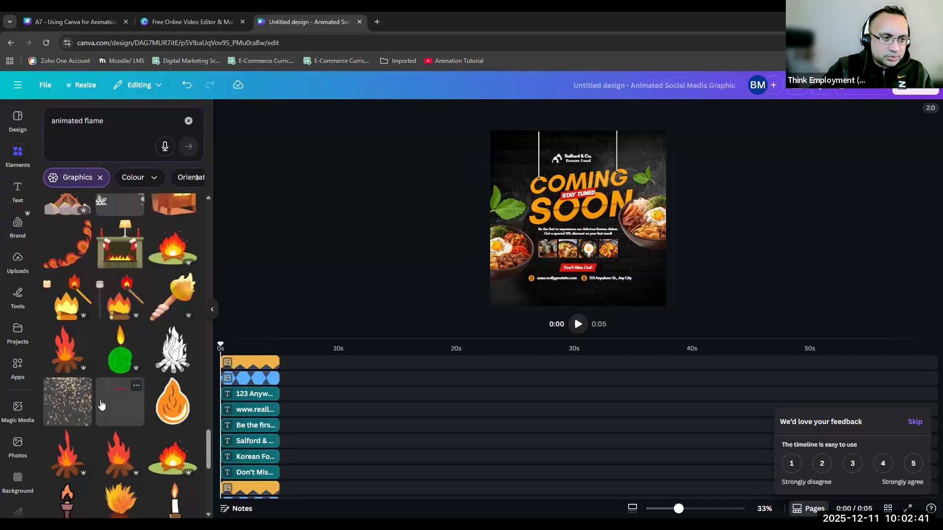
pyautogui.scroll(-5, 101, 403)
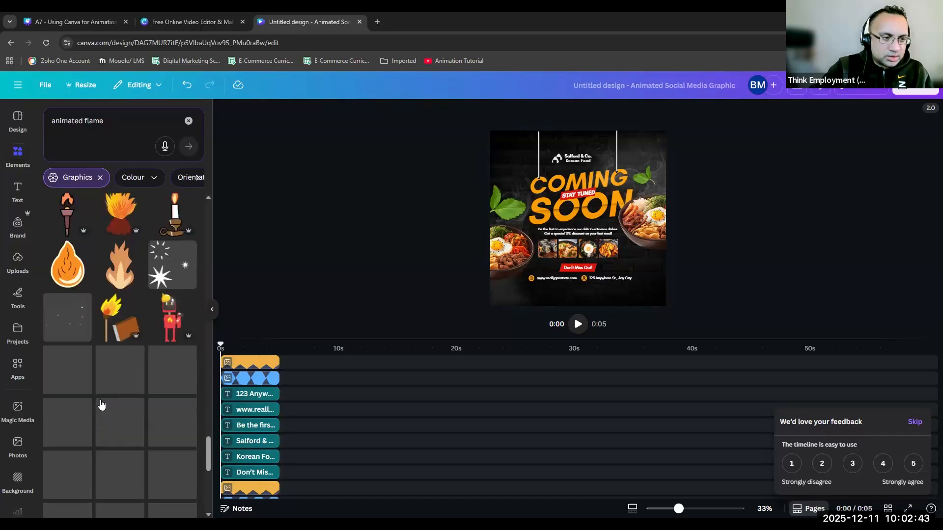
pyautogui.scroll(-5, 101, 403)
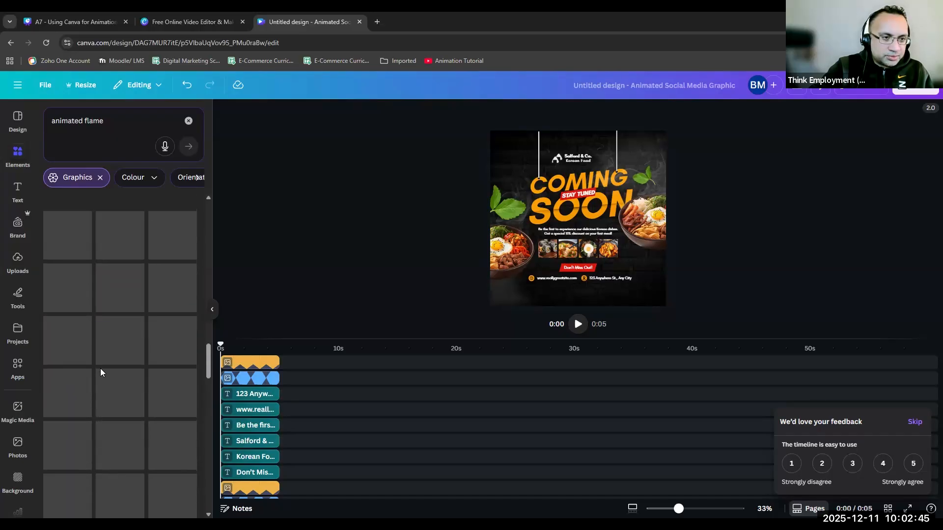
# Step: Add the animated fire graphic with flames along its lower edge and enlarge it to cover the whole design
pyautogui.scroll(15, 100, 368)
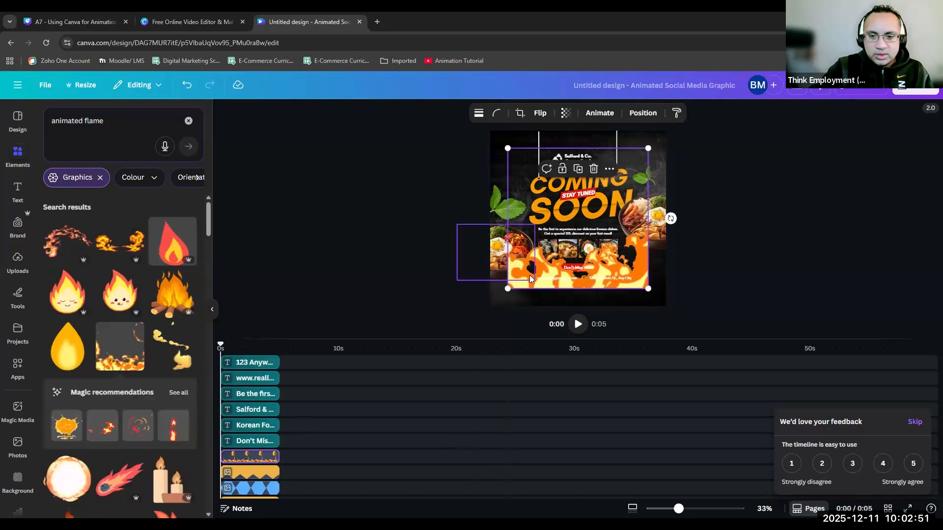
pyautogui.moveTo(524, 271); pyautogui.dragTo(507, 289)
pyautogui.moveTo(631, 164); pyautogui.dragTo(694, 142)
pyautogui.click(726, 255)
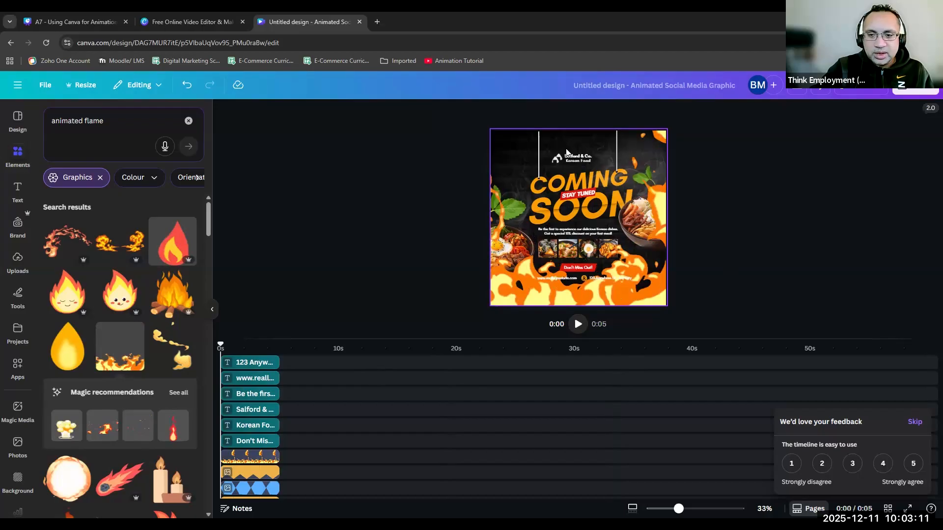
# Step: Try the fire graphic at different positions across the design and move it back over the page
pyautogui.click(567, 184)
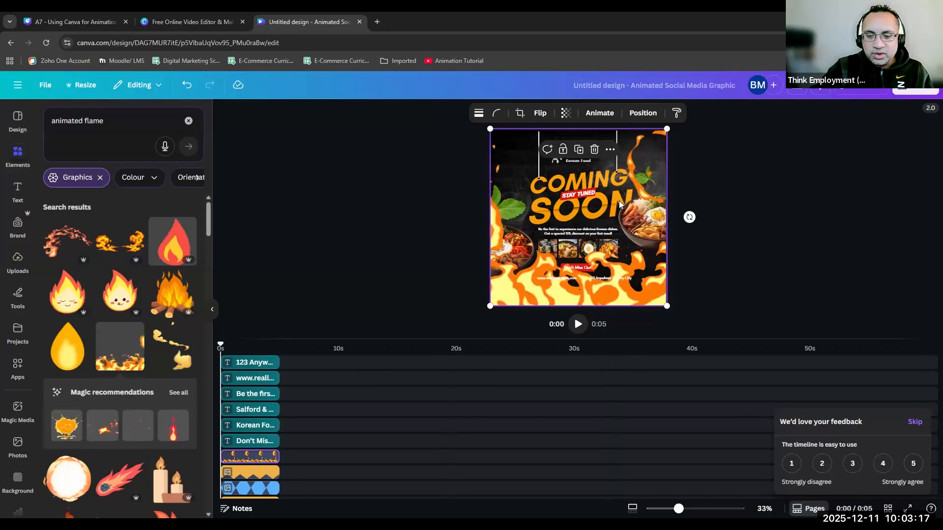
pyautogui.moveTo(566, 201); pyautogui.dragTo(485, 184)
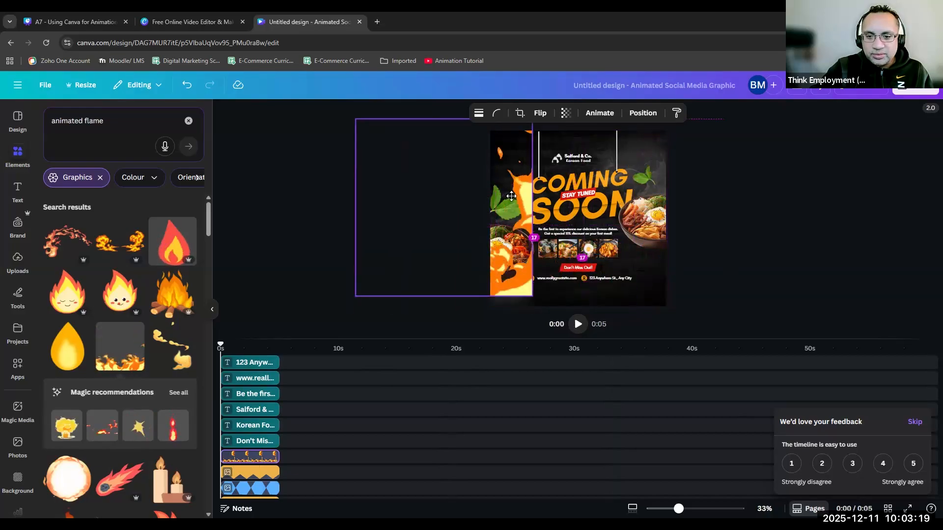
pyautogui.moveTo(624, 218); pyautogui.dragTo(599, 178)
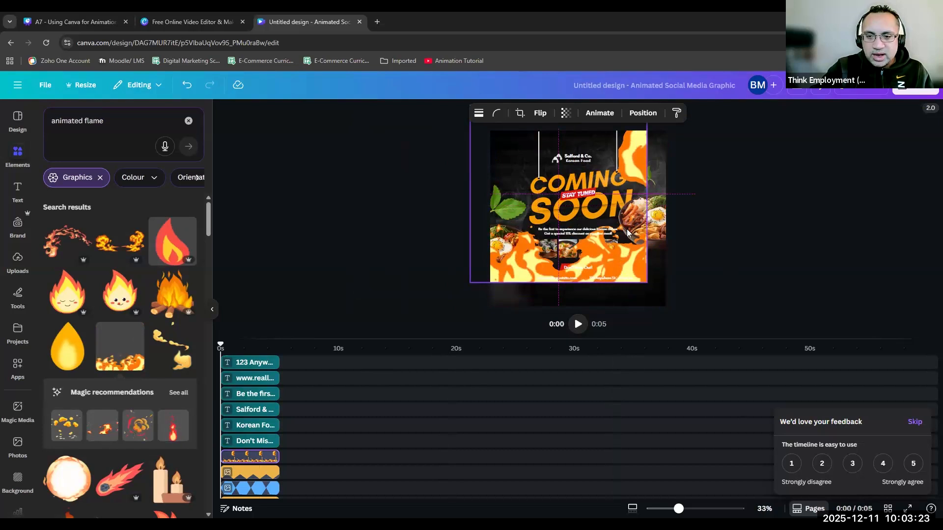
pyautogui.moveTo(627, 232); pyautogui.dragTo(627, 232)
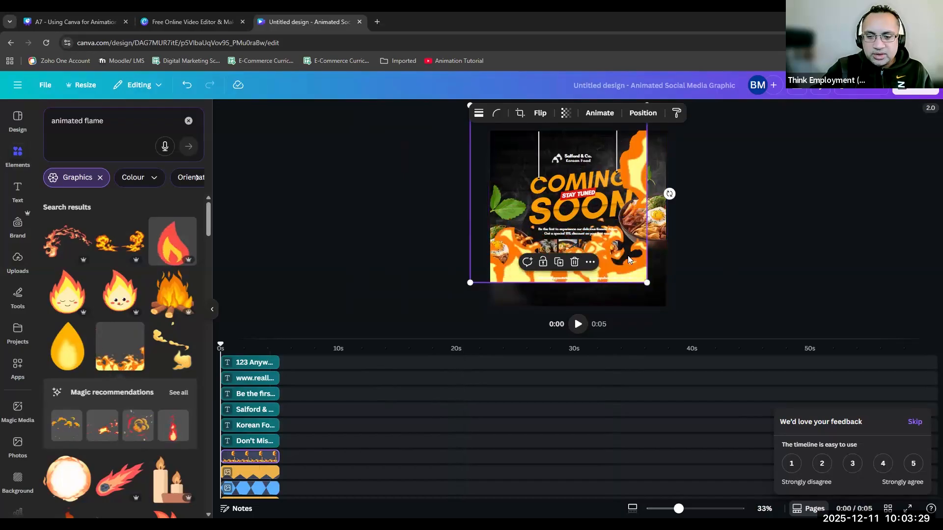
pyautogui.moveTo(629, 259); pyautogui.dragTo(653, 283)
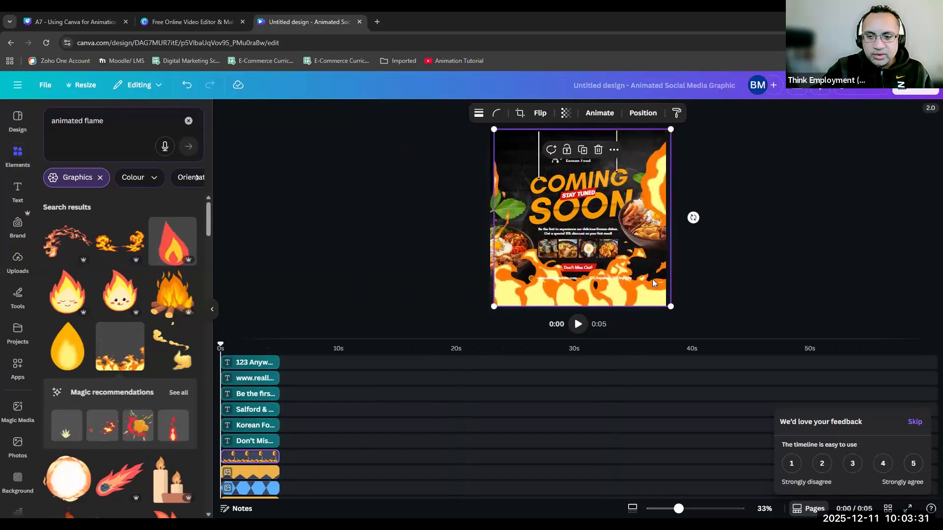
# Step: Send the fire graphic one layer backward
pyautogui.rightClick(653, 283)
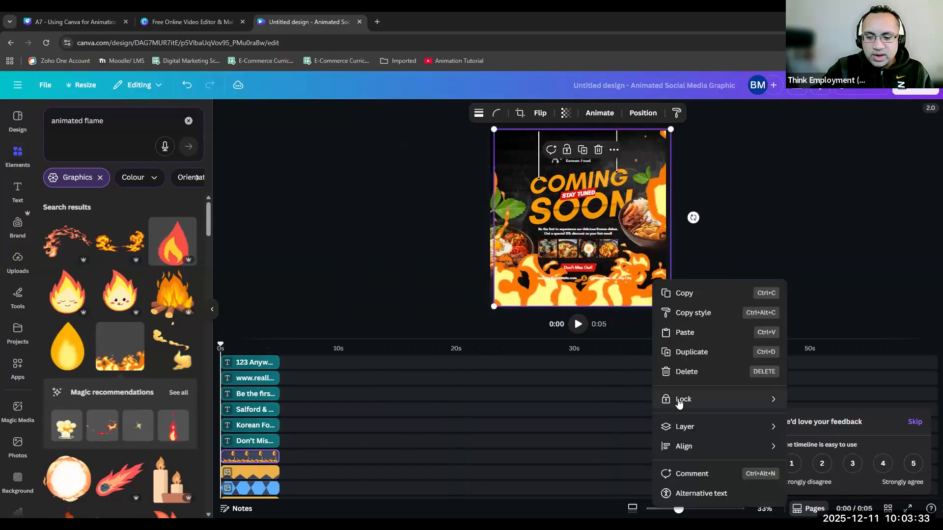
pyautogui.moveTo(687, 427)
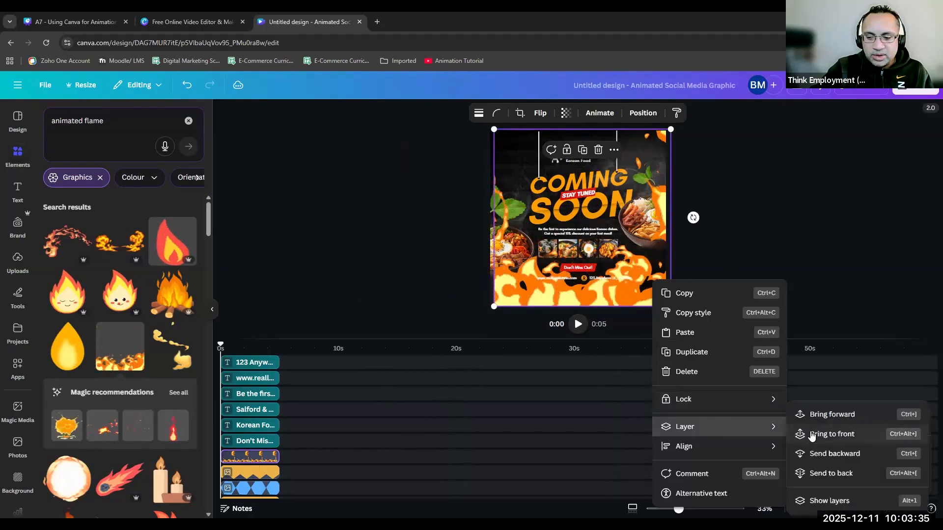
pyautogui.click(832, 454)
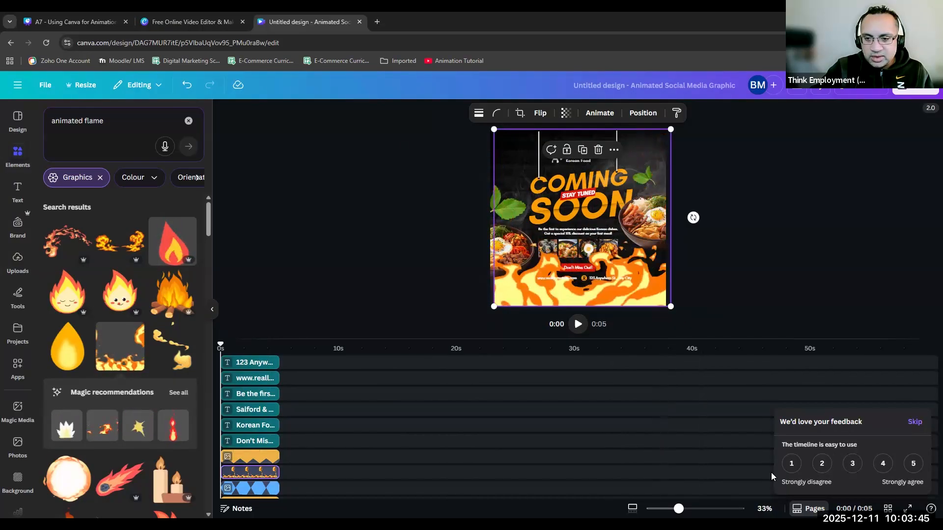
# Step: Align the fire graphic with the design's left edge so it fills the page width, and check the whole layout
pyautogui.keyDown('ctrl'); pyautogui.scroll(5, 928, 198); pyautogui.keyUp('ctrl')
pyautogui.scroll(-4, 928, 198)
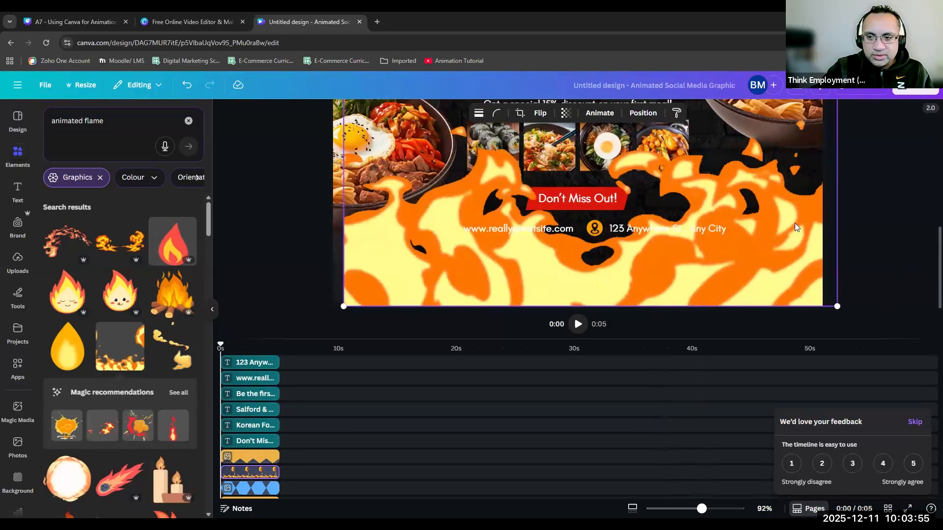
pyautogui.moveTo(511, 260); pyautogui.dragTo(506, 262)
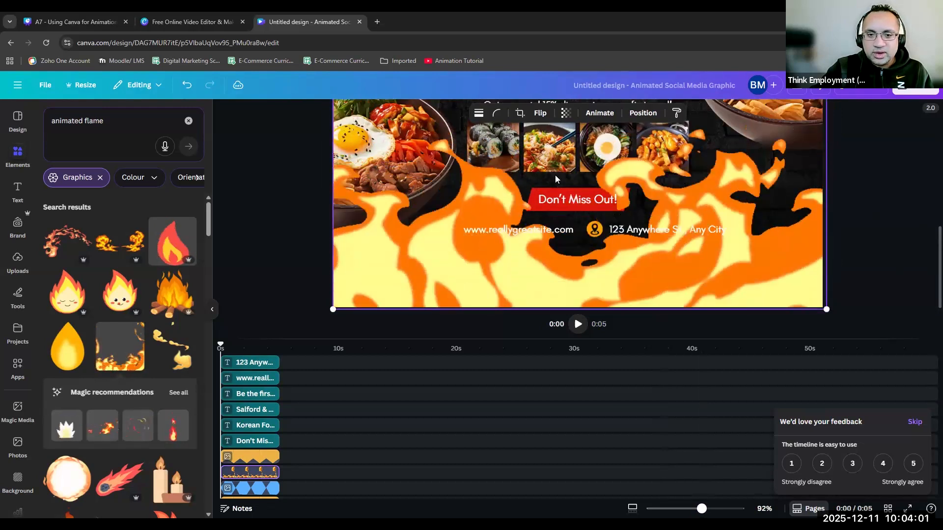
pyautogui.scroll(2, 537, 177)
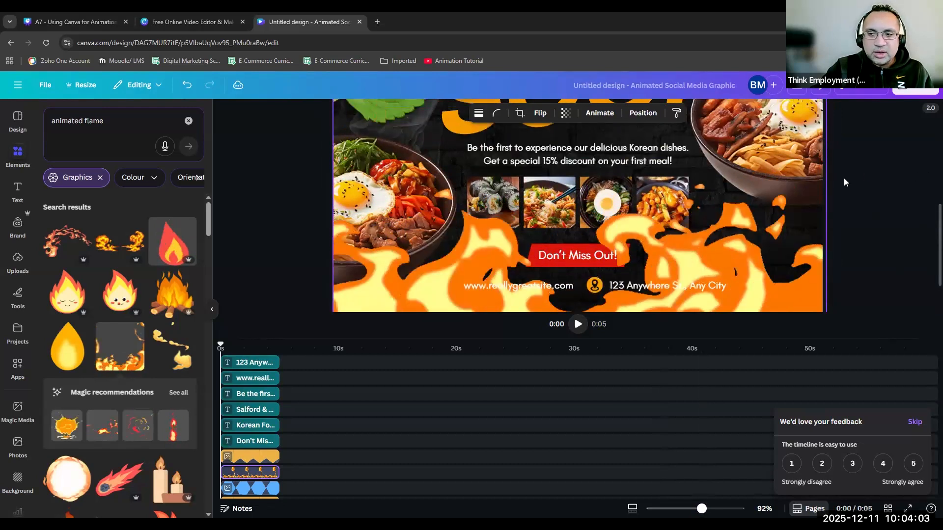
pyautogui.scroll(5, 843, 177)
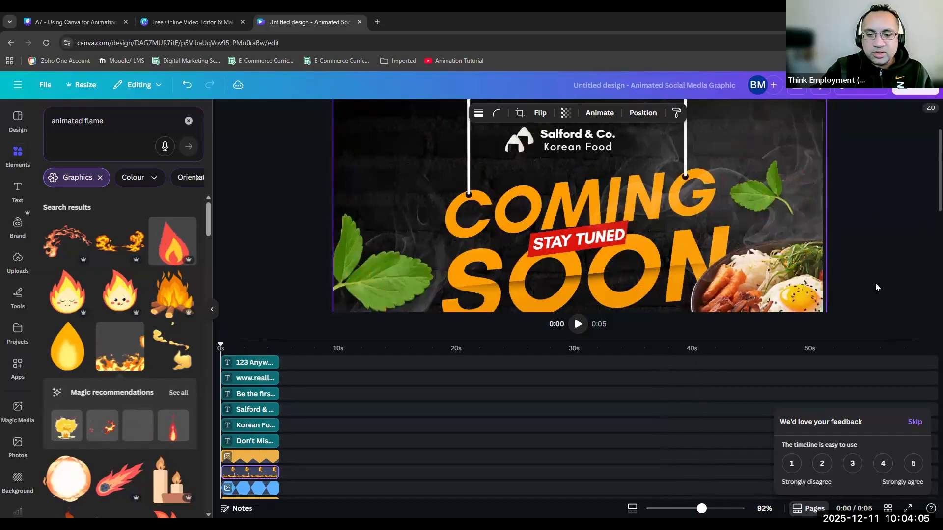
pyautogui.scroll(-2, 852, 277)
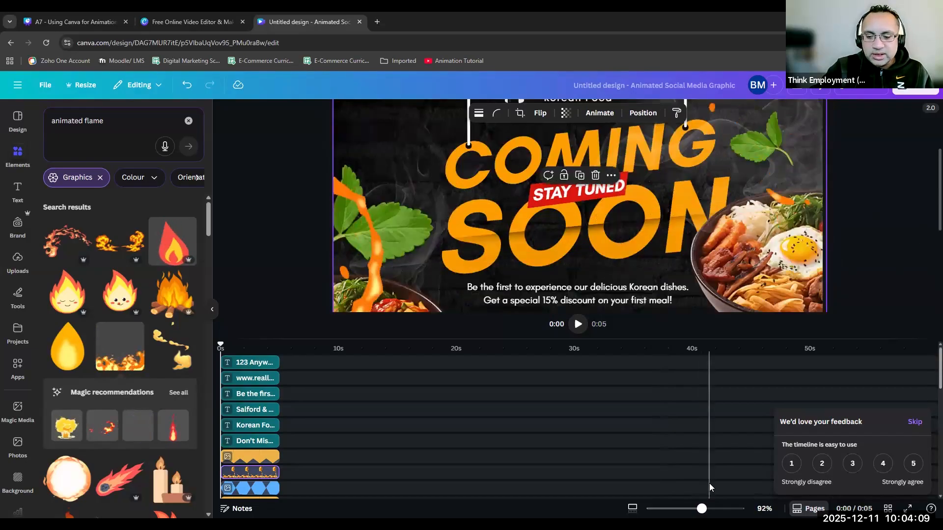
pyautogui.scroll(-5, 785, 195)
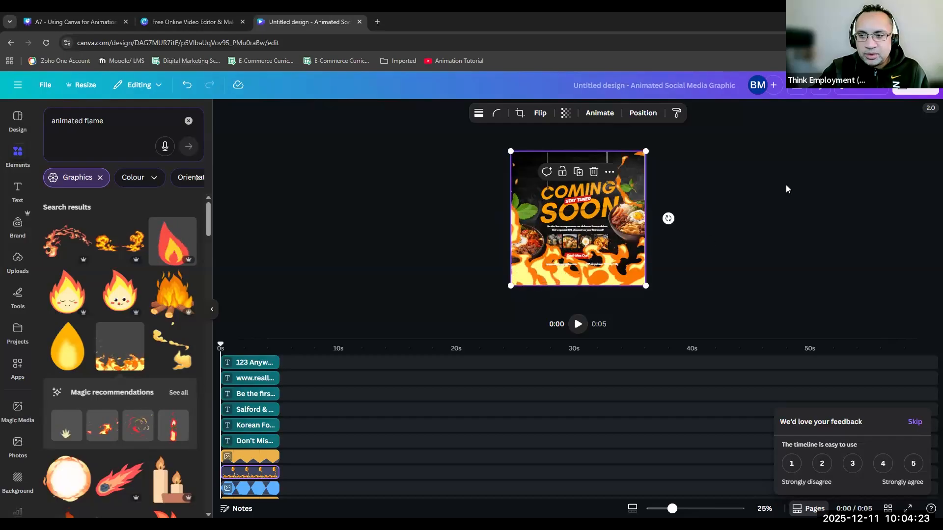
# Step: Download the design as a GIF at size 0.6 (648 × 648 px)
pyautogui.click(908, 88)
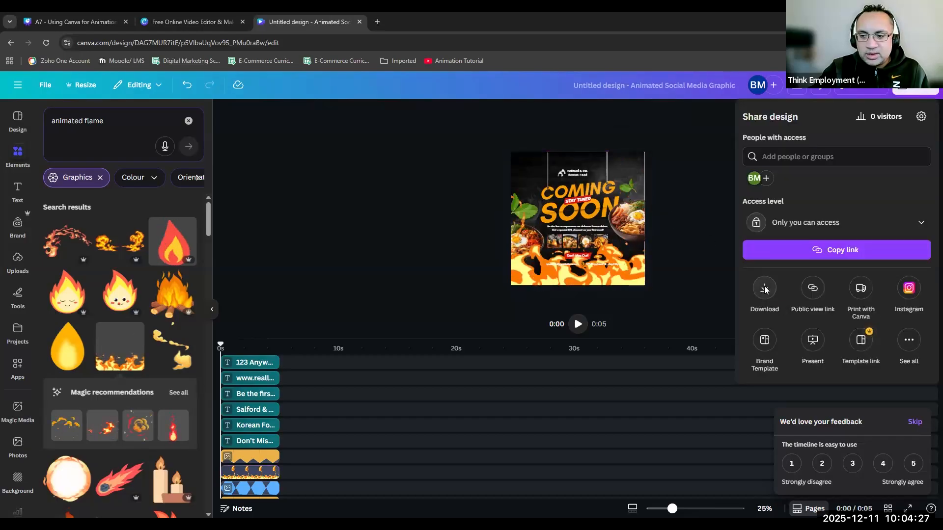
pyautogui.click(764, 290)
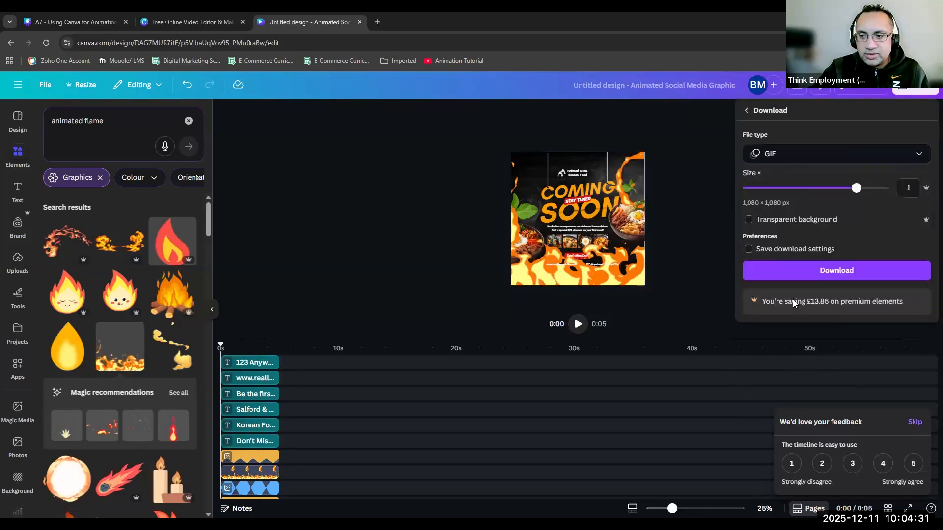
pyautogui.click(802, 189)
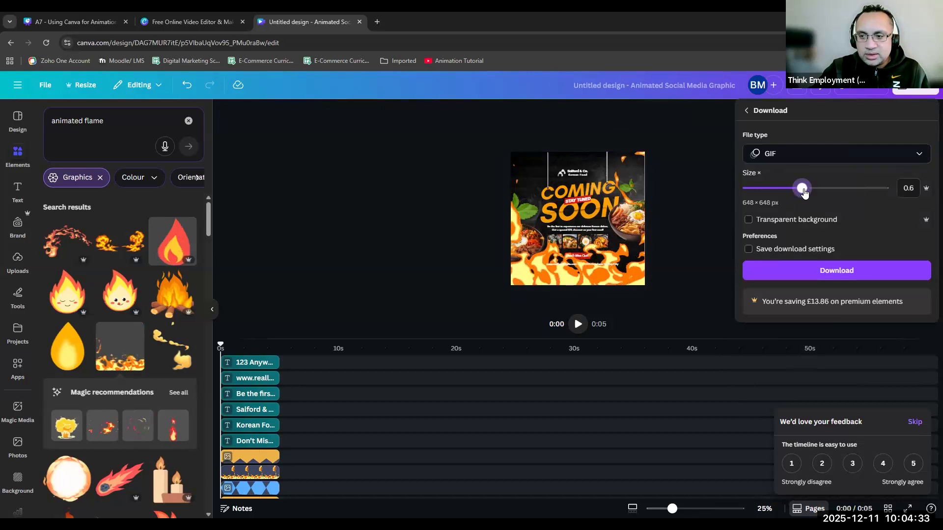
pyautogui.click(818, 278)
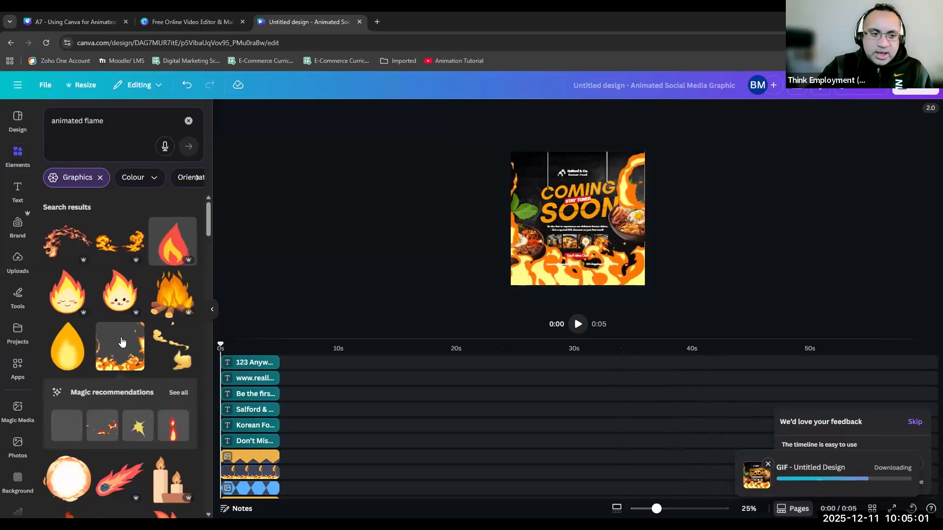
# Step: Browse more animated flame graphics during the download and return to the "food" template search results
pyautogui.scroll(-7, 120, 330)
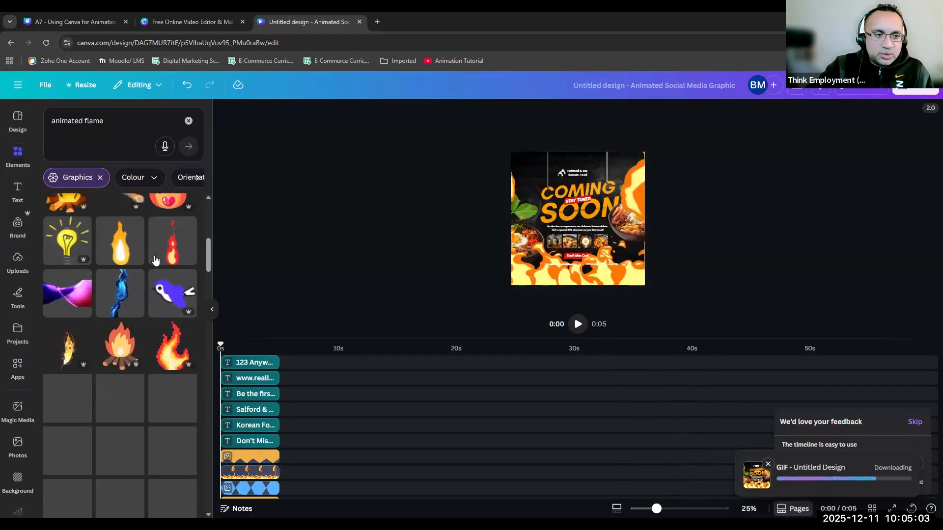
pyautogui.scroll(-2, 161, 369)
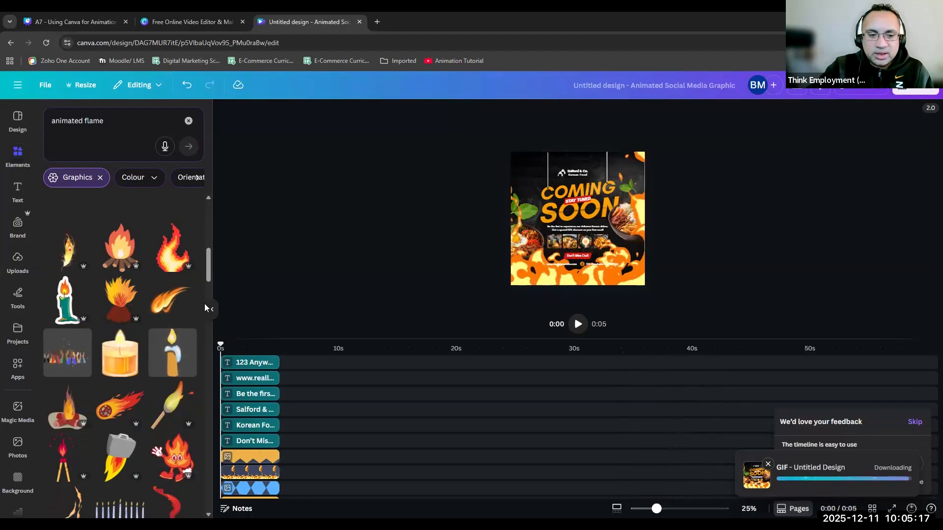
pyautogui.scroll(-4, 105, 316)
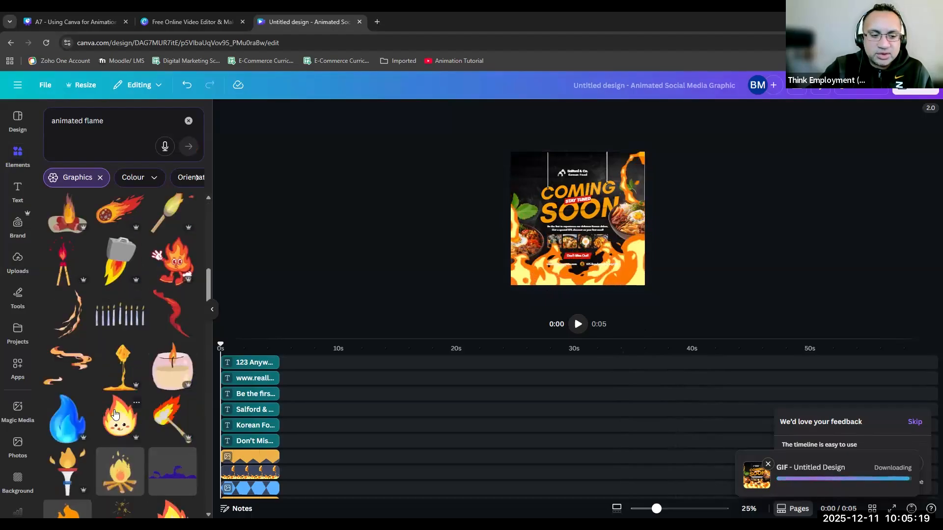
pyautogui.scroll(-3, 114, 414)
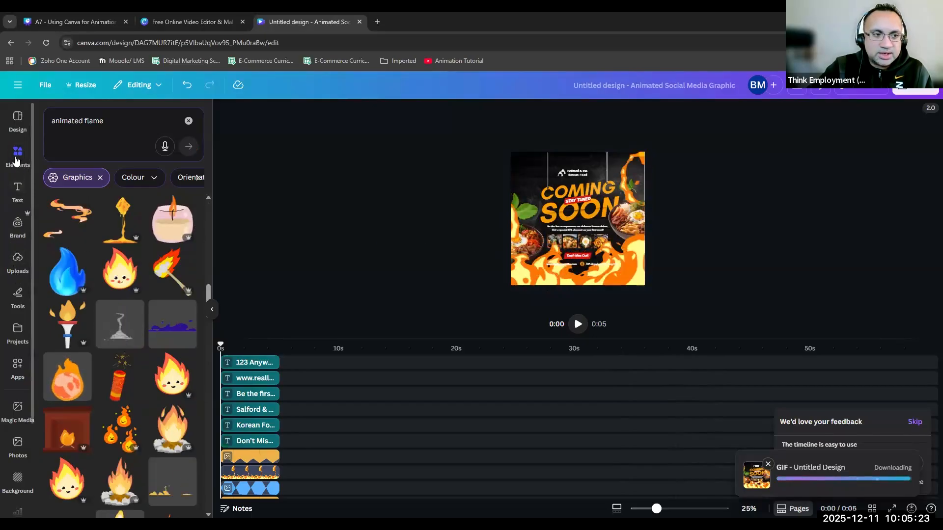
pyautogui.click(15, 127)
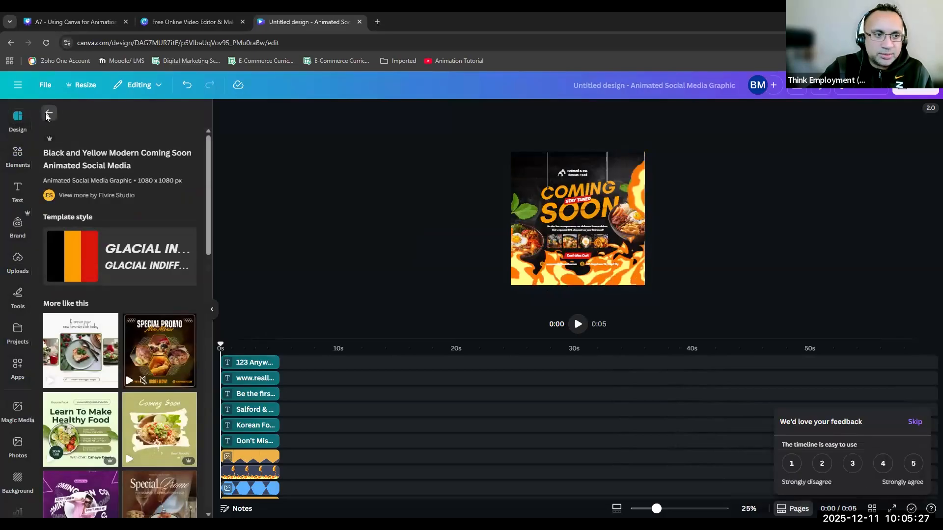
pyautogui.click(48, 113)
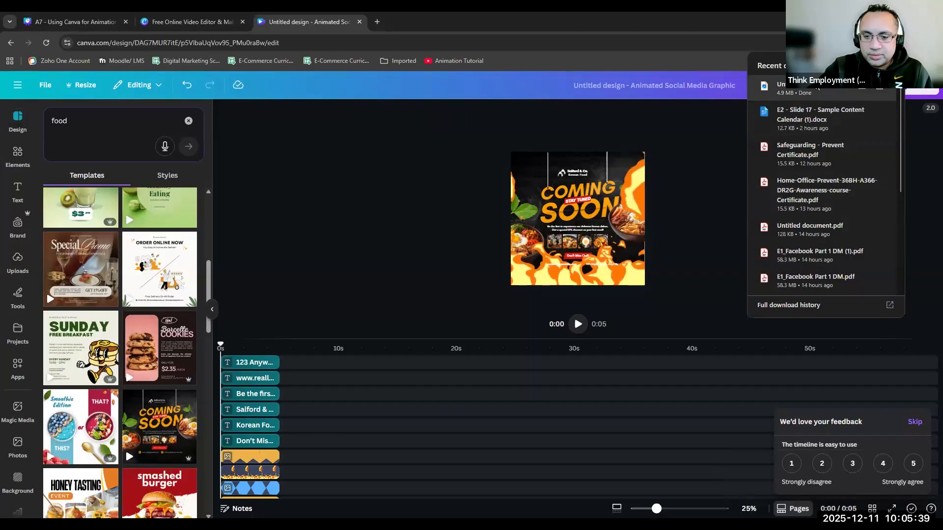
# Step: Create a new blank video design from the video editor page and close the animated social media graphic
pyautogui.click(579, 438)
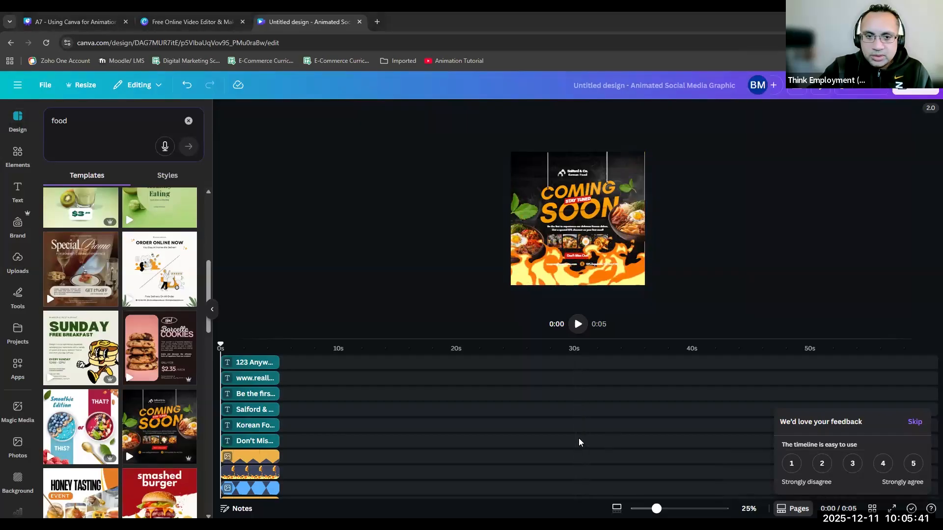
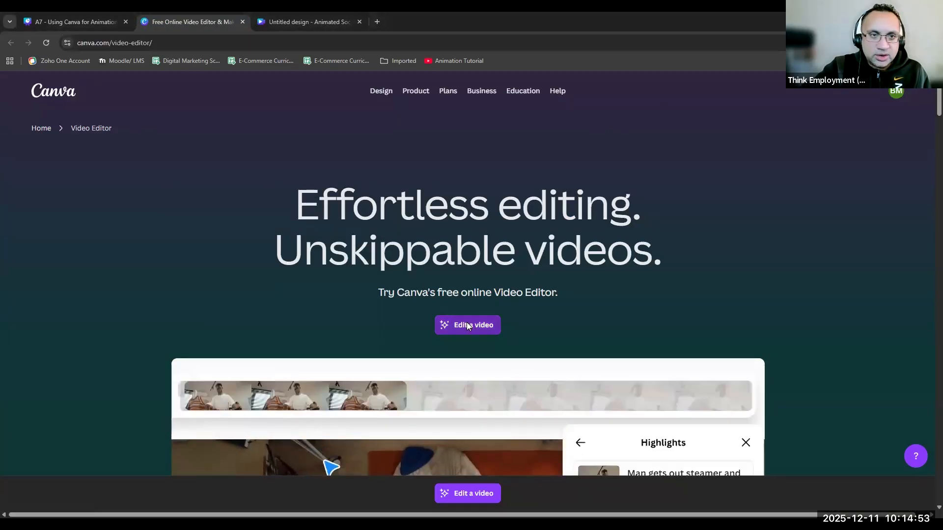
pyautogui.click(467, 325)
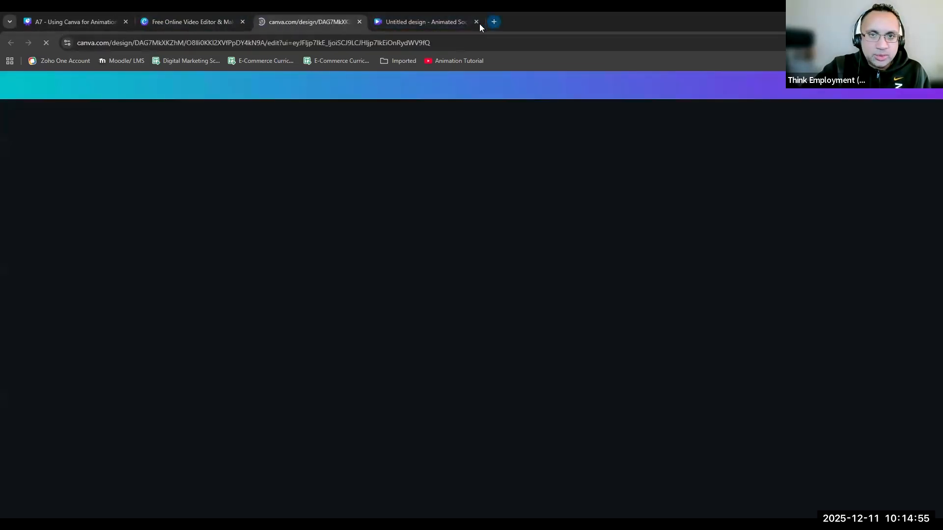
pyautogui.click(476, 22)
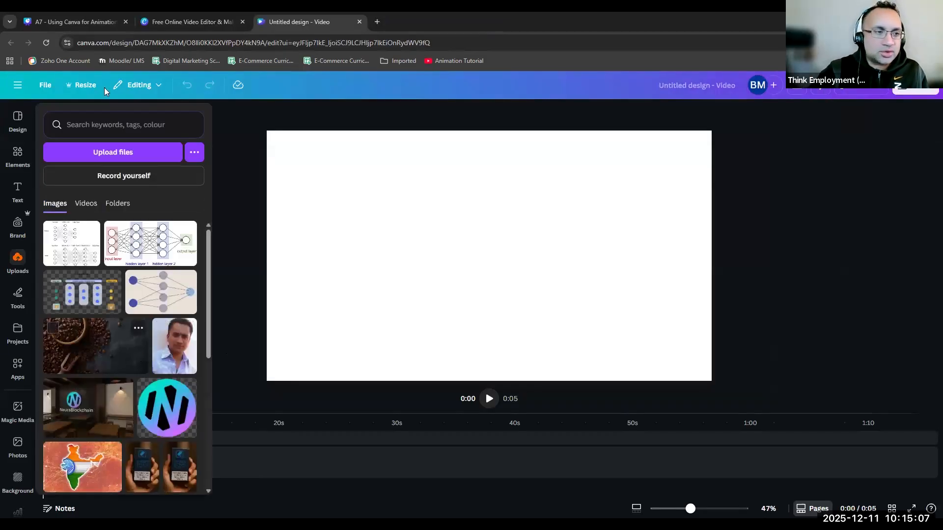
# Step: View the full collection of recently used elements and return to the elements overview
pyautogui.click(13, 157)
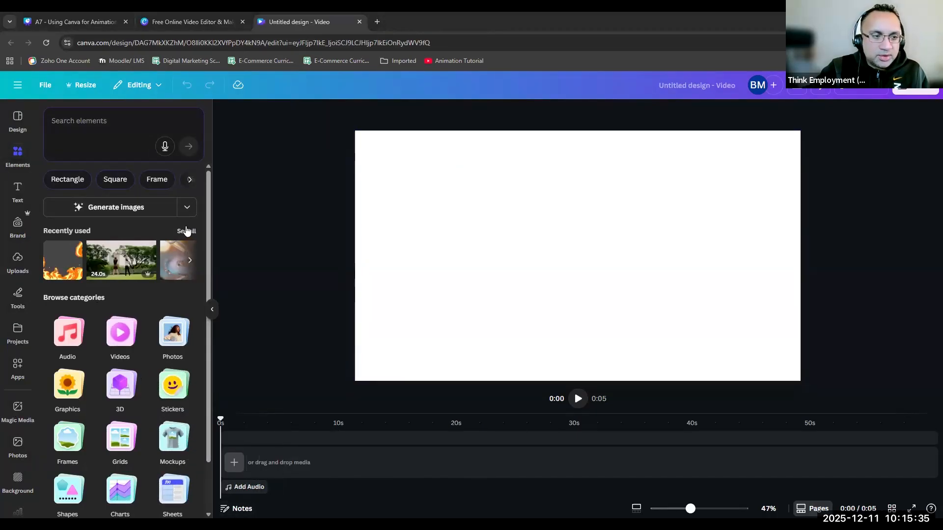
pyautogui.click(187, 230)
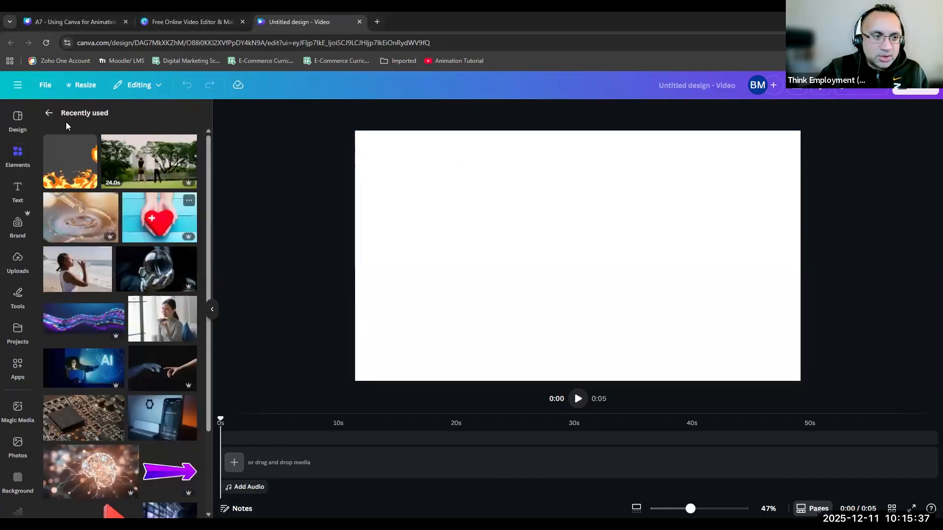
pyautogui.click(20, 159)
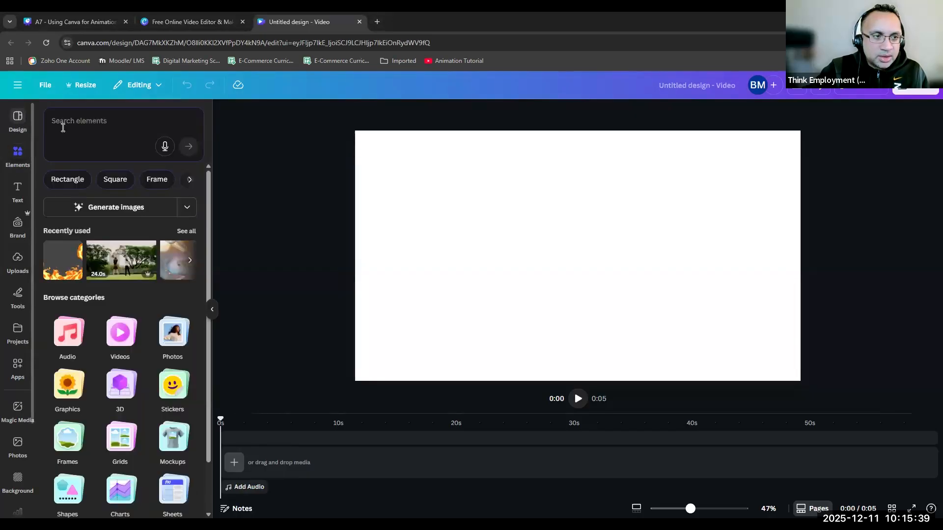
# Step: Search the elements for "photo", list all photos and add the sunset photo with tall grasses to the video
pyautogui.click(91, 126)
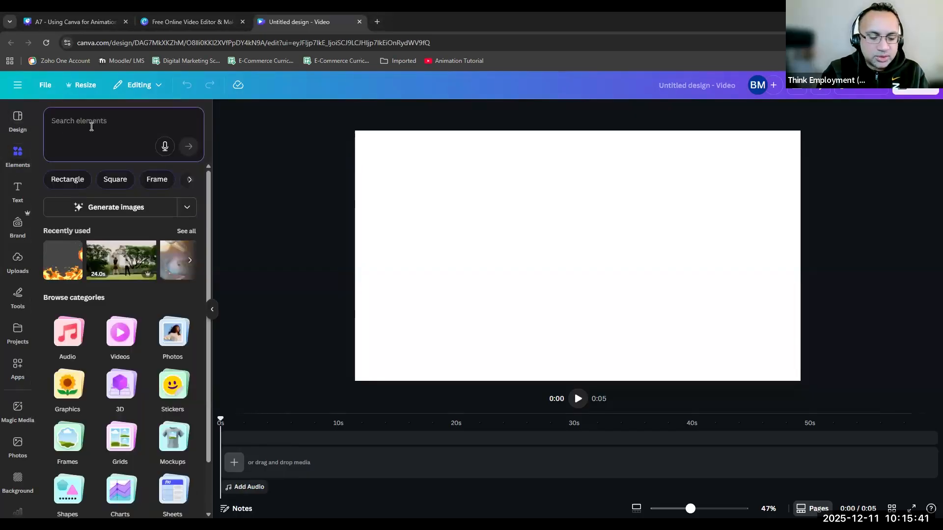
pyautogui.write('photo')
pyautogui.press('Return')
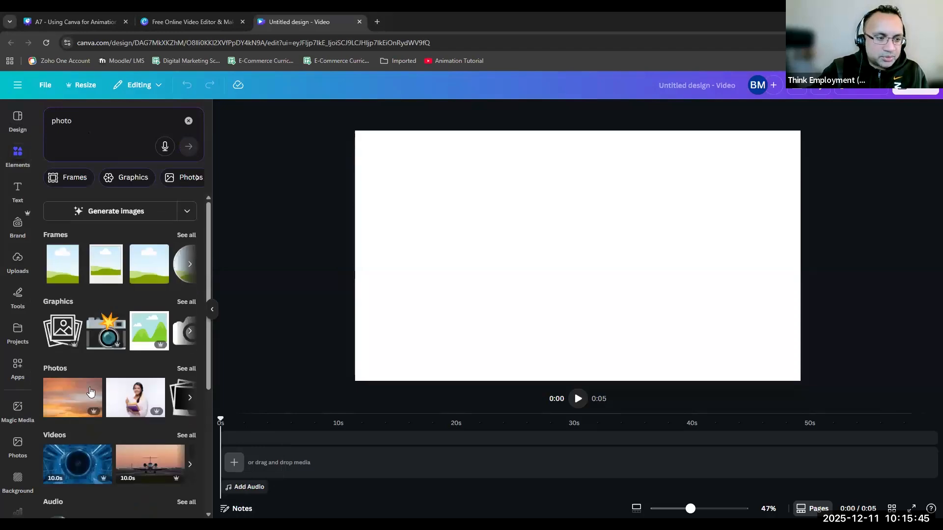
pyautogui.scroll(-2, 90, 391)
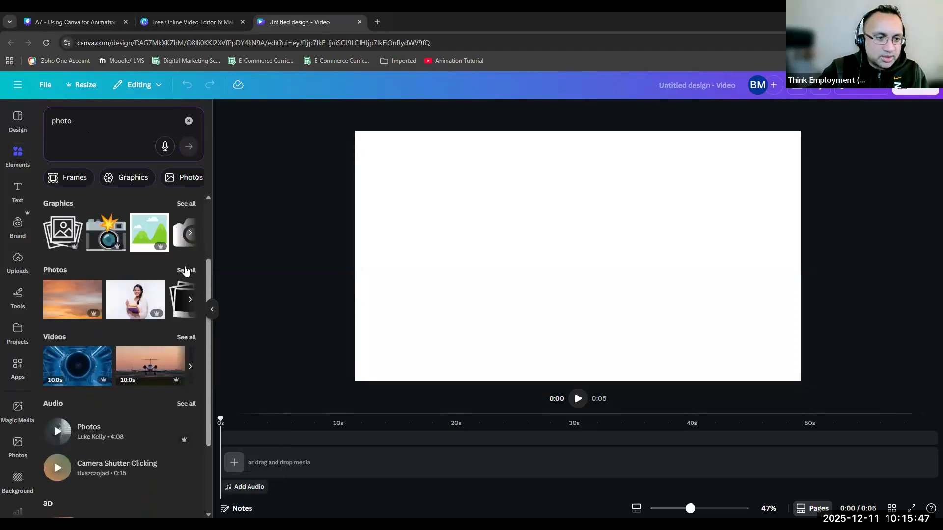
pyautogui.click(186, 270)
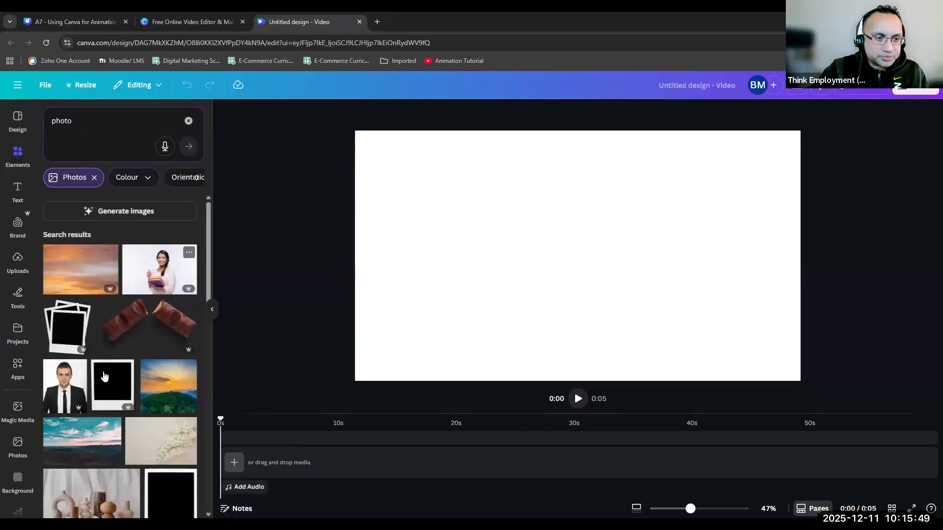
pyautogui.scroll(-5, 112, 418)
pyautogui.scroll(-3, 112, 422)
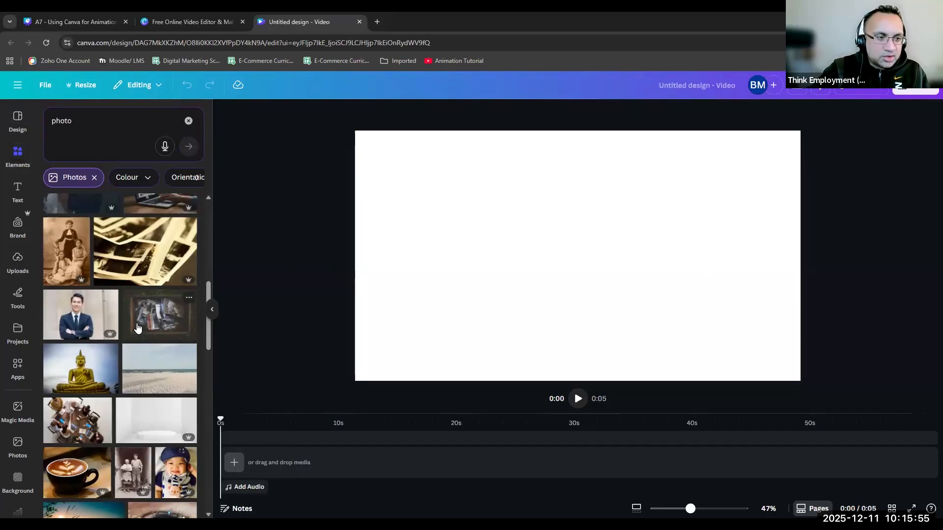
pyautogui.scroll(-5, 143, 320)
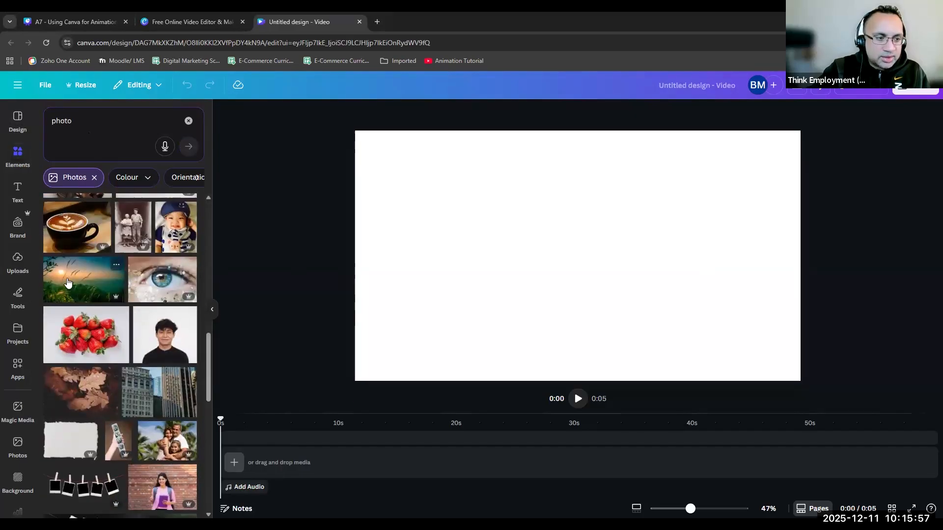
pyautogui.click(114, 265)
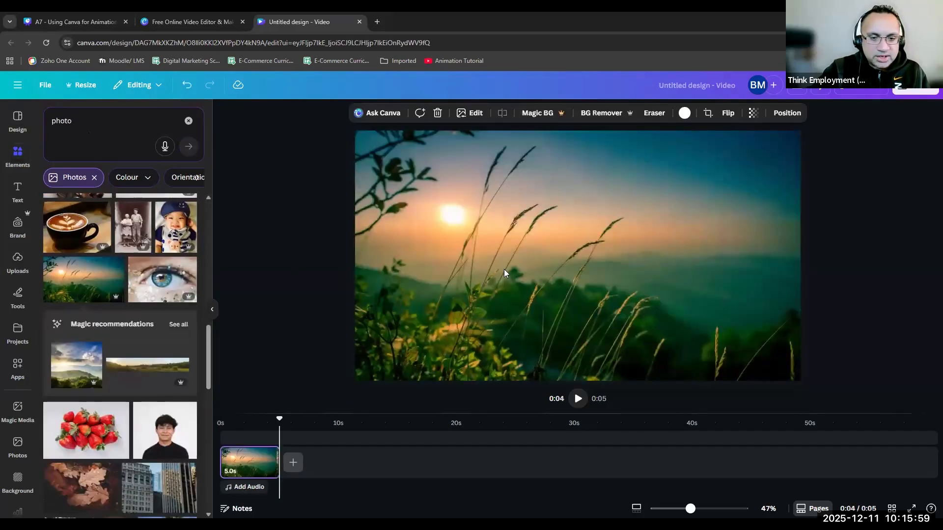
pyautogui.click(289, 263)
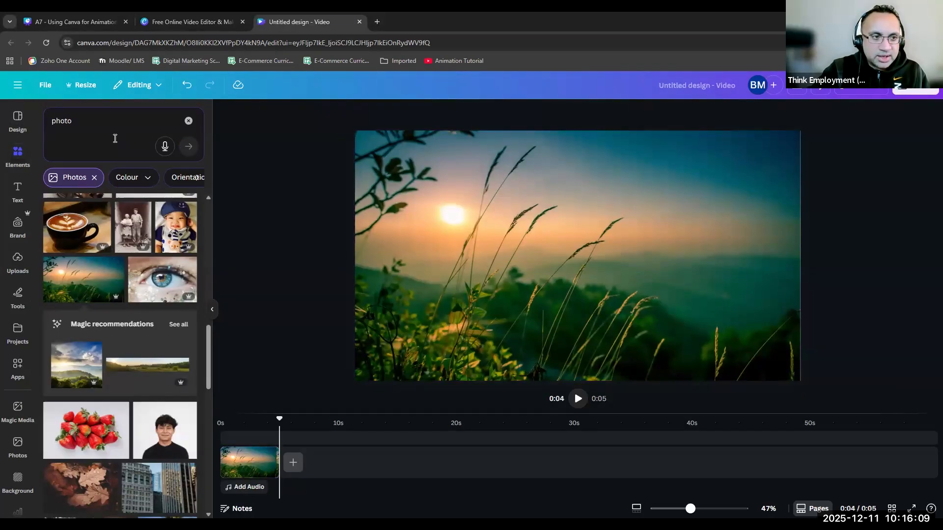
# Step: Search the elements for "video", browse the photo results and clear the search
pyautogui.click(115, 139)
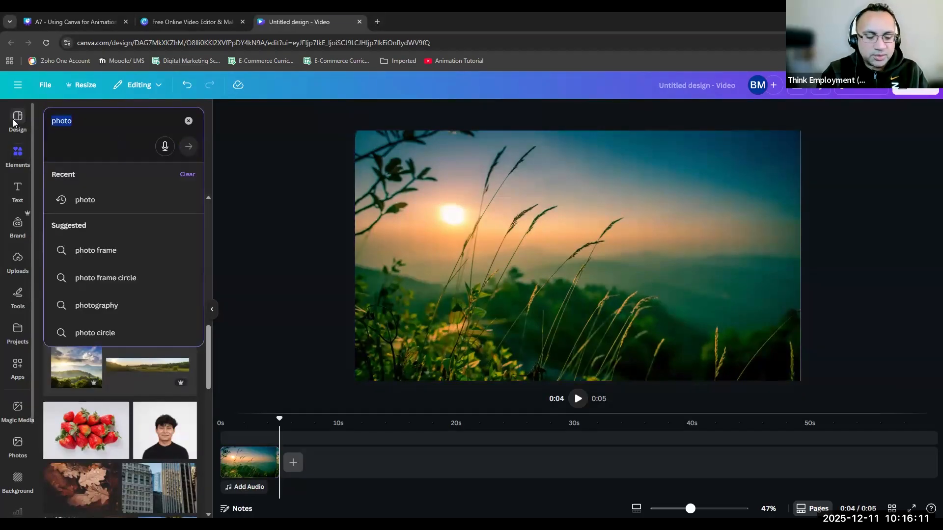
pyautogui.write('video')
pyautogui.press('Return')
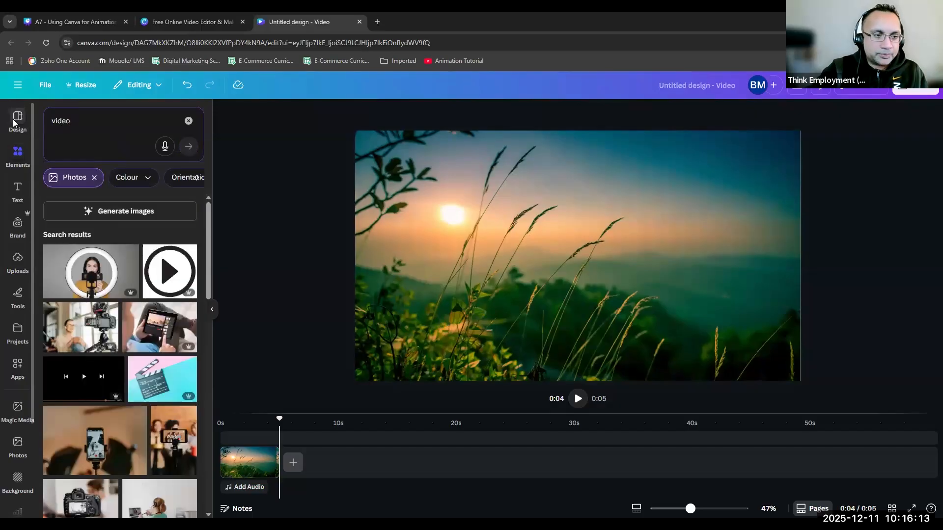
pyautogui.scroll(-5, 152, 349)
pyautogui.scroll(2, 140, 393)
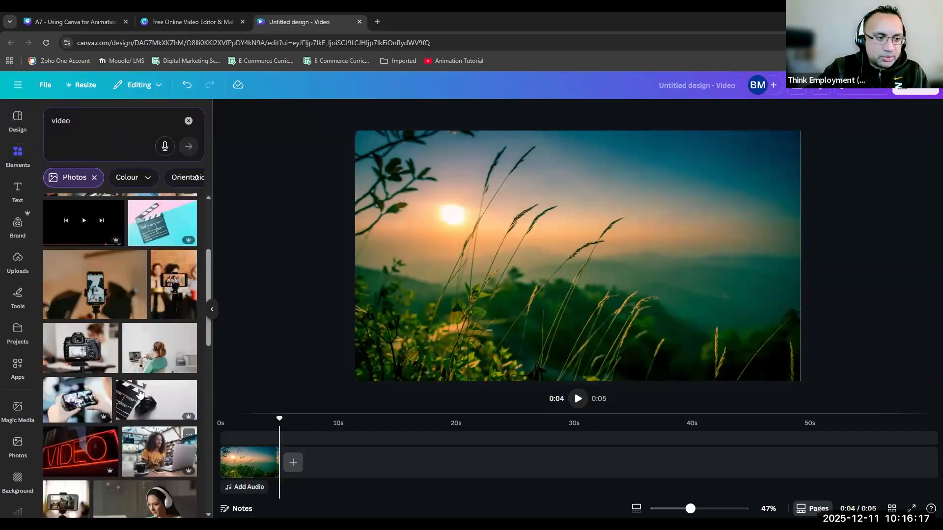
pyautogui.scroll(-5, 140, 393)
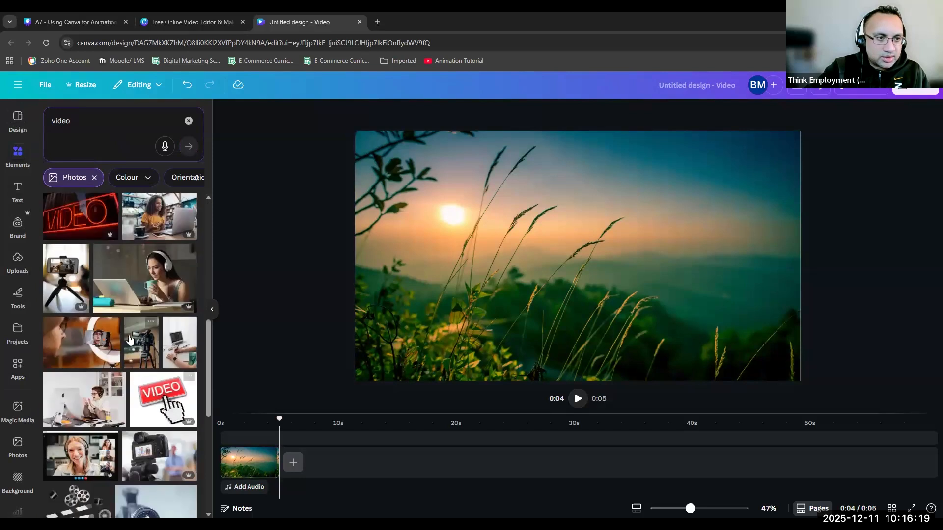
pyautogui.click(189, 121)
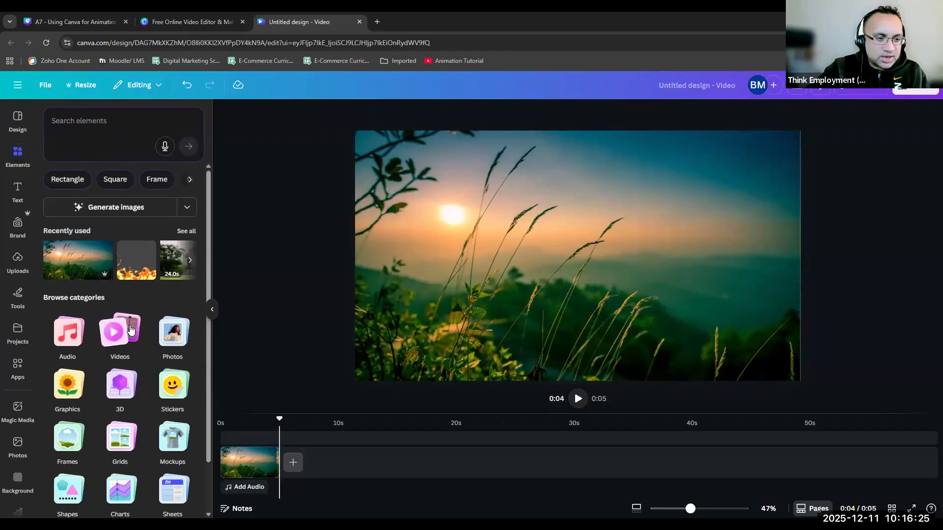
# Step: Add the 13-second starry night sky clip from the recommended videos and delete the sunset photo from the timeline
pyautogui.click(130, 332)
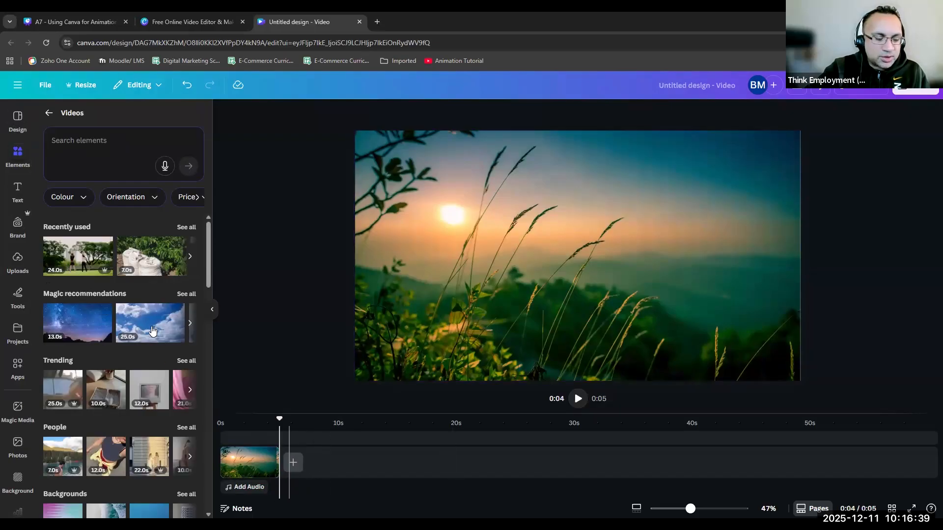
pyautogui.scroll(-6, 153, 332)
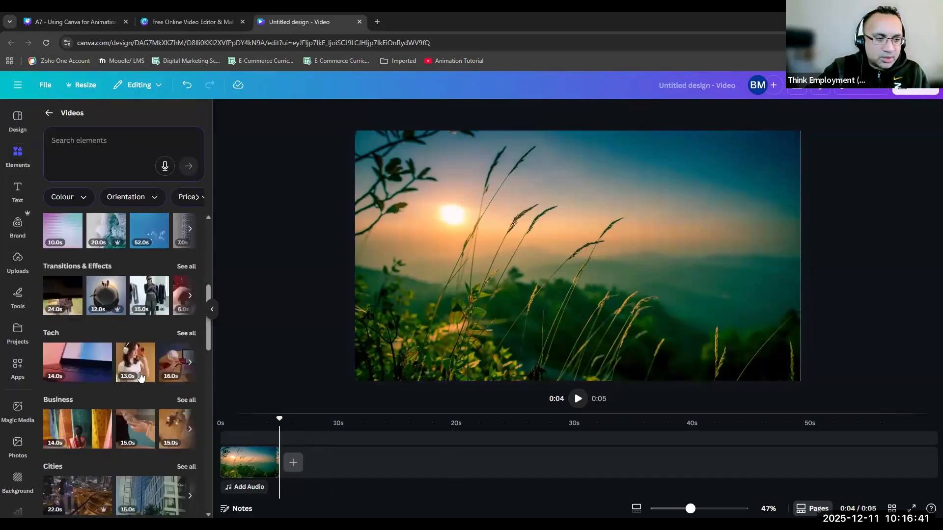
pyautogui.scroll(5, 118, 344)
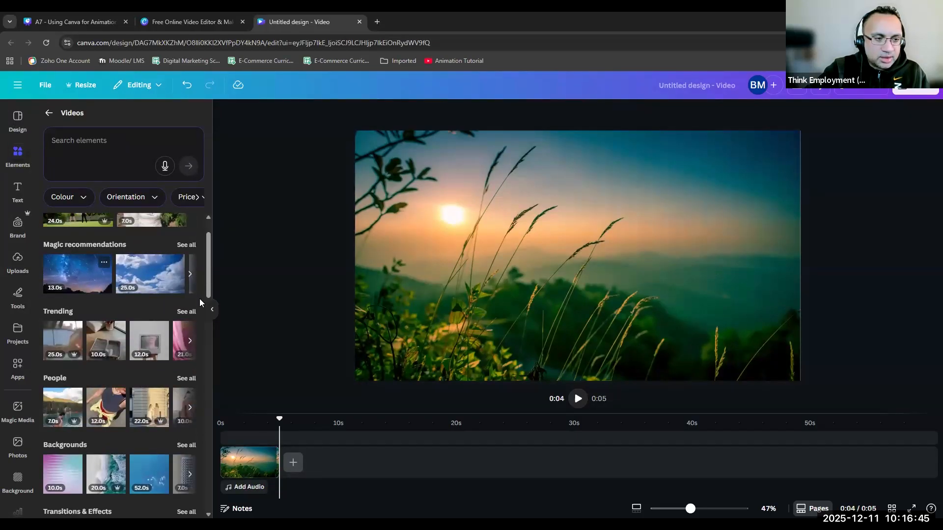
pyautogui.click(253, 474)
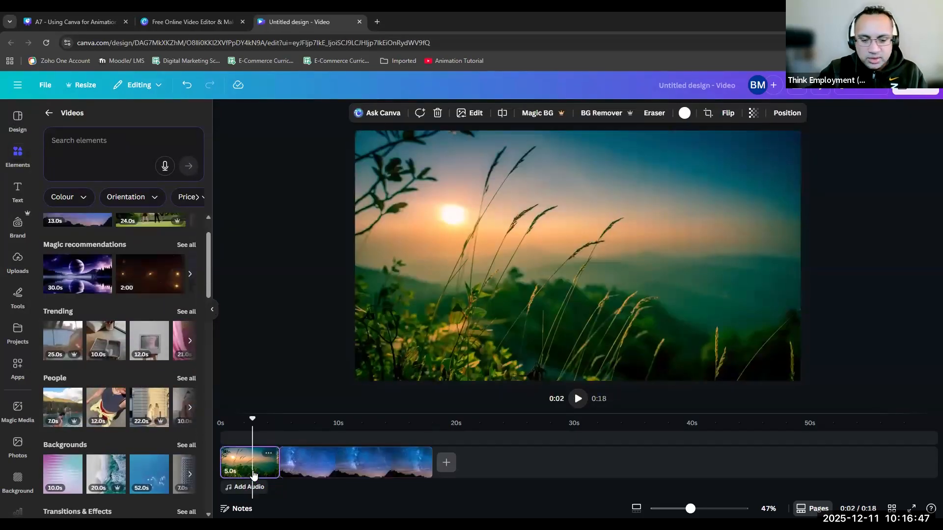
pyautogui.press('Delete')
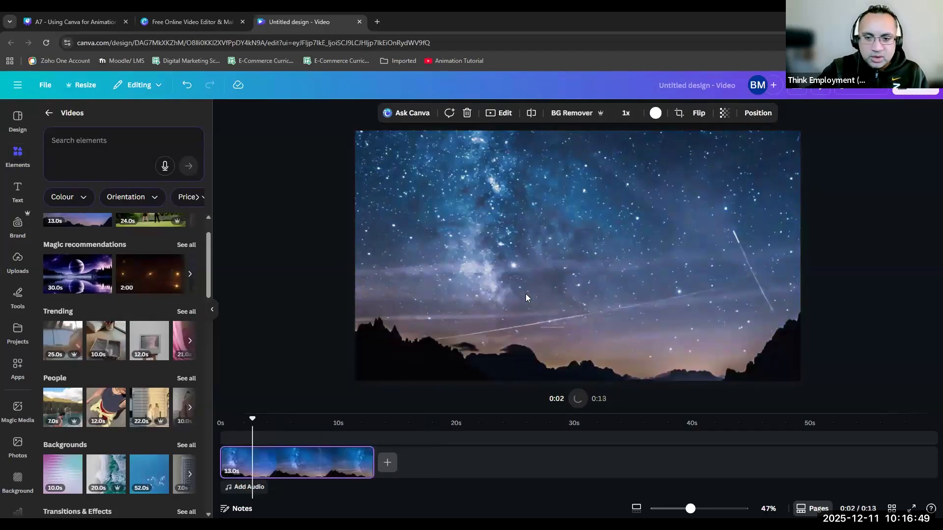
# Step: Play the night sky clip from the beginning and return the playhead close to the start
pyautogui.moveTo(253, 422); pyautogui.dragTo(221, 422)
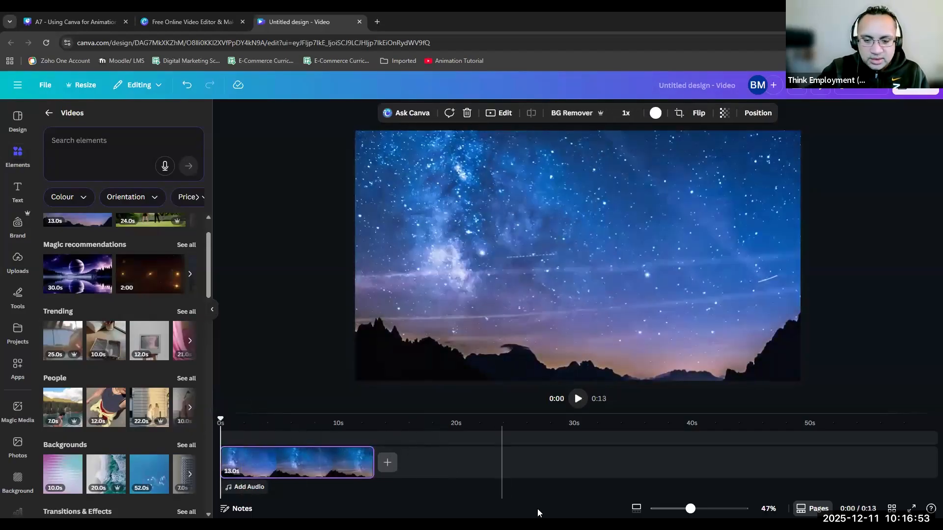
pyautogui.press('space')
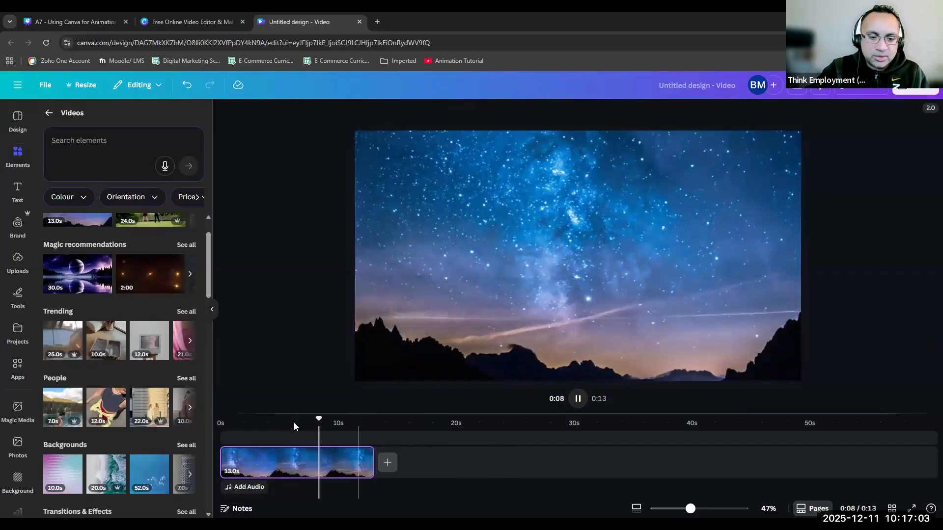
pyautogui.click(227, 428)
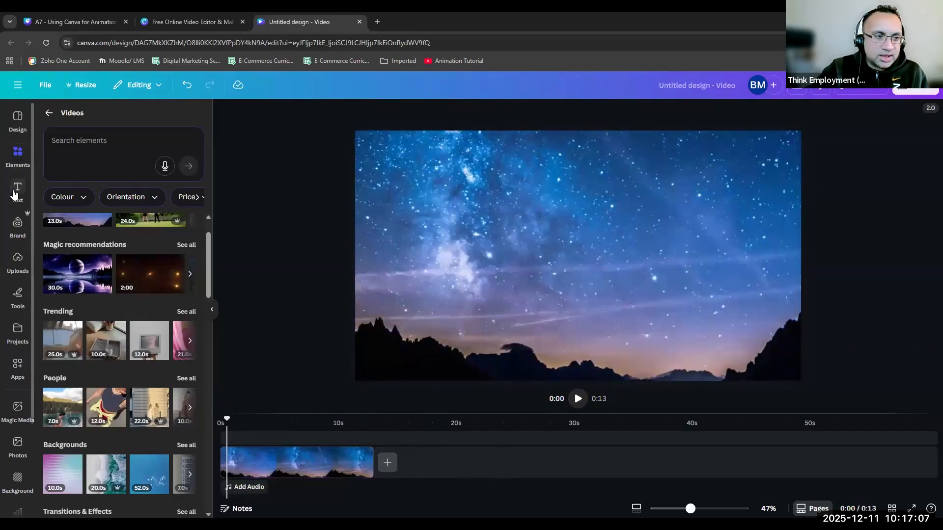
# Step: Add a default heading over the night sky clip with the text "SPACE ACADEMY"
pyautogui.click(15, 194)
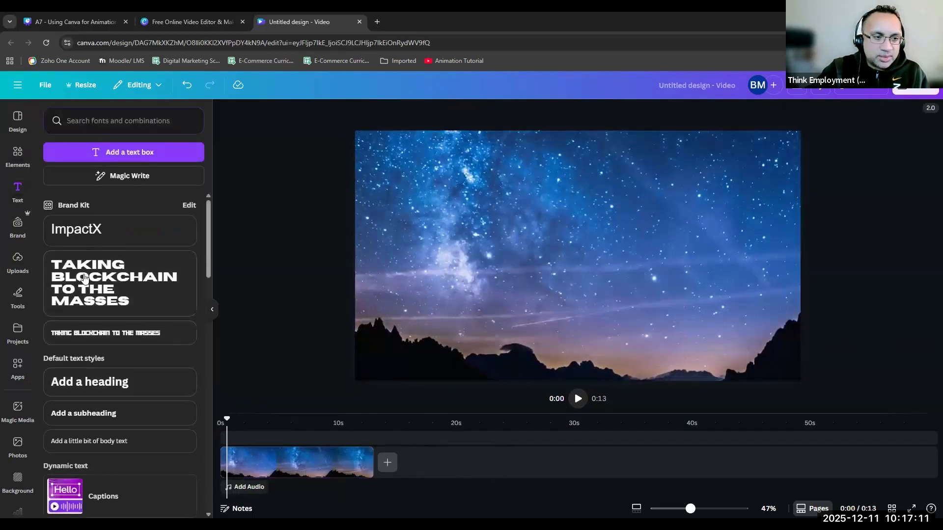
pyautogui.click(114, 382)
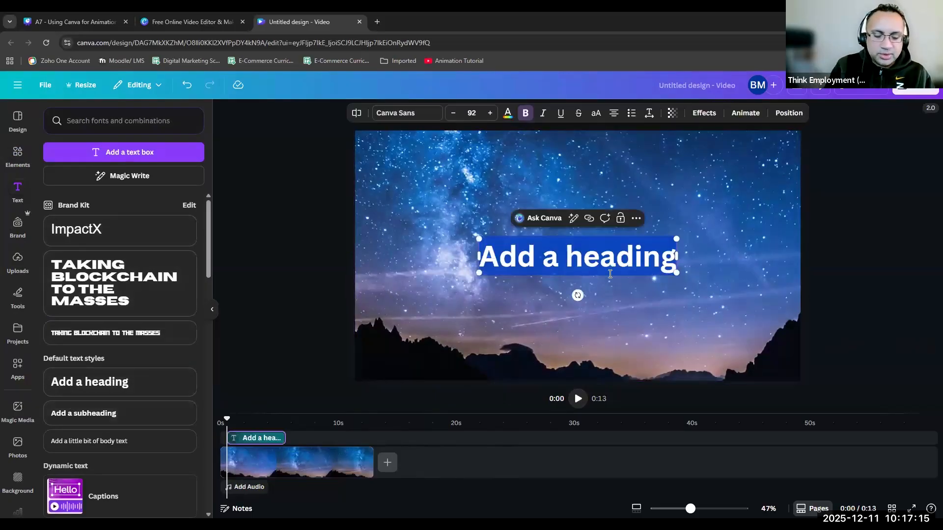
pyautogui.press('BackSpace')
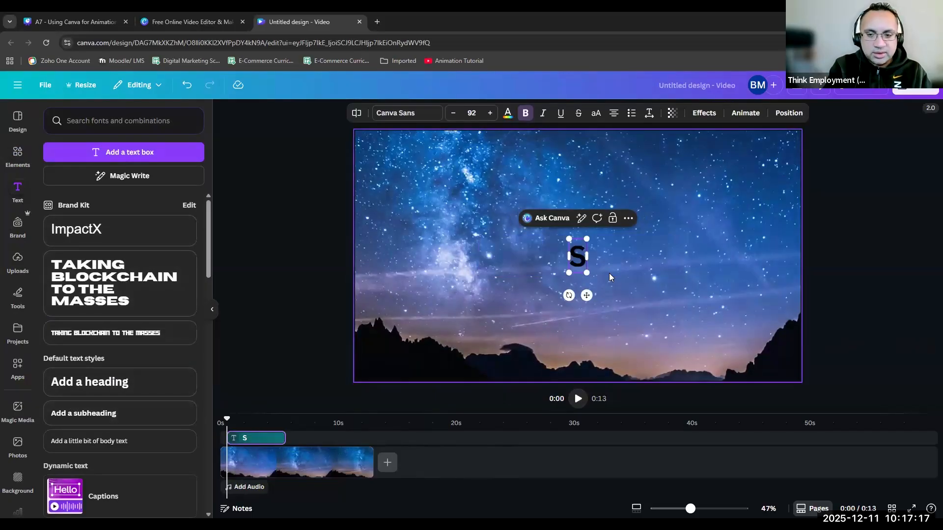
pyautogui.write('SPACE')
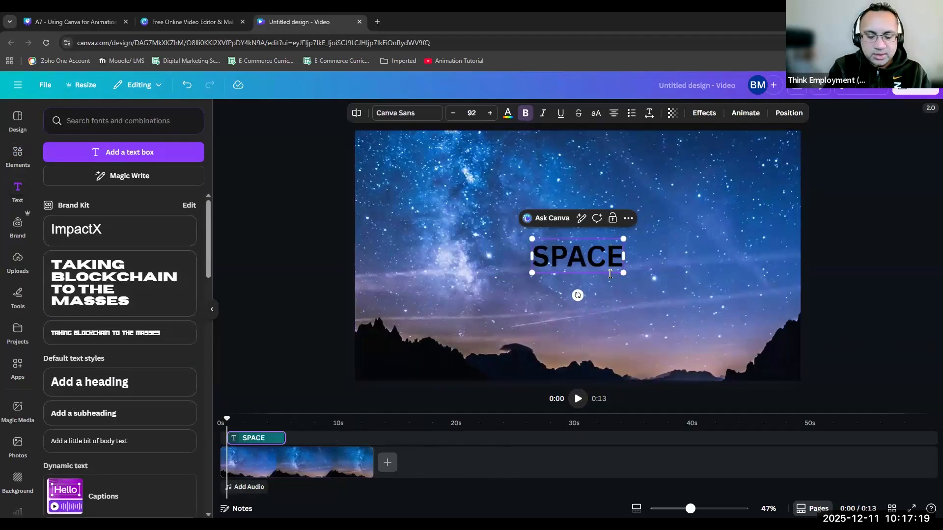
pyautogui.write(' ACADEMY')
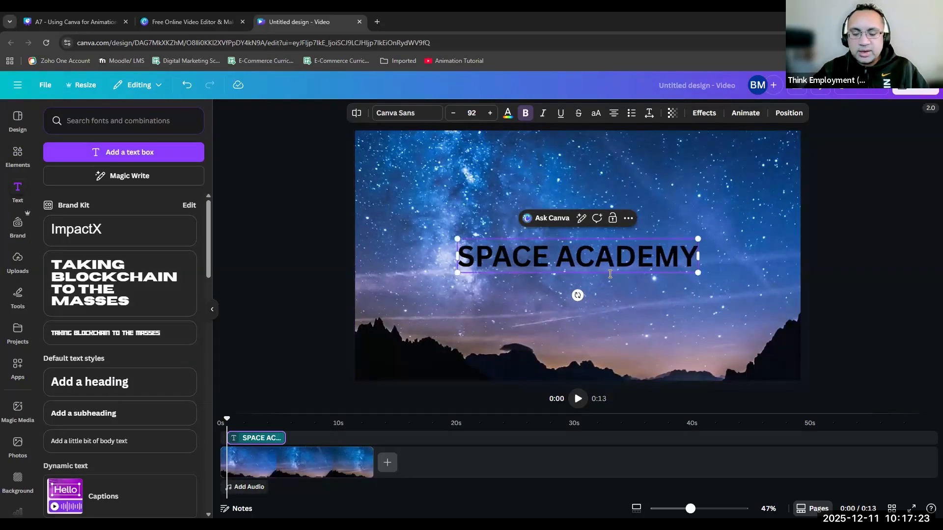
# Step: Set the "SPACE ACADEMY" heading's text colour to white
pyautogui.click(507, 119)
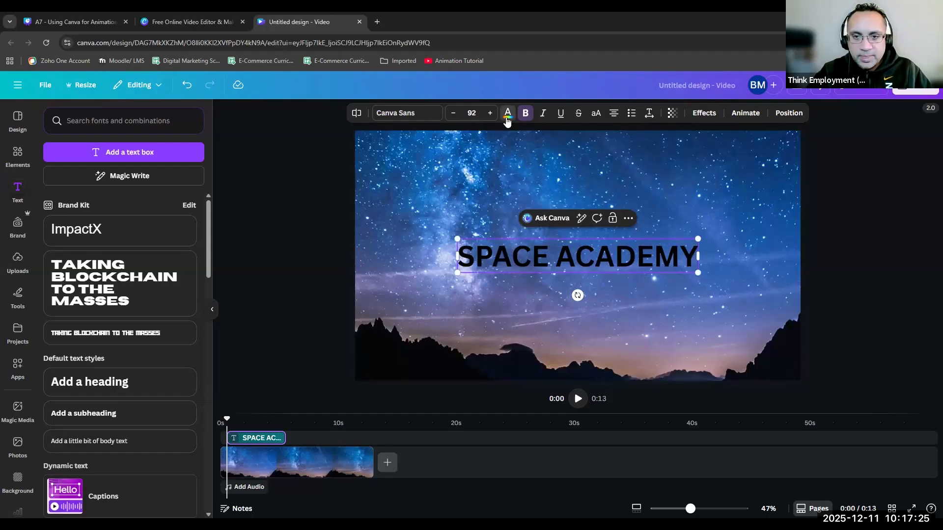
pyautogui.click(101, 186)
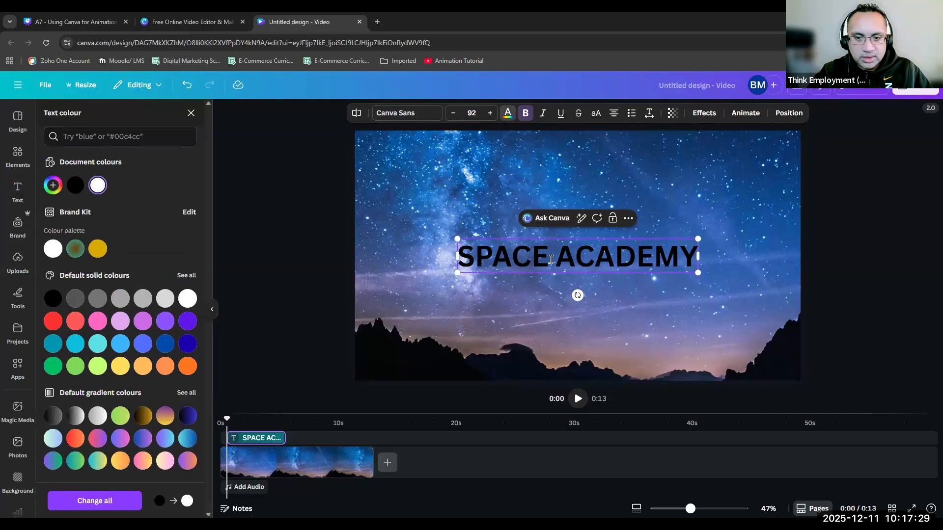
# Step: Undo the last colour change and recolour the whole "SPACE ACADEMY" text white from the brand palette
pyautogui.hotkey('ctrl', 'z')
pyautogui.tripleClick(492, 251)
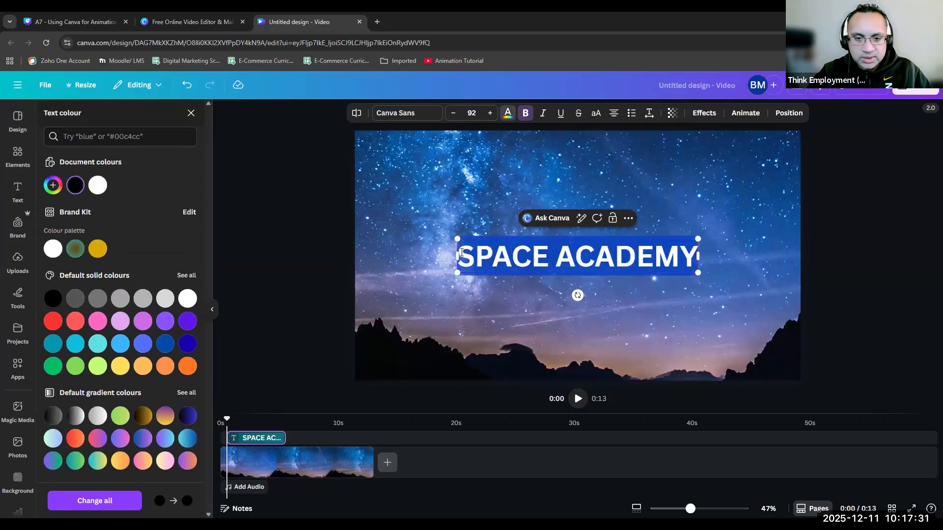
pyautogui.click(49, 252)
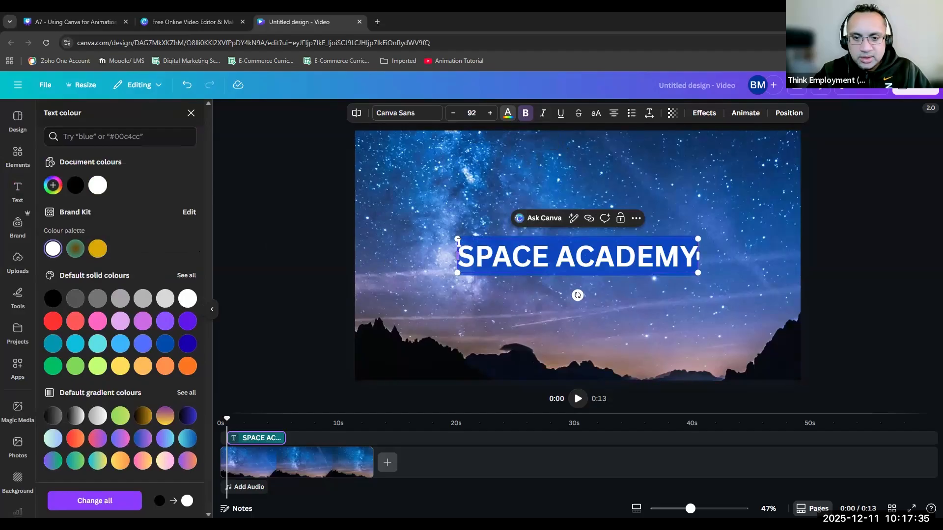
# Step: Enlarge the "SPACE ACADEMY" heading to font size 114 and move it up towards the middle of the frame
pyautogui.moveTo(455, 239); pyautogui.dragTo(400, 231)
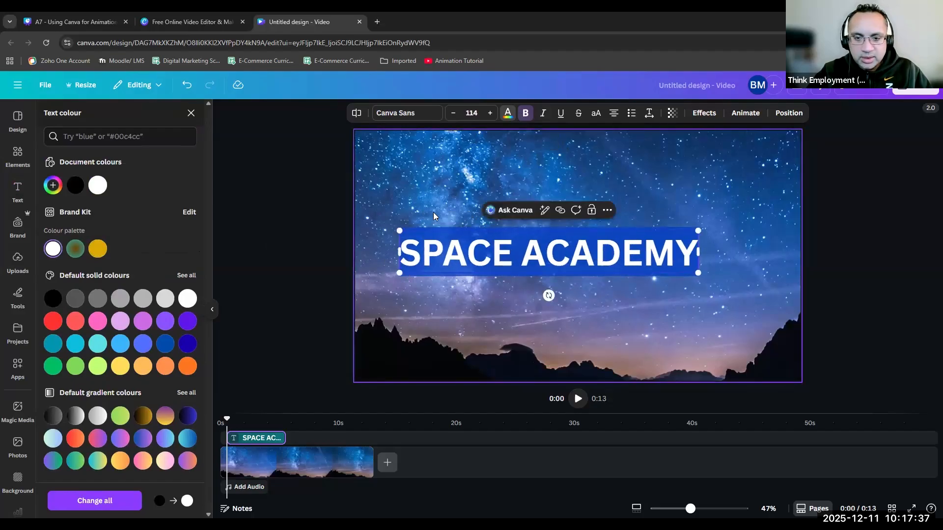
pyautogui.click(433, 212)
pyautogui.moveTo(454, 263); pyautogui.dragTo(475, 252)
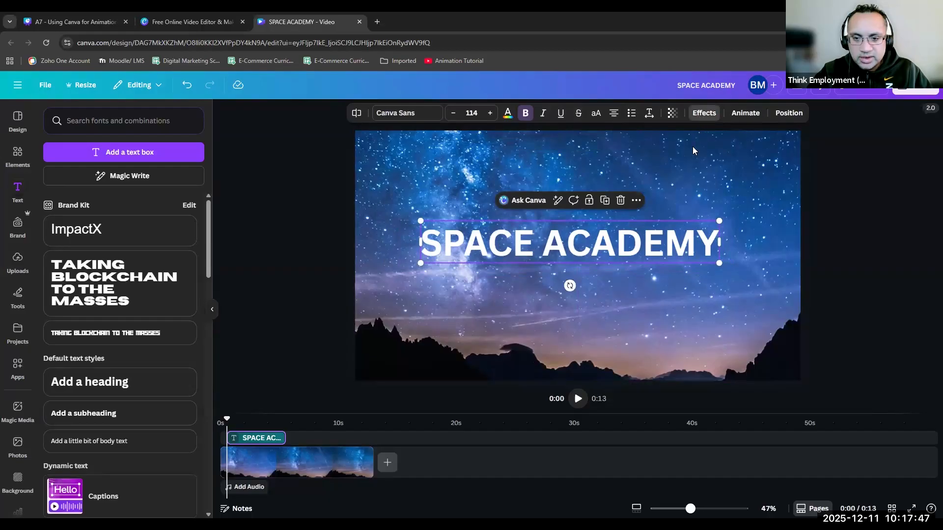
# Step: Apply a black Outline effect to the "SPACE ACADEMY" heading and centre the heading on the frame
pyautogui.click(703, 114)
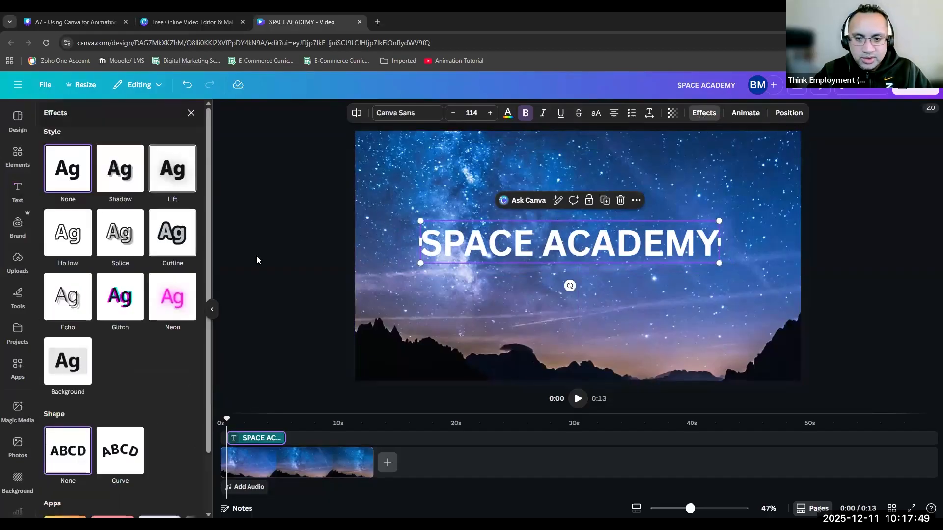
pyautogui.click(172, 232)
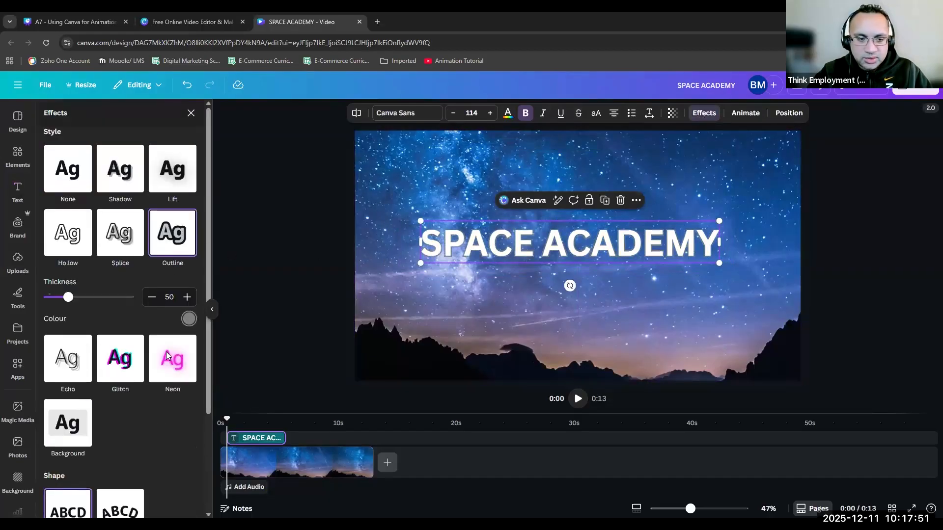
pyautogui.click(386, 283)
pyautogui.moveTo(503, 240); pyautogui.dragTo(510, 248)
# Step: Play the video with the outlined heading and pause it at 0:05
pyautogui.click(457, 202)
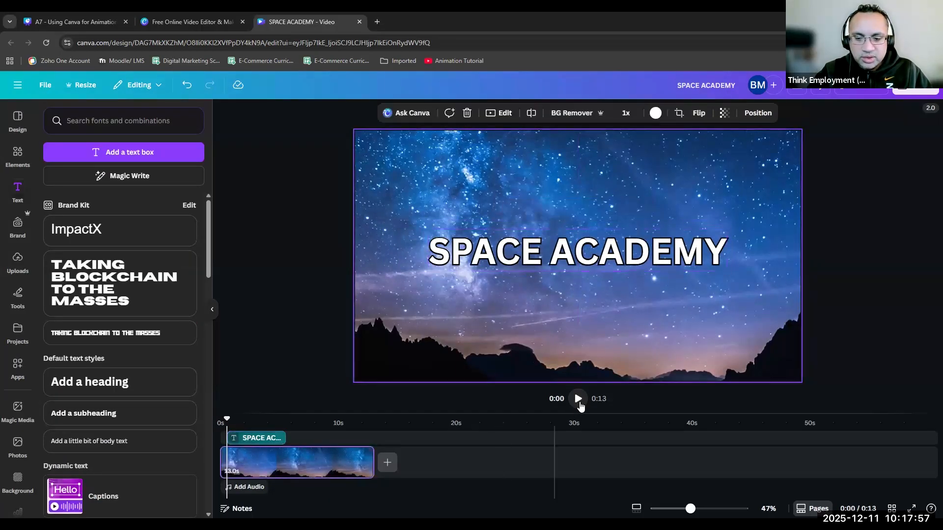
pyautogui.click(580, 403)
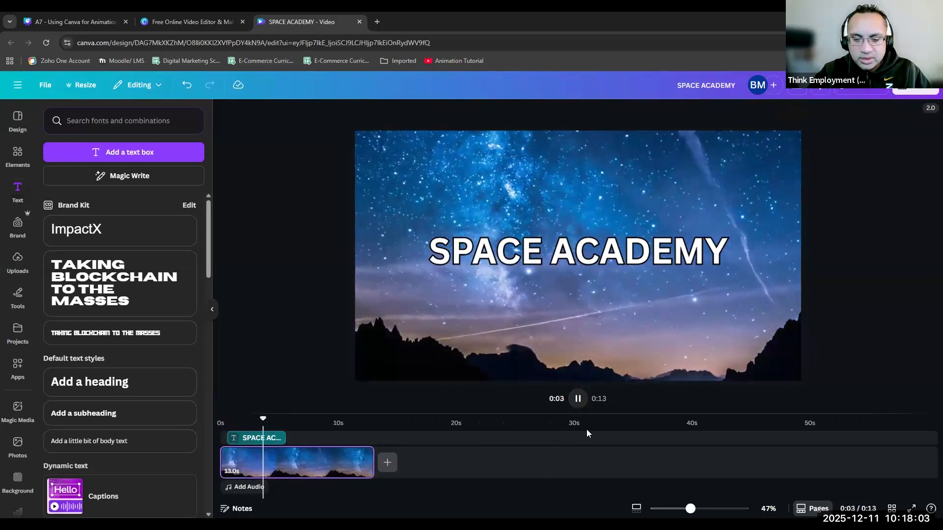
pyautogui.click(577, 400)
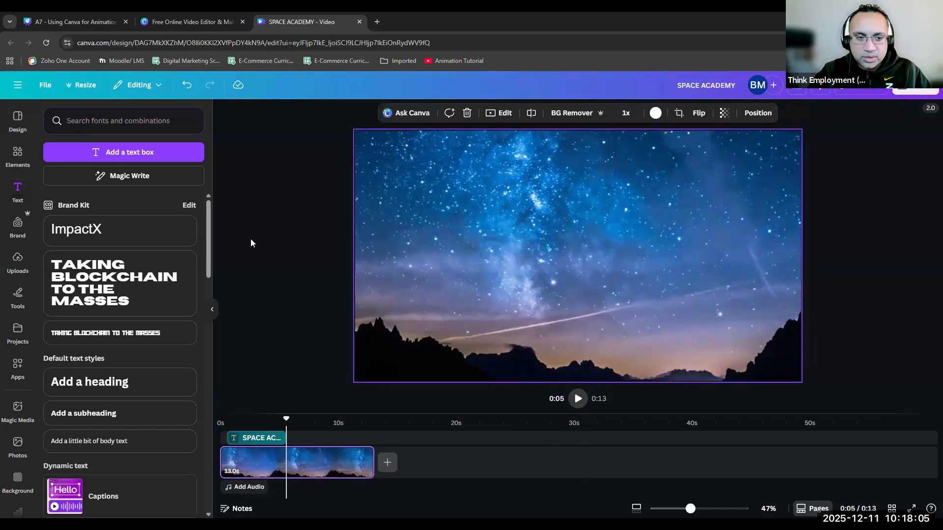
# Step: Search the video elements for "ROCKET" and browse the clips
pyautogui.click(17, 158)
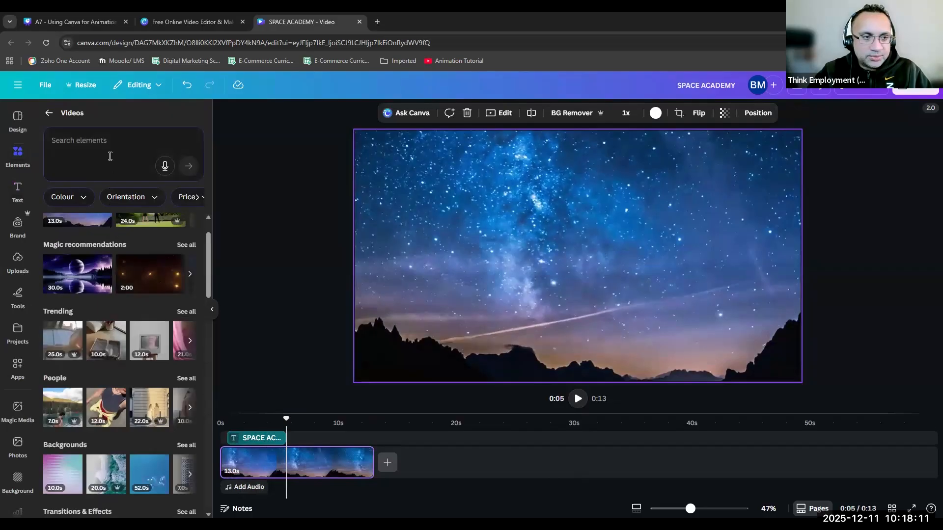
pyautogui.scroll(-1, 117, 255)
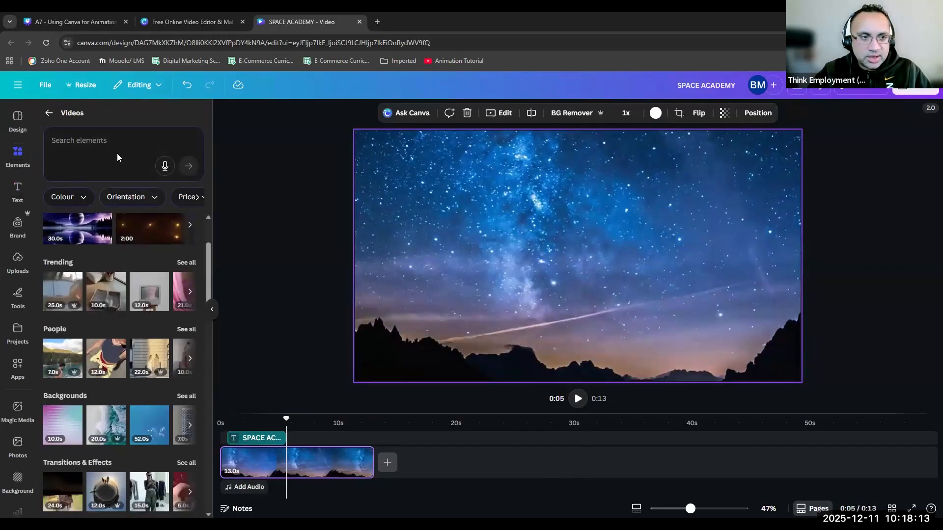
pyautogui.scroll(1, 117, 153)
pyautogui.click(126, 140)
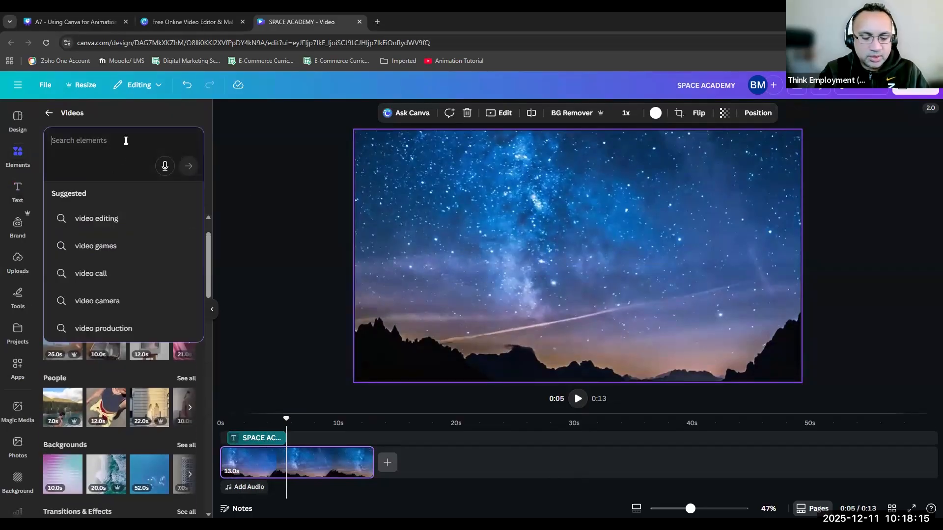
pyautogui.write('ROCKET')
pyautogui.press('Return')
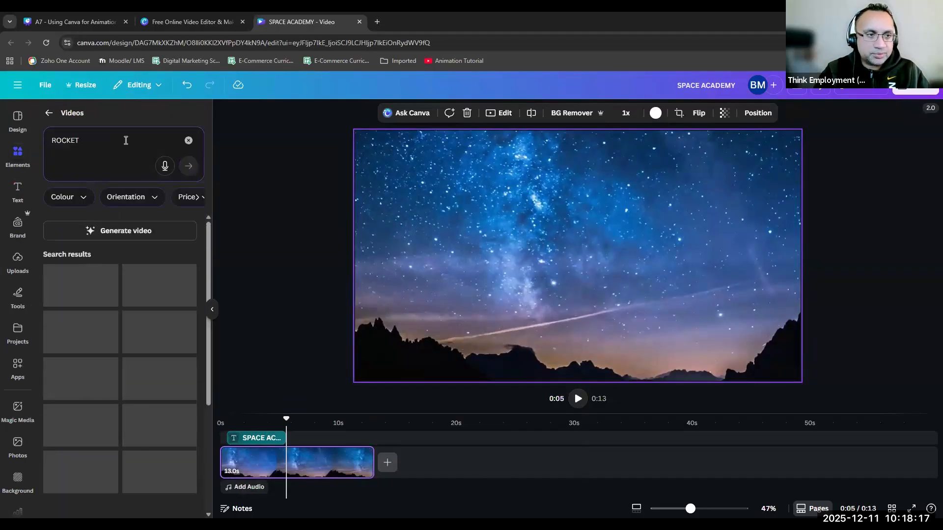
pyautogui.scroll(-5, 139, 407)
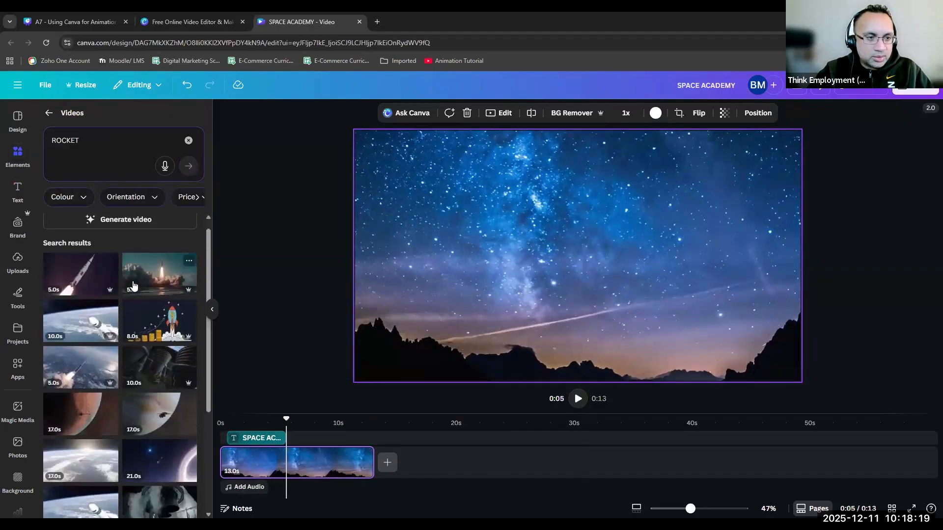
pyautogui.scroll(-5, 140, 407)
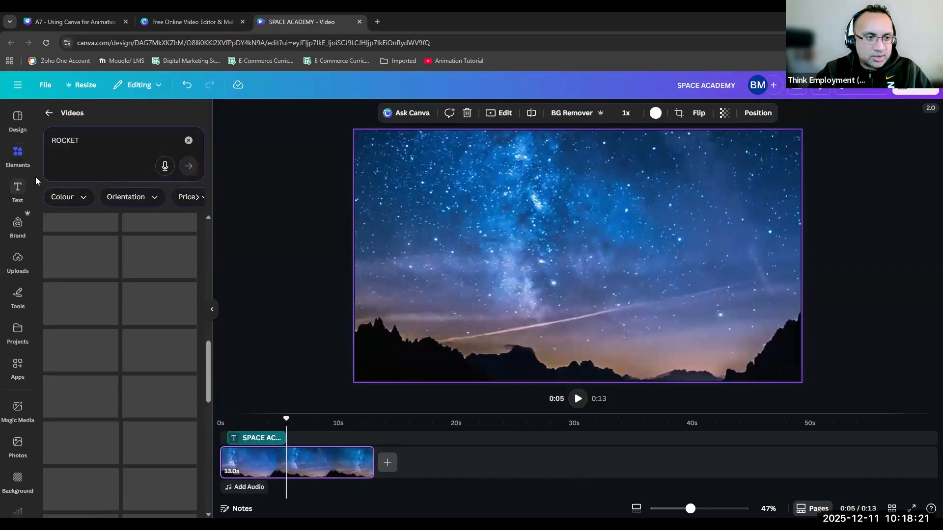
pyautogui.scroll(10, 120, 361)
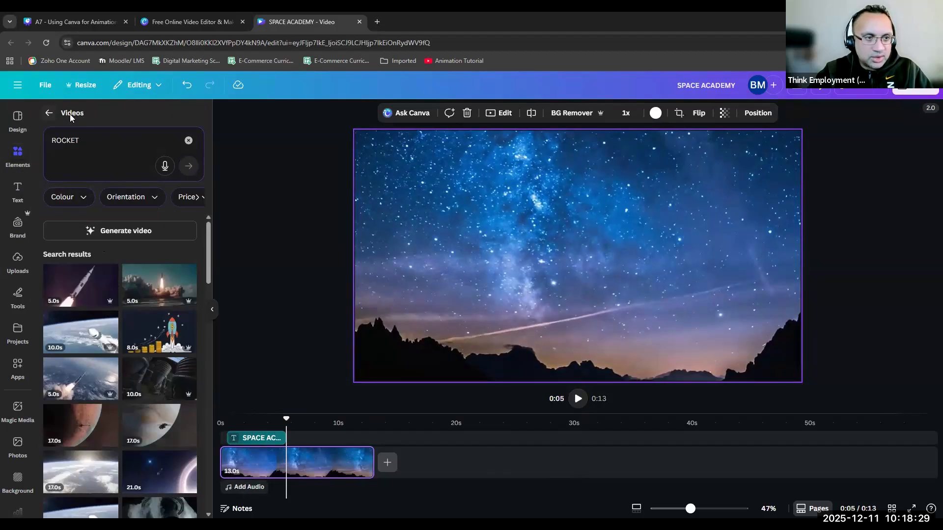
# Step: Search the graphics elements for "ROCKET" and add the grey-blue rocket with red fins and small stars at 0:05
pyautogui.click(48, 113)
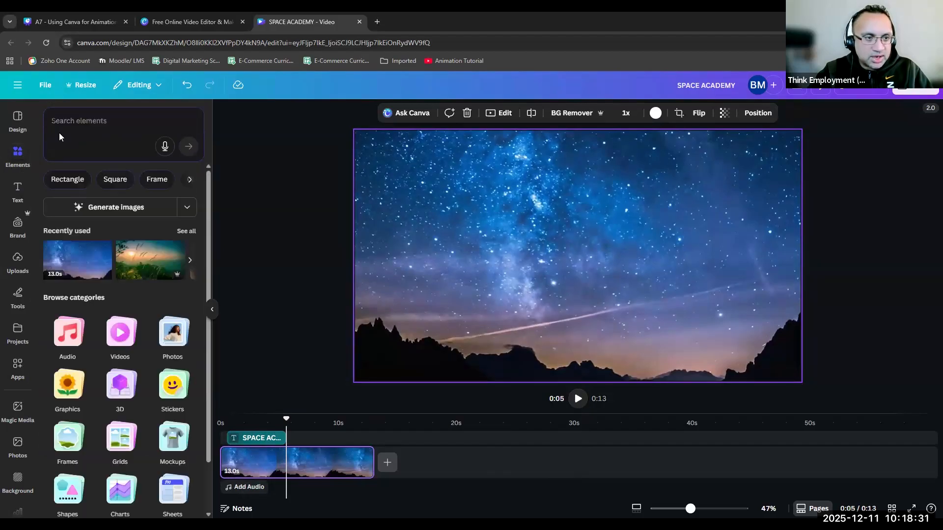
pyautogui.click(75, 389)
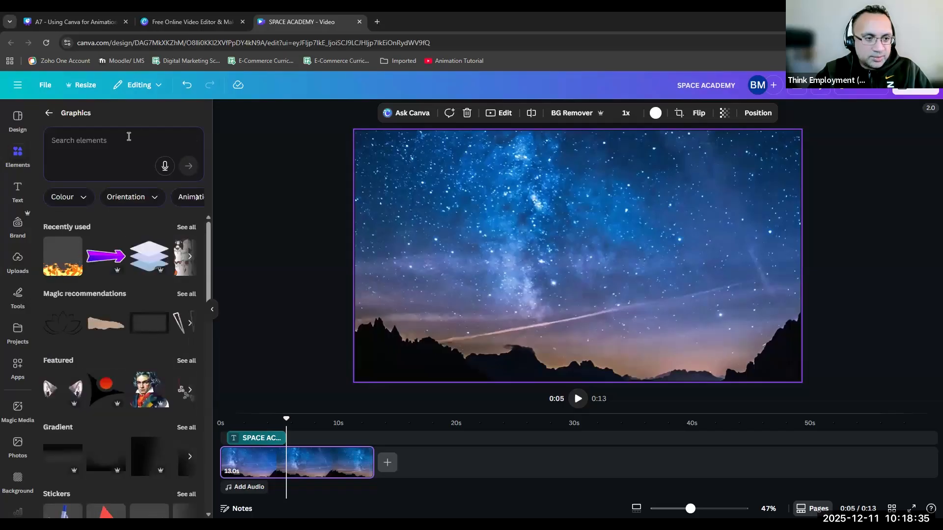
pyautogui.click(127, 136)
pyautogui.write('R')
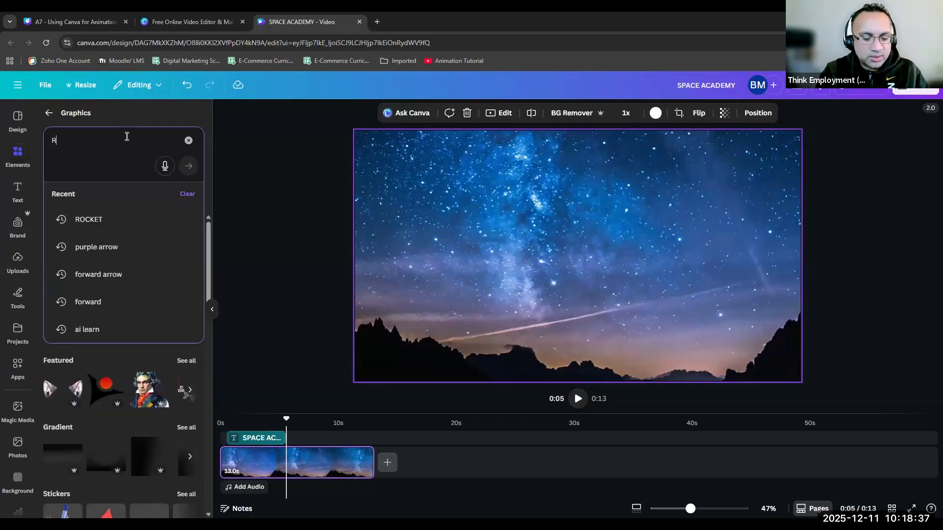
pyautogui.write('OCKET')
pyautogui.press('Return')
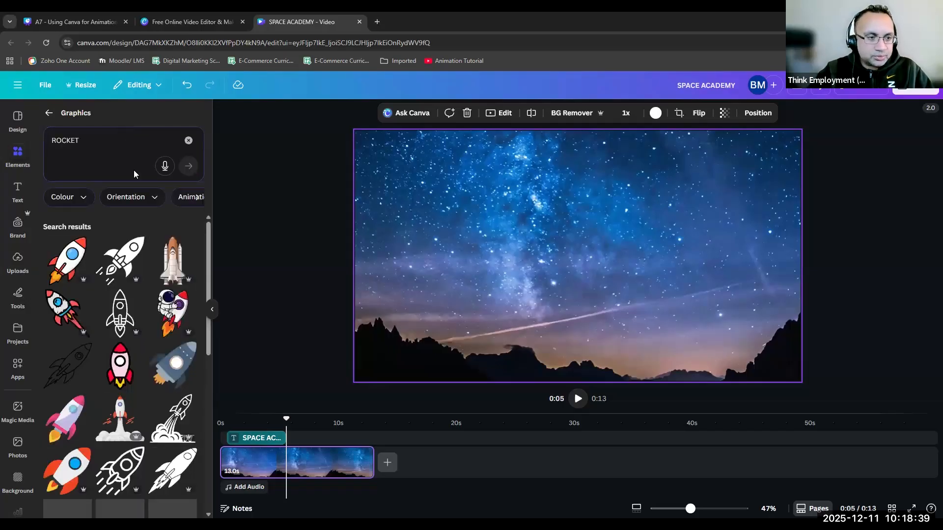
pyautogui.scroll(-5, 119, 363)
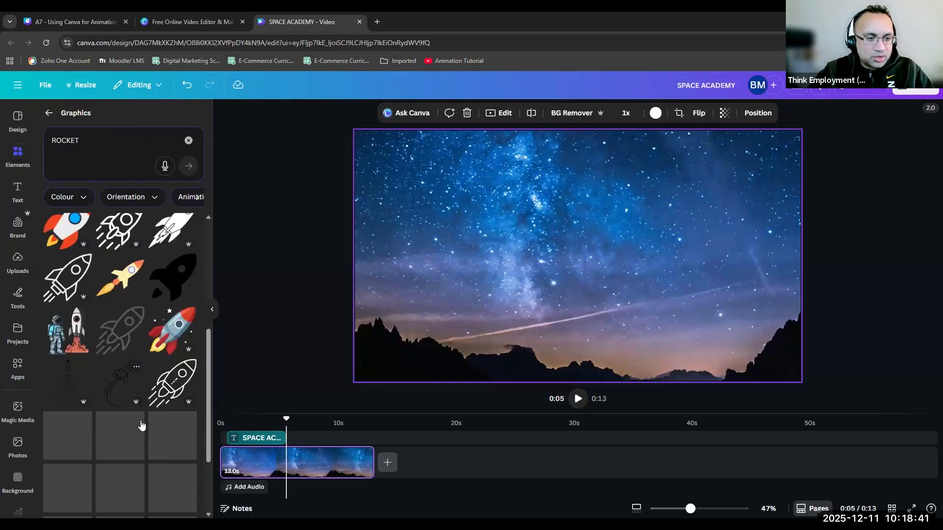
pyautogui.scroll(2, 133, 410)
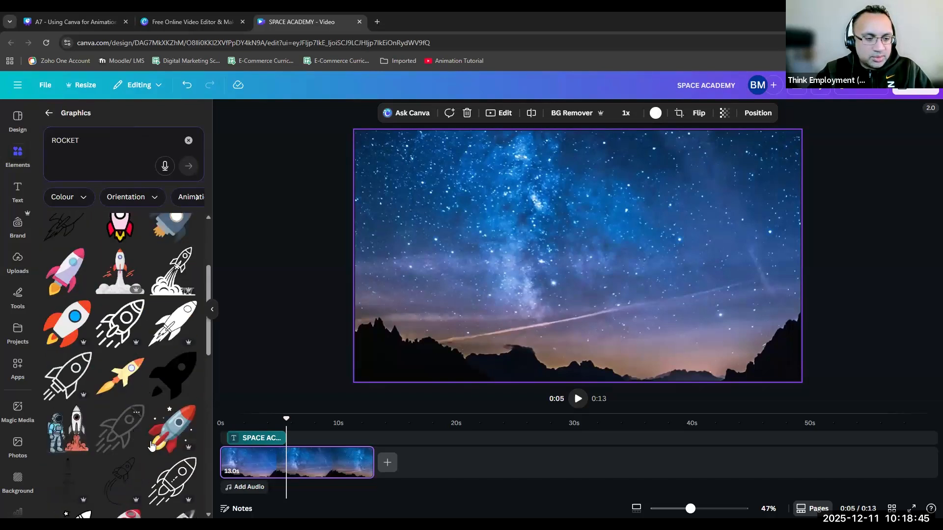
pyautogui.click(172, 431)
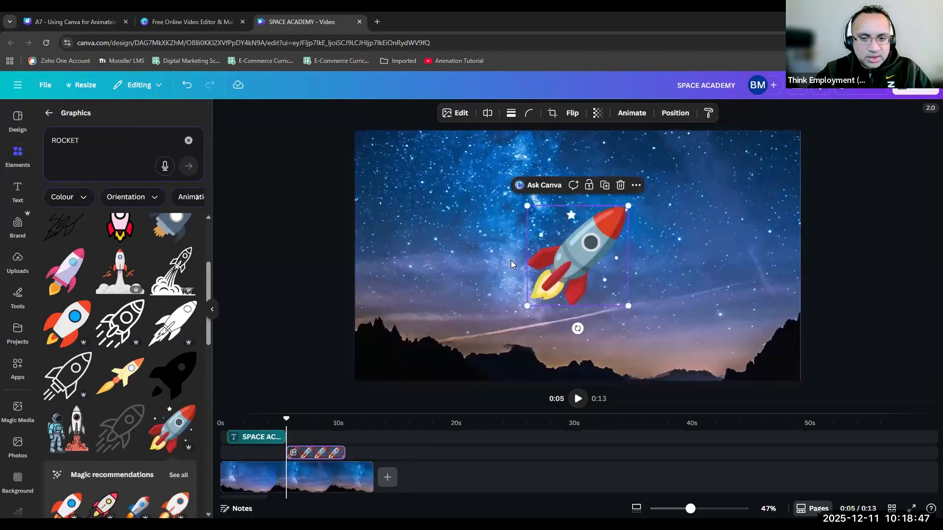
# Step: Move the rocket graphic to the lower-left area of the frame, over the mountains
pyautogui.moveTo(528, 258); pyautogui.dragTo(426, 258)
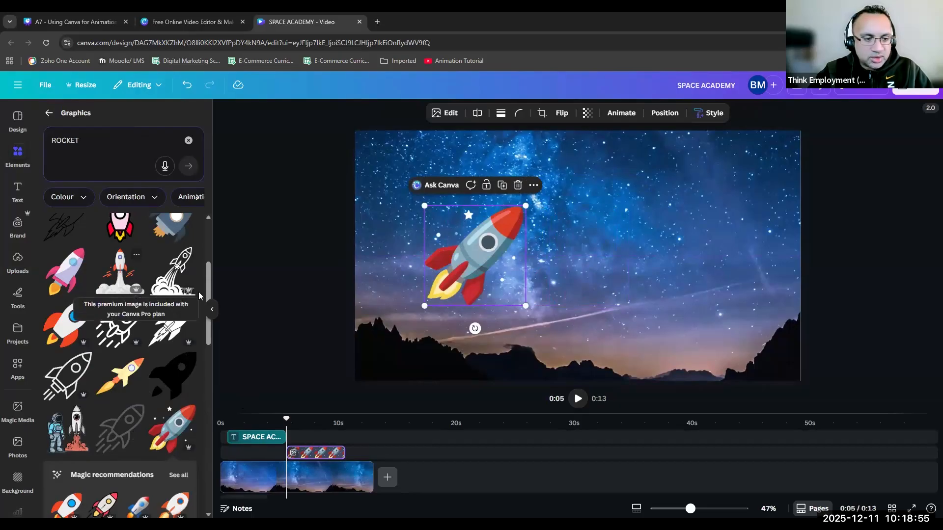
pyautogui.moveTo(461, 247); pyautogui.dragTo(481, 280)
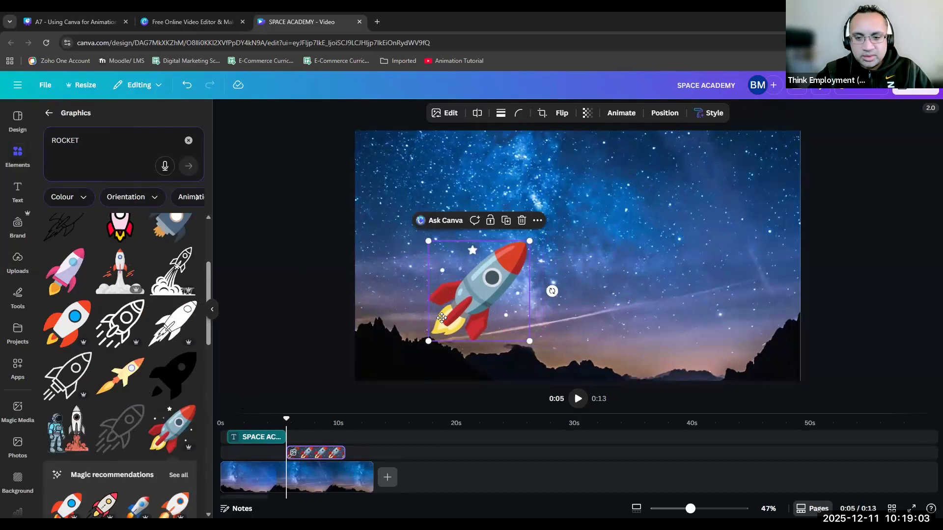
pyautogui.moveTo(442, 318); pyautogui.dragTo(416, 348)
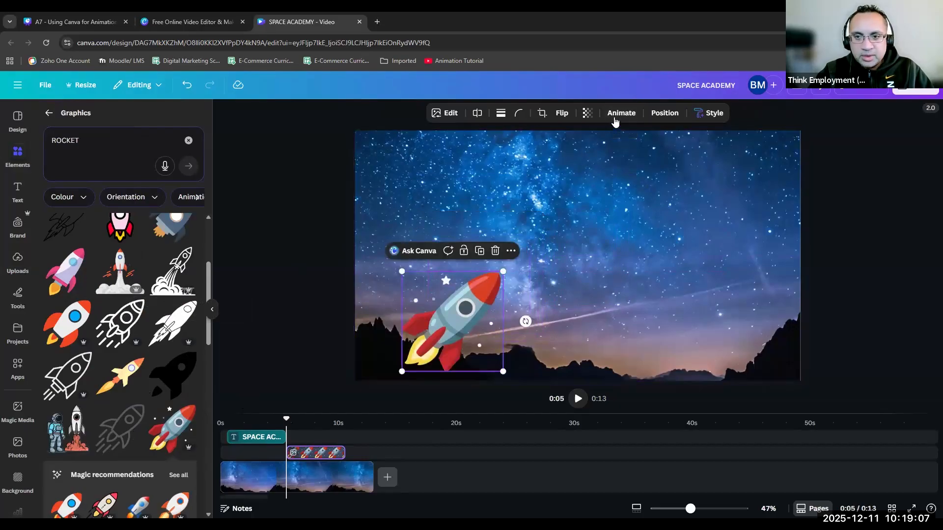
# Step: Apply the Rise animation to the rocket on both enter and exit, and move its timeline clip to start at about 3 seconds
pyautogui.click(613, 117)
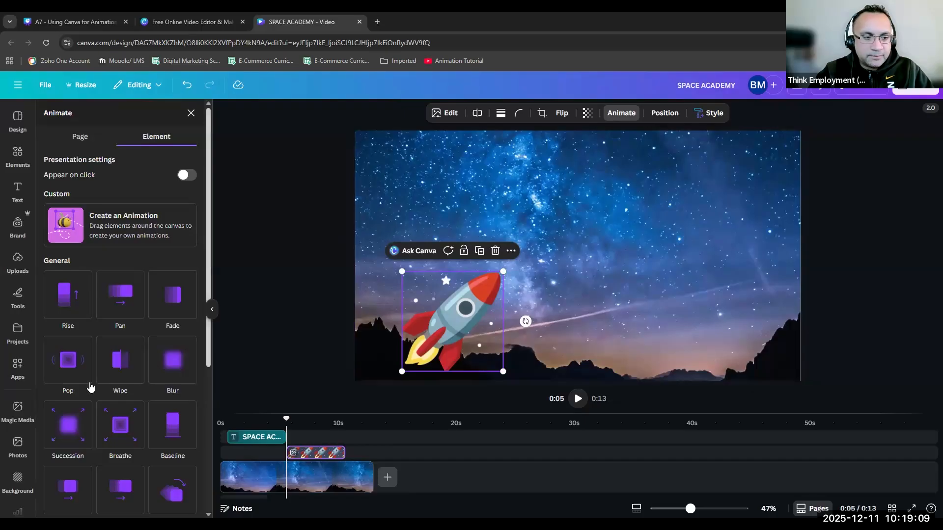
pyautogui.click(62, 362)
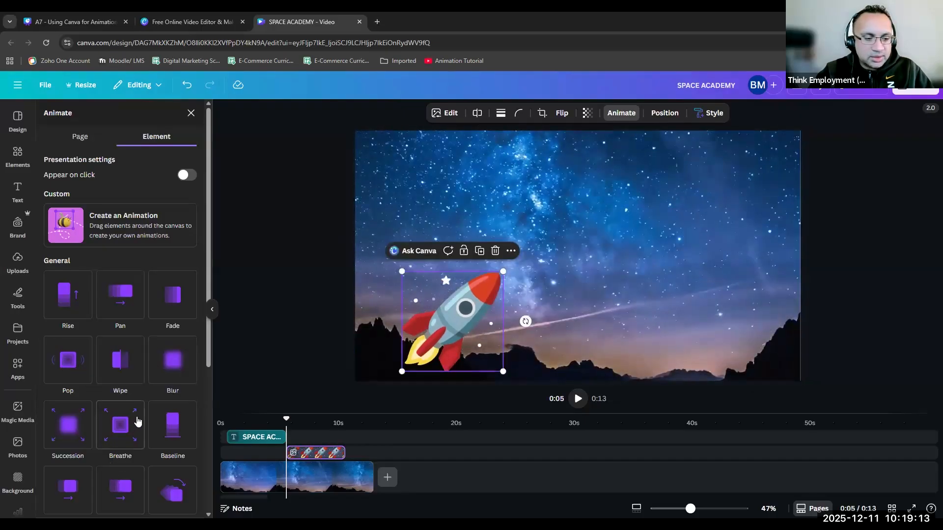
pyautogui.scroll(-4, 136, 417)
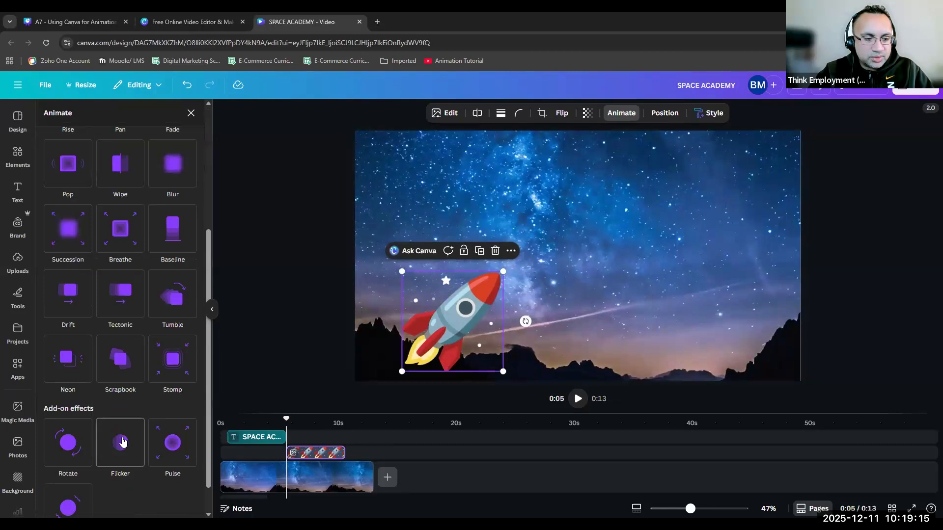
pyautogui.scroll(-1, 127, 432)
pyautogui.scroll(5, 115, 335)
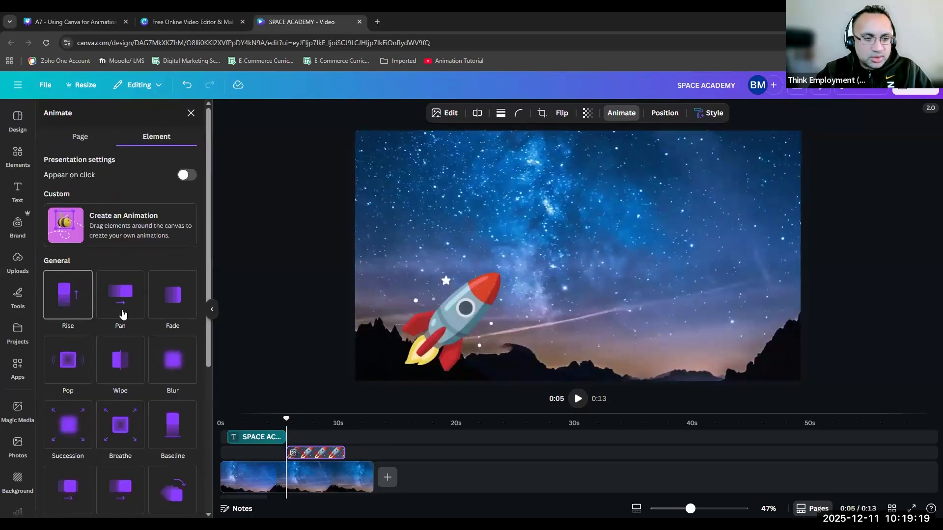
pyautogui.click(147, 314)
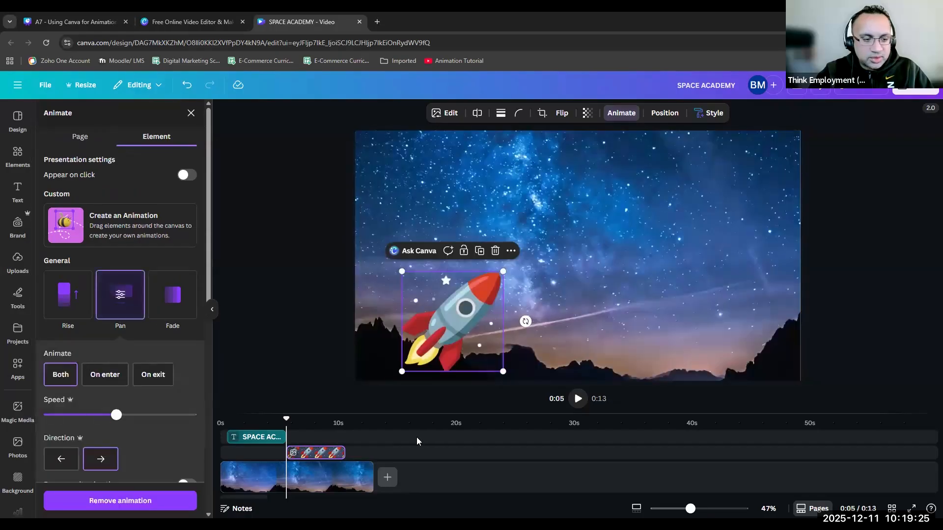
pyautogui.click(55, 294)
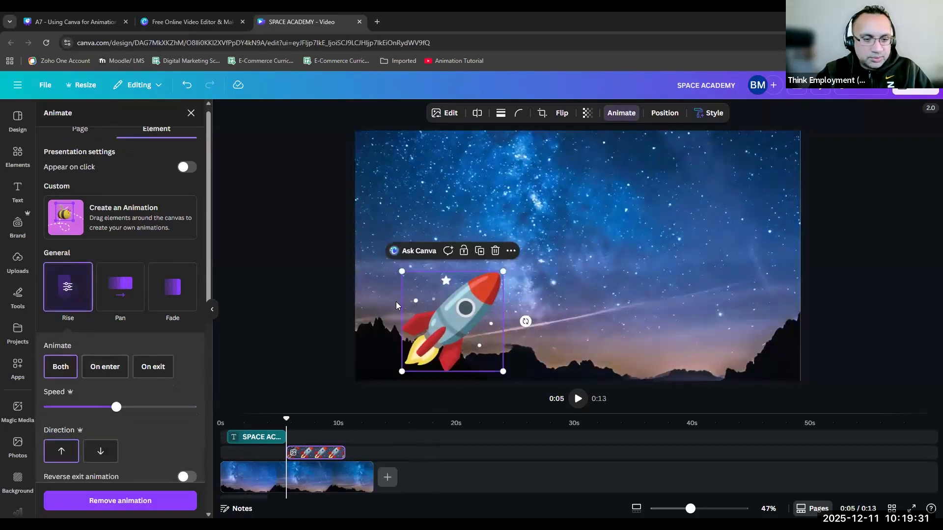
pyautogui.moveTo(330, 452); pyautogui.dragTo(306, 452)
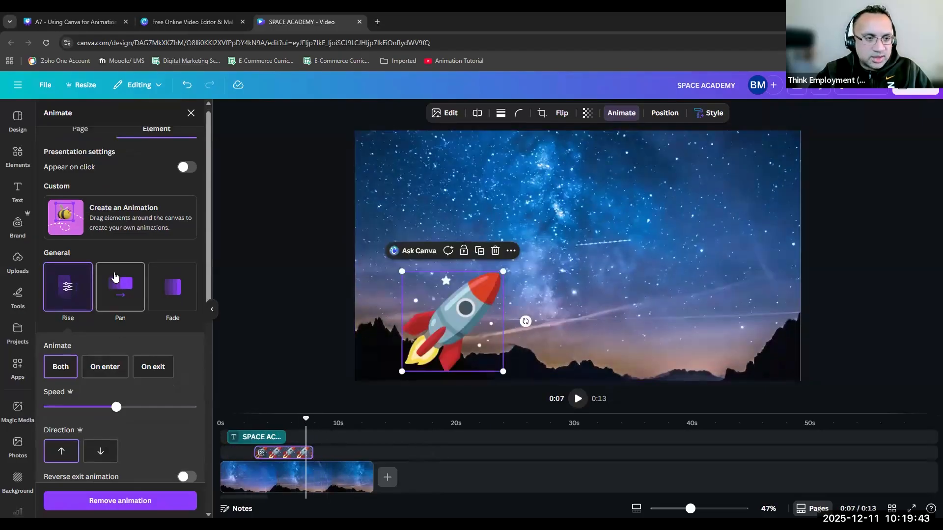
# Step: Preview the Rotate, Flicker and Pulse add-on effects on the rocket graphic
pyautogui.scroll(-3, 93, 414)
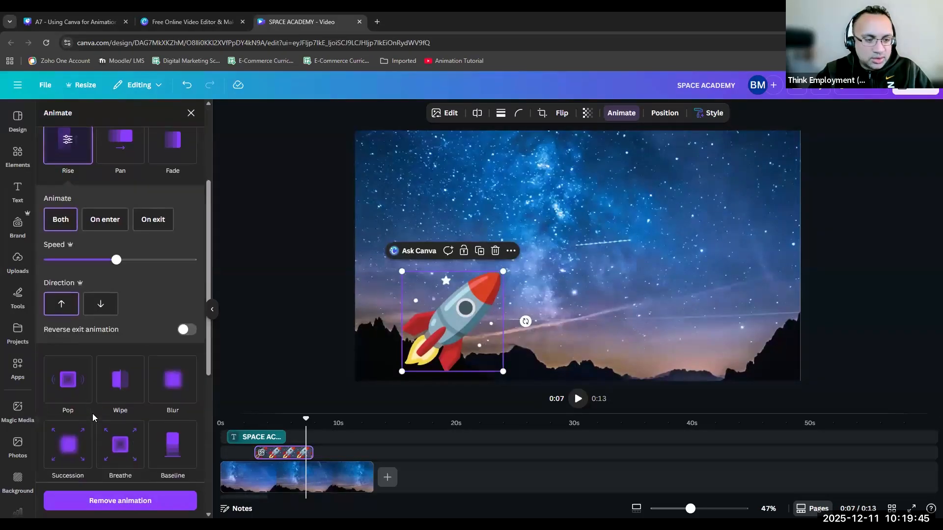
pyautogui.scroll(-3, 92, 413)
pyautogui.scroll(-3, 79, 400)
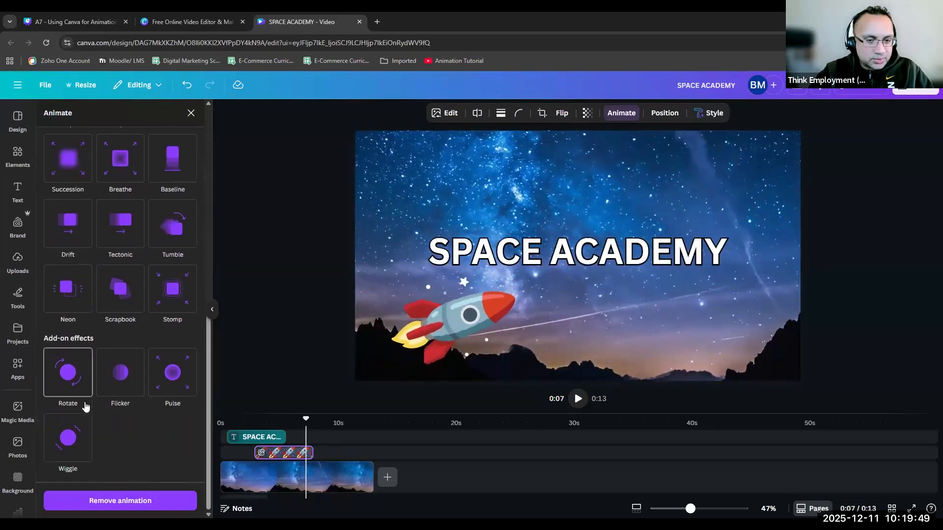
pyautogui.click(140, 380)
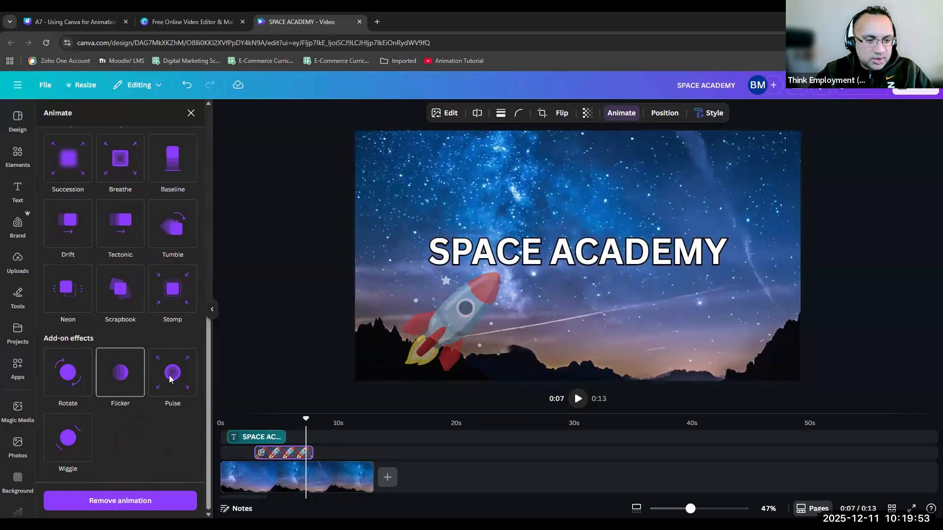
pyautogui.click(170, 379)
# Step: Preview the Stomp, Neon, Scrapbook, Drift, Tectonic and Breathe animations on the rocket
pyautogui.click(162, 302)
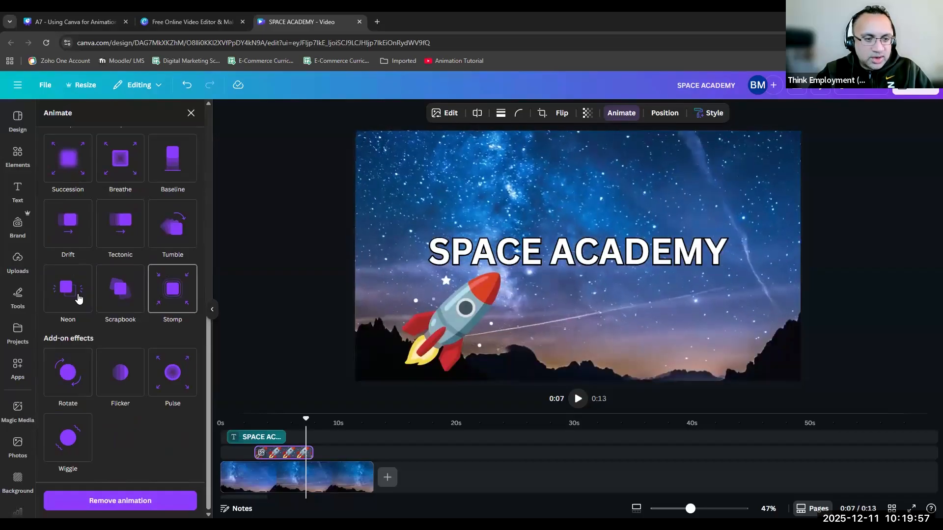
pyautogui.click(78, 298)
pyautogui.click(117, 296)
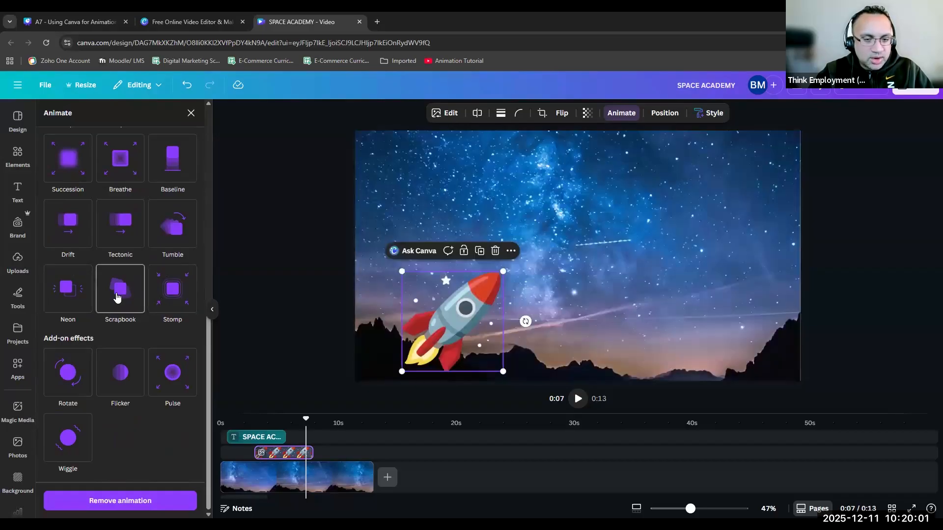
pyautogui.click(82, 234)
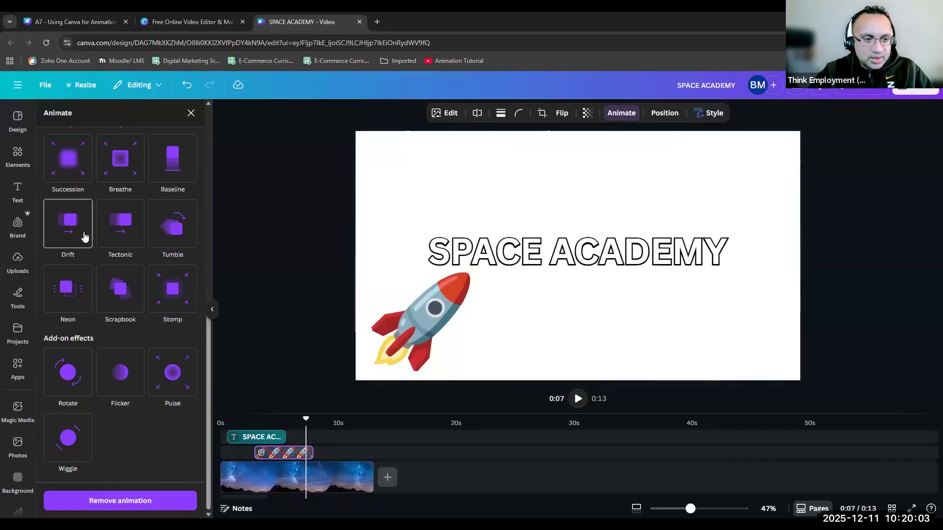
pyautogui.click(133, 239)
pyautogui.click(132, 330)
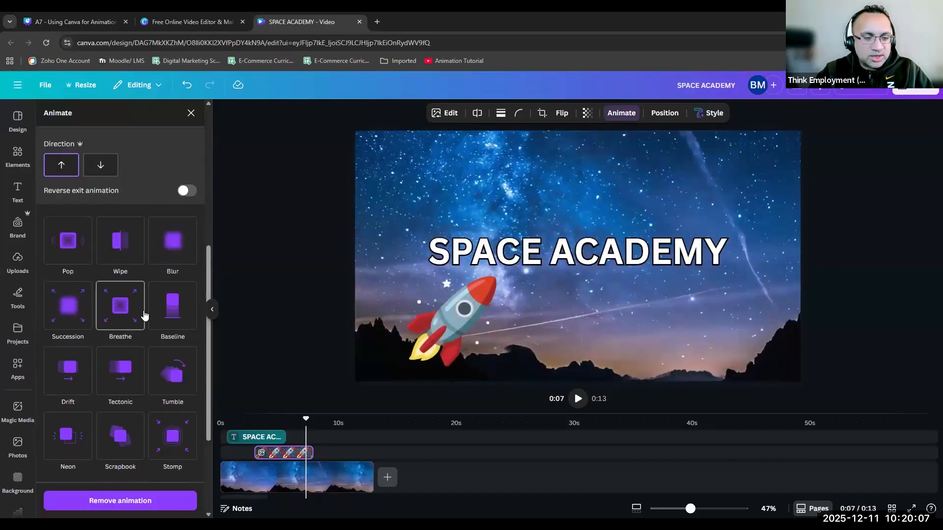
# Step: Preview the Blur, Wipe, Pop and Succession animations on the rocket and look over the remaining animation options
pyautogui.click(169, 253)
pyautogui.click(99, 249)
pyautogui.click(55, 248)
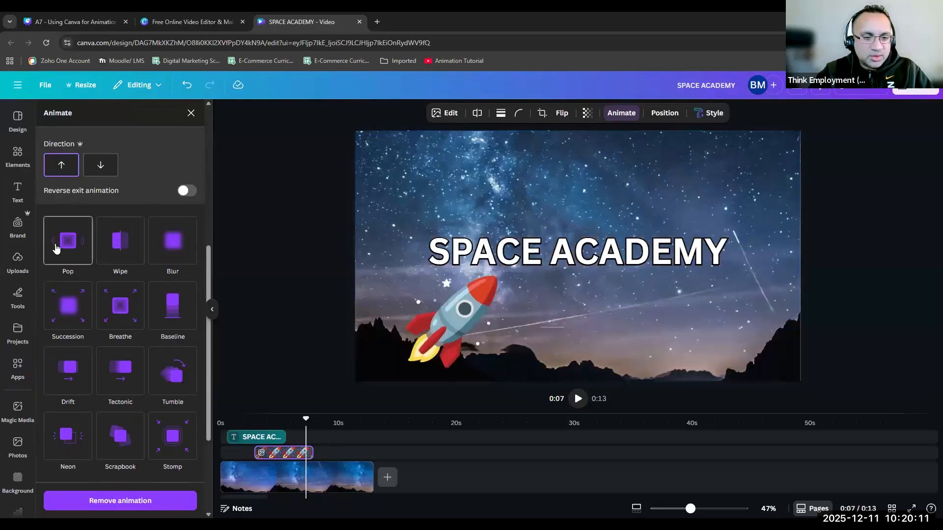
pyautogui.click(55, 328)
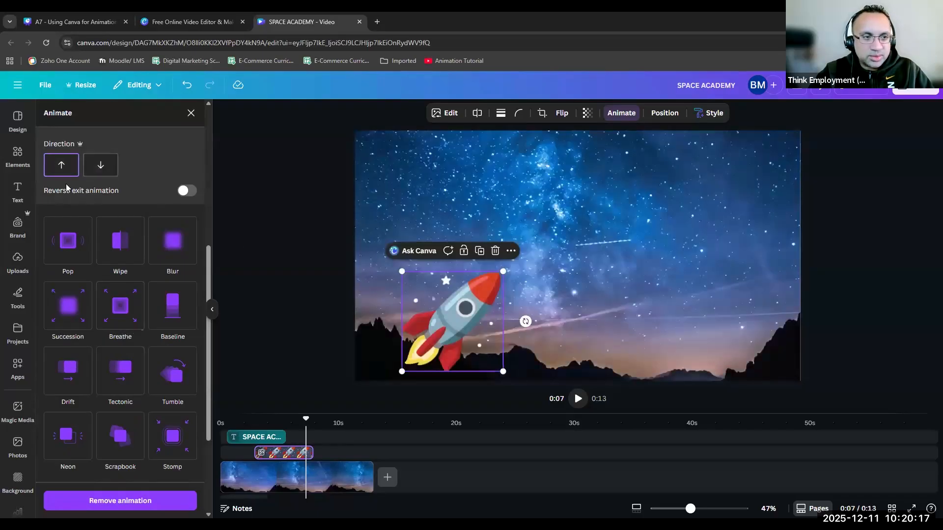
pyautogui.click(72, 169)
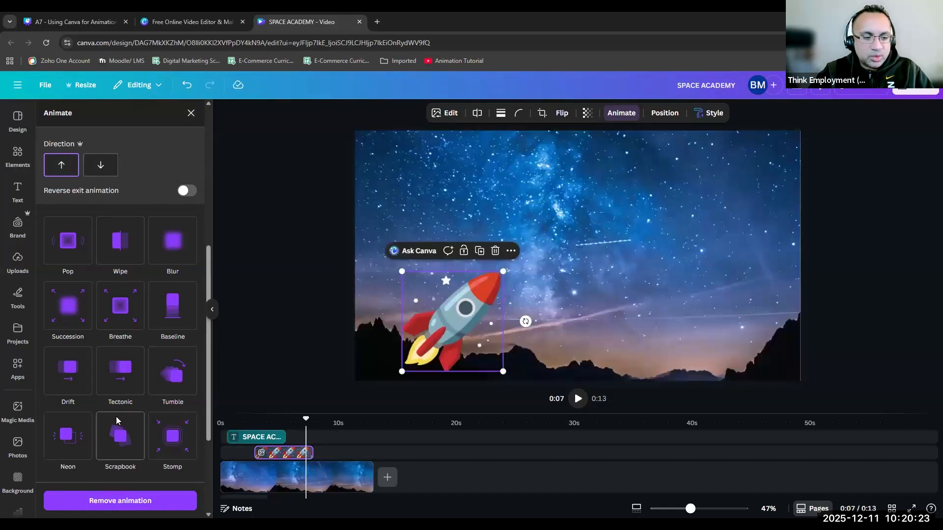
pyautogui.scroll(-3, 111, 427)
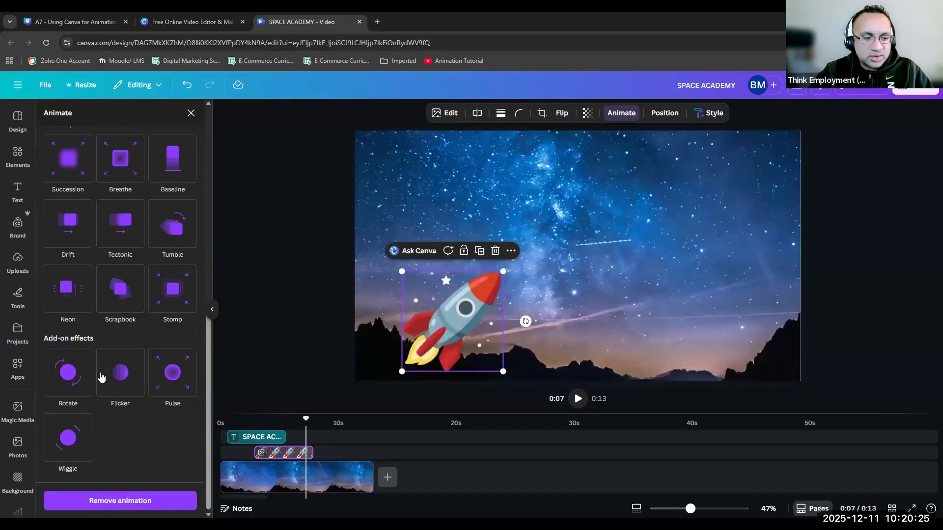
pyautogui.scroll(4, 120, 246)
# Step: Nudge the rocket slightly to the left over the mountains and close its animation settings
pyautogui.click(191, 114)
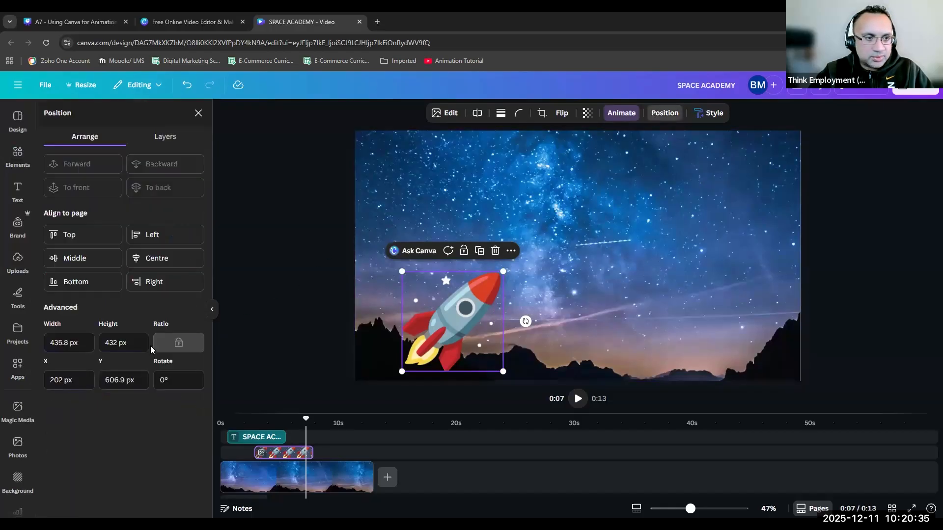
pyautogui.click(621, 115)
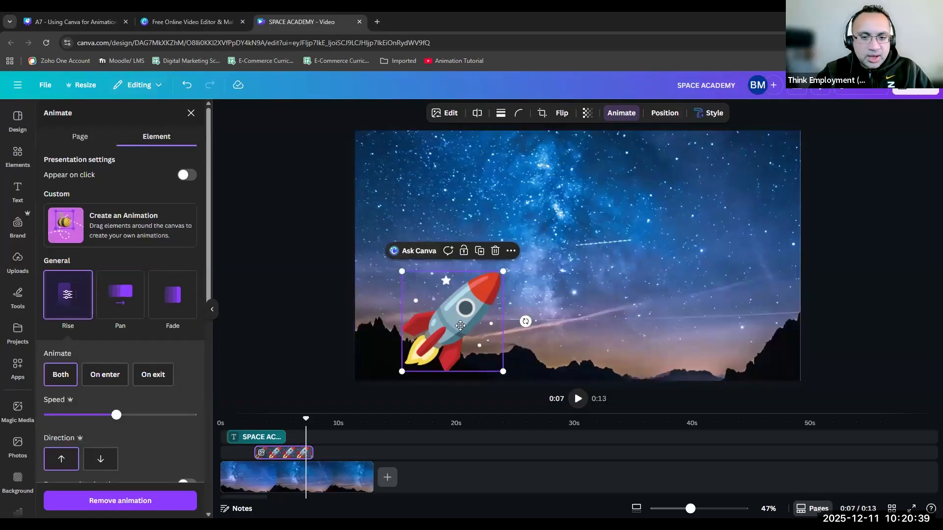
pyautogui.moveTo(460, 326); pyautogui.dragTo(456, 326)
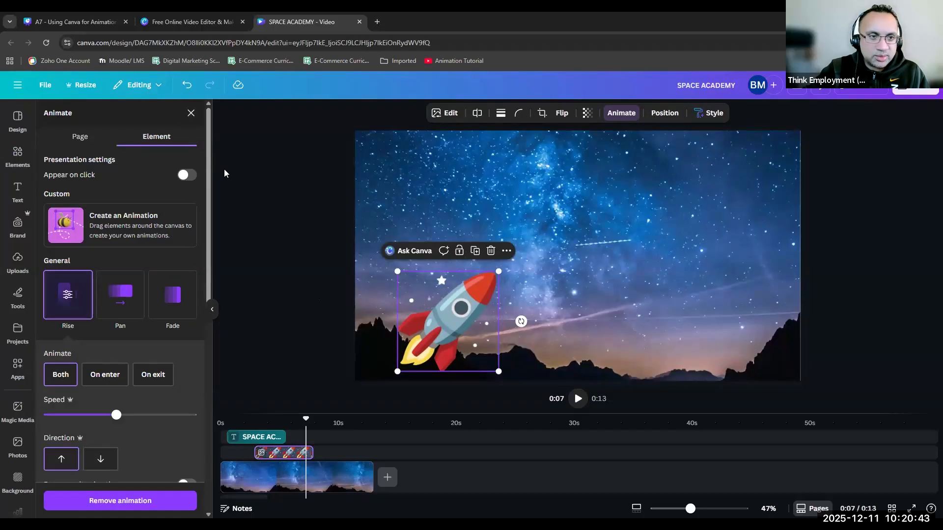
pyautogui.click(191, 115)
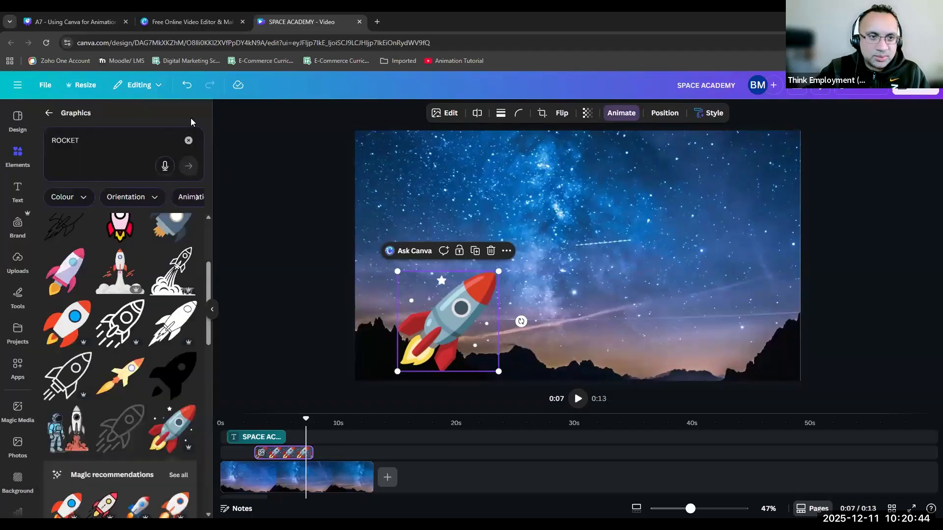
# Step: Display the video design templates and delete the rocket graphic from the frame
pyautogui.click(49, 114)
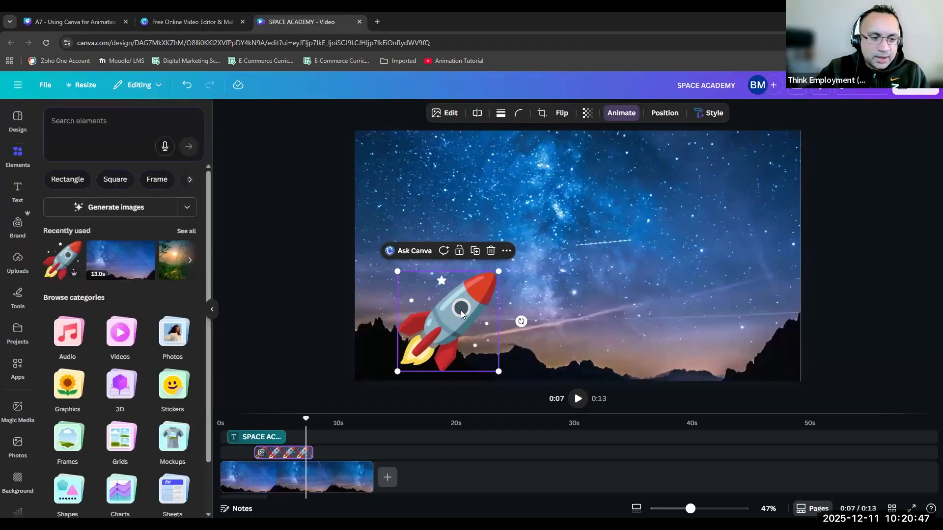
pyautogui.click(18, 120)
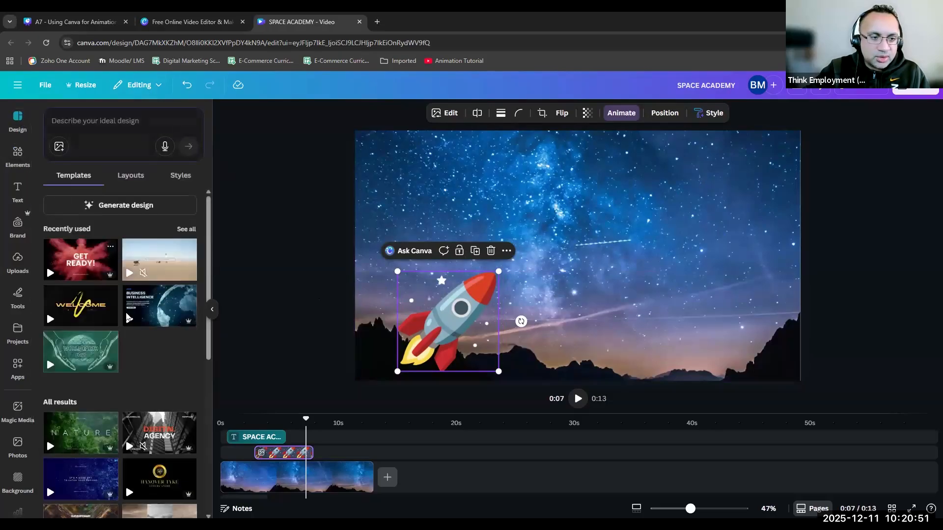
pyautogui.scroll(-5, 146, 388)
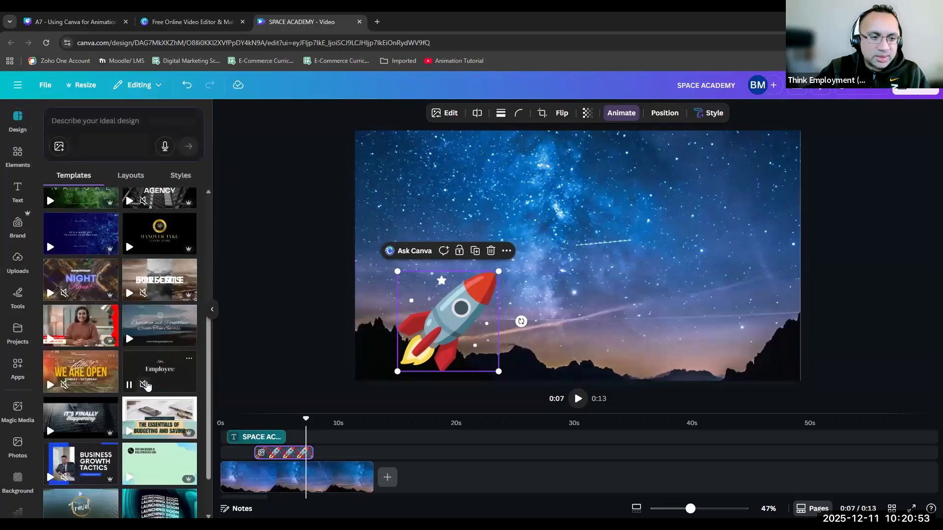
pyautogui.press('Delete')
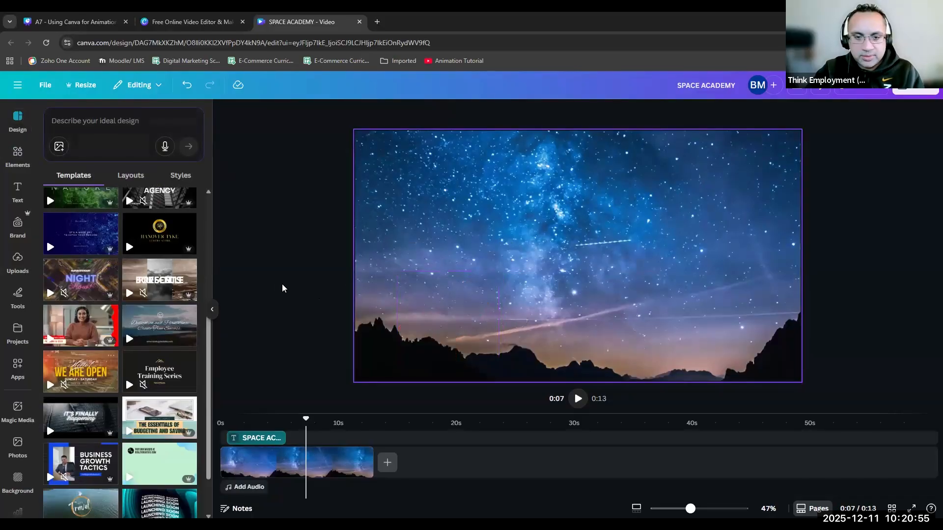
# Step: Browse more of the video templates and delete the starry night sky clip
pyautogui.scroll(4, 144, 395)
pyautogui.moveTo(141, 394)
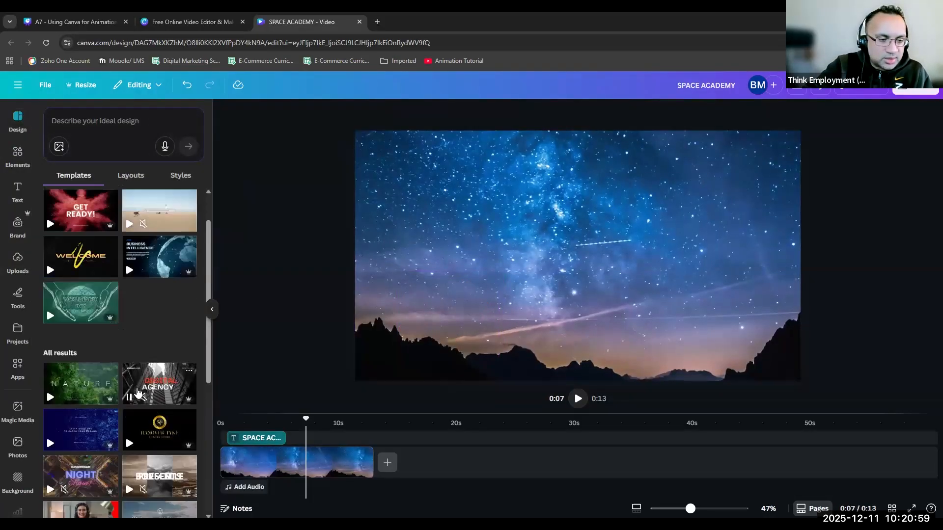
pyautogui.scroll(-4, 134, 398)
pyautogui.scroll(-2, 129, 403)
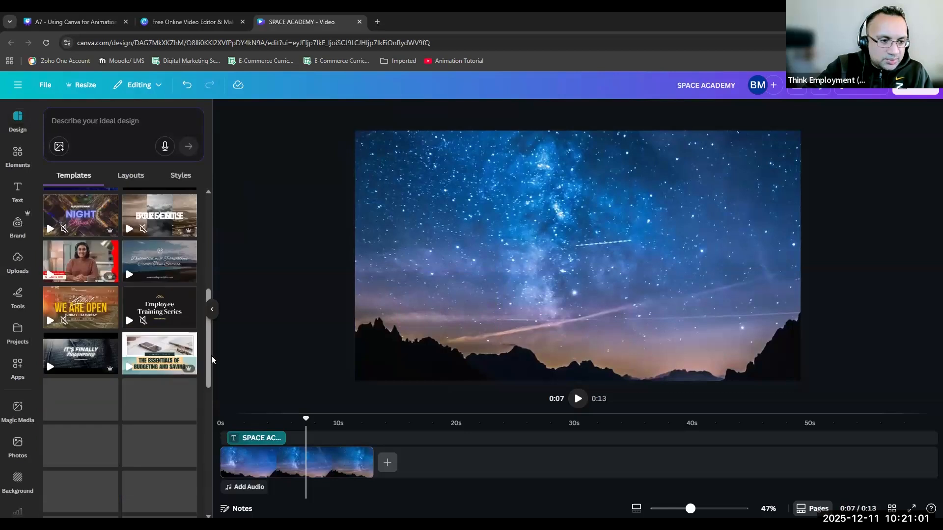
pyautogui.click(532, 205)
pyautogui.press('Delete')
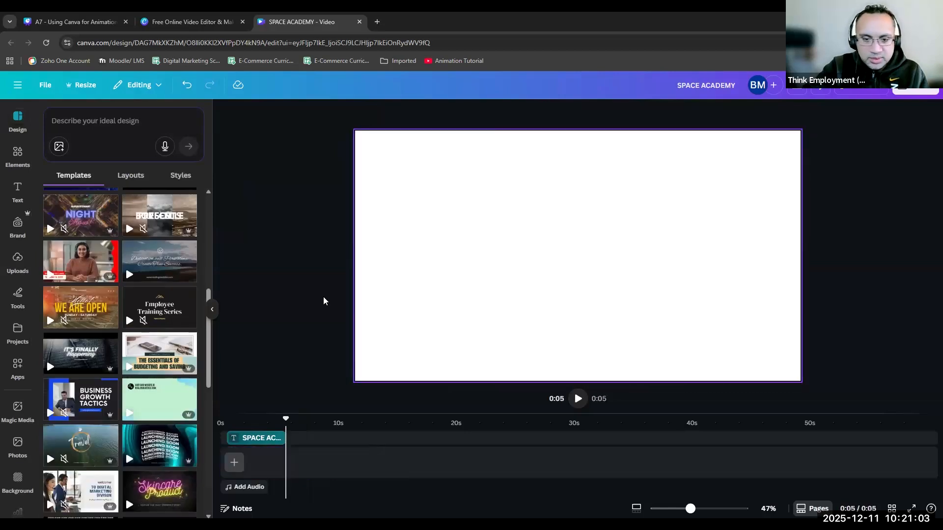
# Step: Add the "Blue and White Modern Inspirational Video" template after the SPACE ACADEMY page at 0:05 and play it
pyautogui.scroll(-2, 117, 328)
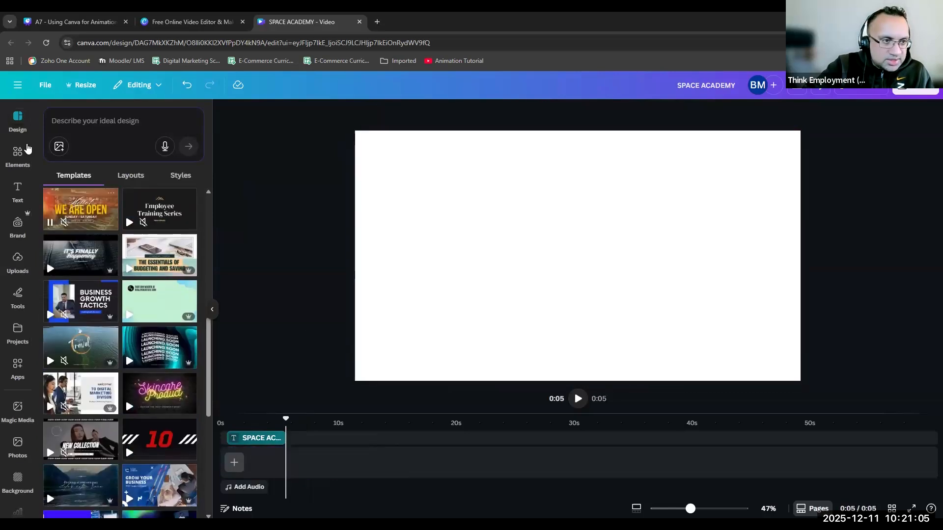
pyautogui.scroll(-2, 94, 392)
pyautogui.moveTo(97, 396)
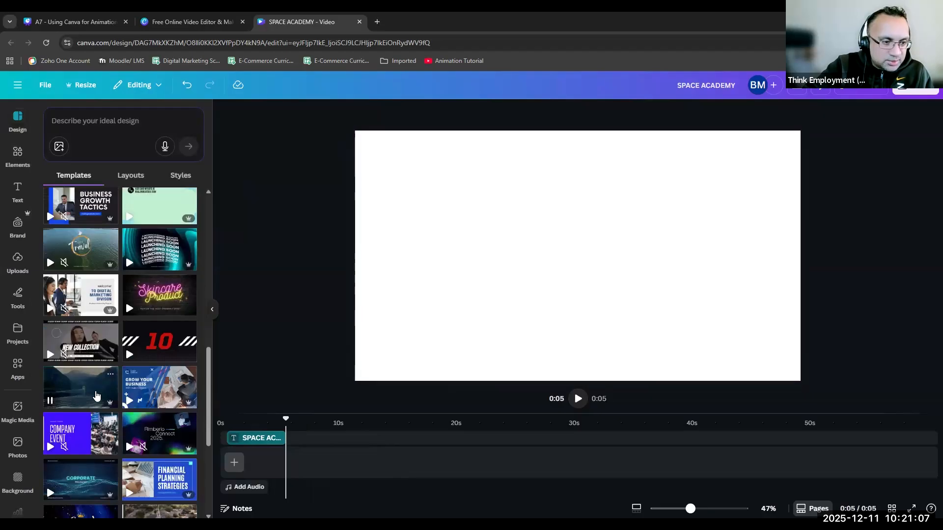
pyautogui.scroll(-3, 97, 395)
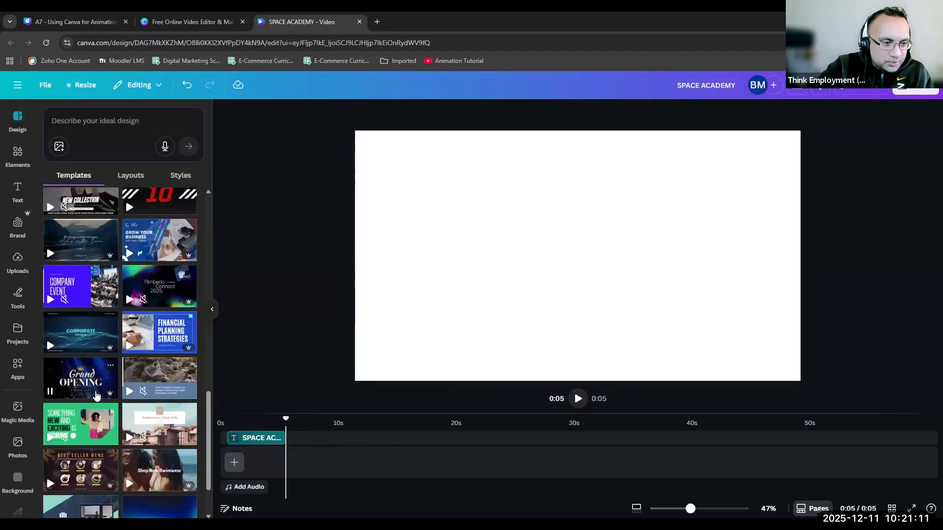
pyautogui.click(88, 247)
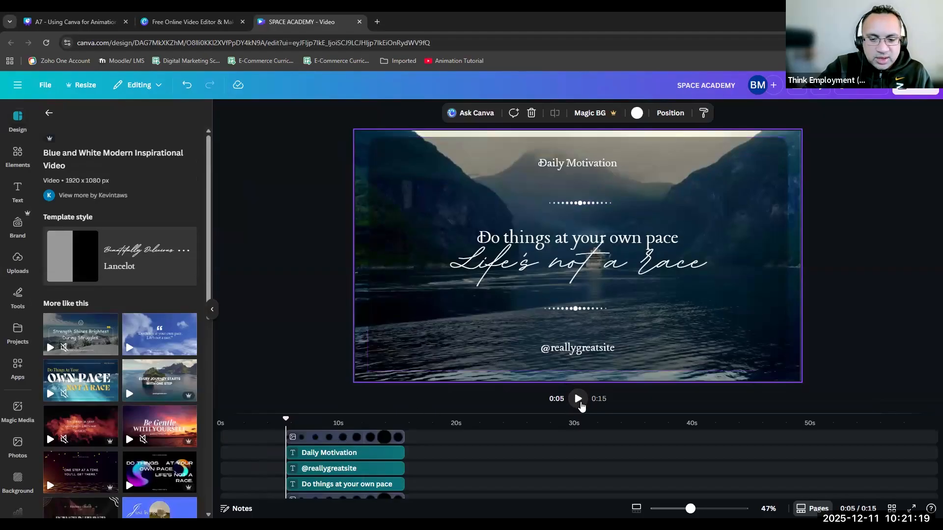
pyautogui.press('space')
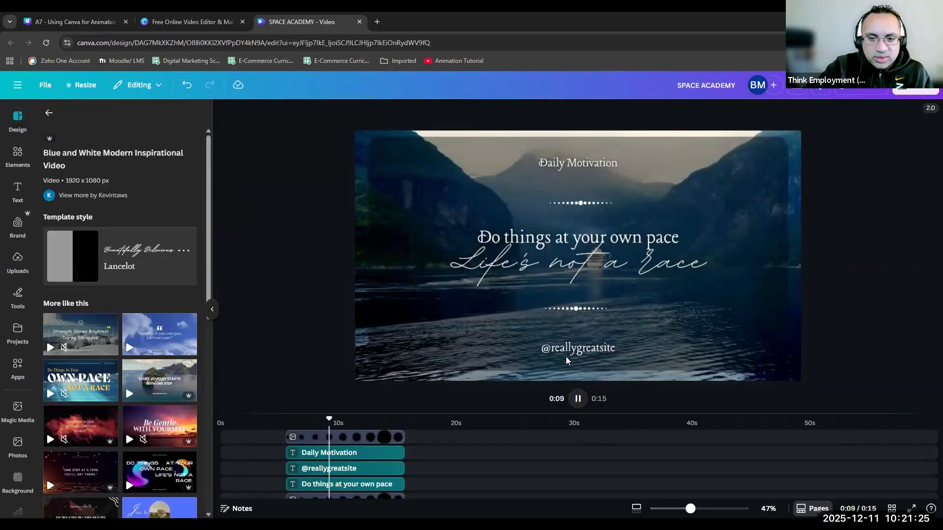
# Step: Add the WELCOME page of the similar "Black and White Modern Opening Video Youtube Intro" template at the end of the timeline
pyautogui.scroll(-3, 20, 294)
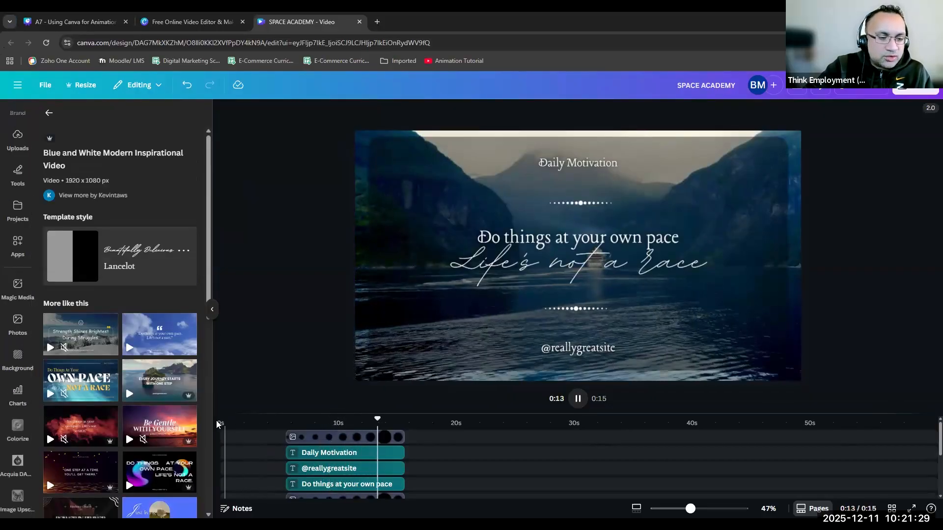
pyautogui.scroll(-7, 91, 402)
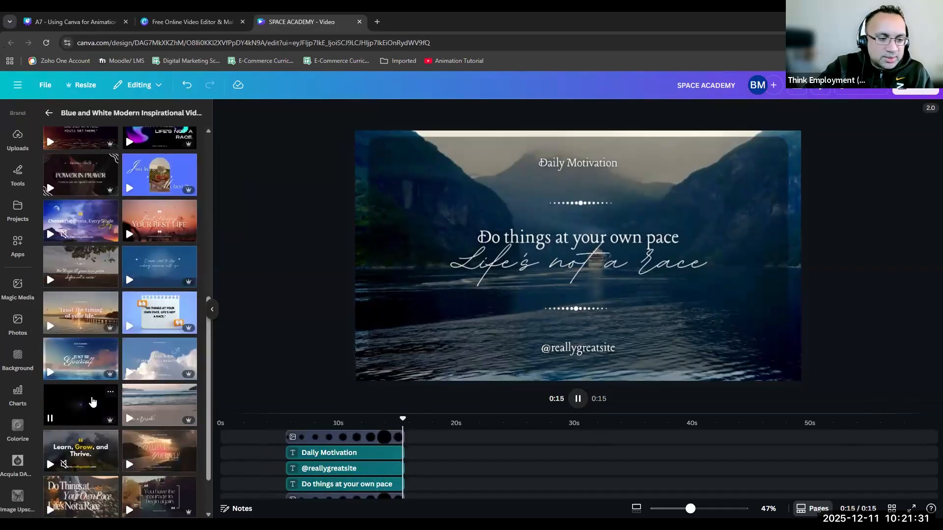
pyautogui.scroll(-2, 92, 402)
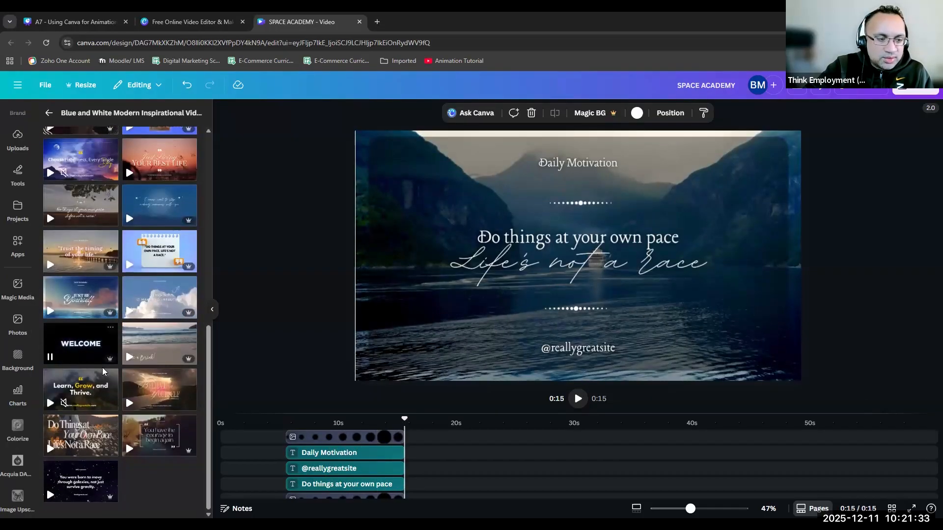
pyautogui.click(82, 352)
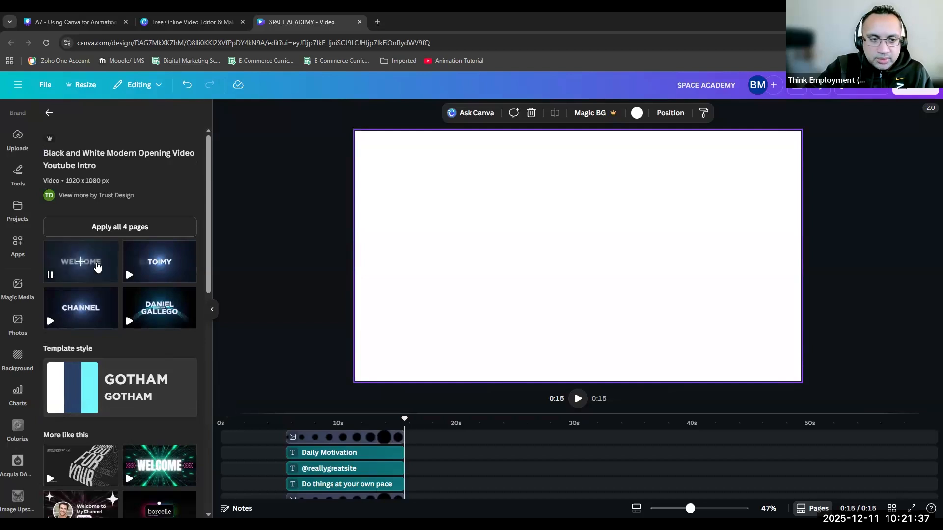
pyautogui.click(97, 267)
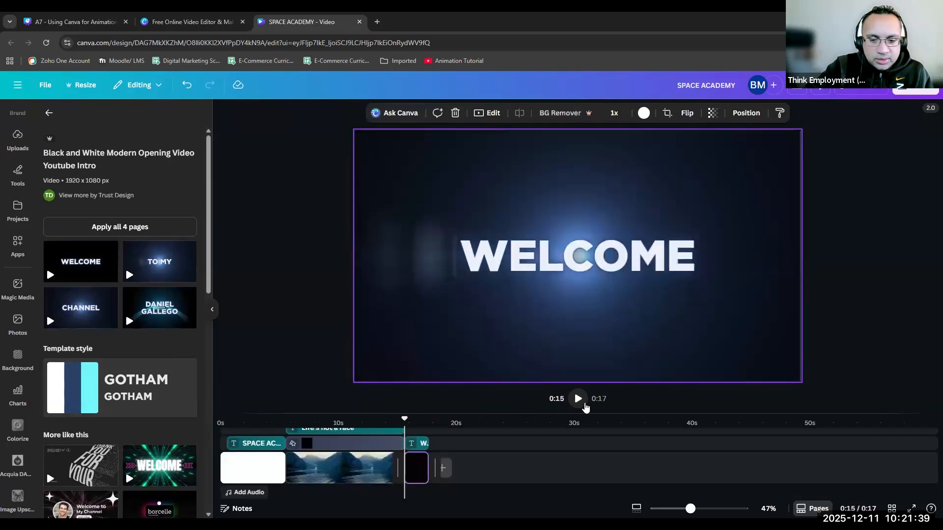
# Step: Play back the added WELCOME page and return the playhead to the start of the video
pyautogui.click(578, 399)
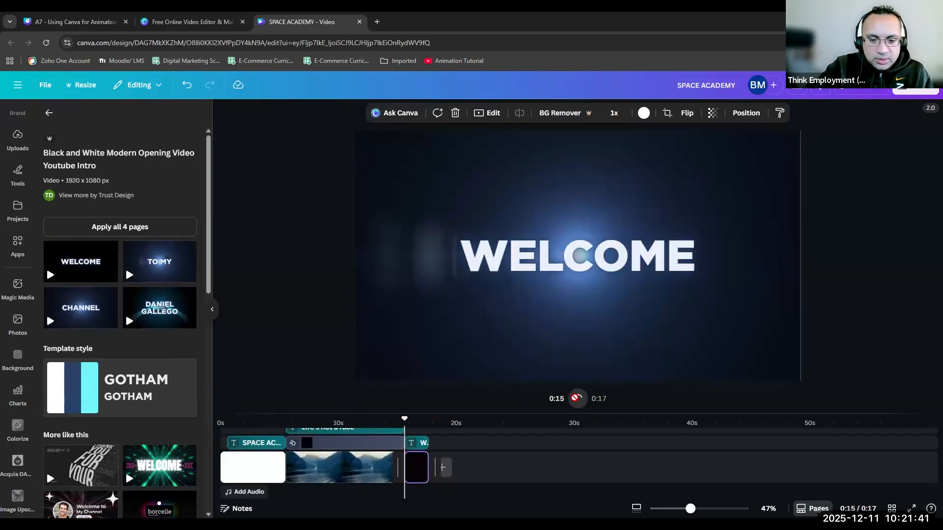
pyautogui.click(339, 413)
pyautogui.click(398, 424)
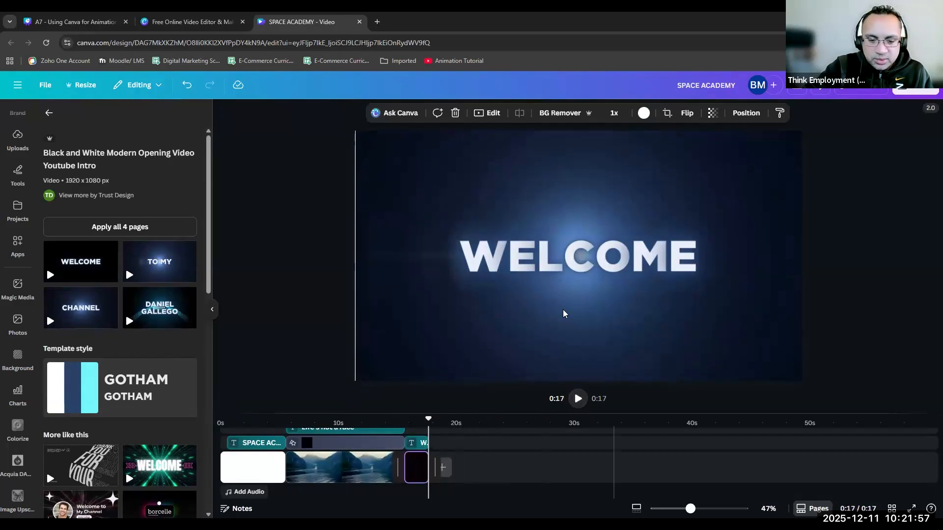
pyautogui.click(236, 470)
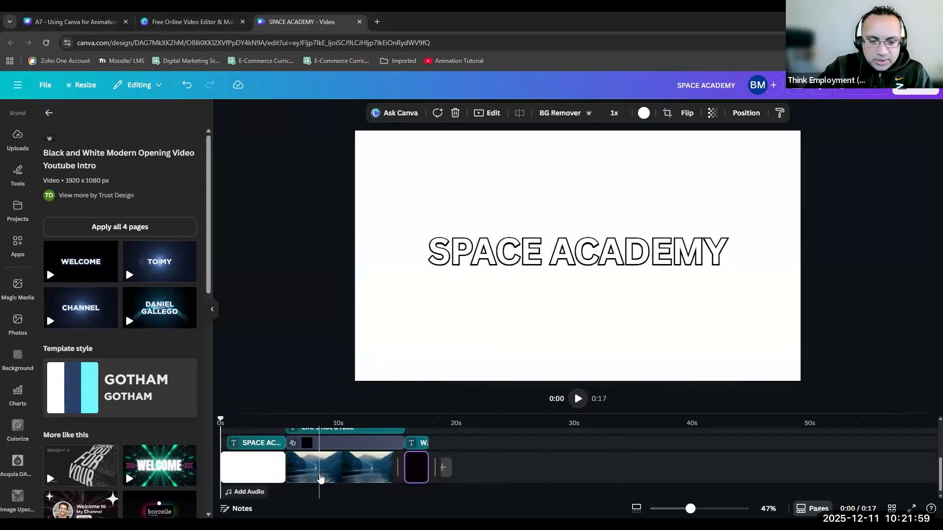
# Step: Delete the SPACE ACADEMY page, the mountain lake clip and the WELCOME text from the timeline
pyautogui.click(320, 477)
pyautogui.moveTo(288, 485); pyautogui.dragTo(254, 445)
pyautogui.moveTo(329, 449); pyautogui.dragTo(329, 436)
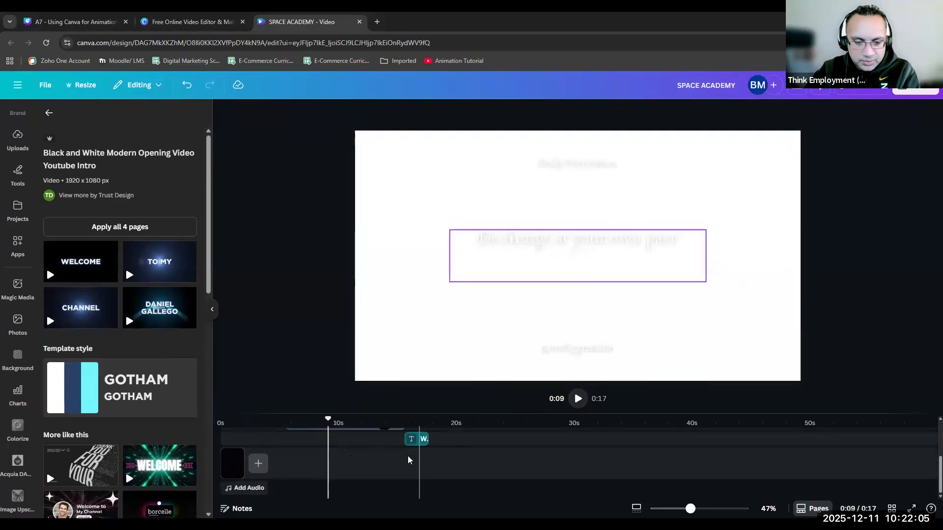
pyautogui.click(413, 442)
pyautogui.press('Delete')
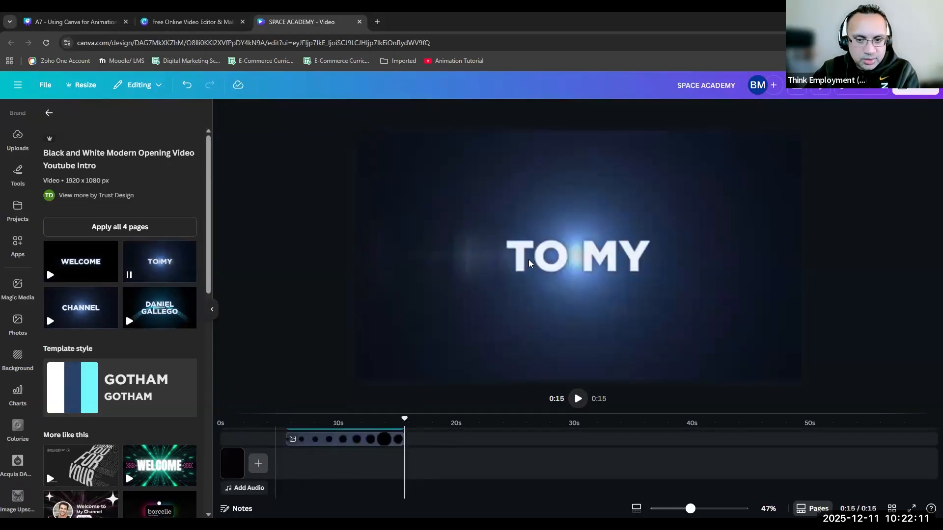
# Step: Add the template's TO MY page at 0:15, select its heading text and check the layers stacked in the timeline
pyautogui.click(561, 256)
pyautogui.doubleClick(561, 256)
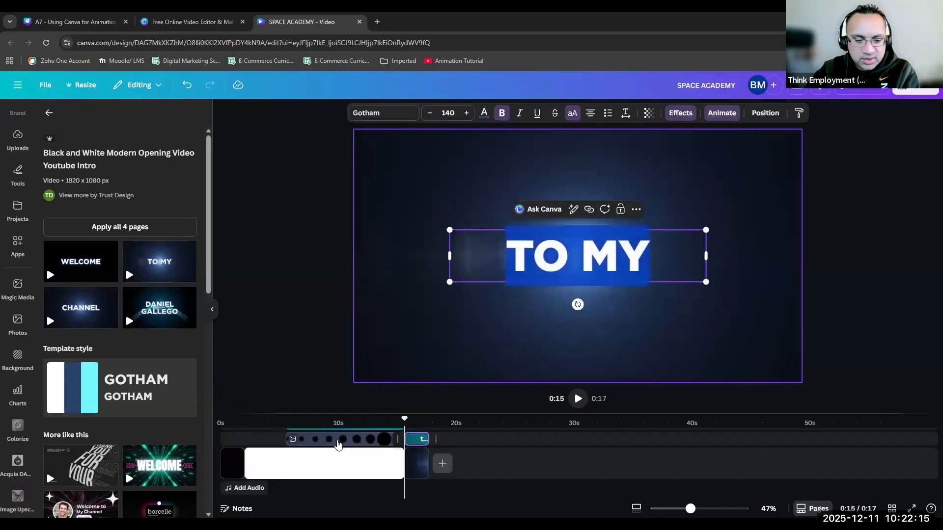
pyautogui.scroll(2, 282, 439)
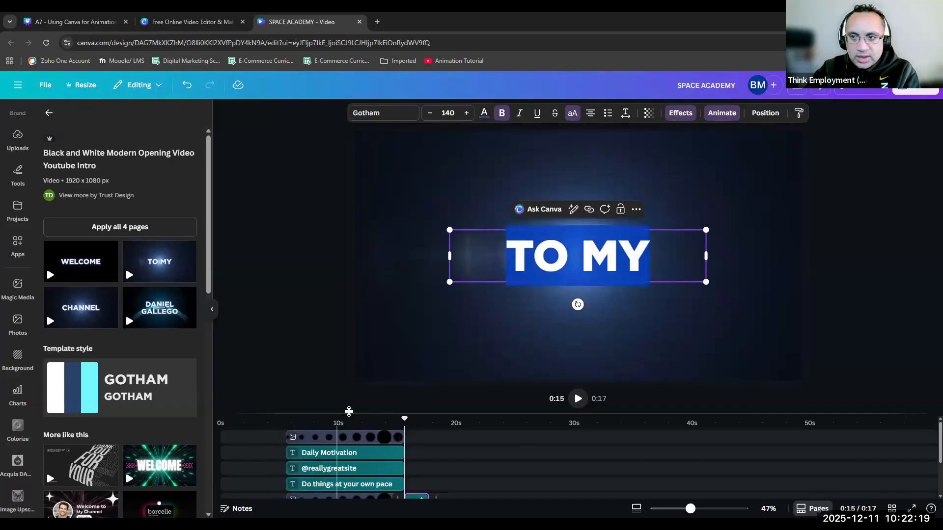
pyautogui.scroll(-2, 406, 465)
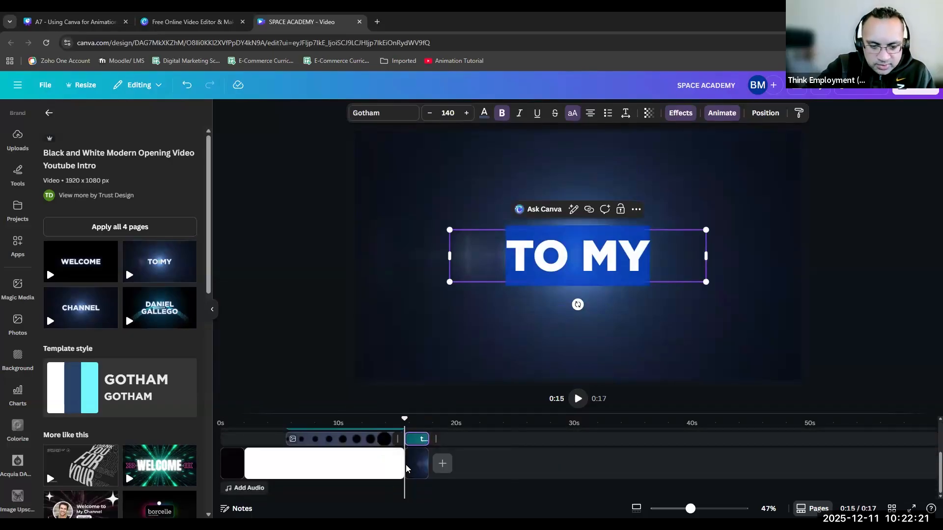
pyautogui.scroll(2, 414, 473)
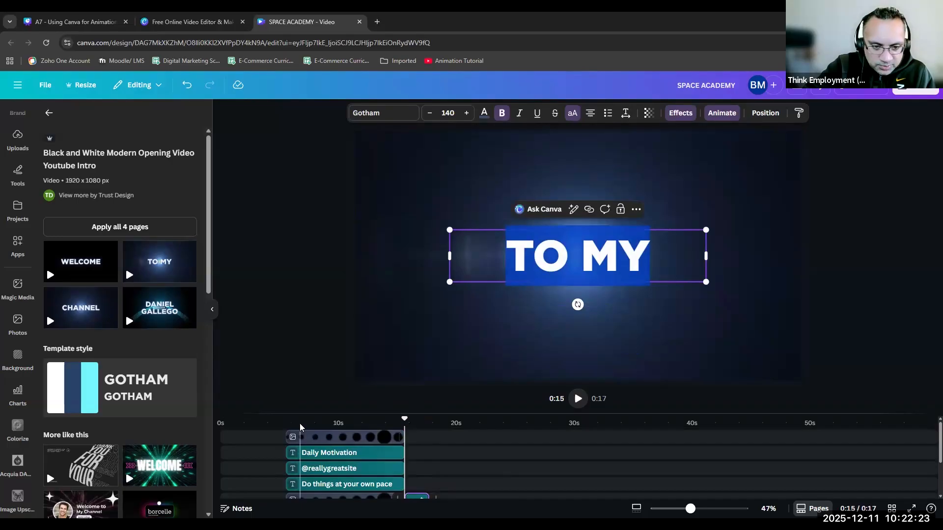
# Step: Delete the leftover motivational text layers, the dot graphics, the TO MY text and the black WELCOME page from the timeline
pyautogui.click(365, 486)
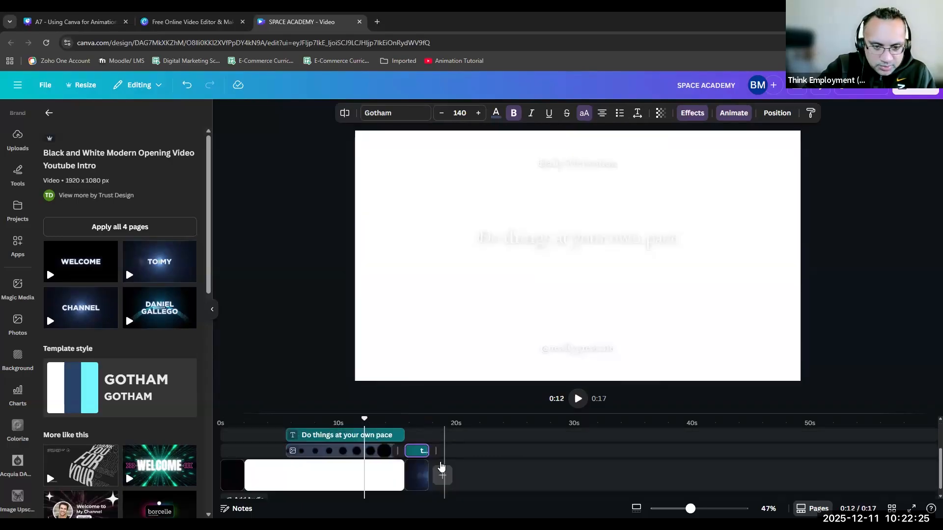
pyautogui.moveTo(393, 470); pyautogui.dragTo(359, 478)
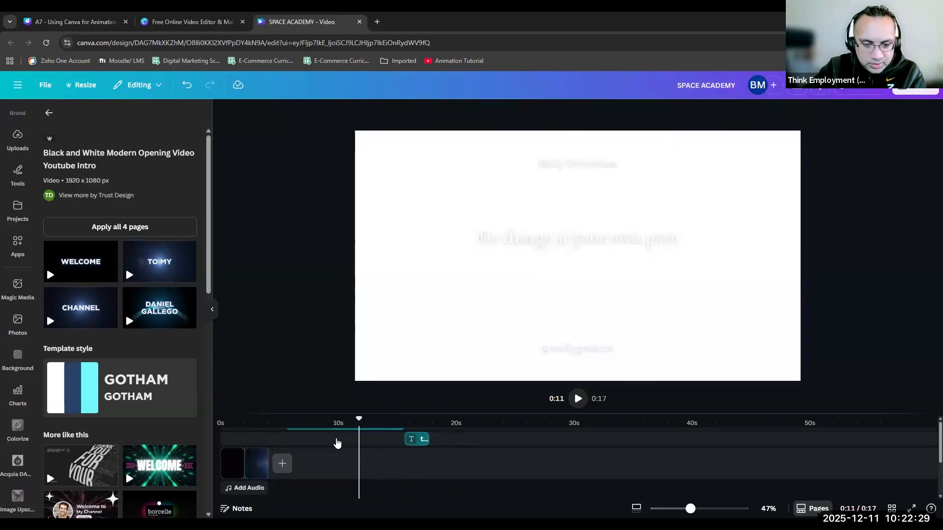
pyautogui.click(328, 472)
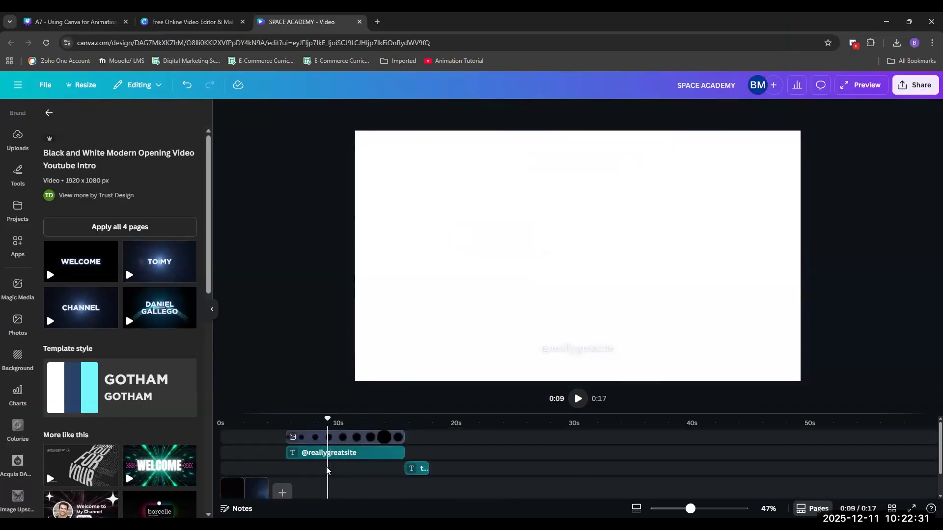
pyautogui.click(327, 457)
pyautogui.click(313, 444)
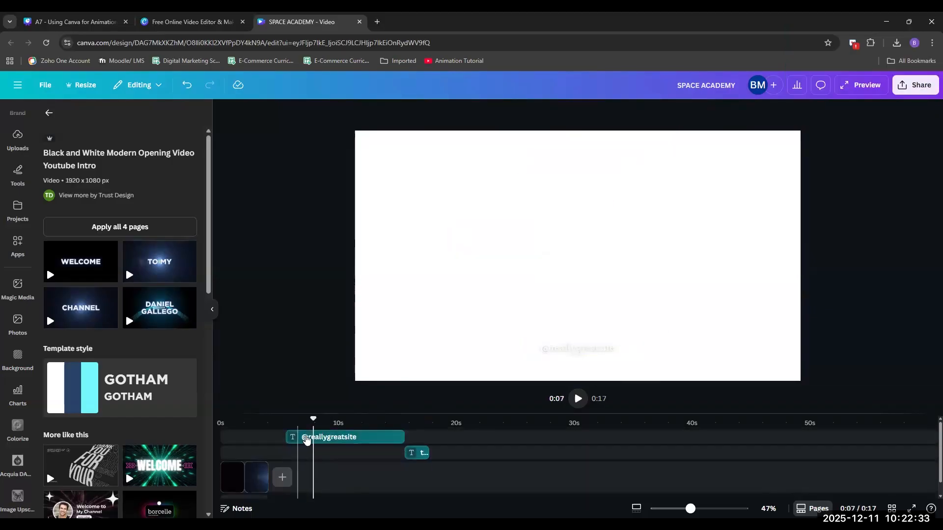
pyautogui.click(237, 477)
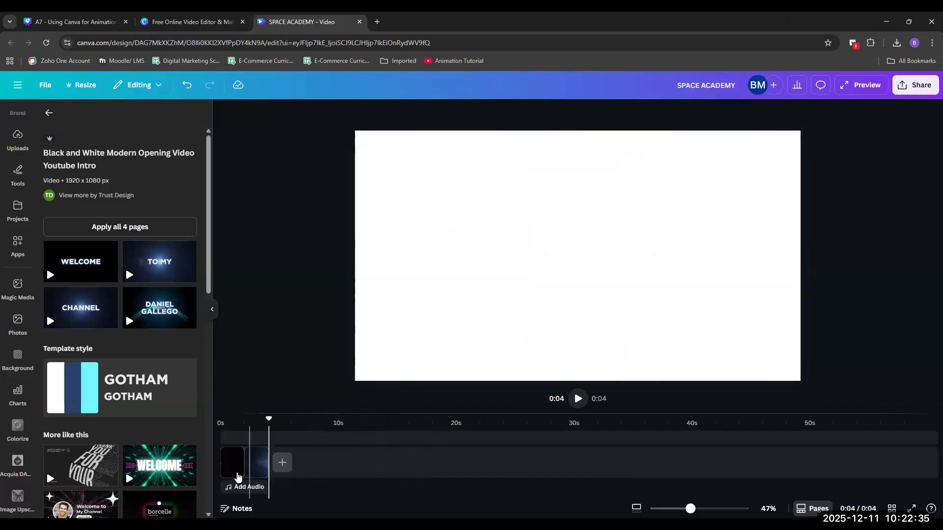
pyautogui.click(254, 482)
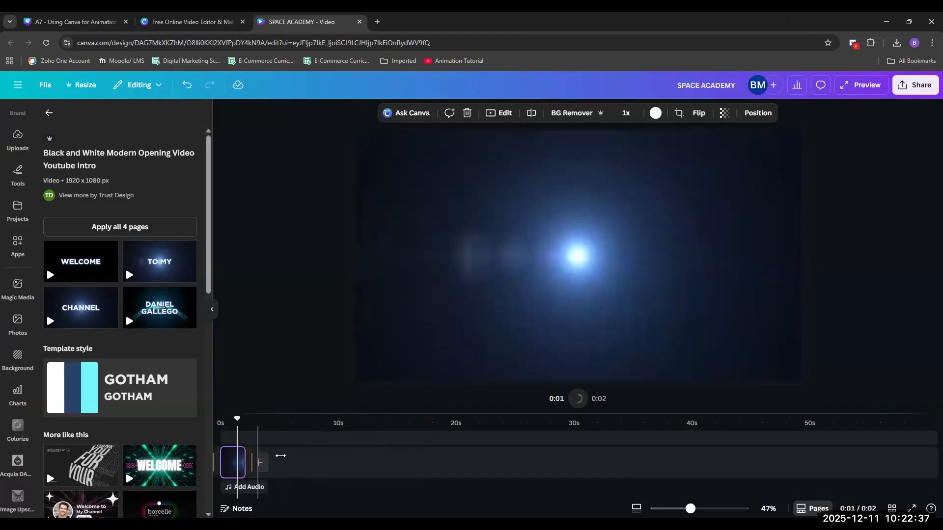
pyautogui.click(320, 469)
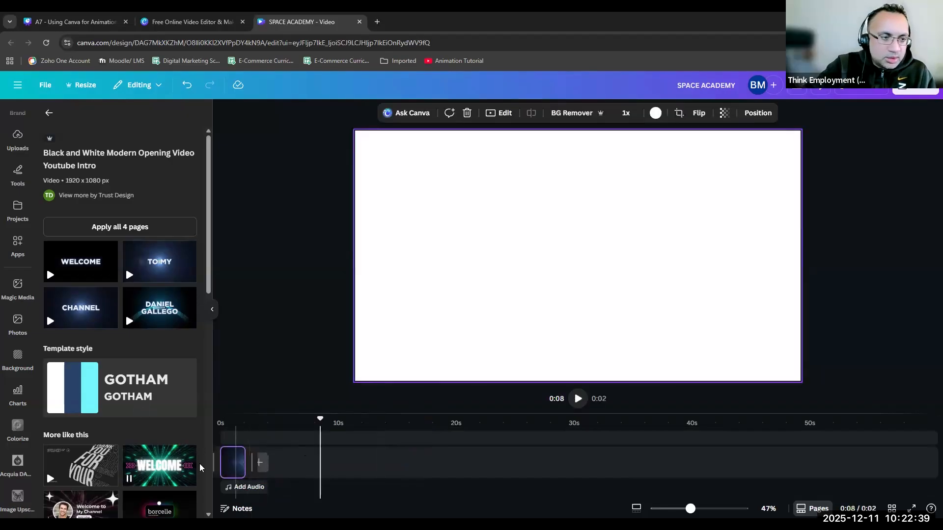
# Step: Add the TO MY page and the template's fourth page, then delete their text and graphic layers, keeping the backgrounds
pyautogui.click(162, 268)
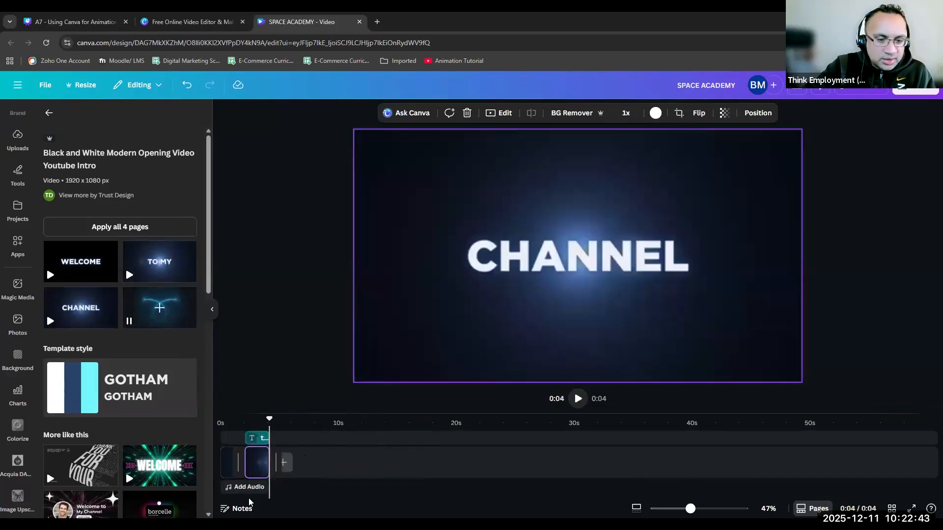
pyautogui.click(254, 434)
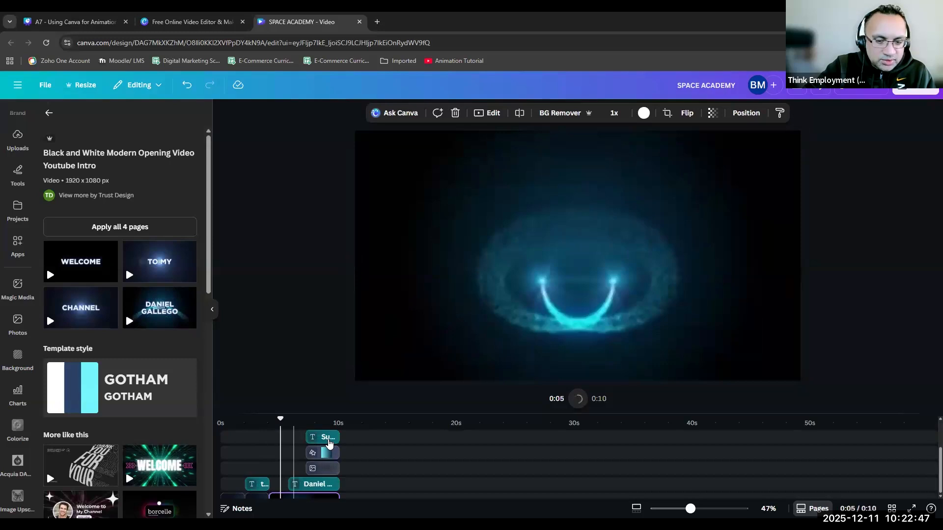
pyautogui.scroll(-1, 330, 446)
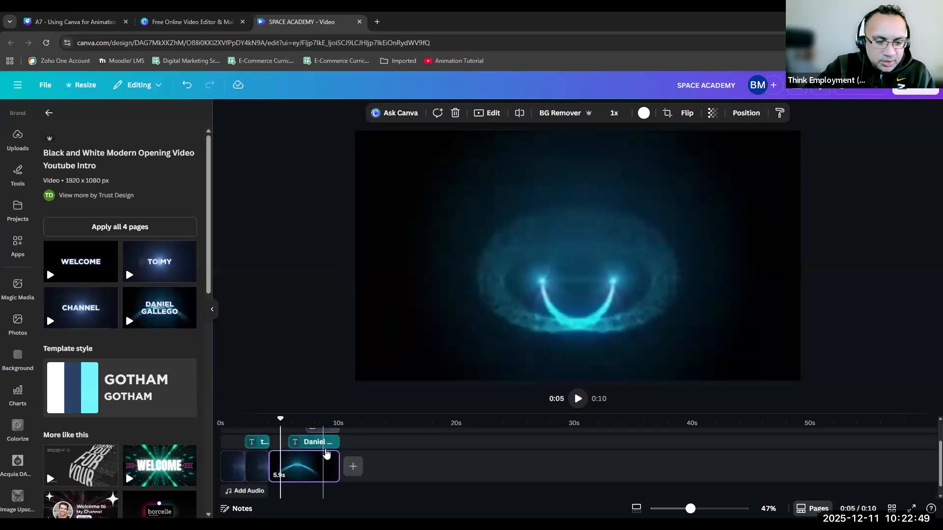
pyautogui.click(322, 442)
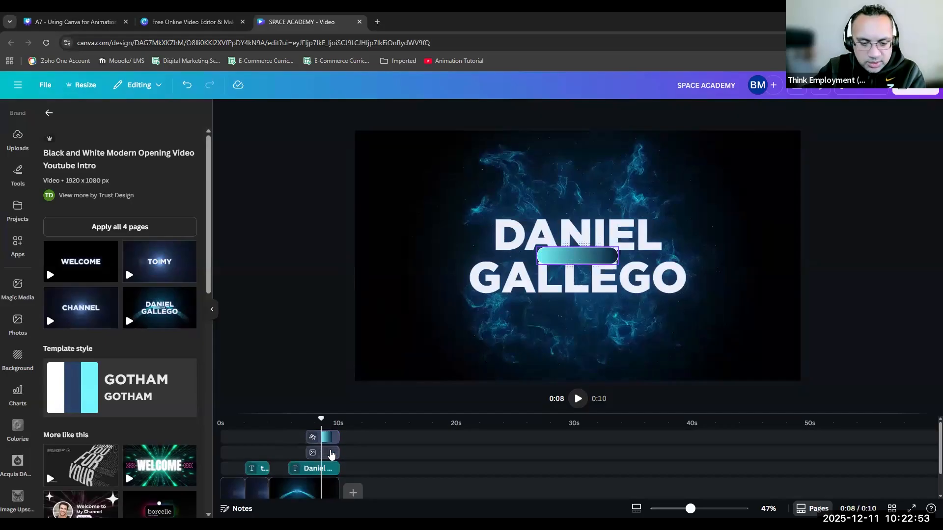
pyautogui.click(328, 463)
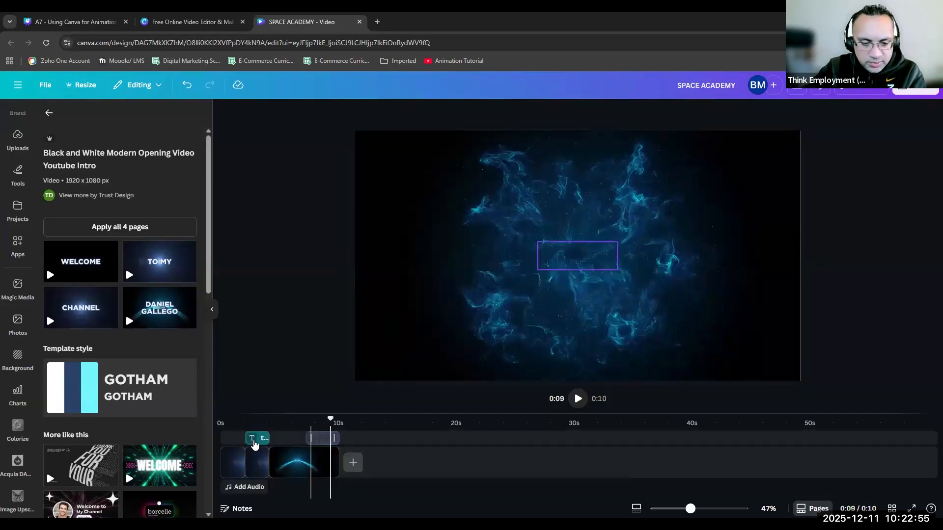
pyautogui.click(255, 442)
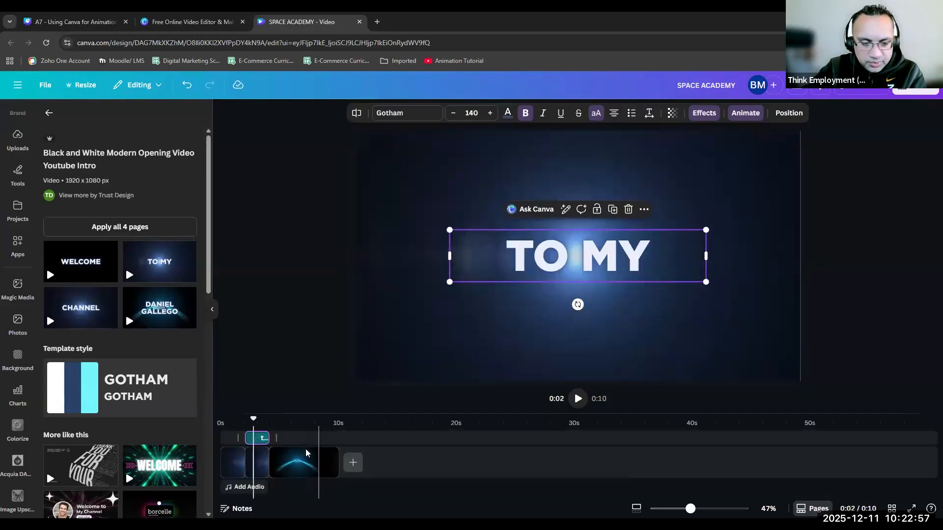
pyautogui.click(306, 453)
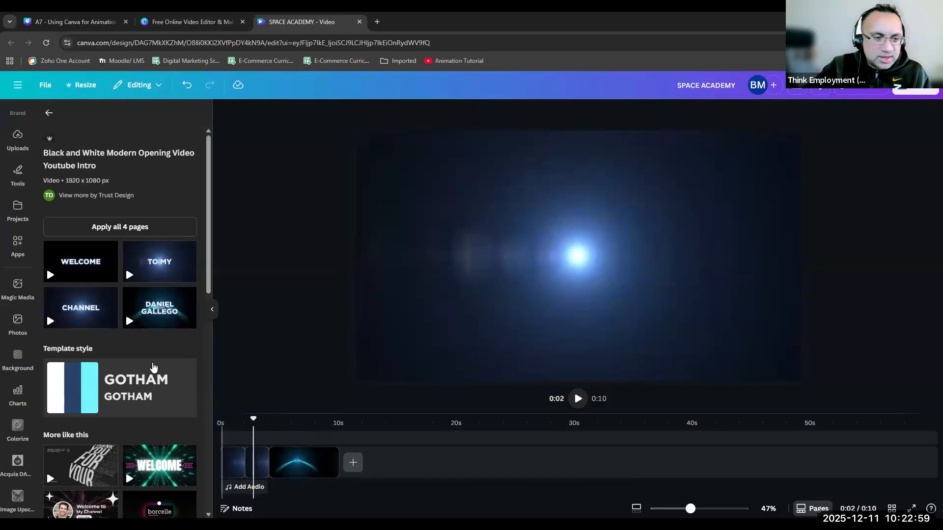
# Step: Preview the template's WELCOME page and play the video's bare page backgrounds from the start
pyautogui.click(50, 275)
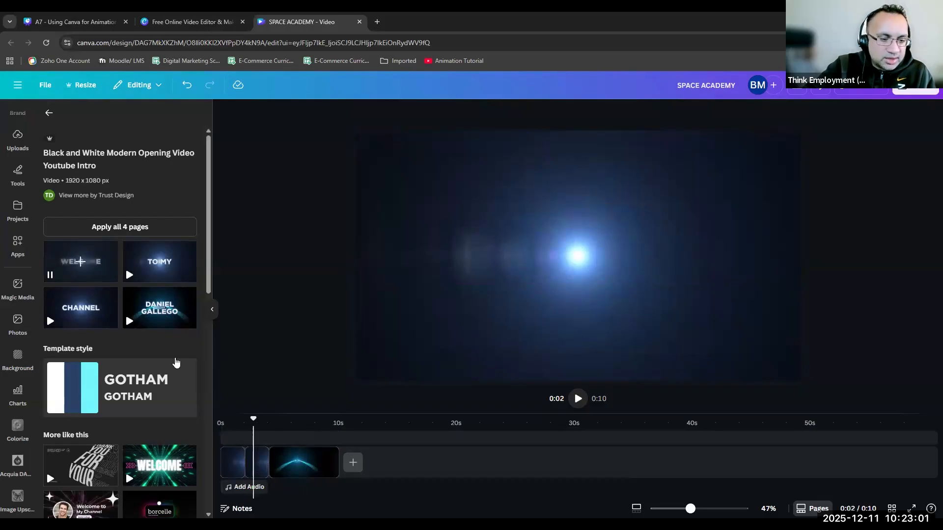
pyautogui.click(227, 424)
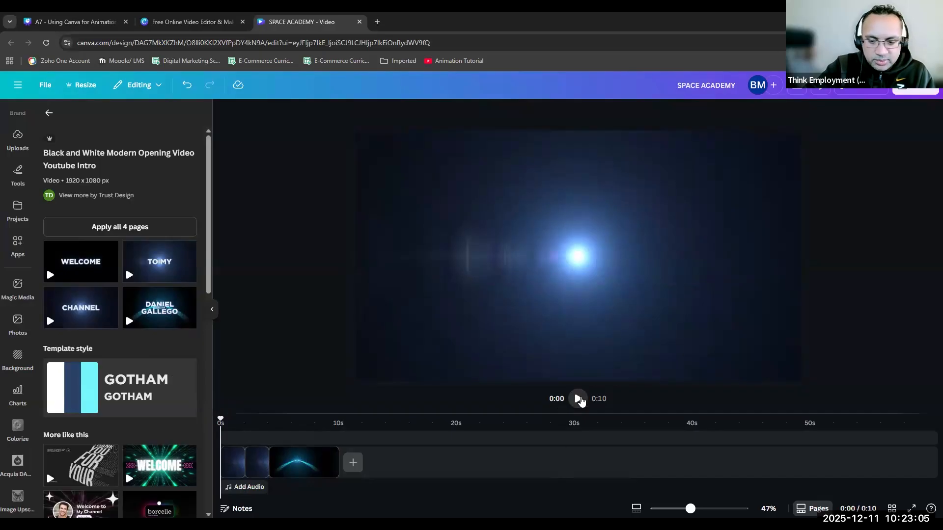
pyautogui.press('space')
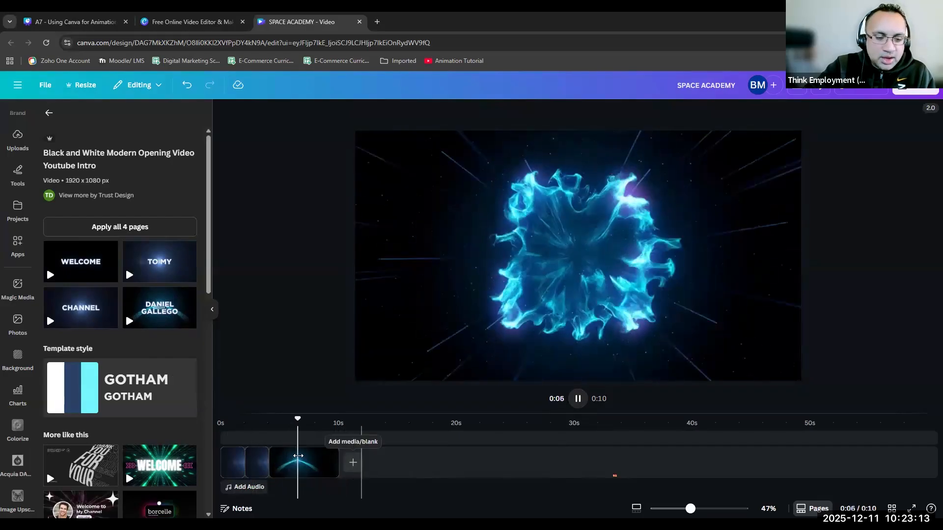
# Step: Delete all three remaining background pages to empty the timeline
pyautogui.click(297, 460)
pyautogui.press('Delete')
pyautogui.press('Delete')
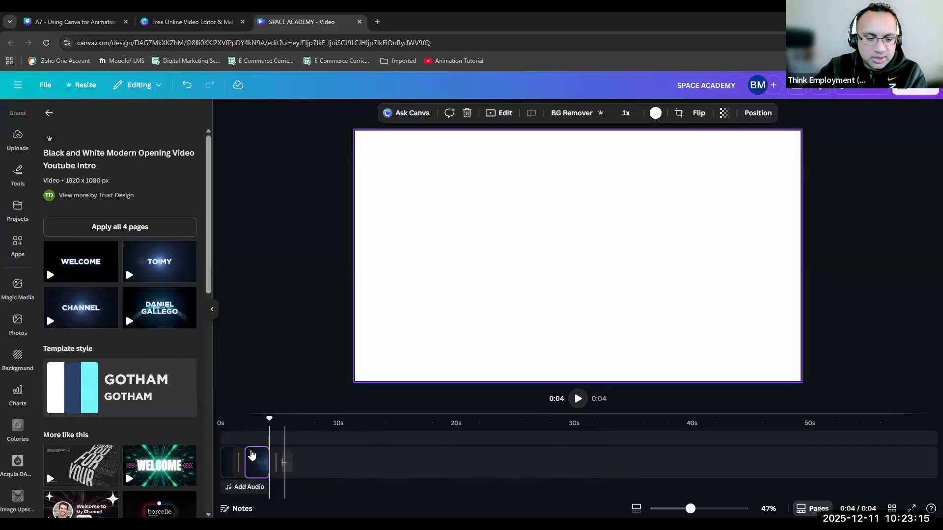
pyautogui.press('Delete')
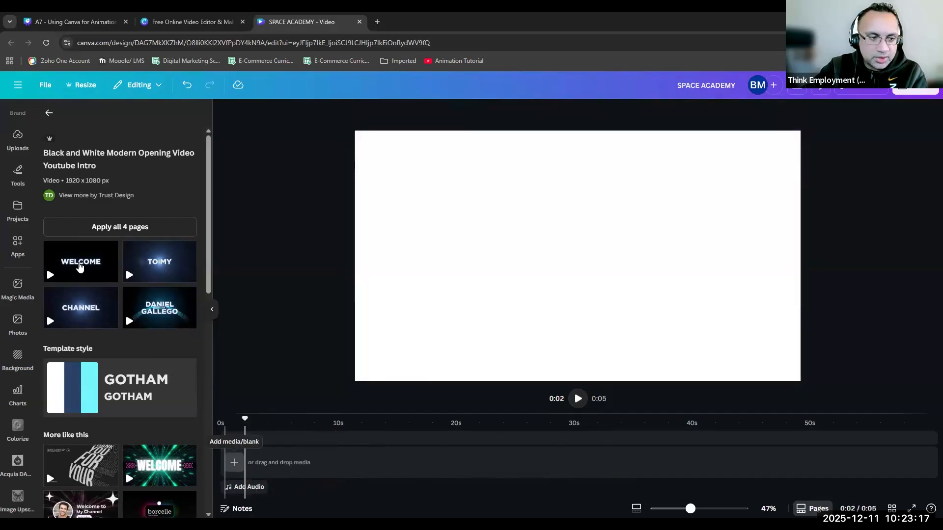
# Step: Add the template's WELCOME page to the empty timeline, enlarge the timeline area and select the WELCOME text
pyautogui.hotkey('ctrl', 'z')
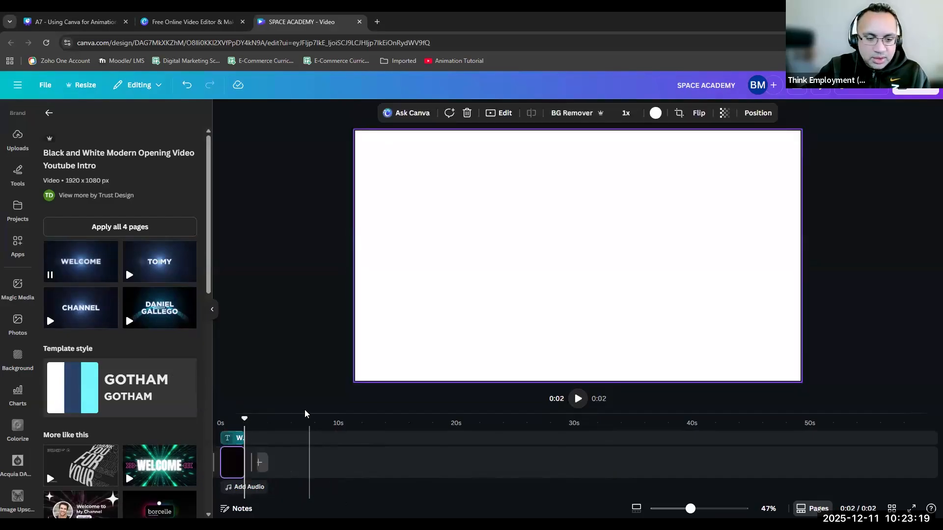
pyautogui.moveTo(308, 412); pyautogui.dragTo(310, 302)
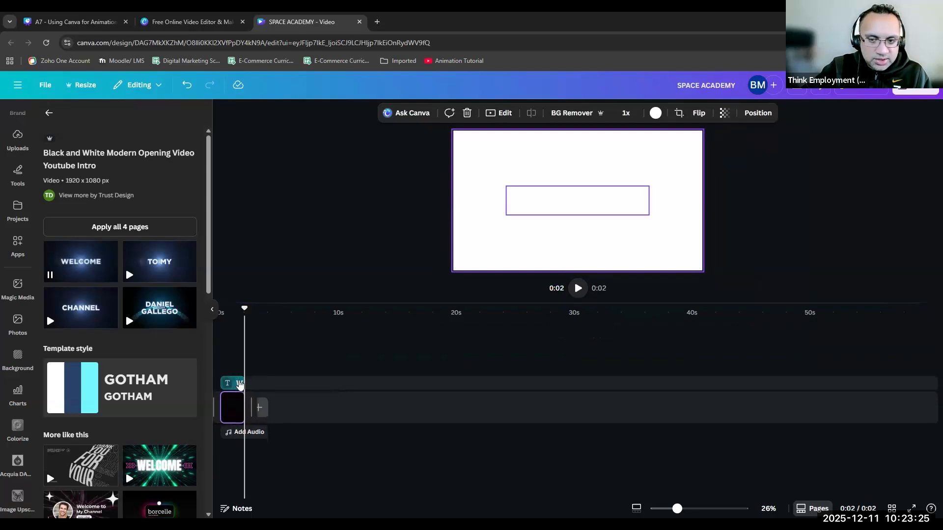
pyautogui.click(238, 383)
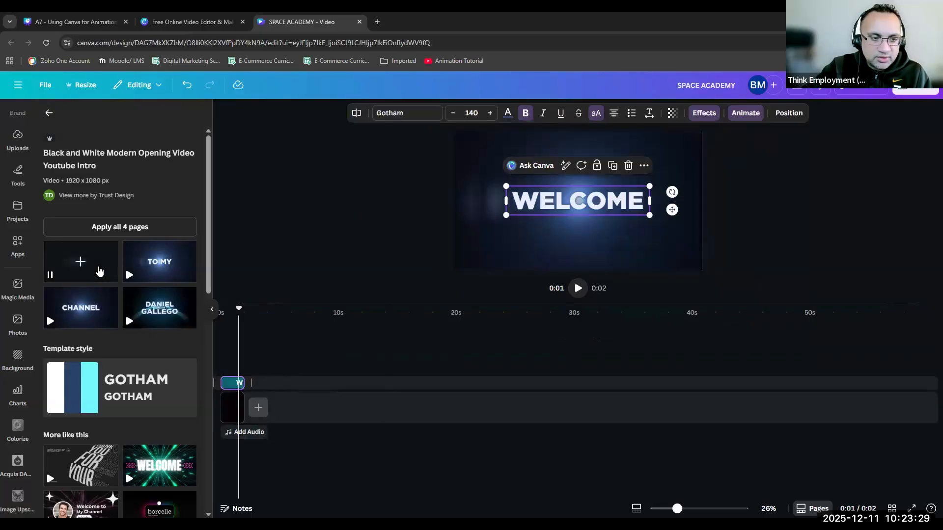
# Step: Add the TO MY and CHANNEL pages after the WELCOME page, playing the video after each addition
pyautogui.click(139, 269)
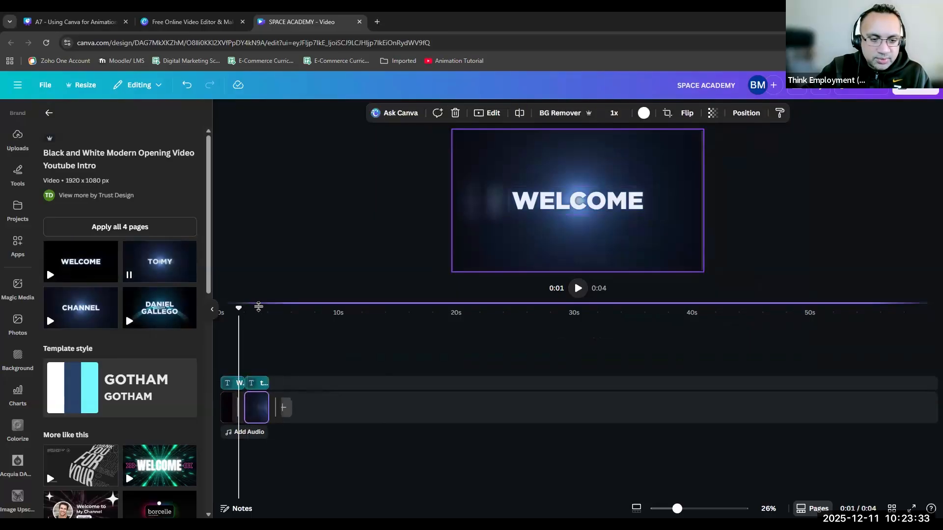
pyautogui.click(578, 291)
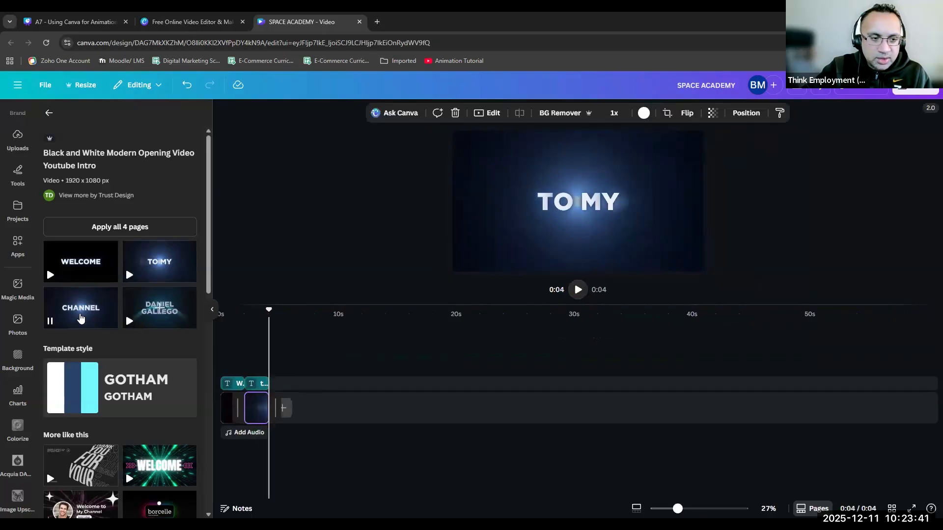
pyautogui.click(81, 318)
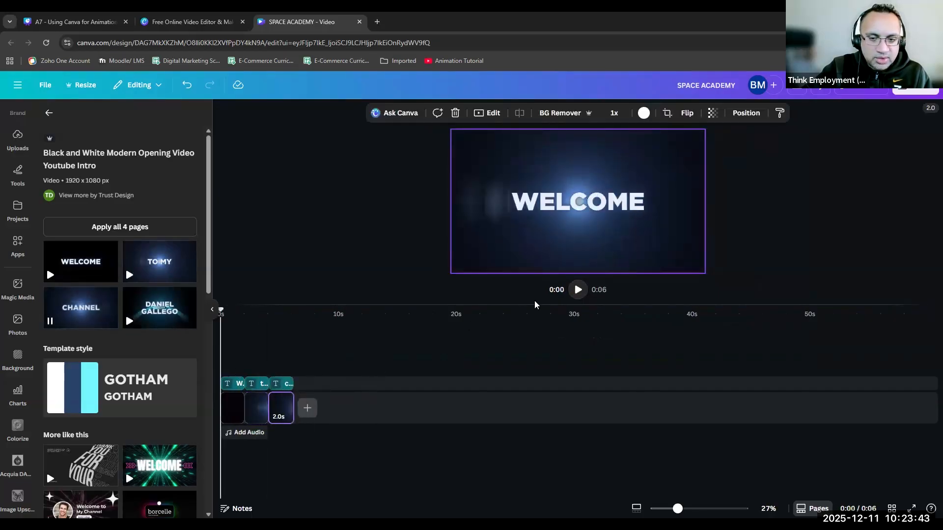
pyautogui.click(578, 291)
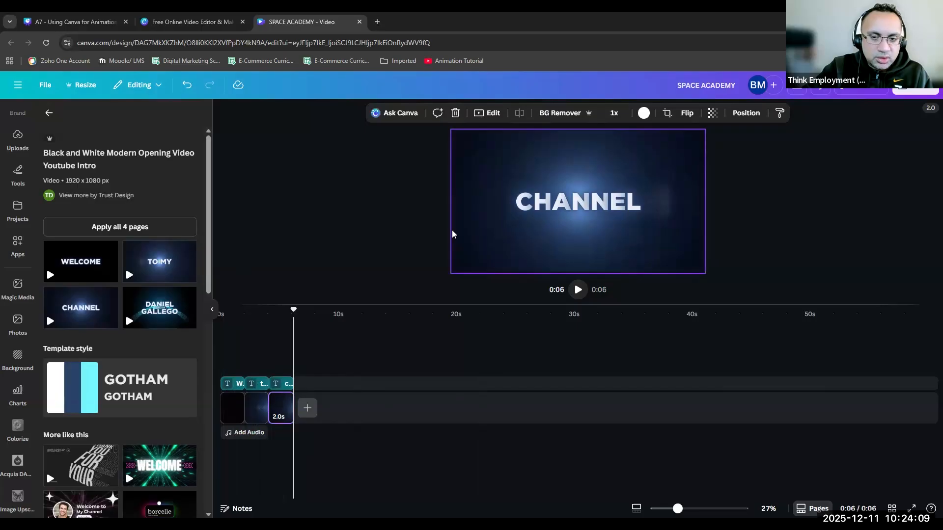
# Step: Look through the similar templates suggested for the opening video template
pyautogui.click(520, 227)
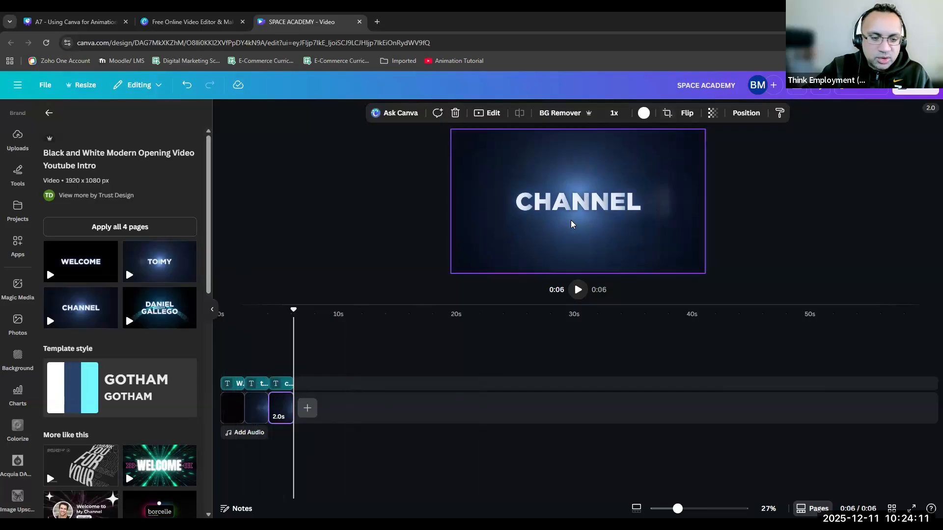
pyautogui.scroll(-10, 114, 393)
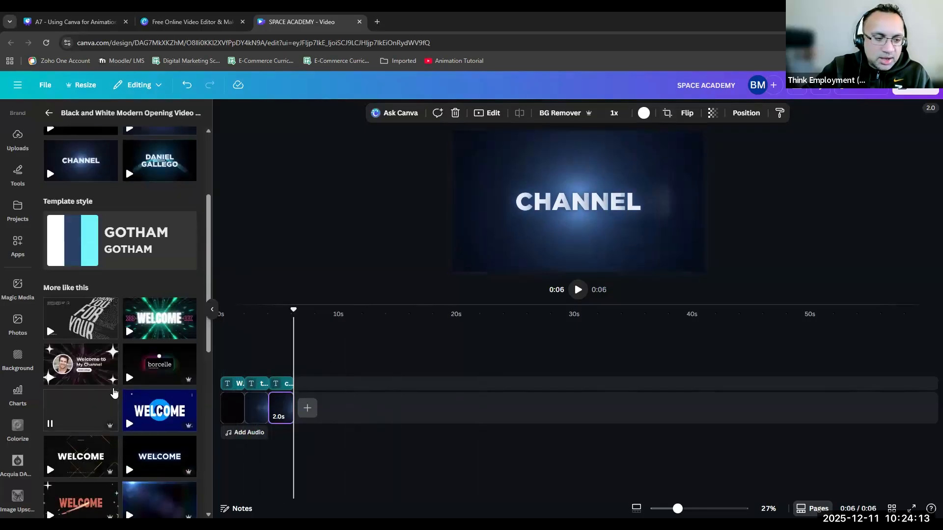
pyautogui.scroll(10, 113, 393)
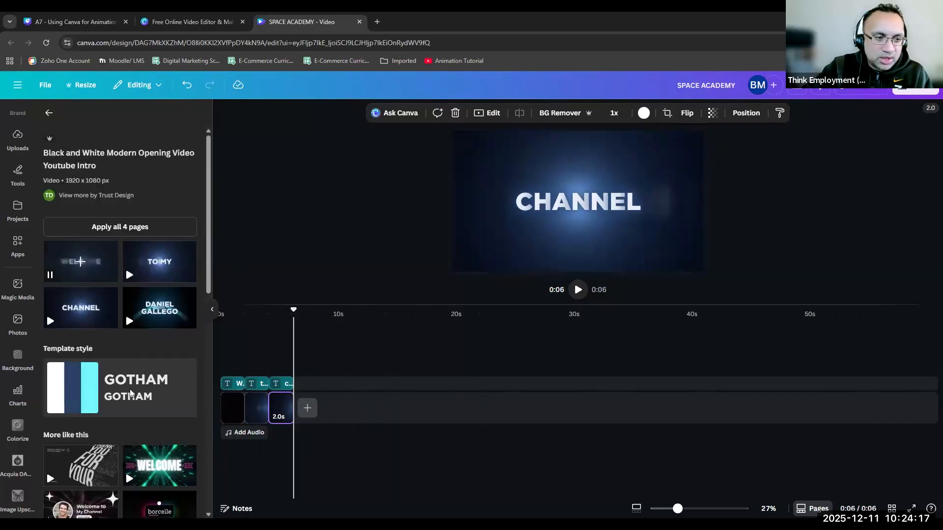
# Step: Check the templates similar to the opening video template, return to the full template list and browse its animated intro designs
pyautogui.scroll(-1, 139, 403)
pyautogui.scroll(-10, 138, 404)
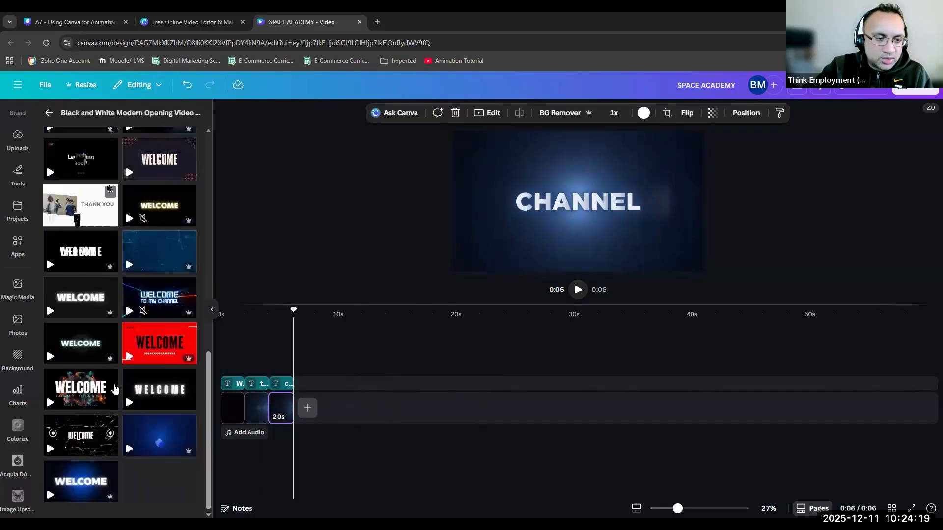
pyautogui.scroll(10, 143, 428)
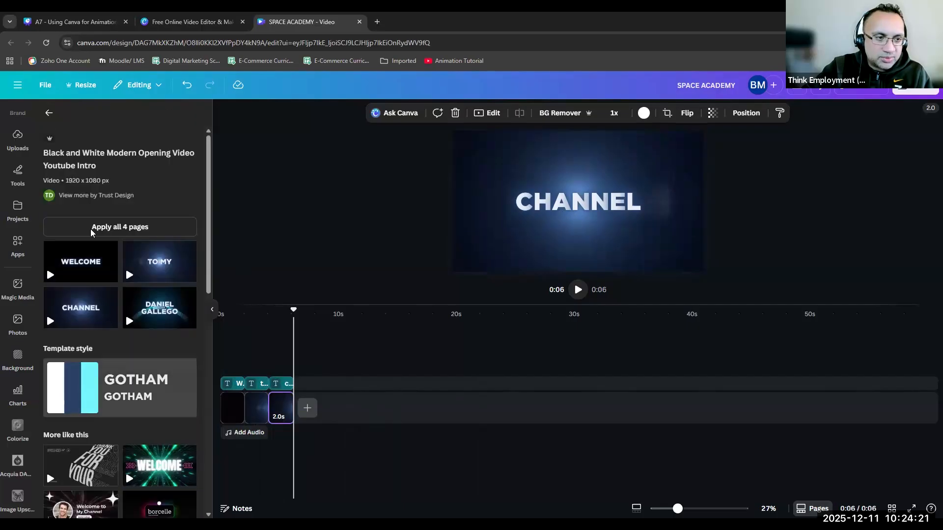
pyautogui.click(49, 114)
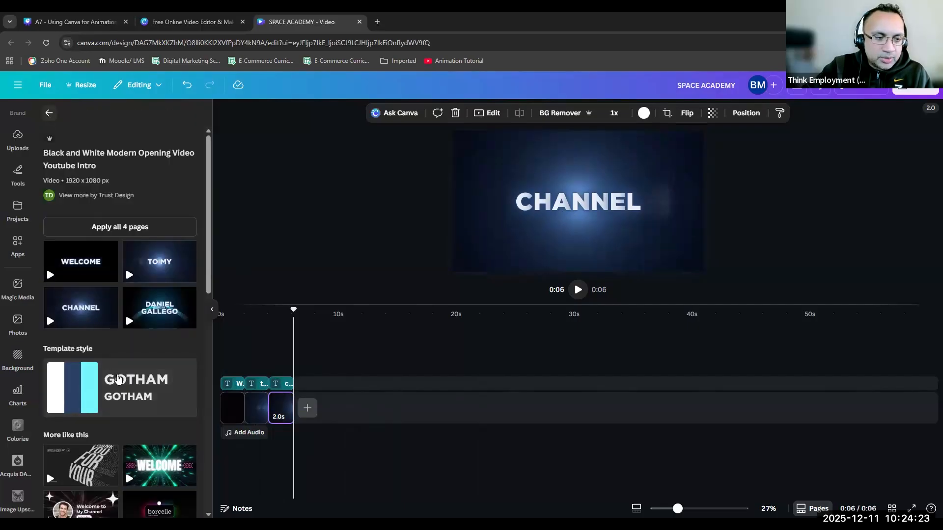
pyautogui.scroll(-5, 154, 427)
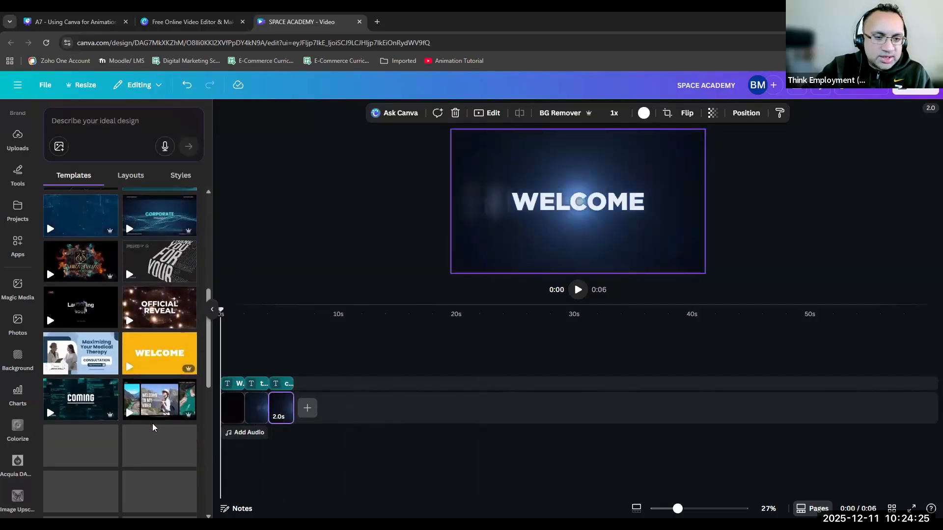
pyautogui.scroll(-7, 133, 378)
pyautogui.scroll(4, 138, 393)
pyautogui.scroll(3, 139, 393)
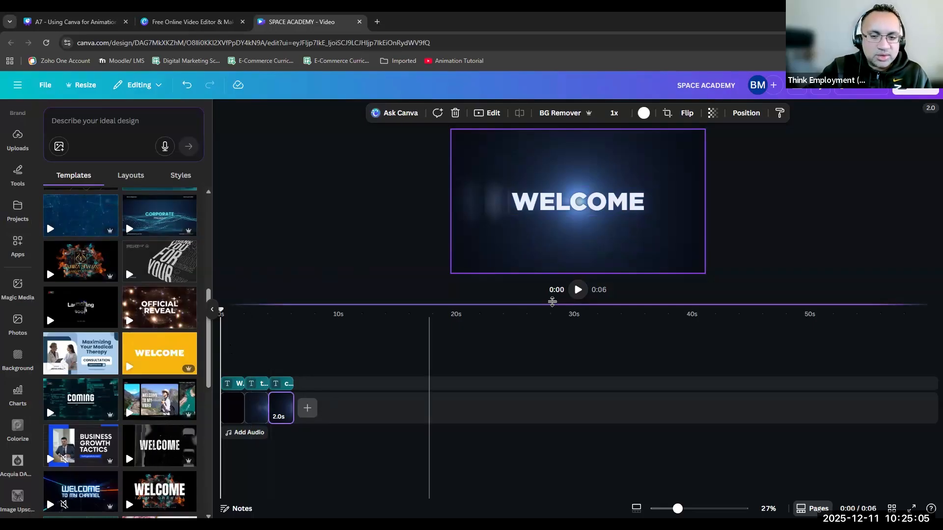
# Step: Play the three-page WELCOME TO MY CHANNEL intro from the start and look further through the available video templates
pyautogui.click(577, 291)
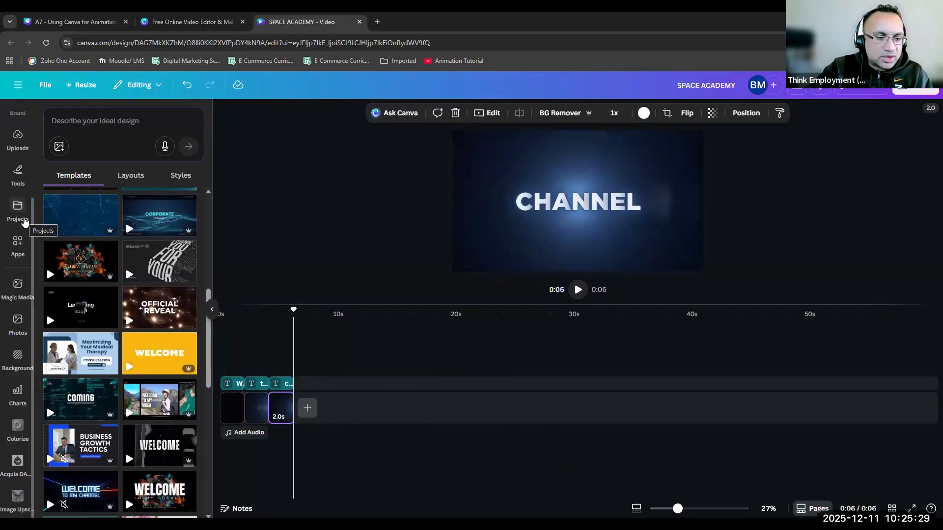
pyautogui.scroll(-1, 82, 310)
pyautogui.scroll(-8, 81, 309)
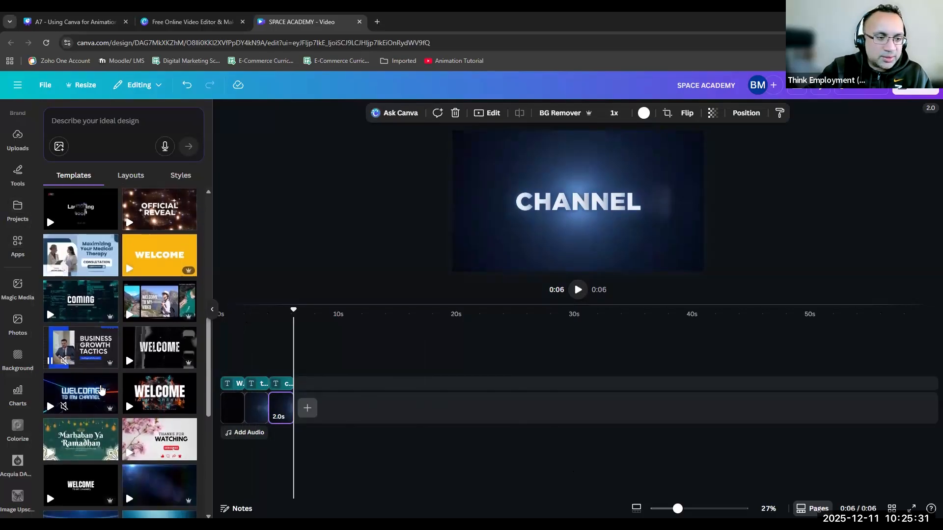
pyautogui.scroll(-2, 113, 398)
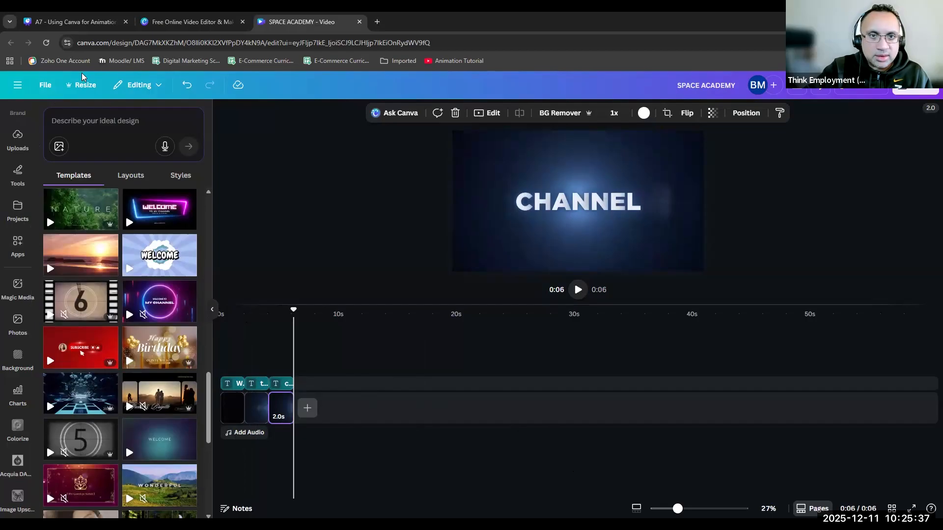
# Step: Search Google in a new browser tab for "canva animation" and open the Magic Animate page, dismissing its Pro trial offer
pyautogui.hotkey('ctrl', 't')
pyautogui.click(401, 211)
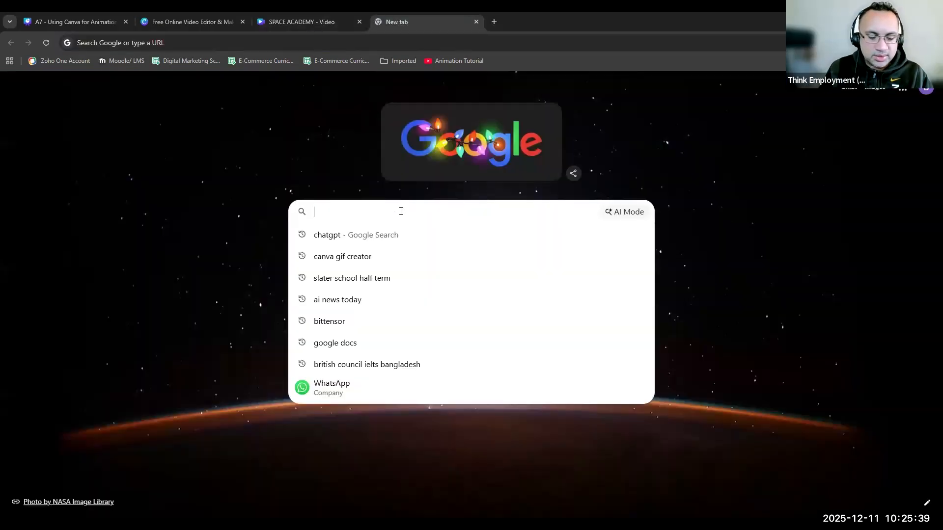
pyautogui.write('CANVA')
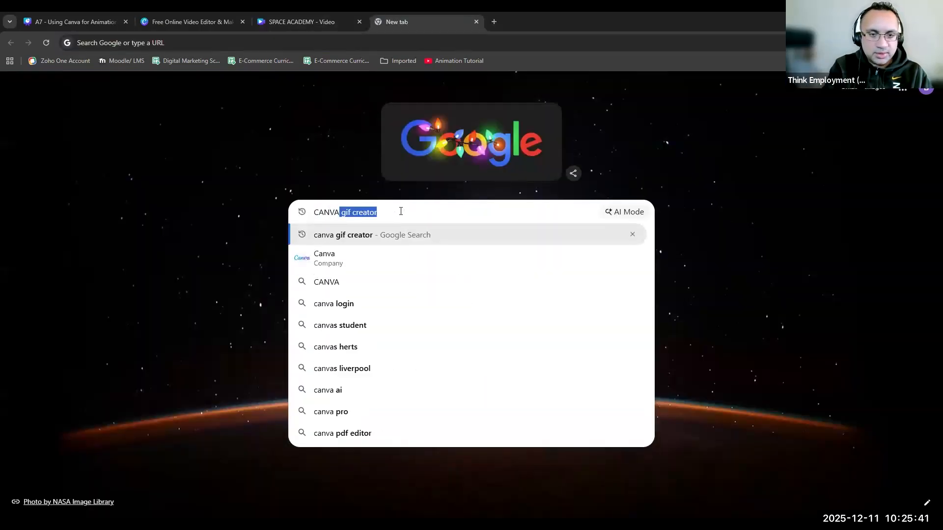
pyautogui.write(' ANIMATION')
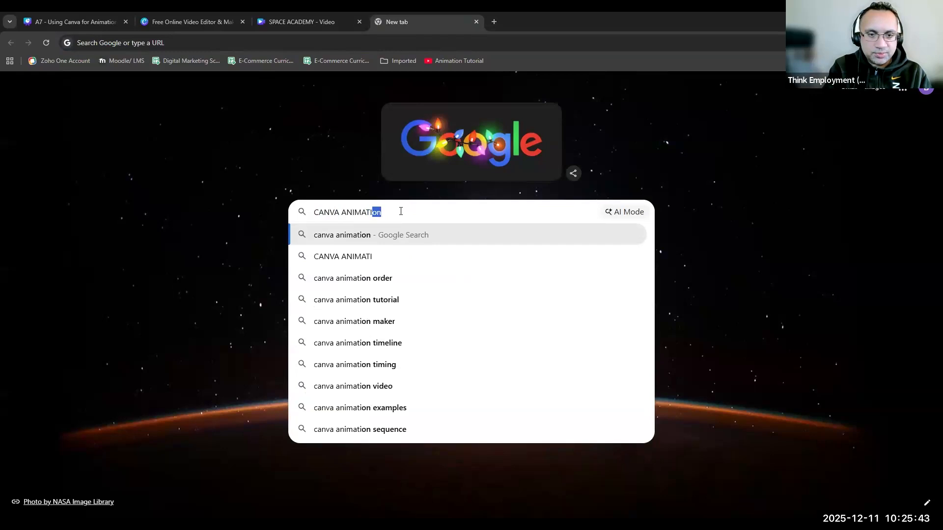
pyautogui.press('Escape')
pyautogui.press('Return')
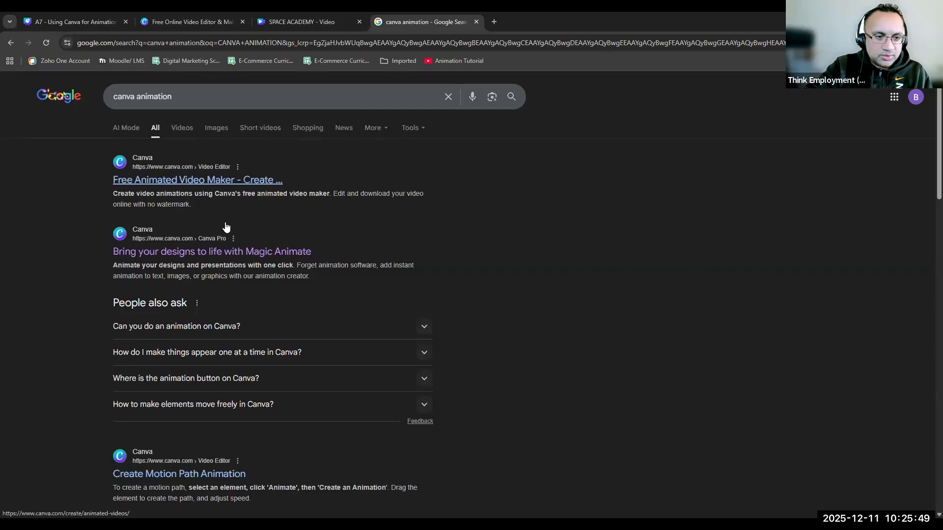
pyautogui.click(240, 253)
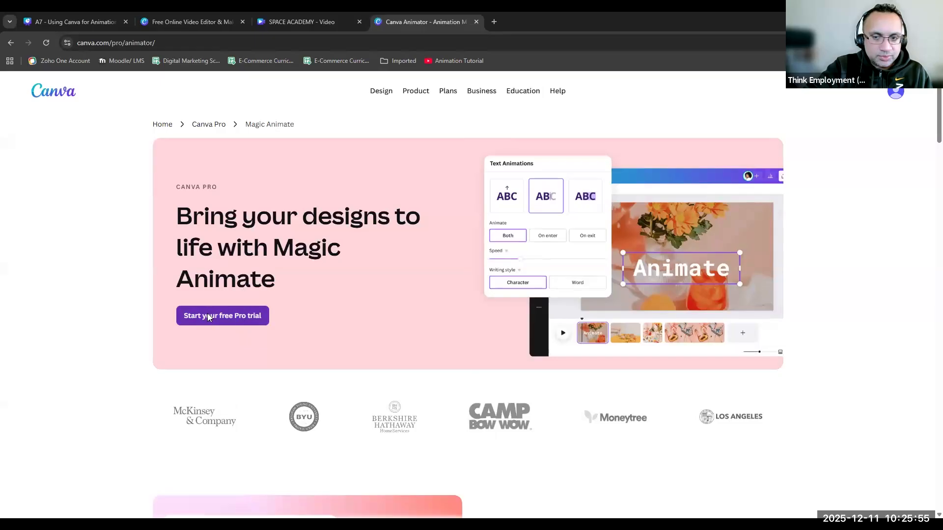
pyautogui.click(209, 317)
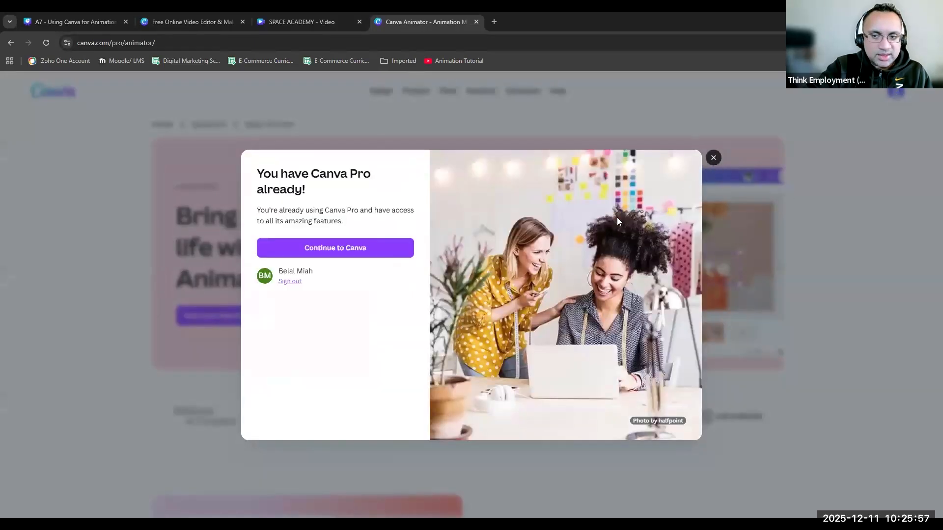
pyautogui.press('Escape')
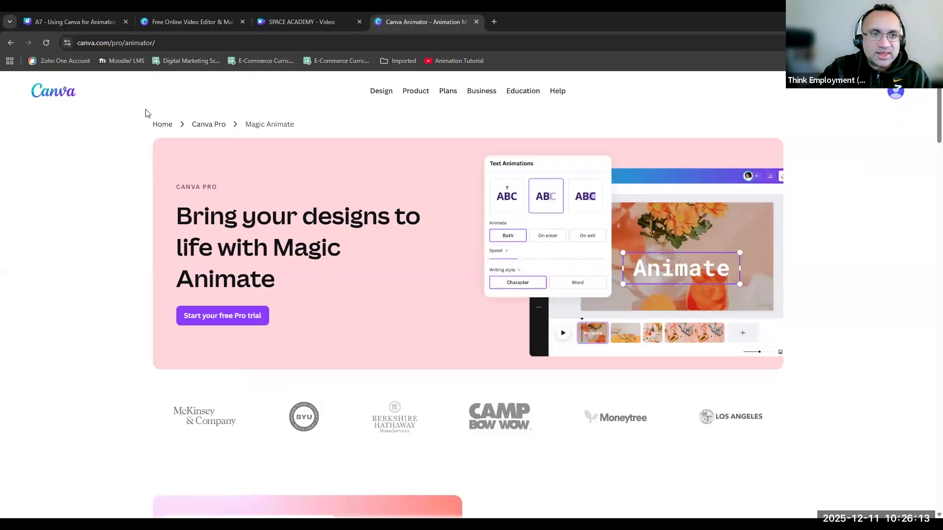
# Step: Return to the SPACE ACADEMY video, add the "Beautiful Memories" page from the Brown and White Photocentric Love Slideshow template as the final clip, and preview it
pyautogui.click(315, 15)
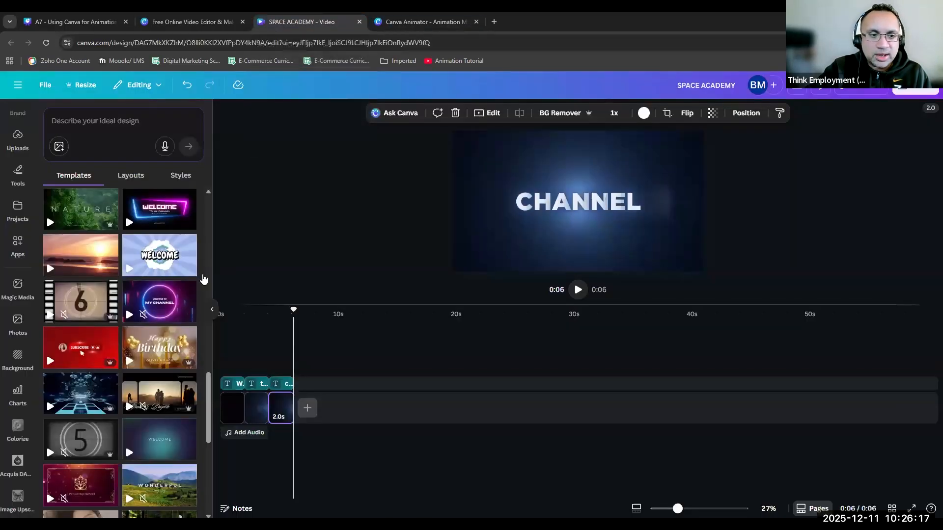
pyautogui.scroll(-5, 204, 279)
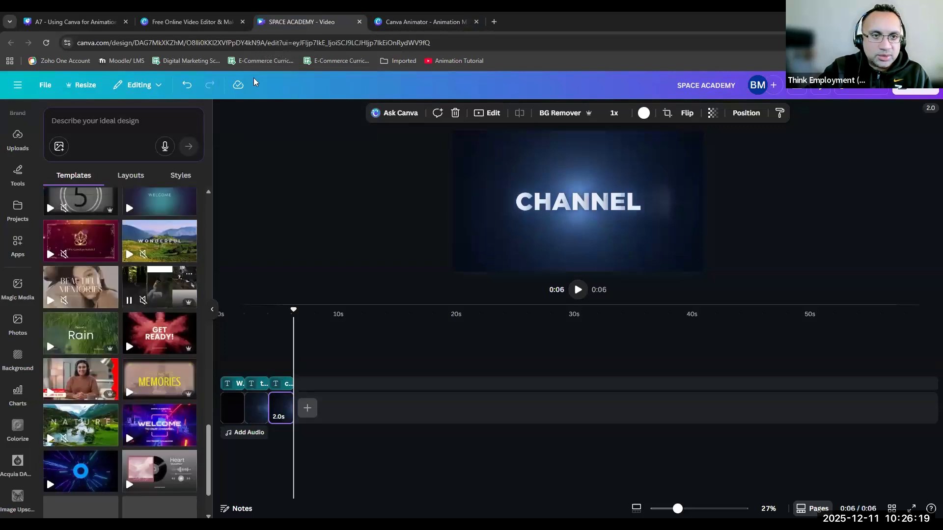
pyautogui.click(418, 14)
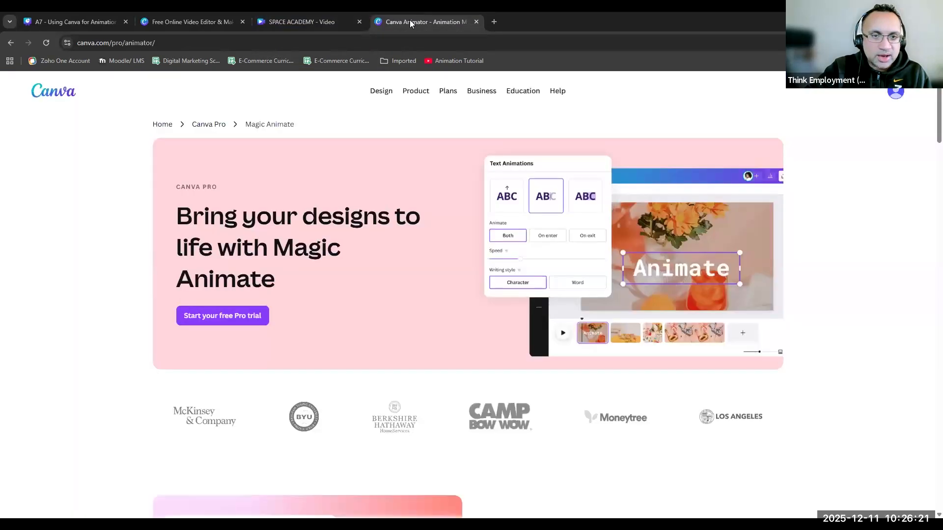
pyautogui.click(321, 17)
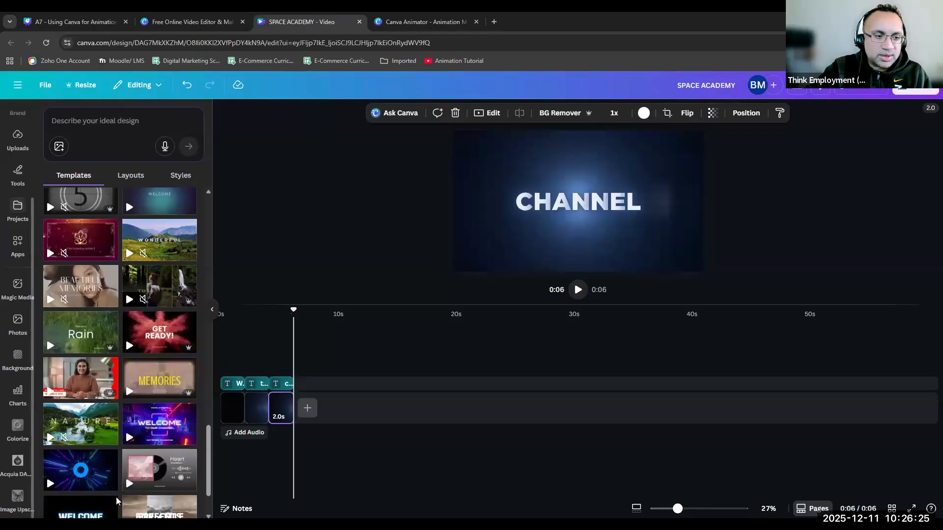
pyautogui.click(77, 290)
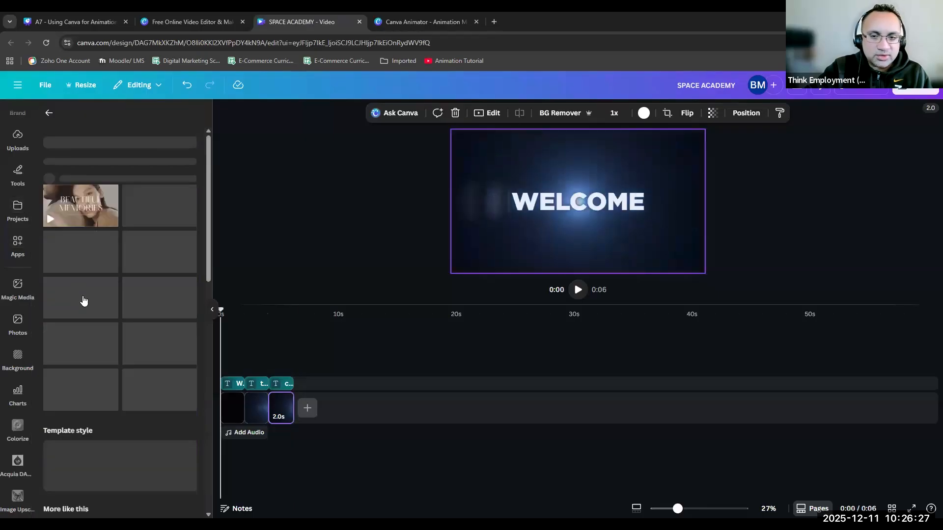
pyautogui.click(109, 253)
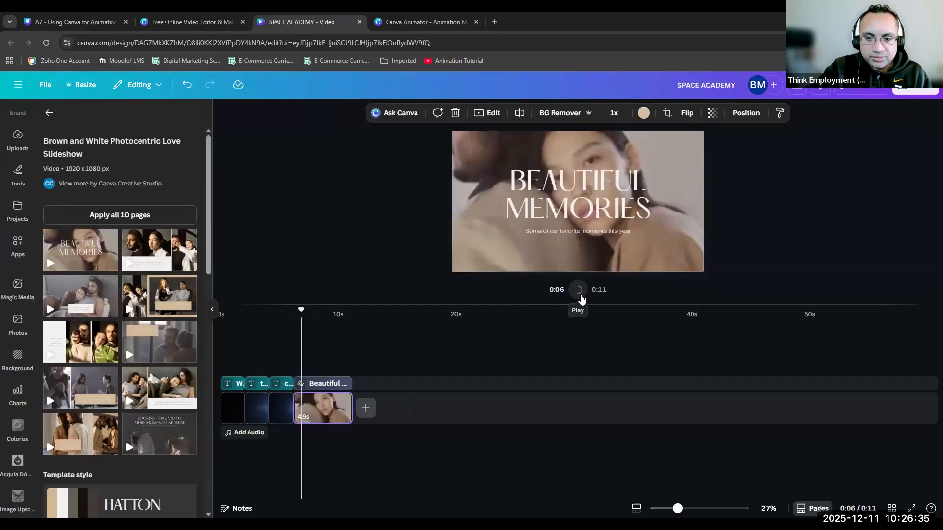
pyautogui.press('space')
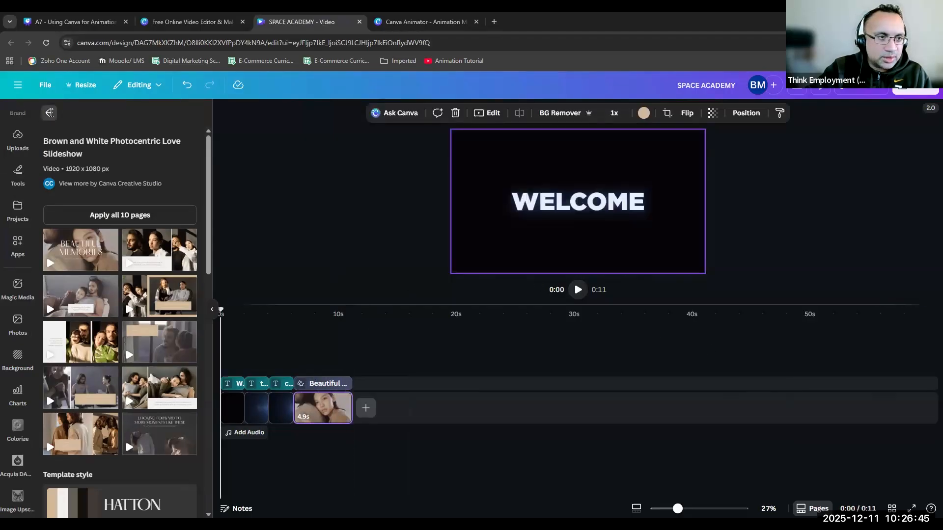
# Step: Go back to the full template list and close the Free Online Video Editor and Canva Animator browser tabs
pyautogui.click(50, 113)
pyautogui.scroll(3, 4, 152)
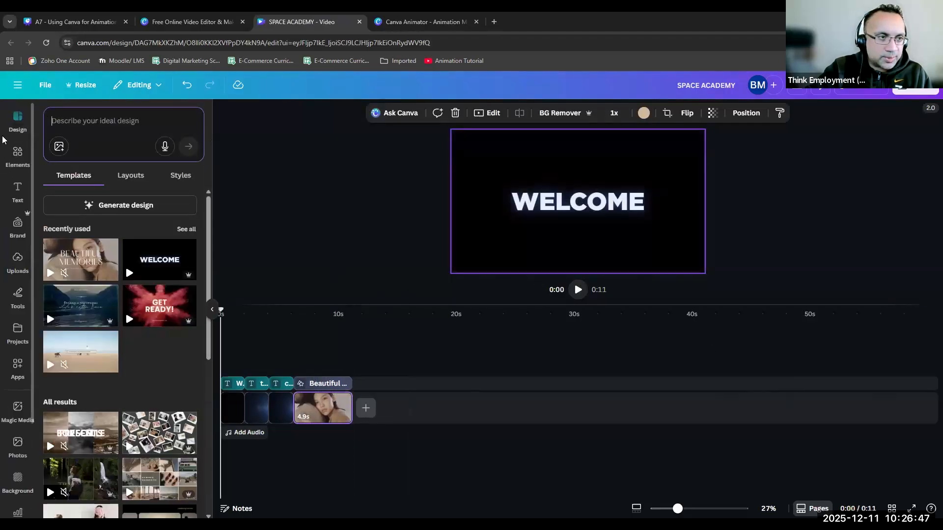
pyautogui.click(6, 125)
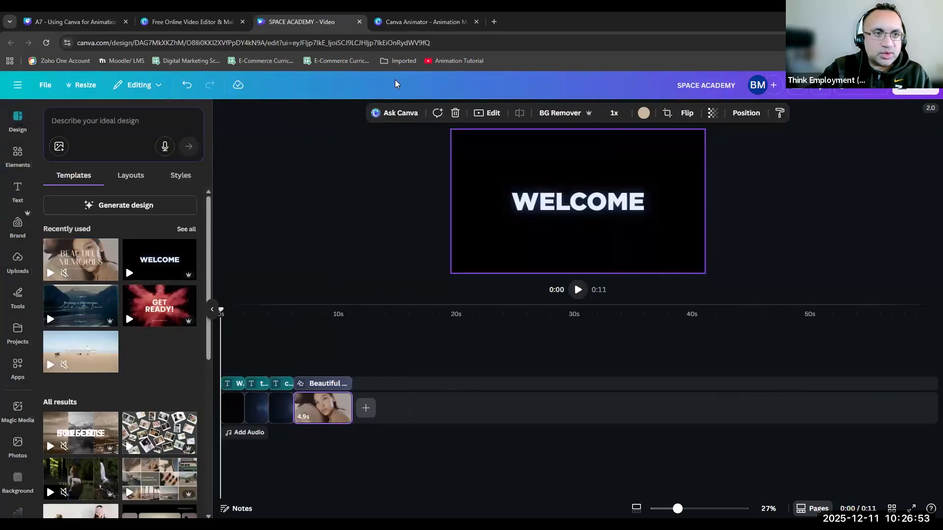
pyautogui.hotkey('ctrl', 'shift', 'Tab')
pyautogui.click(243, 21)
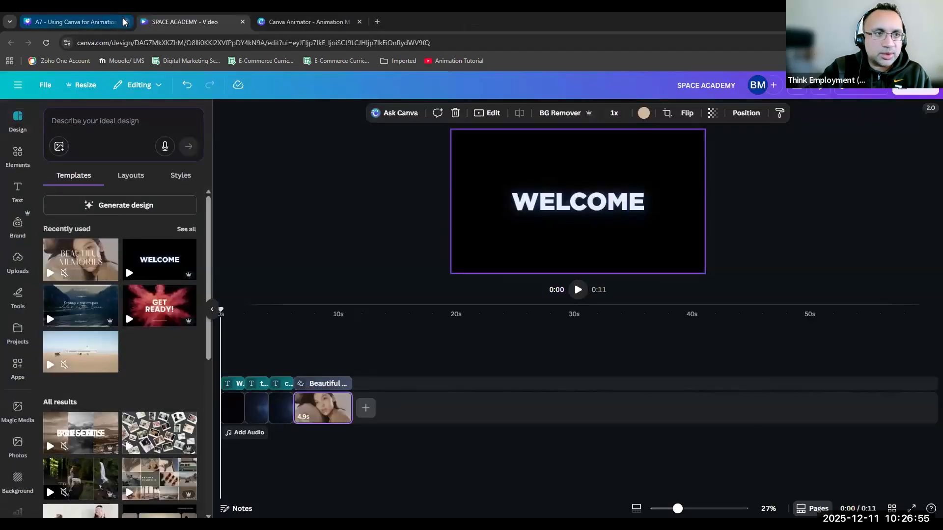
pyautogui.click(319, 21)
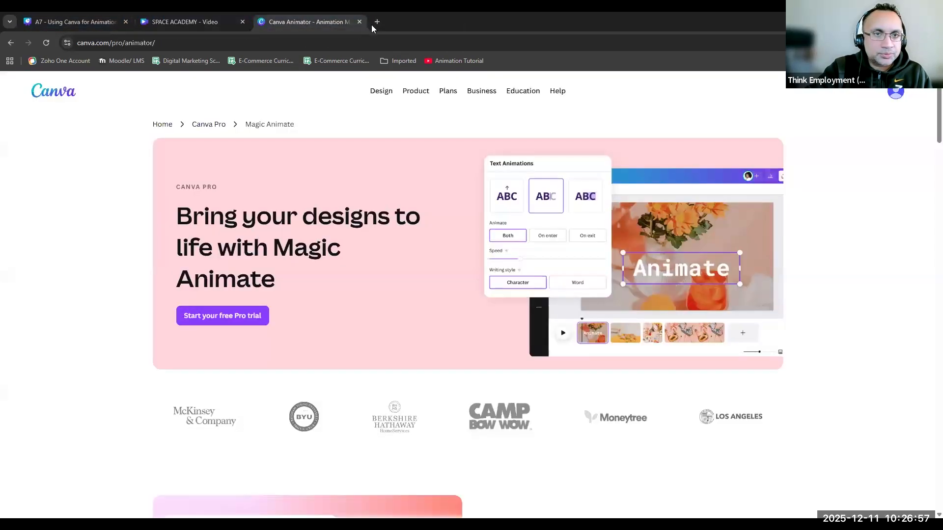
pyautogui.click(359, 22)
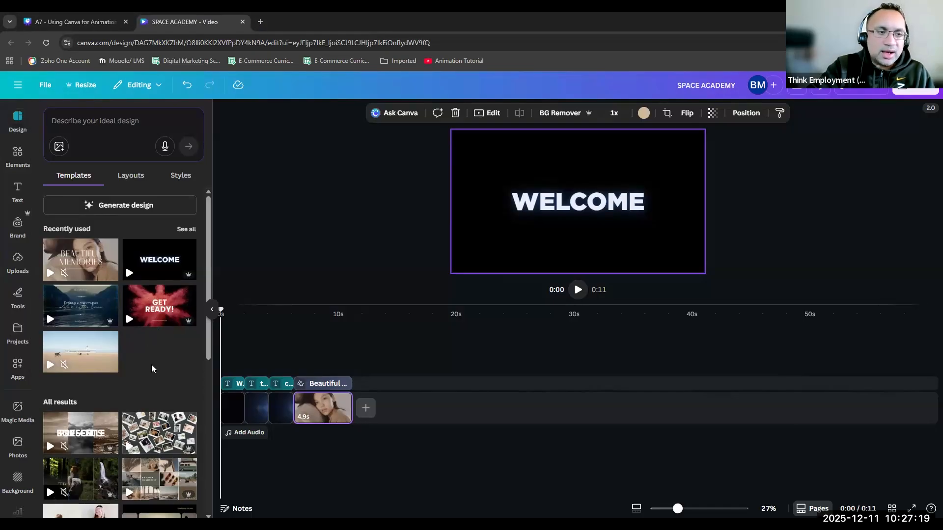
# Step: Find the Nature Travel Youtube Video Intro template and add it after the "Beautiful Memories" clip
pyautogui.moveTo(118, 317)
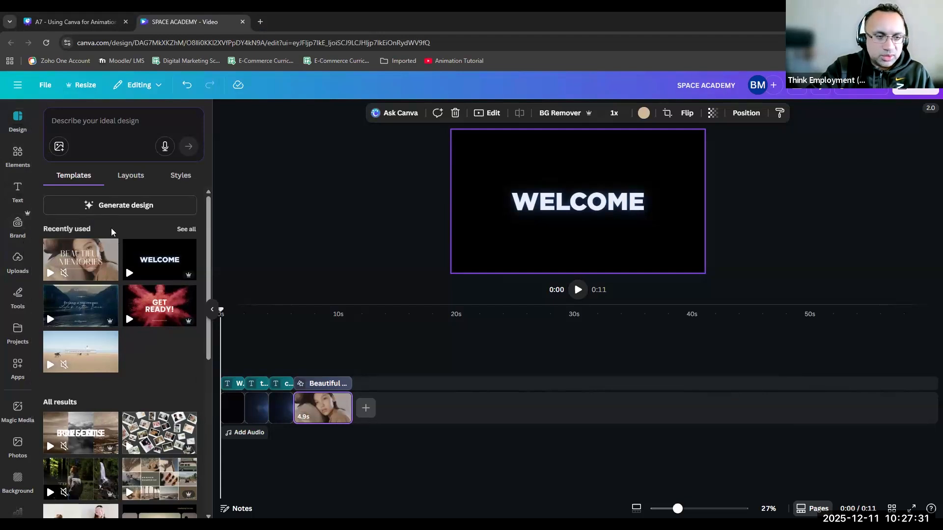
pyautogui.scroll(-10, 166, 387)
pyautogui.scroll(-10, 166, 388)
pyautogui.scroll(-3, 141, 378)
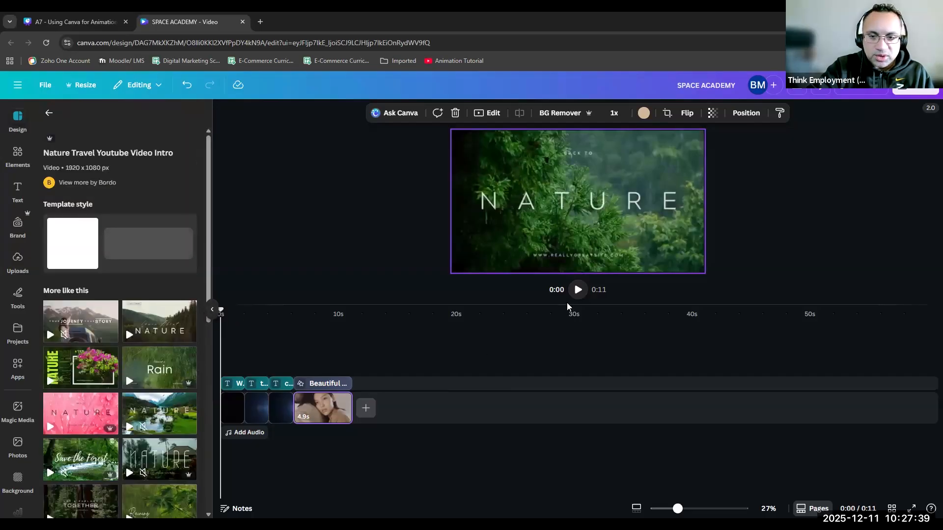
# Step: Play the nature clip from its start on the timeline and stop once its titles have animated in
pyautogui.click(350, 311)
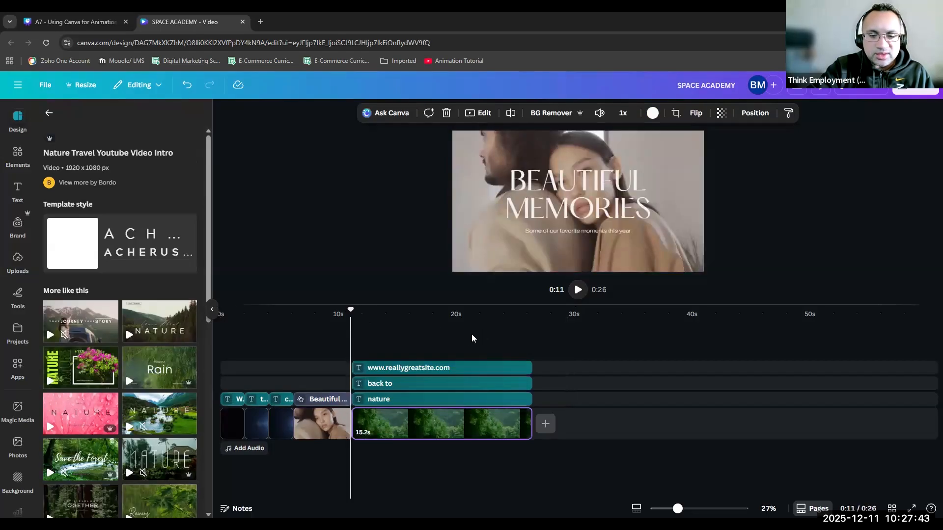
pyautogui.click(353, 313)
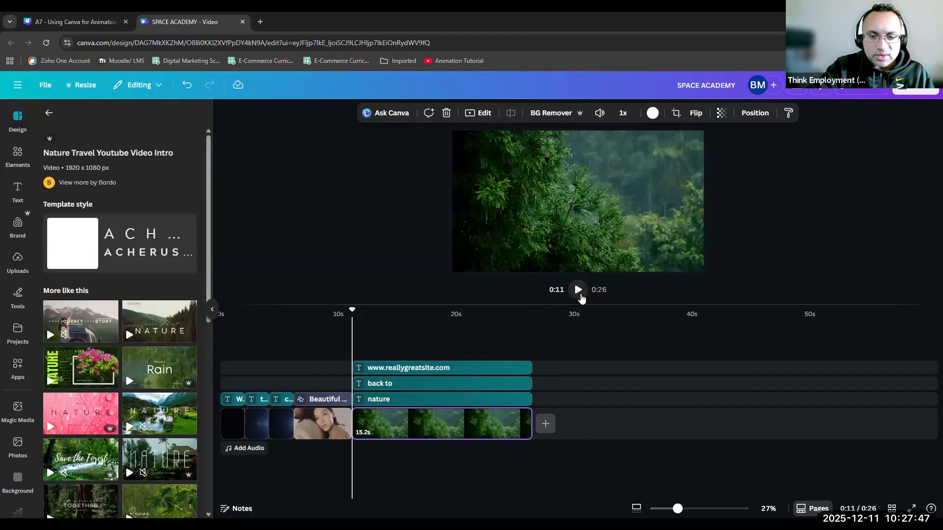
pyautogui.click(578, 290)
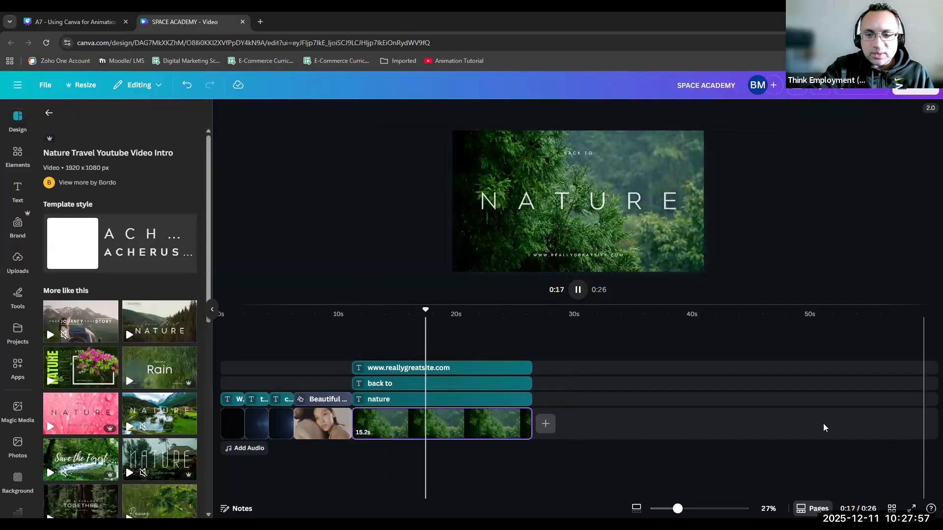
pyautogui.click(548, 217)
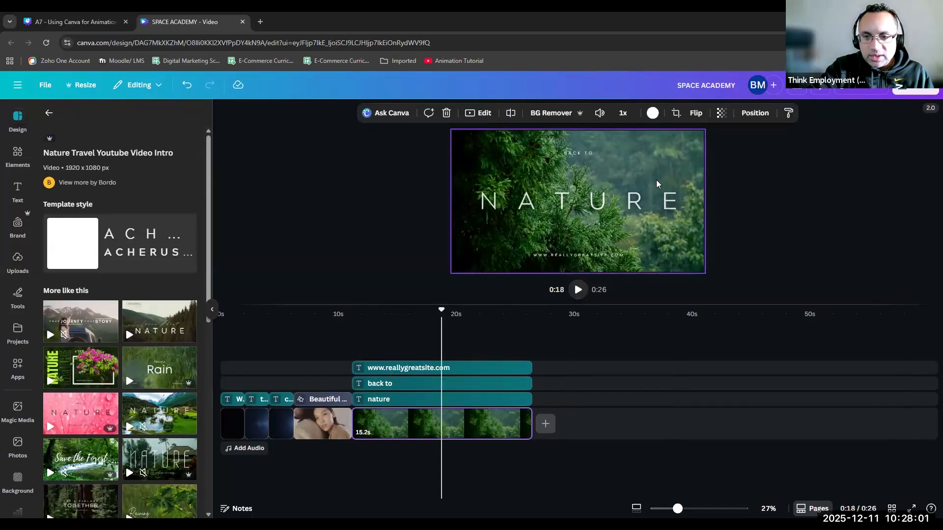
# Step: Replace the "NATURE" heading in the forest clip with "AMAZON"
pyautogui.click(583, 203)
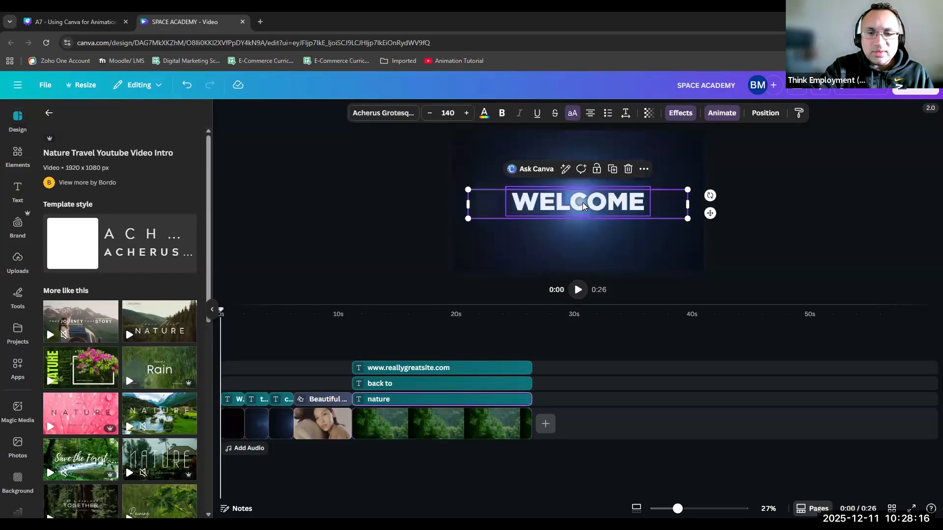
pyautogui.click(421, 369)
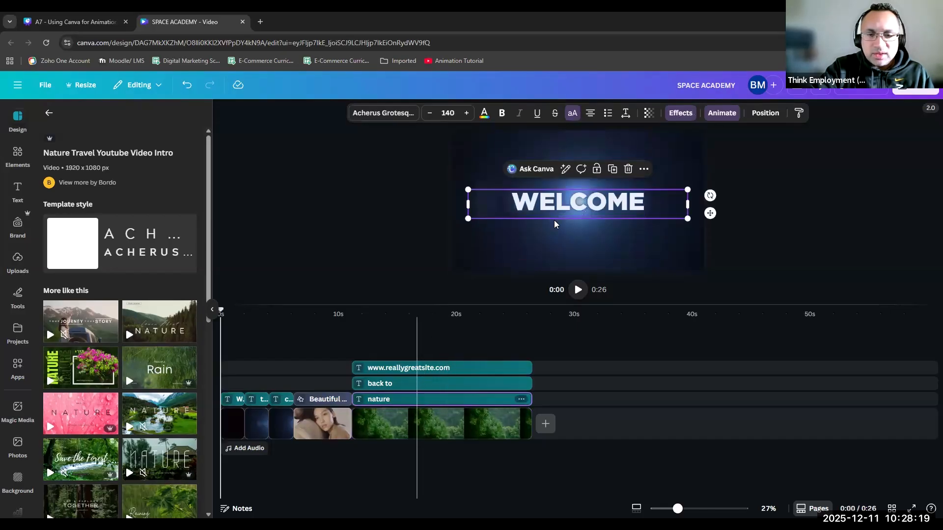
pyautogui.doubleClick(565, 202)
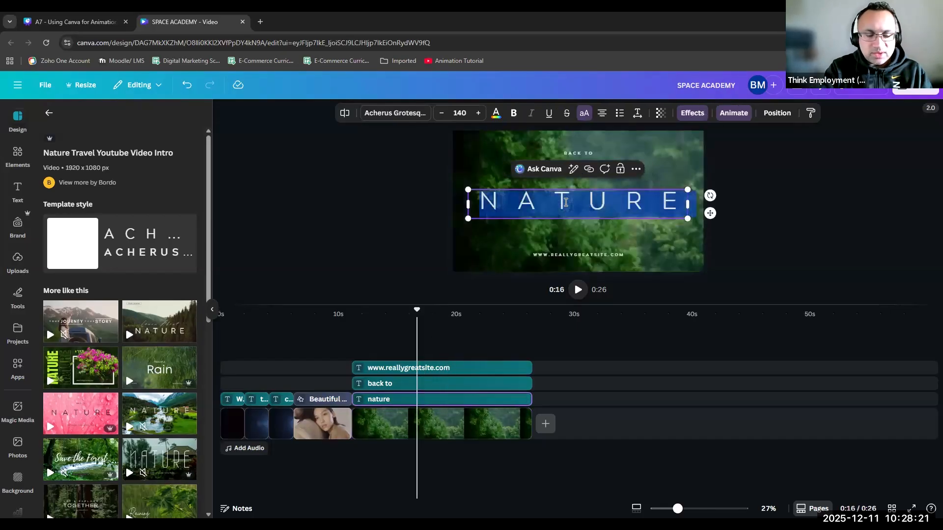
pyautogui.write('AMAZON')
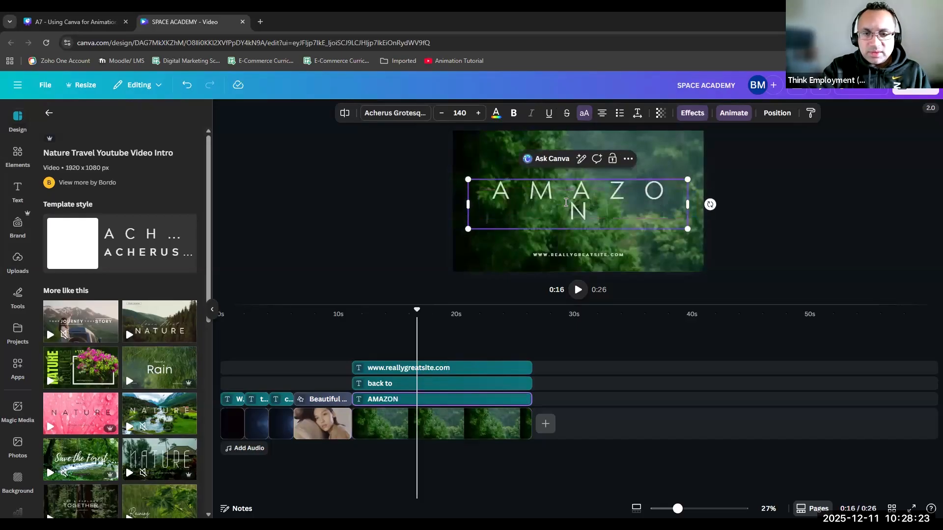
# Step: Reduce the "AMAZON" heading's font size until the word fits on a single line
pyautogui.click(441, 115)
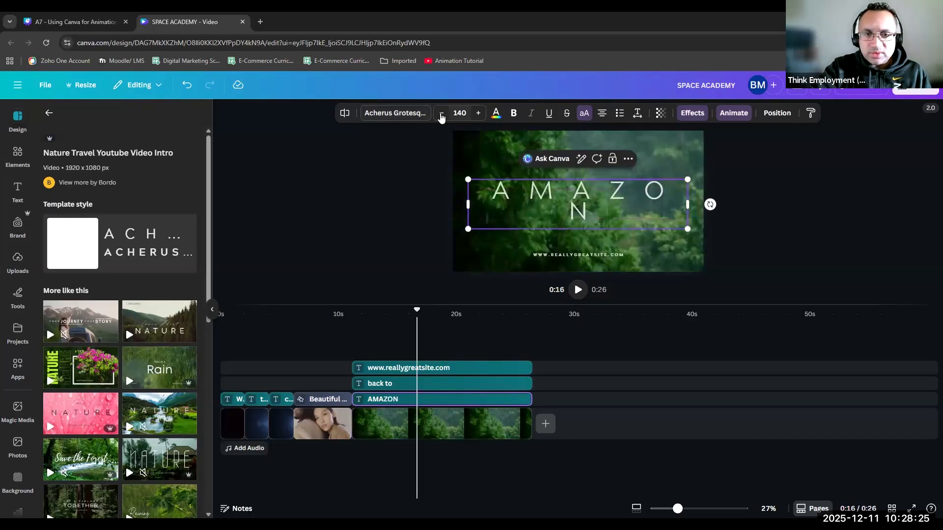
pyautogui.click(442, 115)
pyautogui.click(442, 115)
pyautogui.click(442, 115)
pyautogui.click(441, 115)
pyautogui.click(442, 115)
pyautogui.click(442, 115)
pyautogui.click(441, 115)
pyautogui.click(442, 115)
pyautogui.click(549, 222)
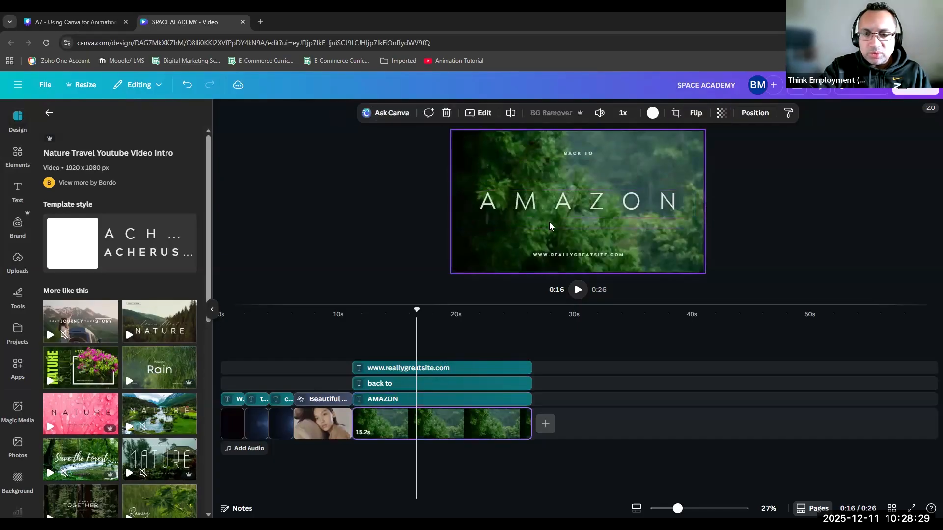
# Step: Preview the edited "AMAZON" clip from its beginning and stop playback
pyautogui.click(352, 318)
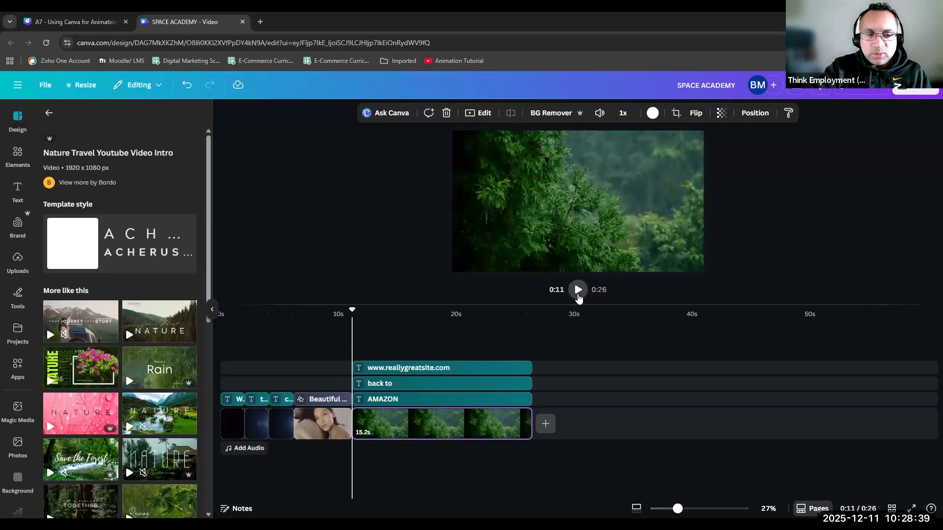
pyautogui.click(578, 293)
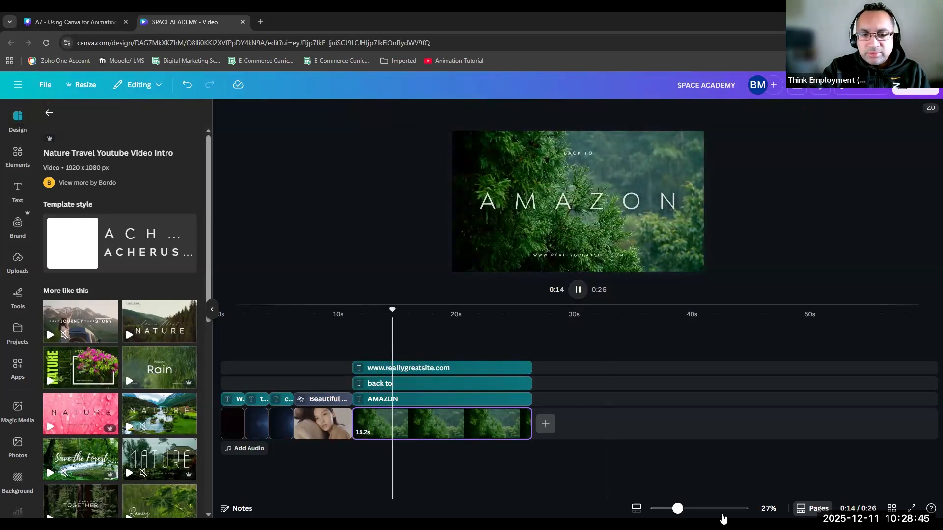
pyautogui.click(359, 314)
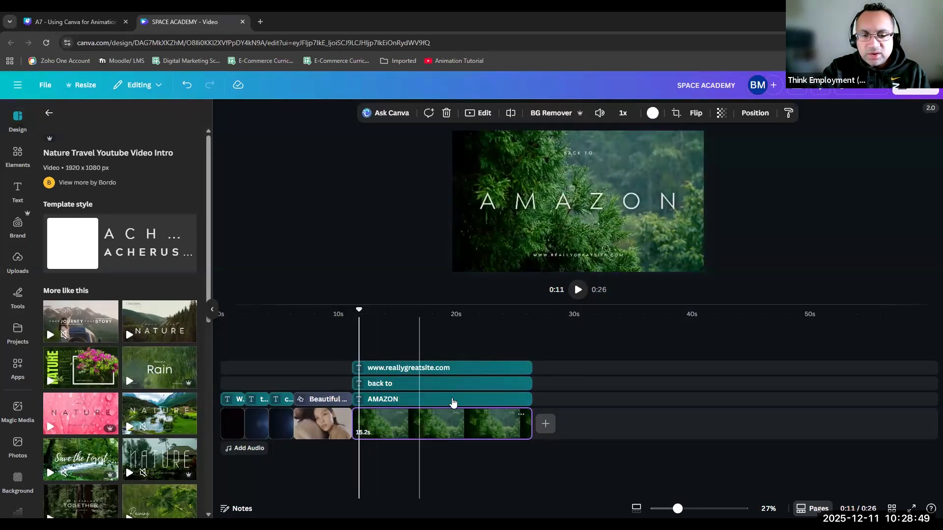
pyautogui.click(564, 176)
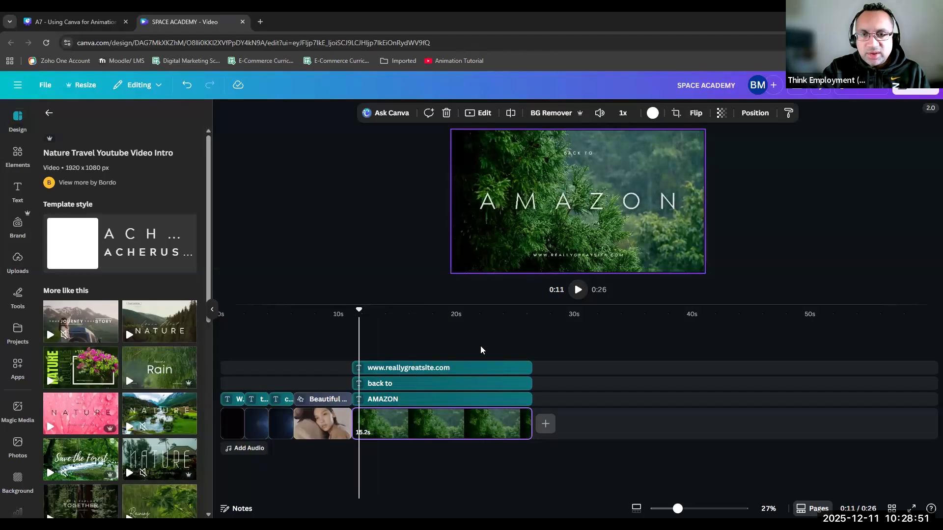
# Step: Apply the Fade animation to the "AMAZON" heading and preview the forest clip from its beginning
pyautogui.click(427, 399)
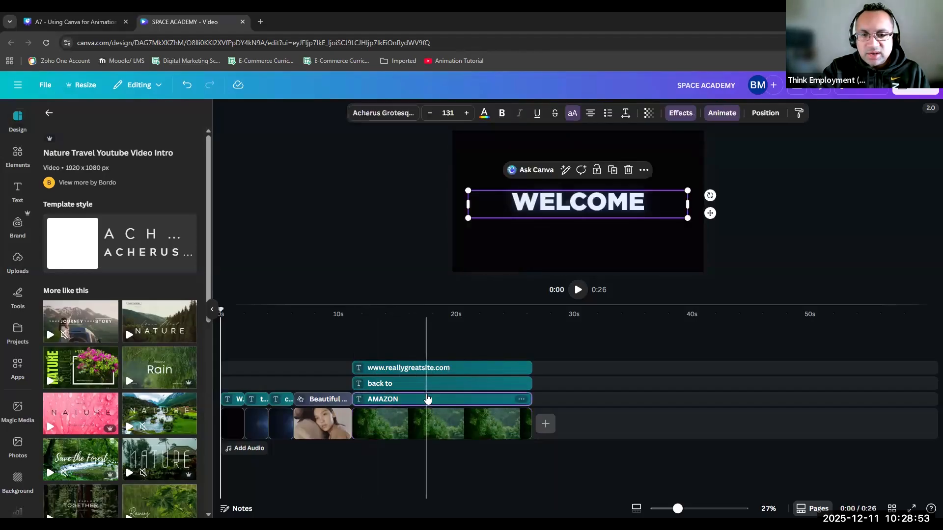
pyautogui.click(722, 116)
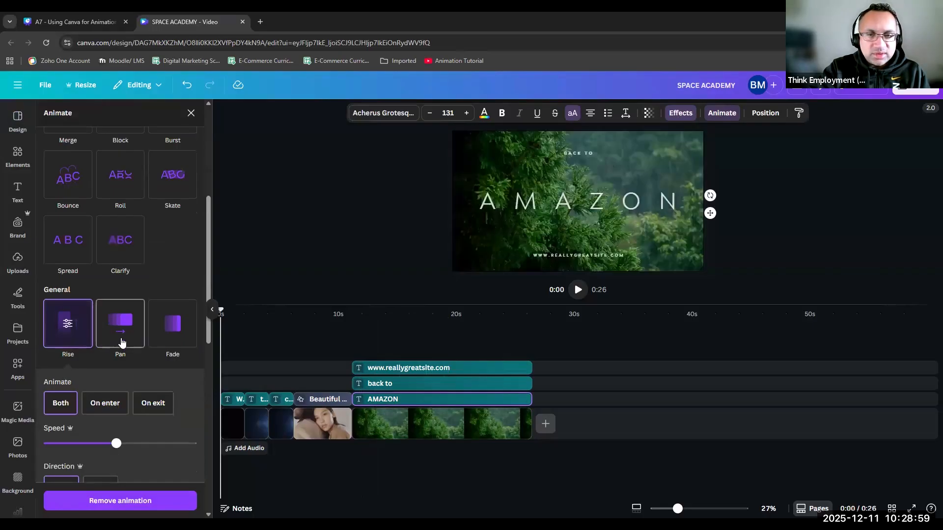
pyautogui.click(161, 341)
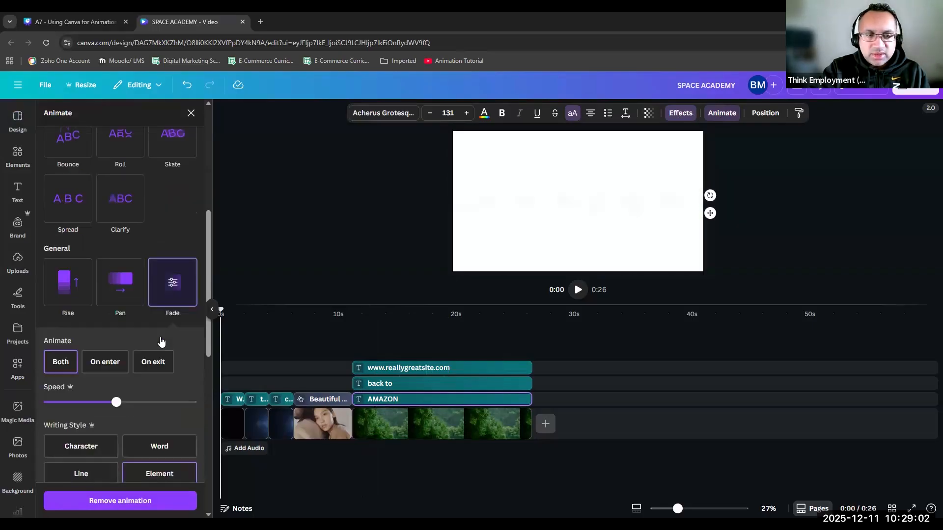
pyautogui.click(363, 322)
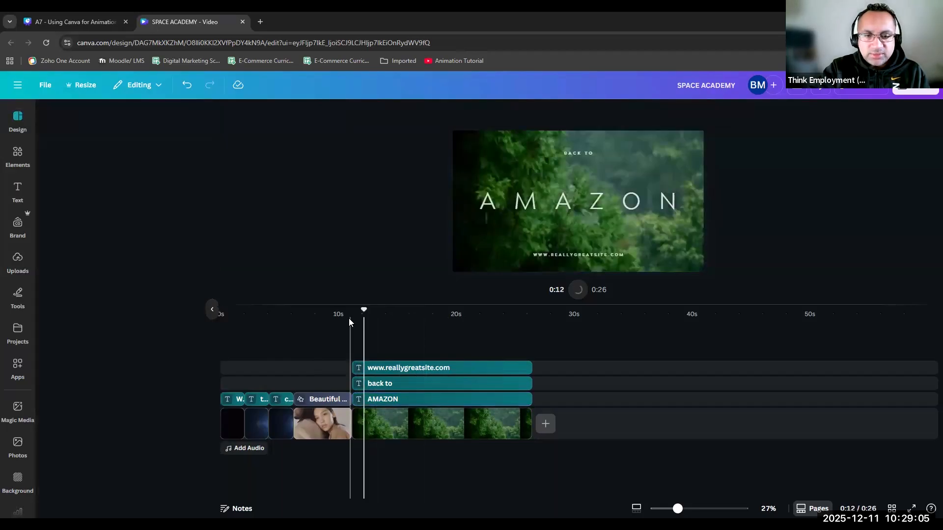
pyautogui.click(354, 314)
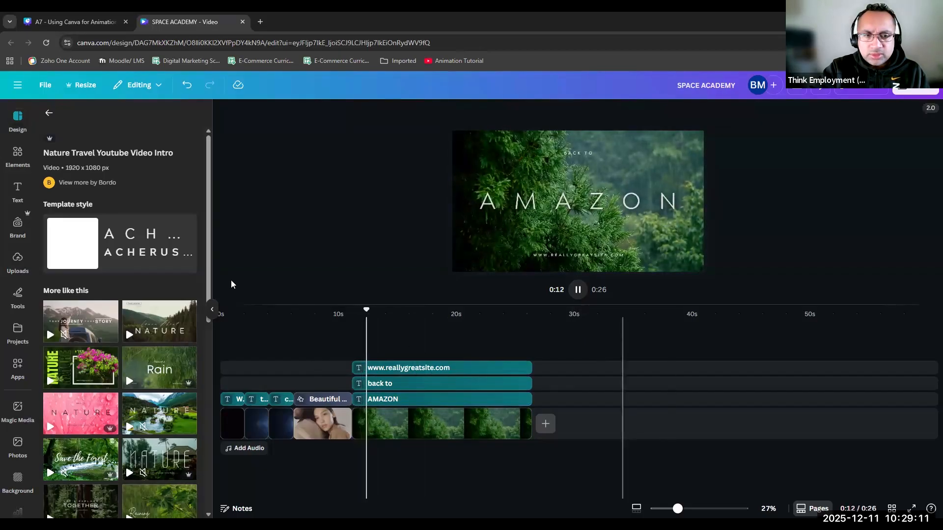
pyautogui.click(353, 314)
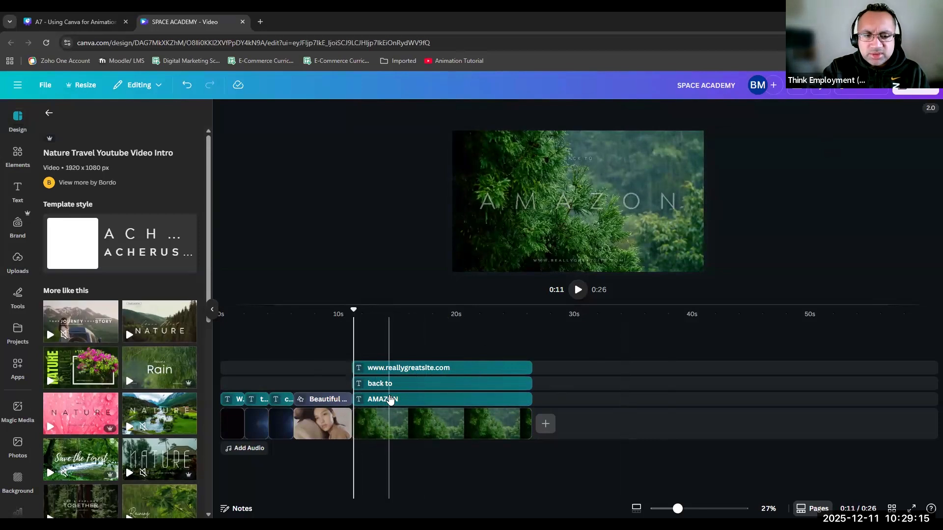
# Step: Lower the speed of the "AMAZON" heading's Fade animation, keeping it applied on both enter and exit
pyautogui.click(484, 396)
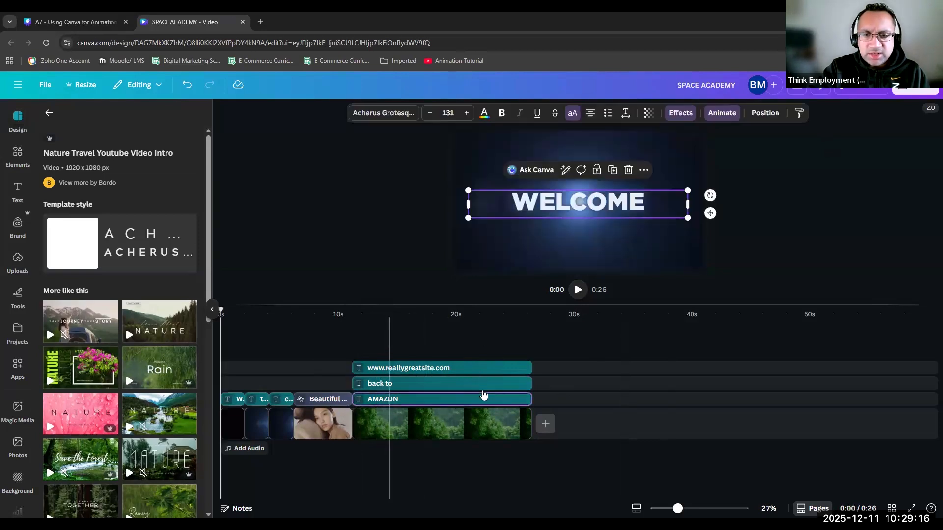
pyautogui.click(717, 117)
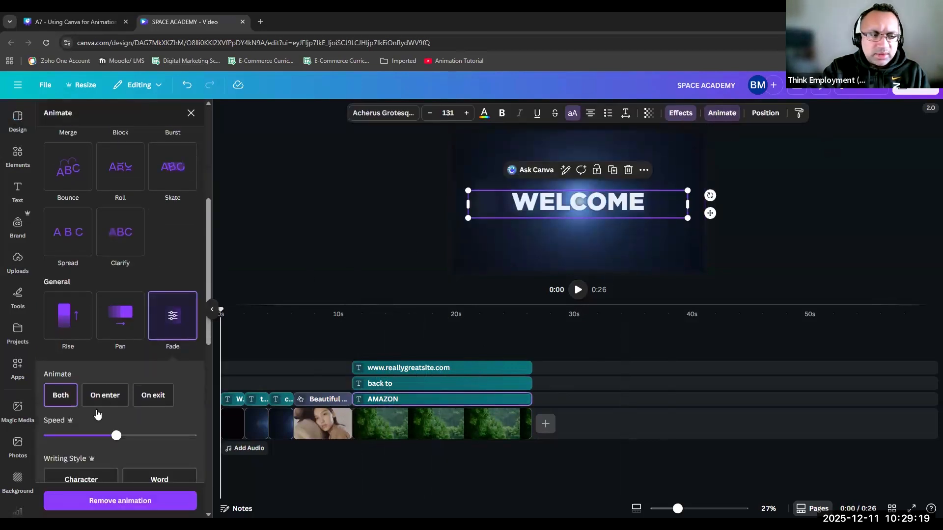
pyautogui.moveTo(113, 436); pyautogui.dragTo(61, 439)
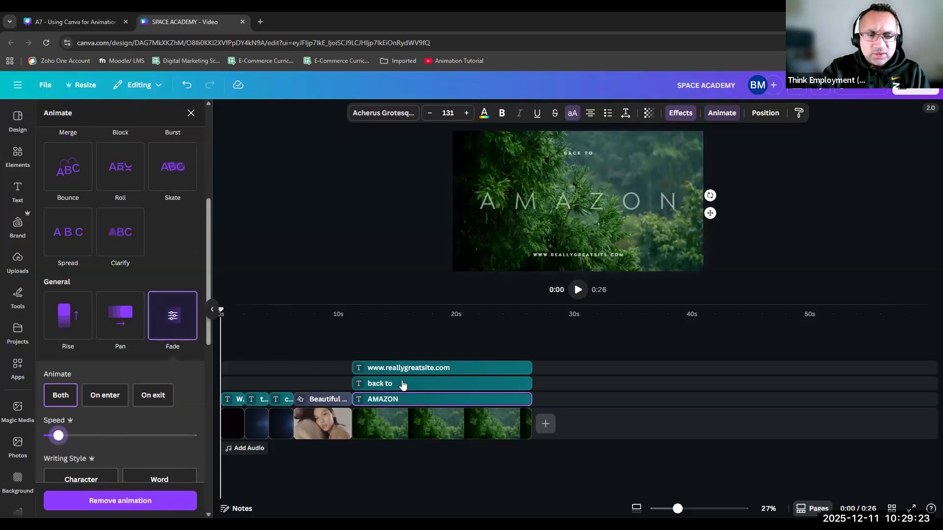
# Step: Play the "AMAZON" clip from its start to check the new fade speed and return to its beginning
pyautogui.click(362, 314)
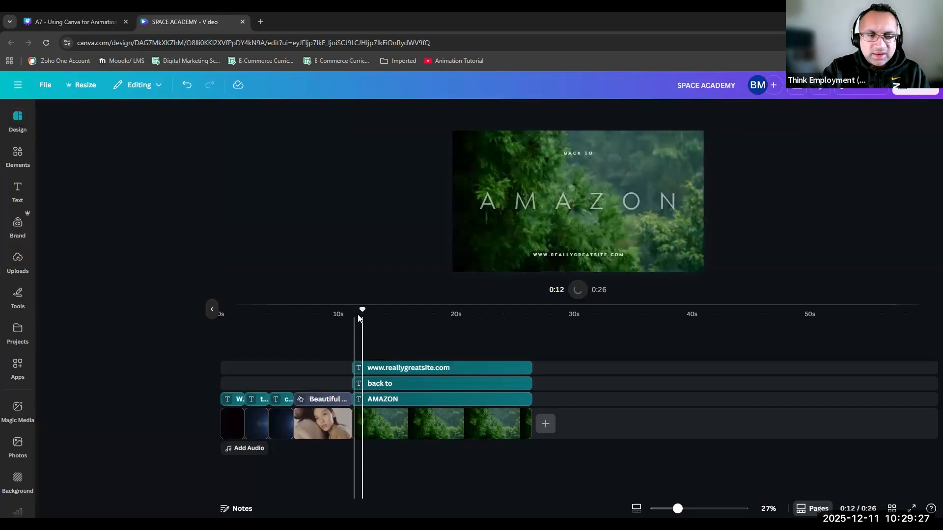
pyautogui.click(359, 317)
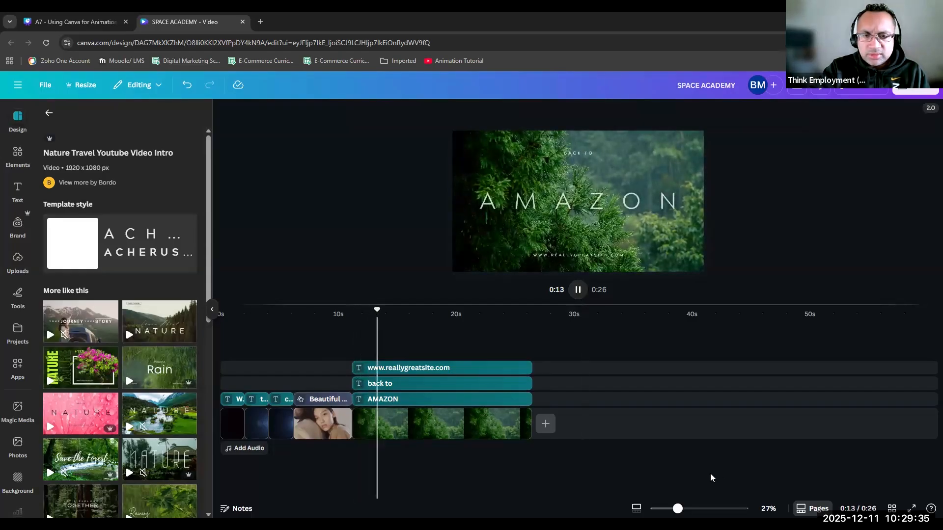
pyautogui.click(360, 319)
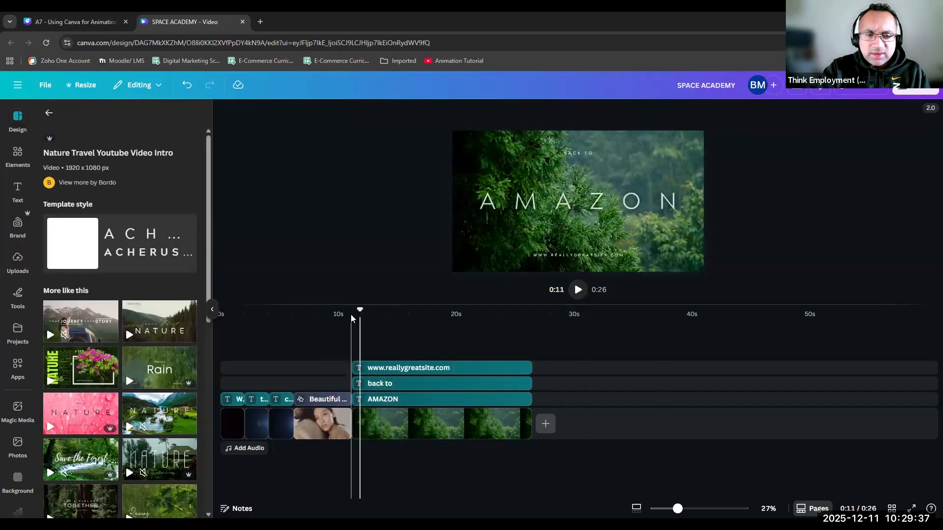
pyautogui.moveTo(351, 314); pyautogui.dragTo(354, 313)
pyautogui.click(578, 291)
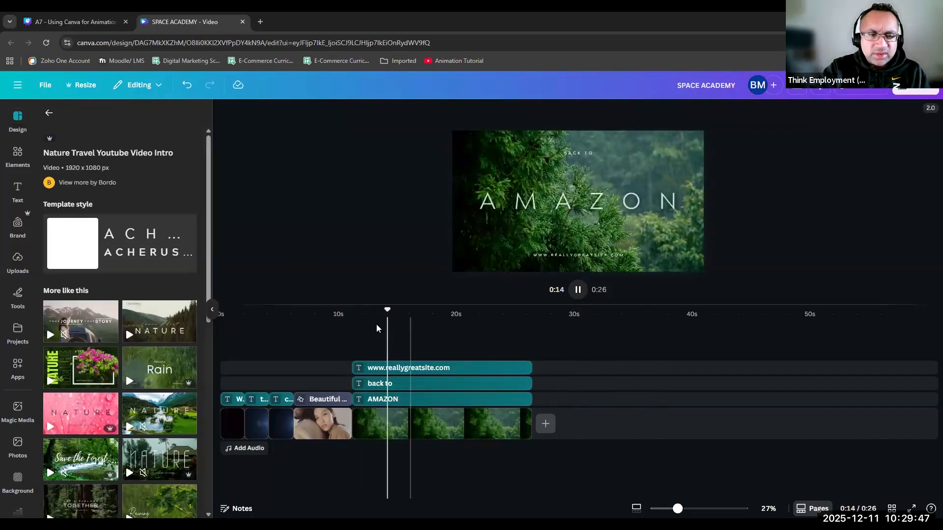
pyautogui.click(353, 315)
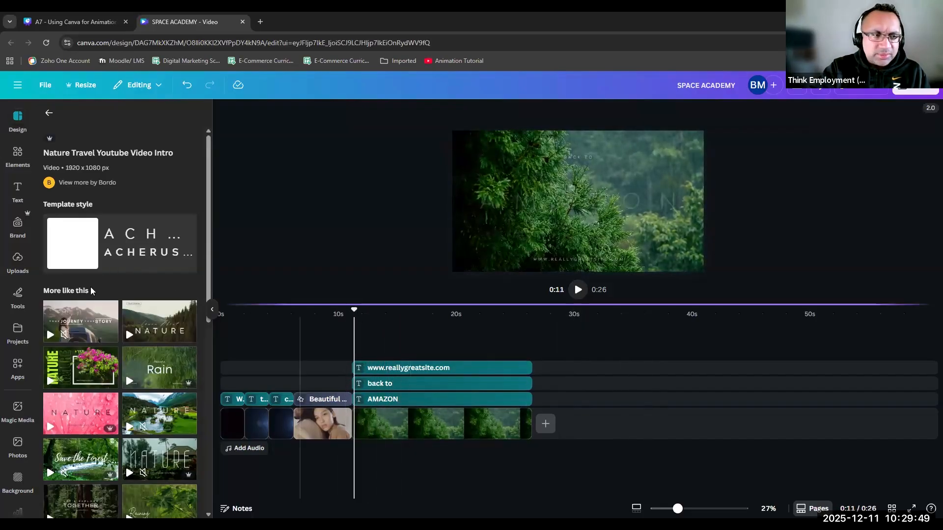
# Step: Inspect the "BEAUTIFUL MEMORIES" and "AMAZON" clips at different points along the timeline
pyautogui.click(644, 215)
pyautogui.click(638, 344)
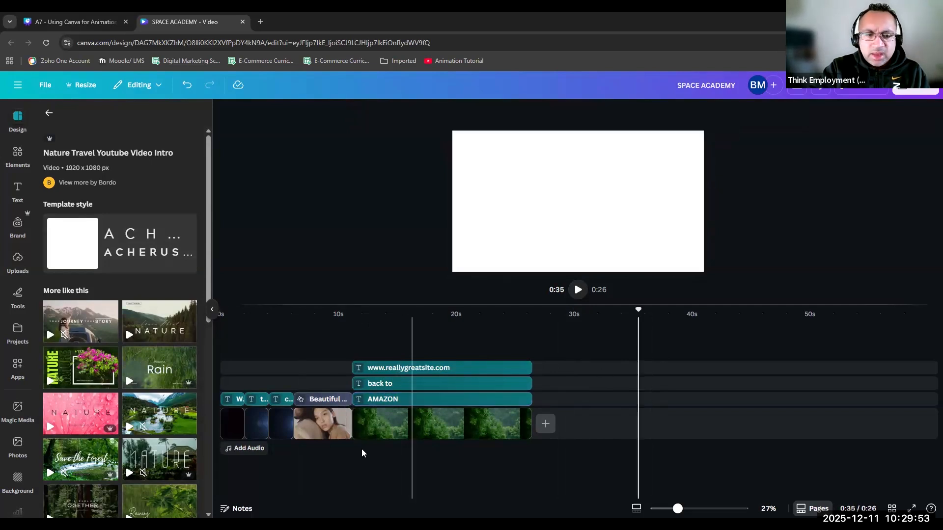
pyautogui.click(367, 449)
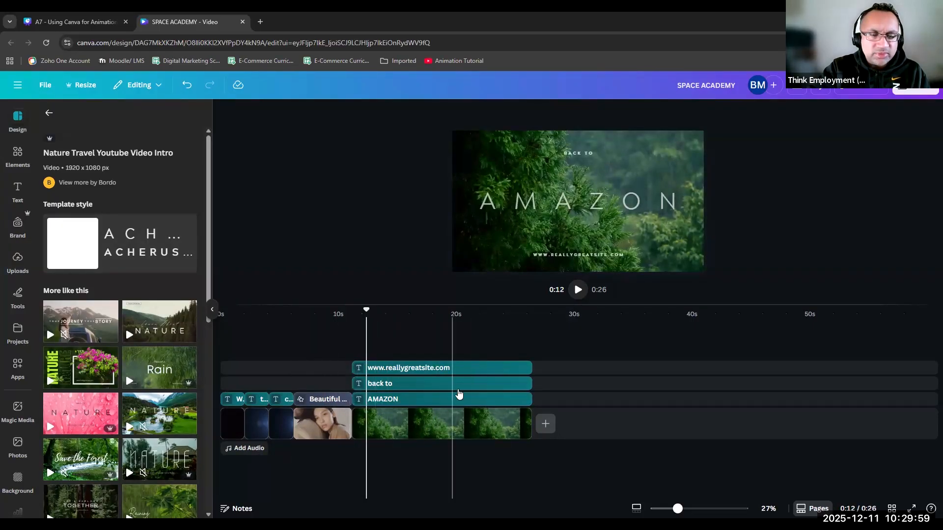
pyautogui.click(328, 468)
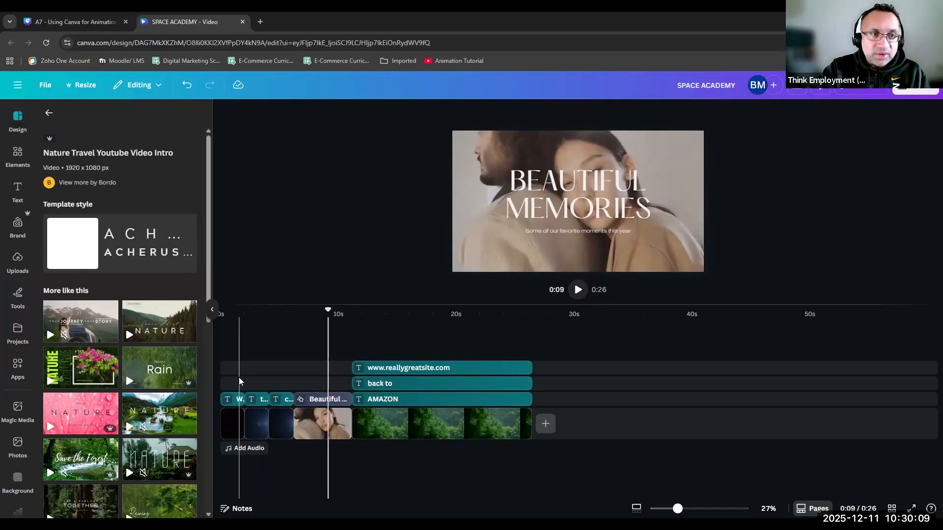
pyautogui.click(412, 451)
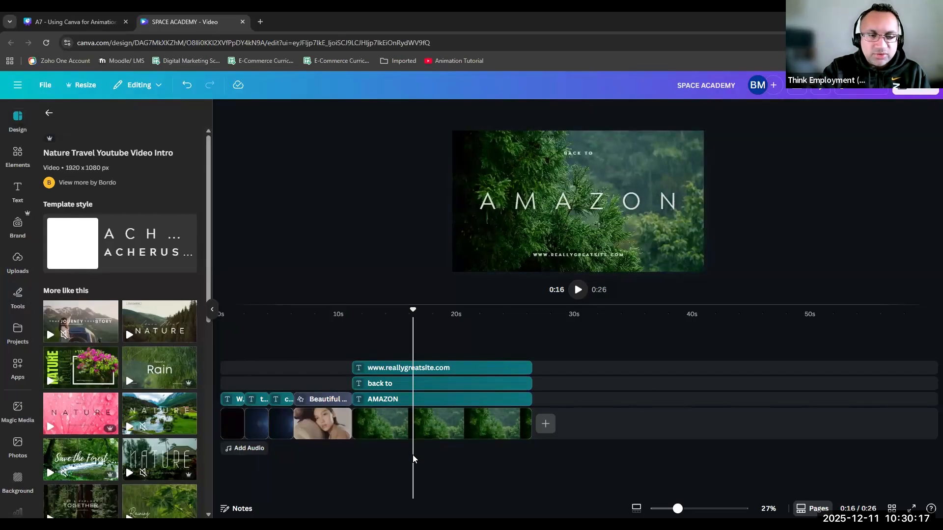
# Step: Browse the similar nature templates, consult the task slide in the A7 Canva presentation, and return to the SPACE ACADEMY video
pyautogui.scroll(-4, 112, 444)
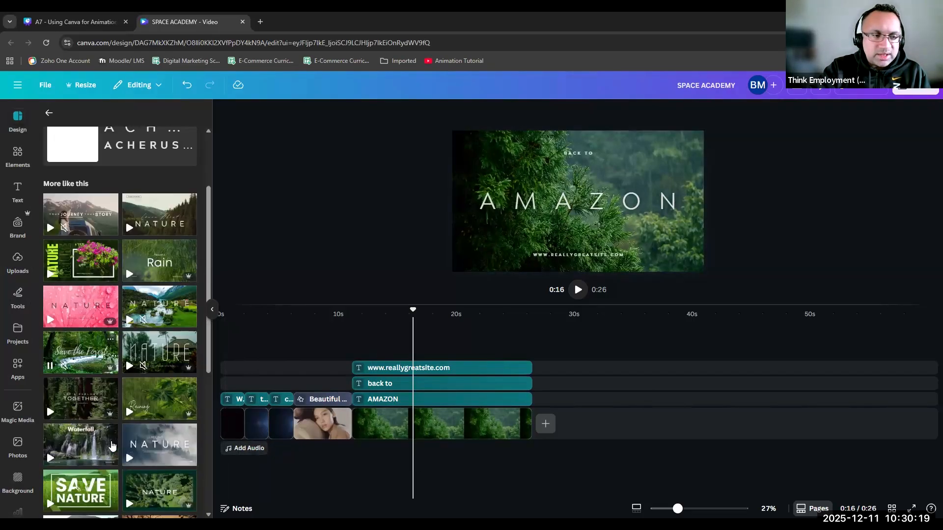
pyautogui.scroll(-4, 112, 445)
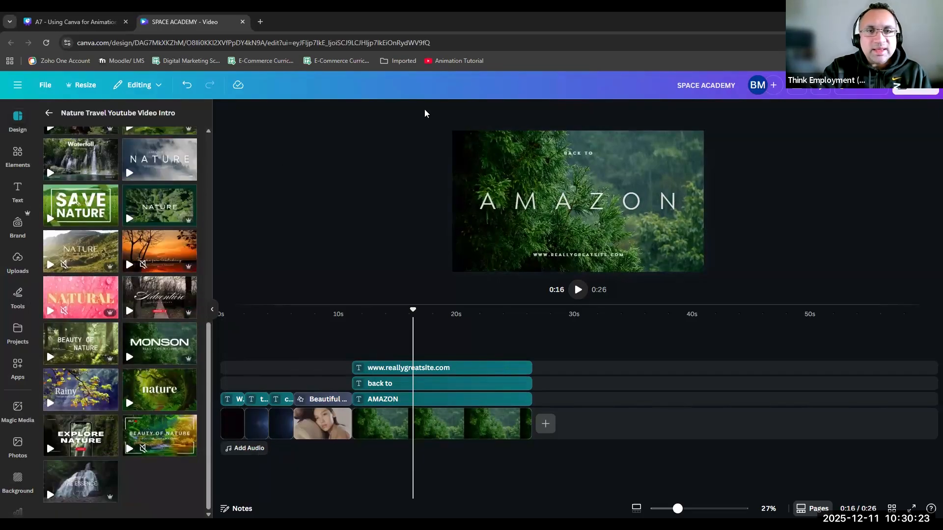
pyautogui.click(87, 24)
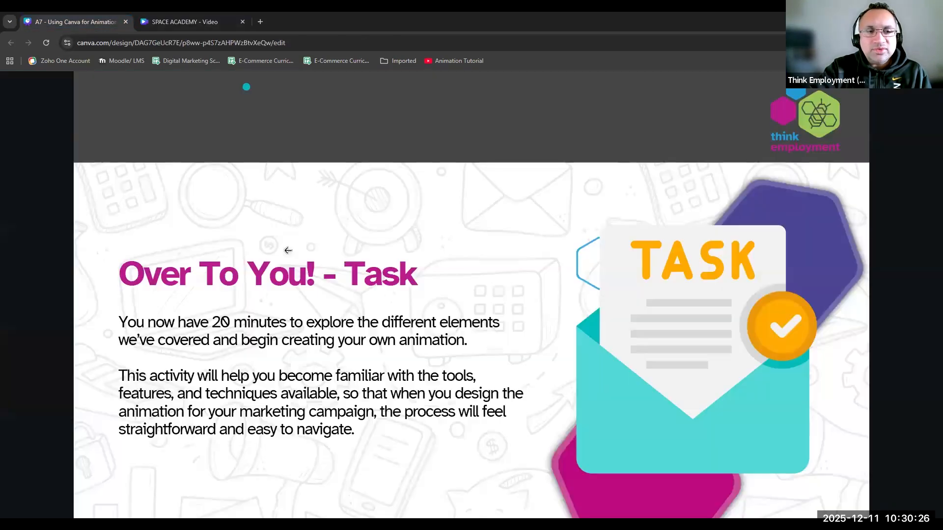
pyautogui.click(172, 20)
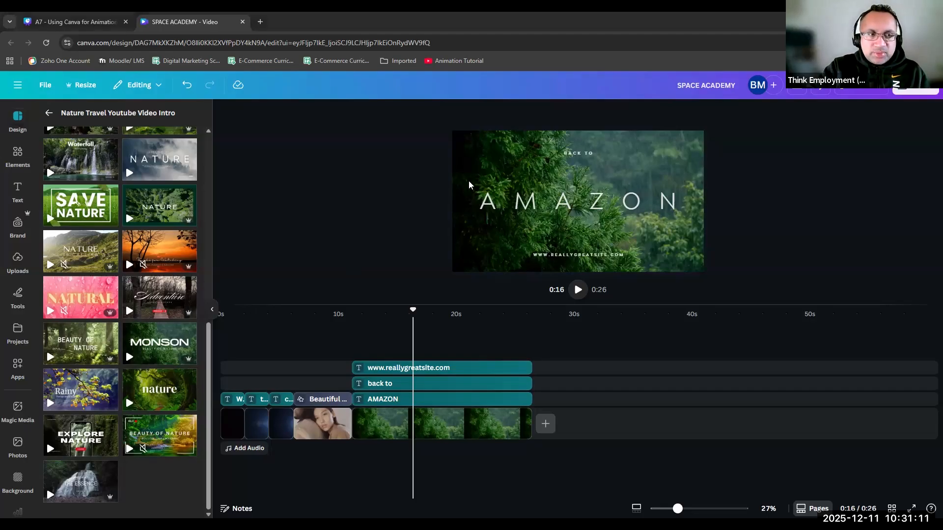
# Step: View the uploaded images and the file chooser for new uploads, leaving it without picking a file
pyautogui.moveTo(123, 157)
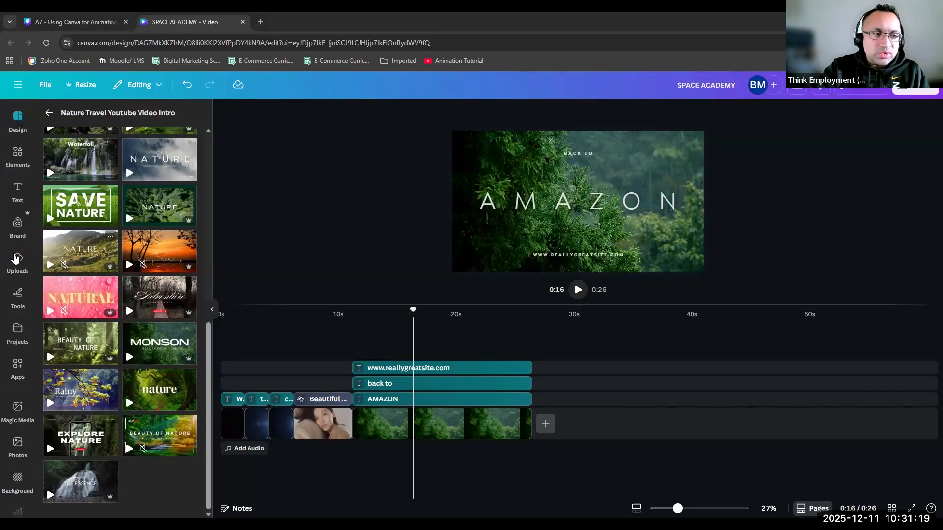
pyautogui.click(16, 259)
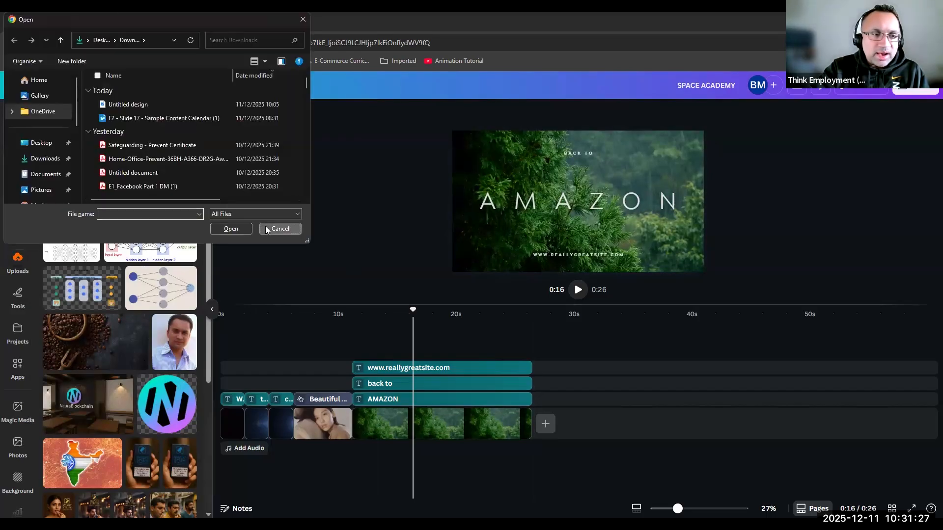
pyautogui.click(277, 229)
pyautogui.moveTo(169, 407)
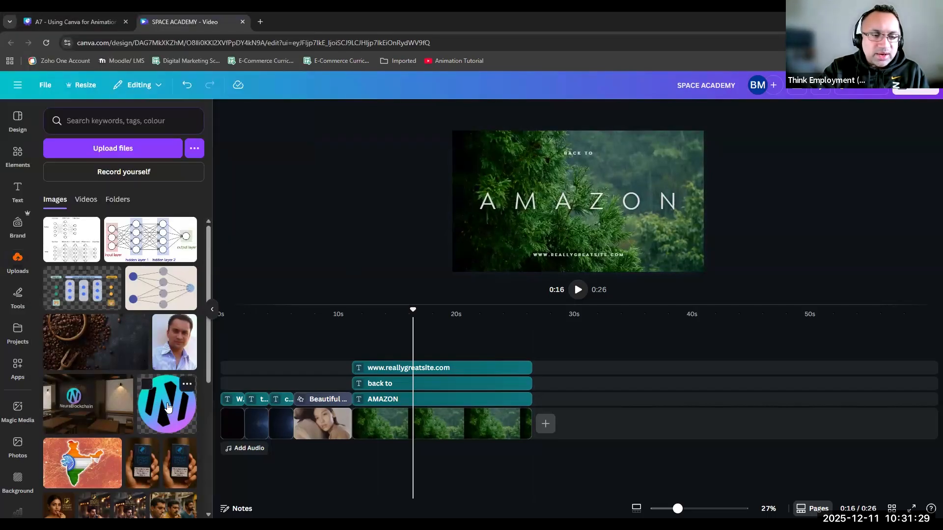
# Step: Insert the uploaded round N logo as a clip ahead of the forest footage and shift the image down within its frame
pyautogui.click(168, 407)
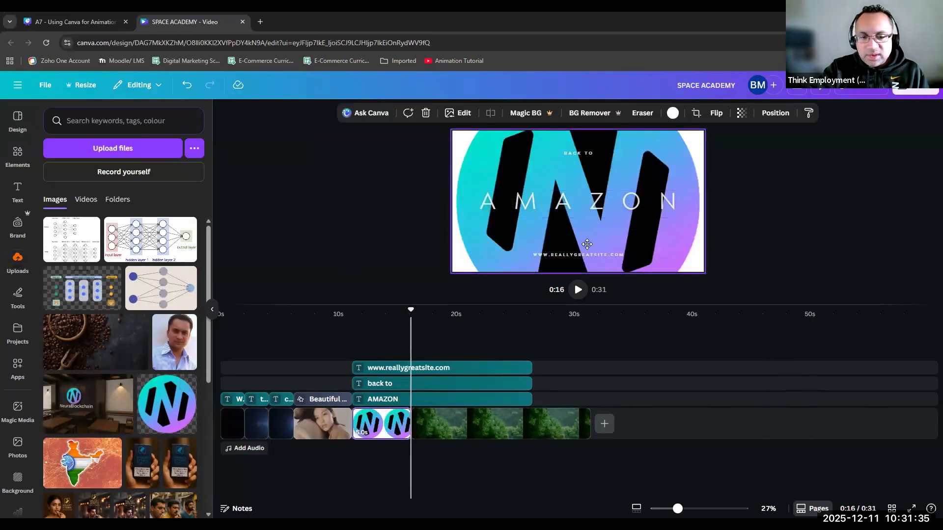
pyautogui.doubleClick(671, 201)
pyautogui.moveTo(607, 257); pyautogui.dragTo(560, 218)
pyautogui.moveTo(639, 229); pyautogui.dragTo(642, 230)
pyautogui.click(549, 192)
pyautogui.click(388, 195)
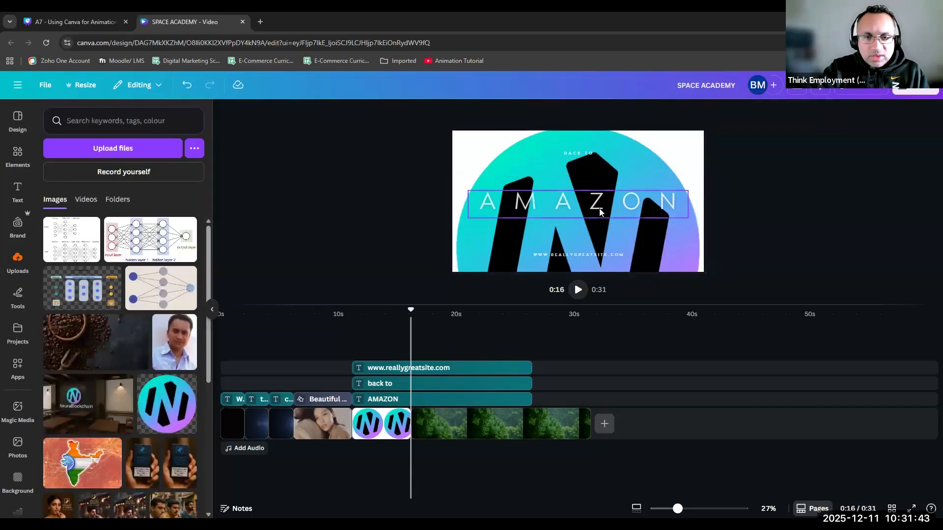
# Step: Delete the N logo clip placed ahead of the forest footage
pyautogui.click(577, 204)
pyautogui.click(473, 159)
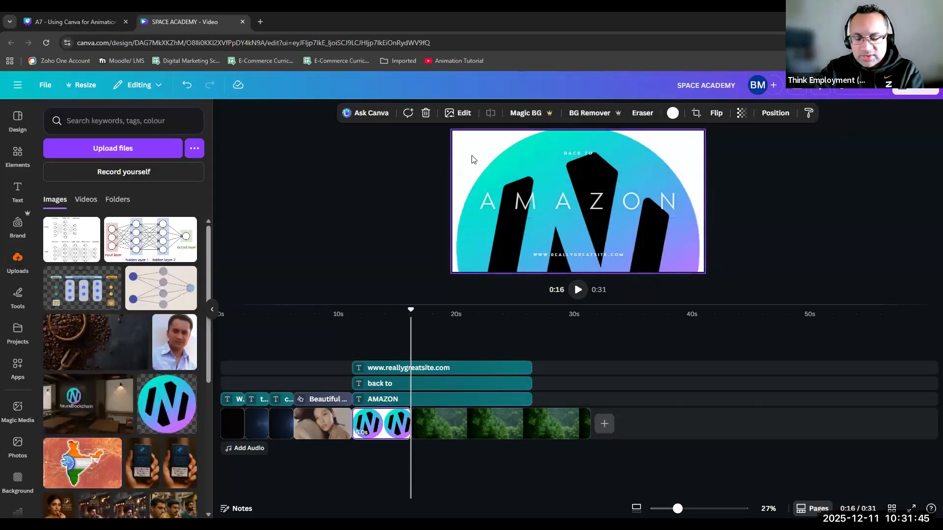
pyautogui.press('Delete')
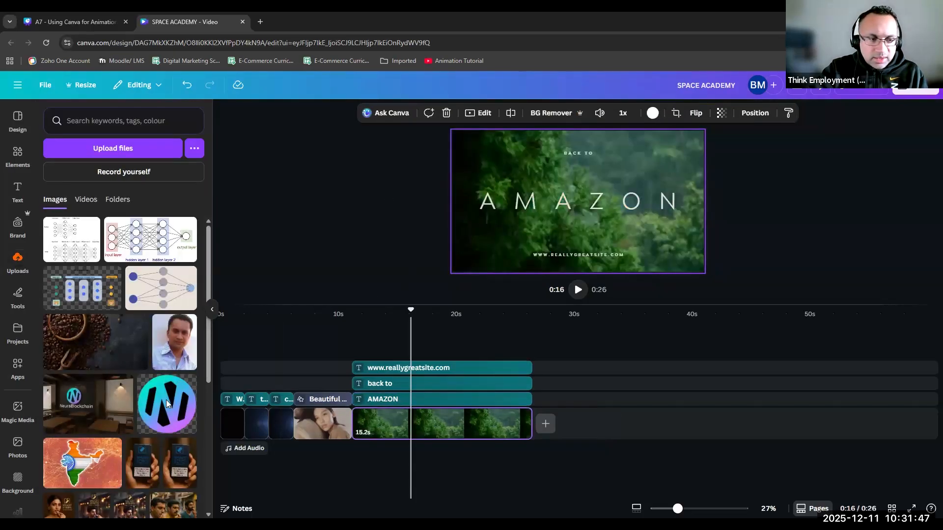
# Step: Insert the uploaded round N logo into the timeline again as a clip before the forest footage
pyautogui.moveTo(155, 376); pyautogui.dragTo(180, 410)
pyautogui.click(181, 410)
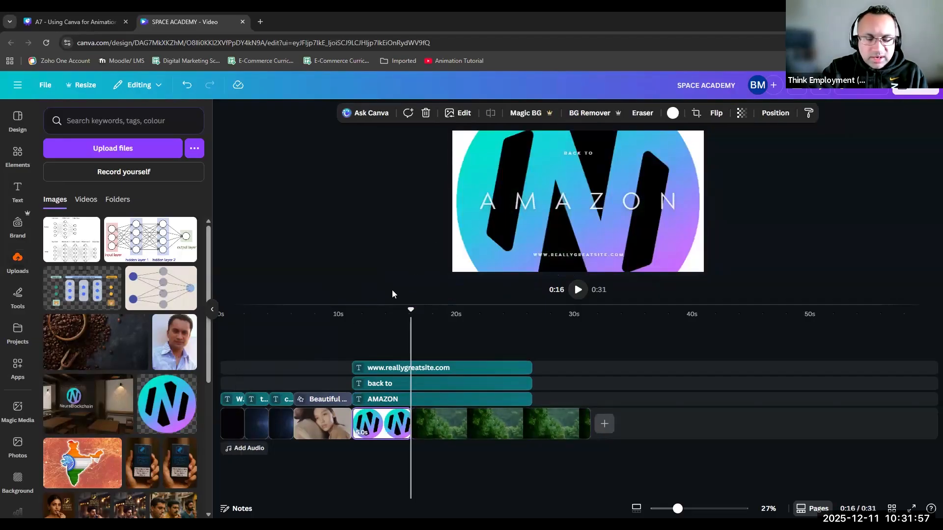
# Step: Overlay the N logo on the "BEAUTIFUL MEMORIES" clip at 0:08, shrunk and centred above the title
pyautogui.click(318, 377)
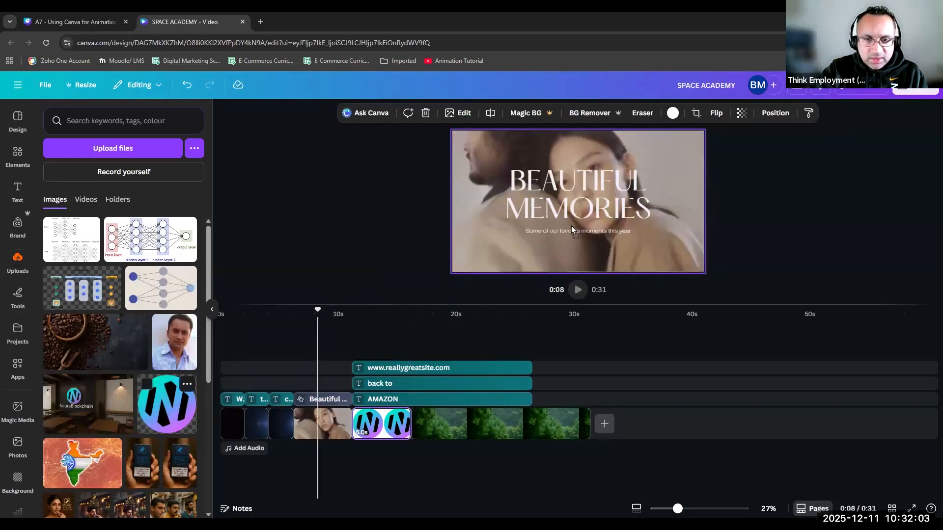
pyautogui.moveTo(570, 220); pyautogui.dragTo(571, 219)
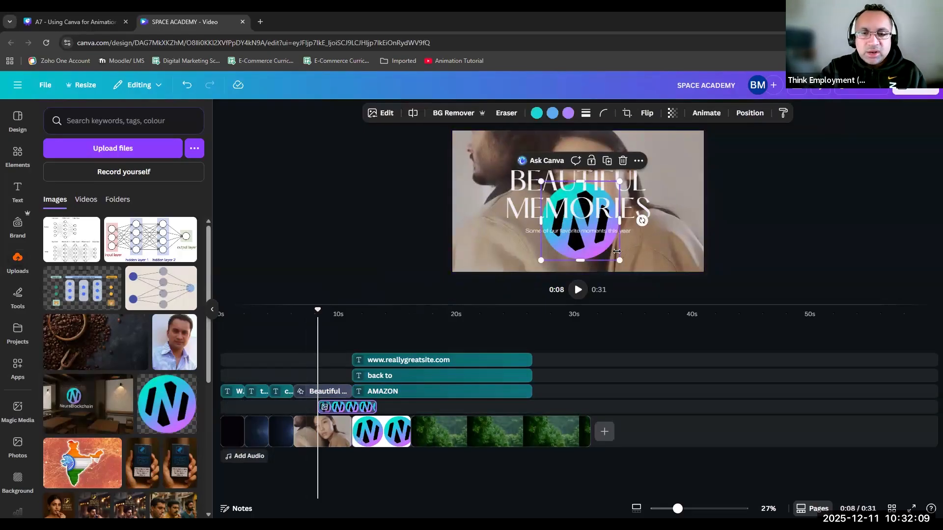
pyautogui.moveTo(618, 259); pyautogui.dragTo(579, 148)
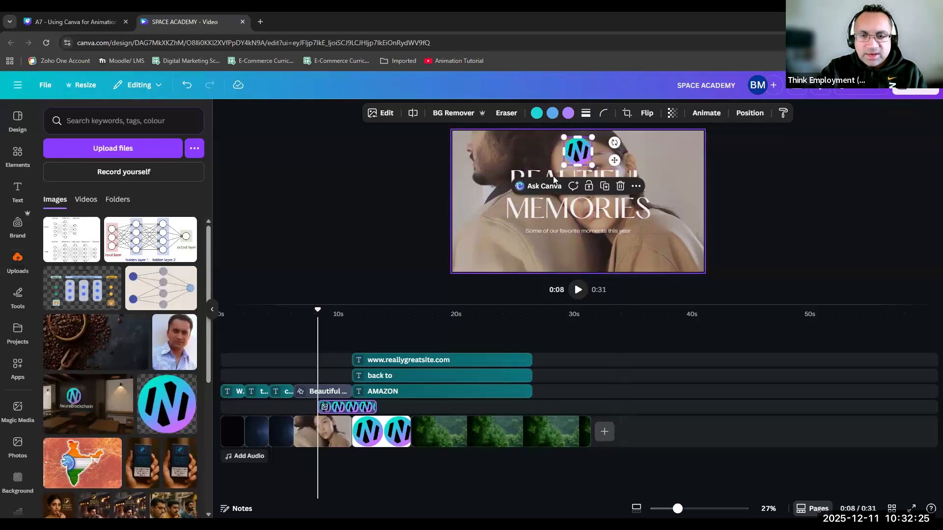
# Step: Check the logo overlay at 0:12 on the timeline and close the SPACE ACADEMY video
pyautogui.click(365, 315)
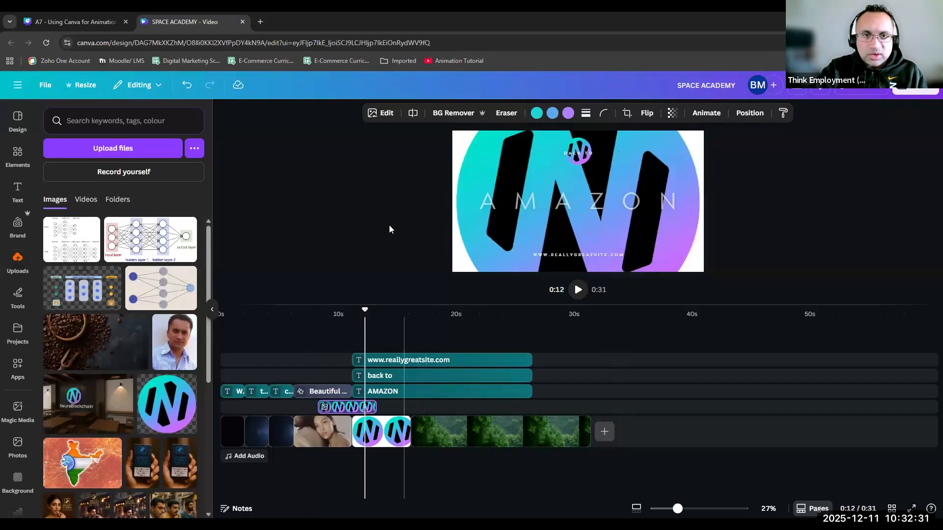
pyautogui.click(243, 21)
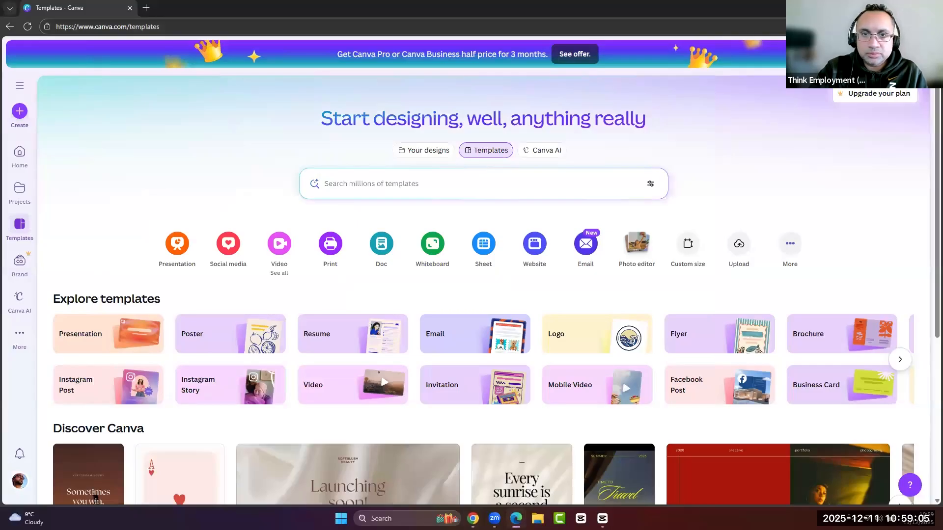
# Step: Switch to the CapCut window with project 1211, maximise it and show the video templates
pyautogui.hotkey('alt', 'Tab')
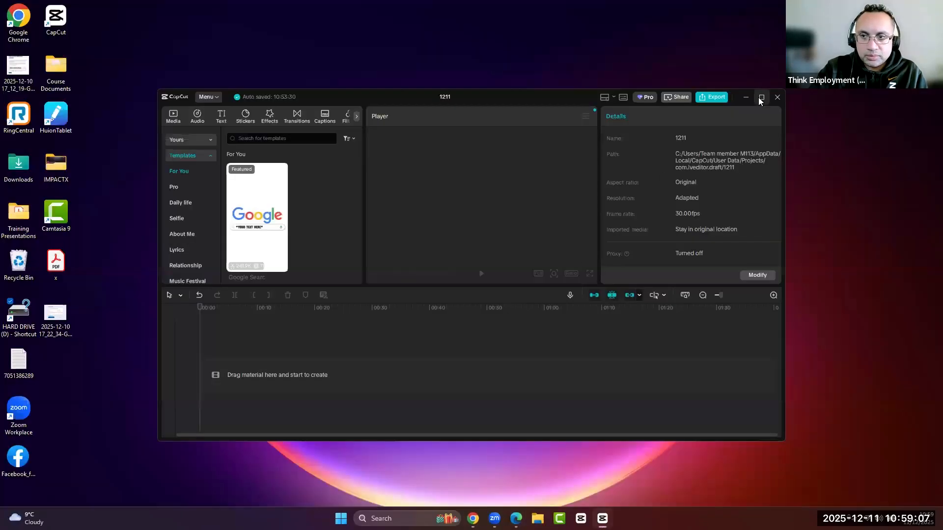
pyautogui.click(760, 97)
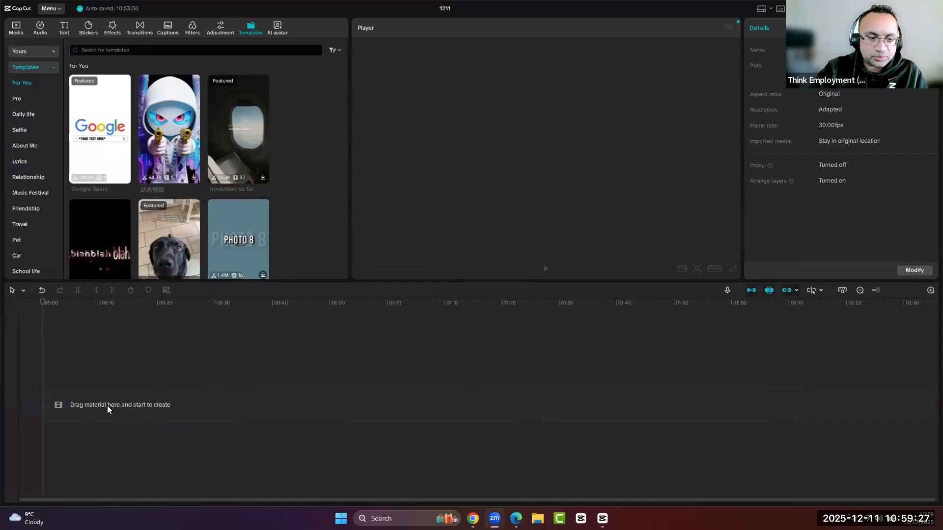
pyautogui.click(249, 30)
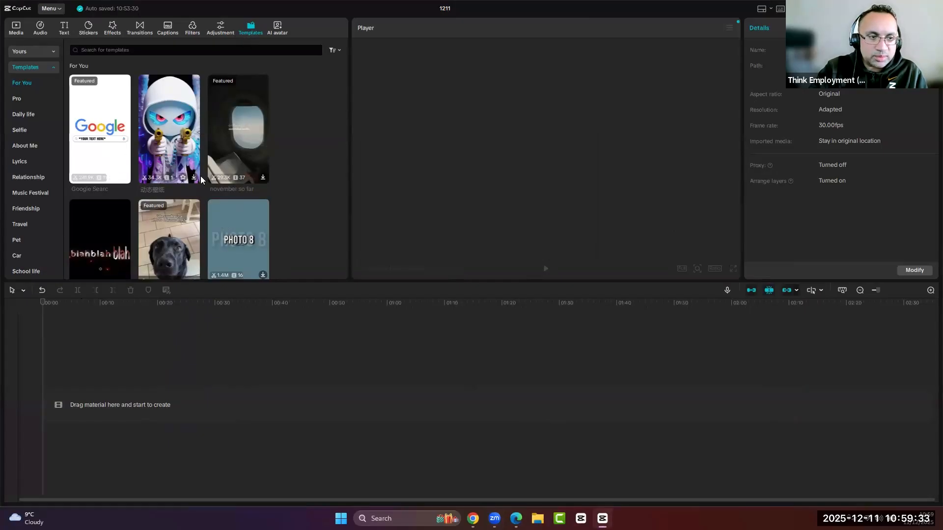
# Step: Browse the recommended For You video templates through the list and back to its start
pyautogui.scroll(-10, 216, 236)
pyautogui.scroll(-12, 216, 236)
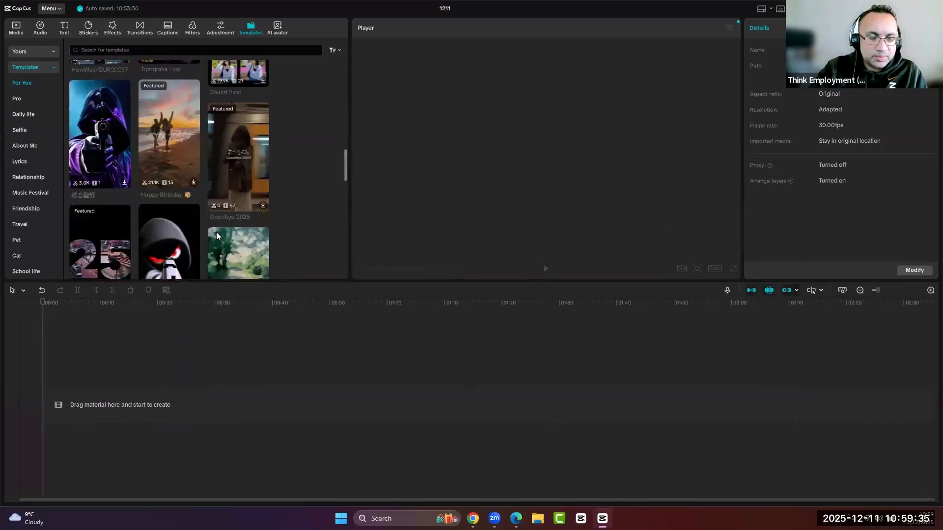
pyautogui.scroll(-2, 216, 235)
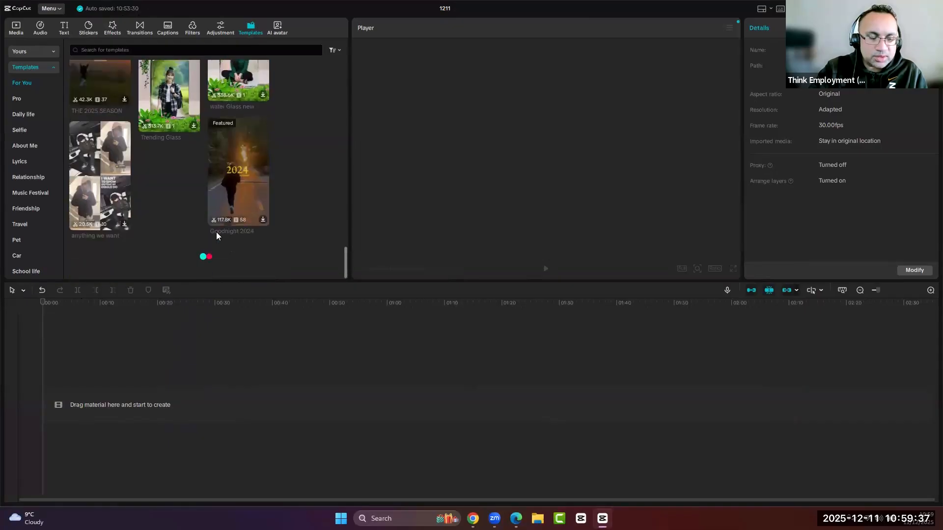
pyautogui.scroll(-8, 188, 189)
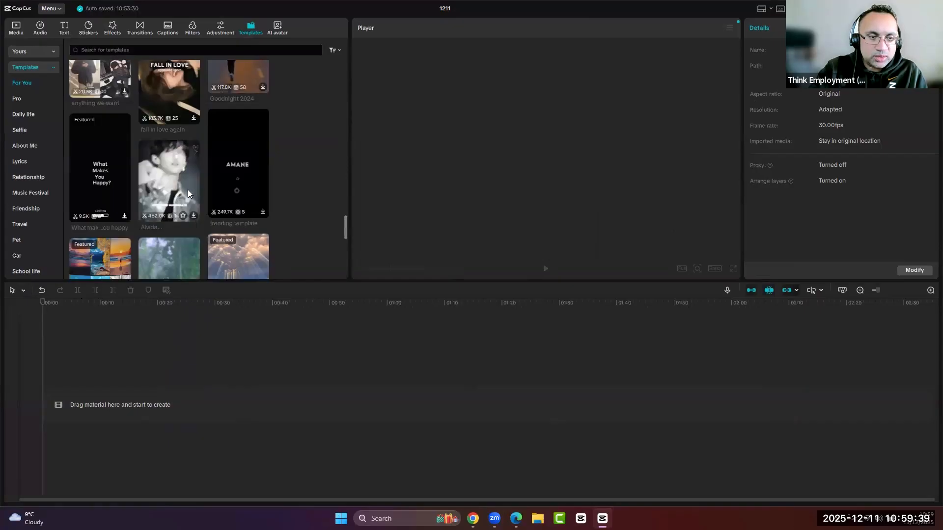
pyautogui.scroll(-5, 187, 189)
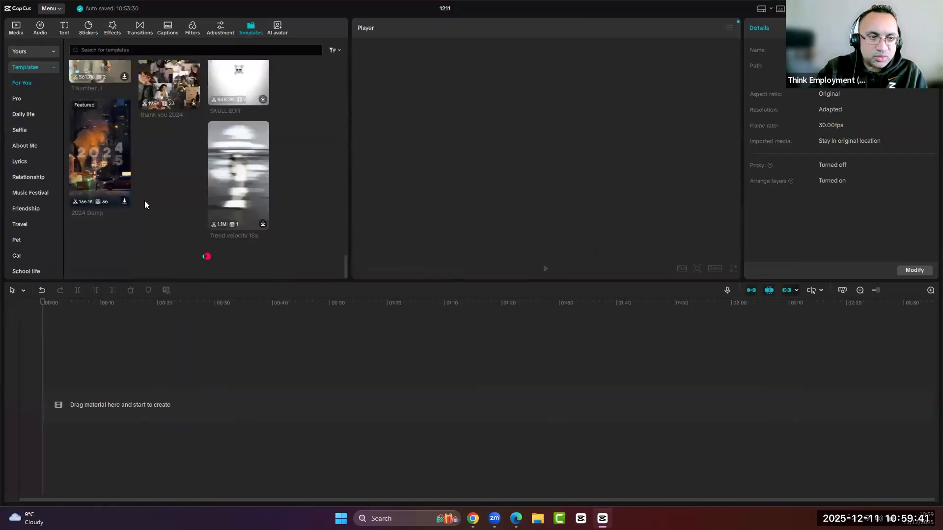
pyautogui.scroll(10, 158, 211)
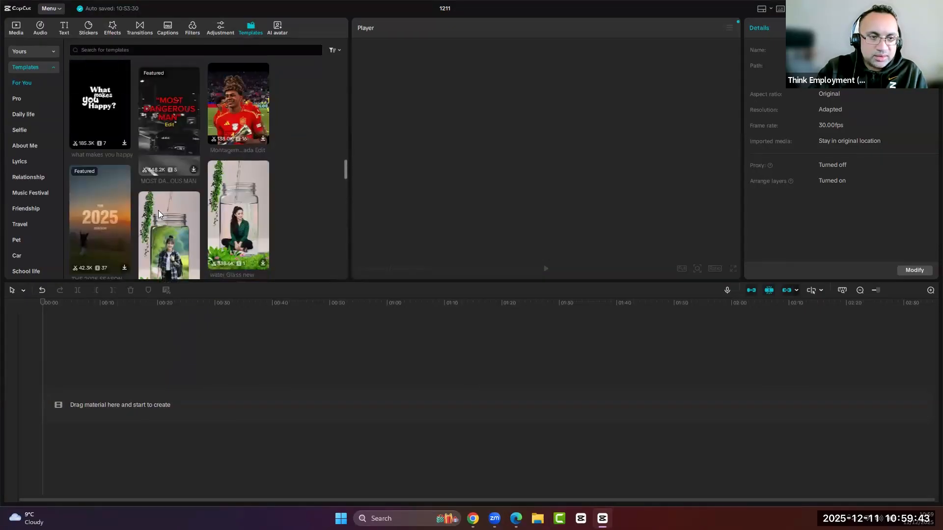
pyautogui.scroll(6, 160, 196)
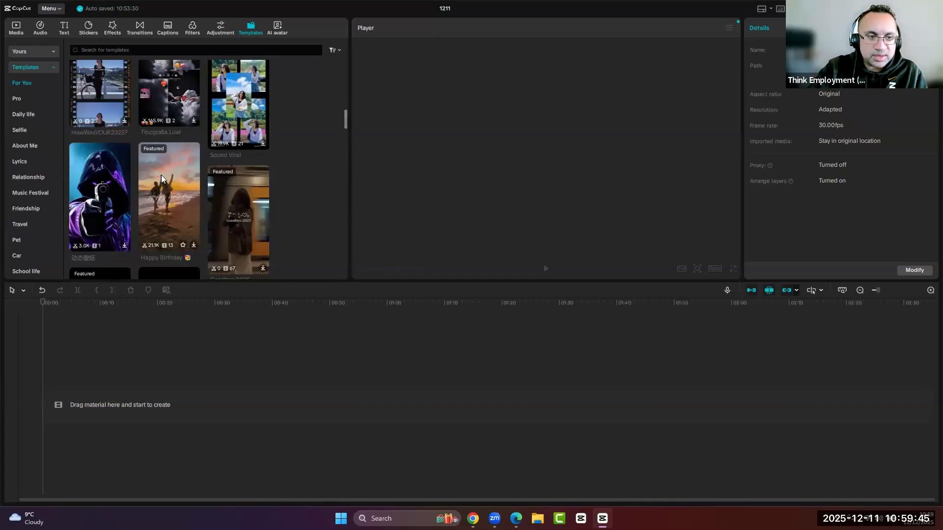
pyautogui.scroll(3, 162, 179)
pyautogui.scroll(4, 162, 178)
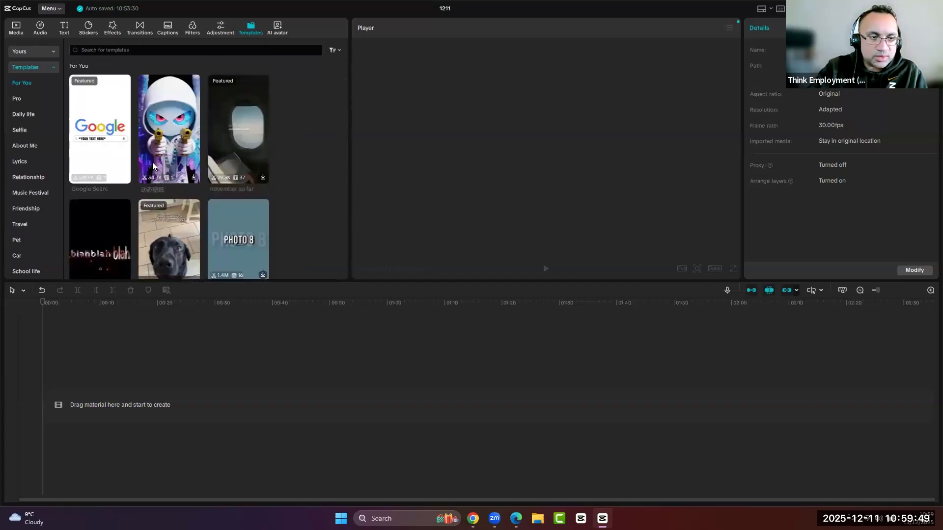
# Step: Preview the Google search template and add it to the start of the empty timeline
pyautogui.click(103, 150)
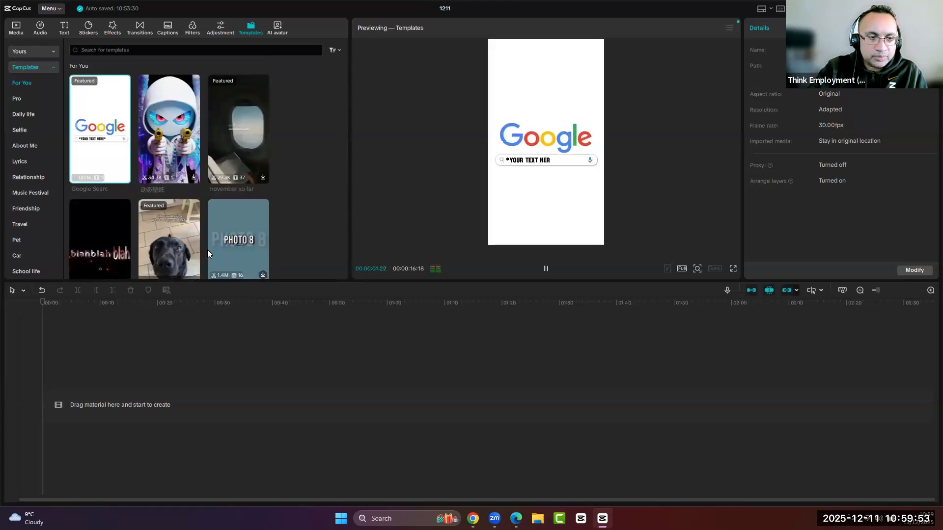
pyautogui.click(150, 262)
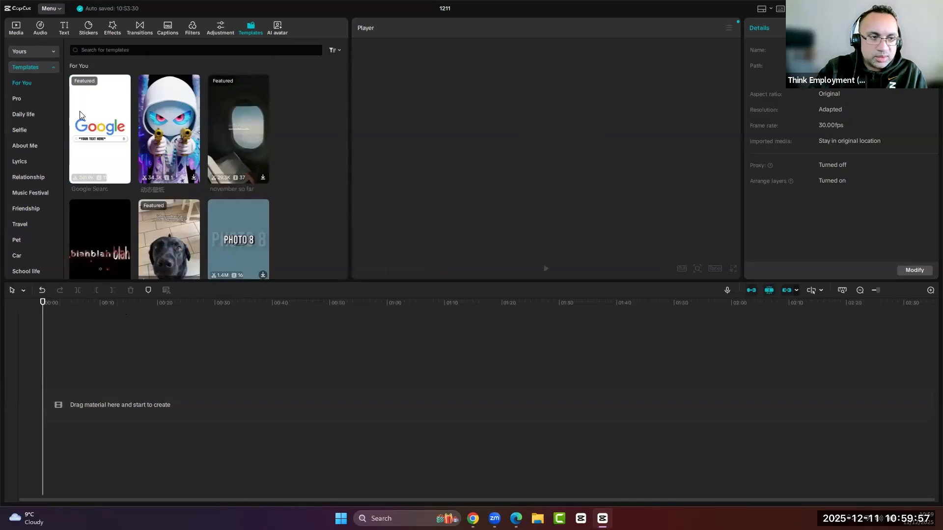
pyautogui.moveTo(100, 138); pyautogui.dragTo(106, 375)
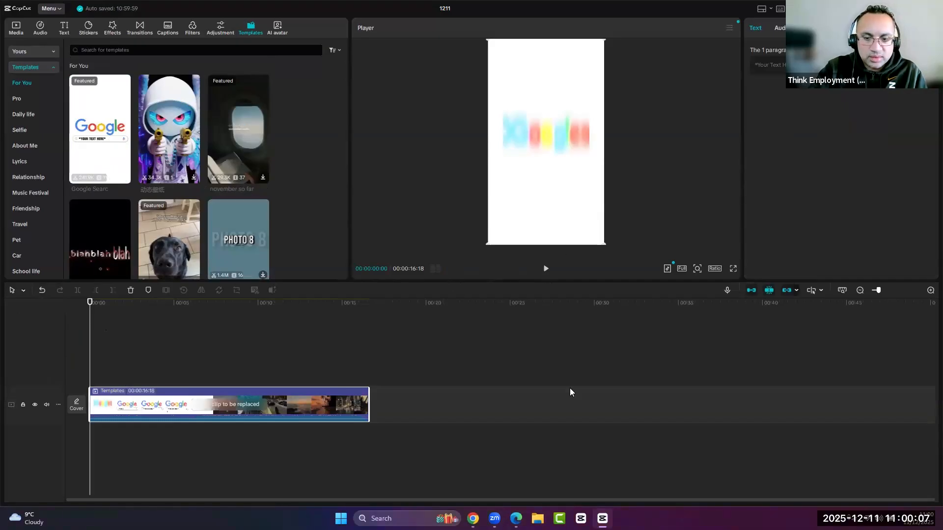
# Step: Play the added Google template clip and scrub through it to review its scenes
pyautogui.click(546, 268)
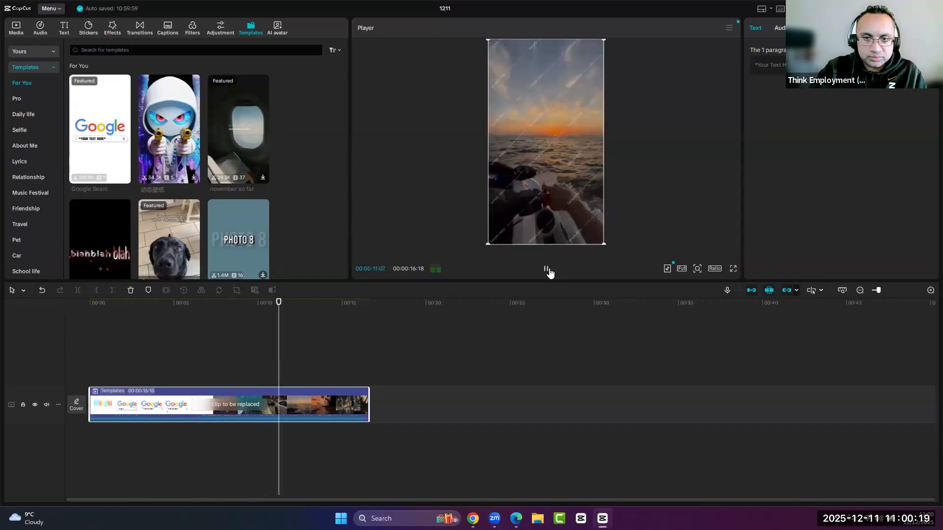
pyautogui.click(547, 271)
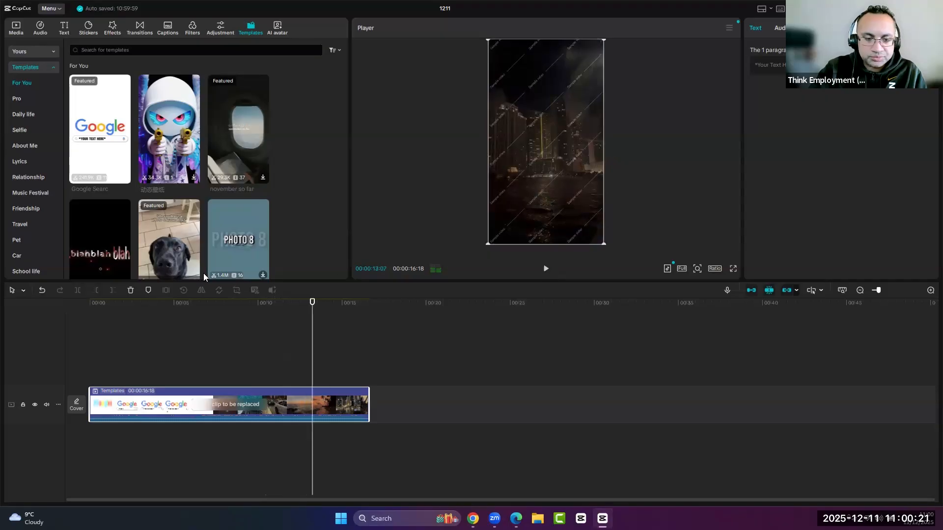
pyautogui.click(91, 314)
pyautogui.moveTo(103, 322); pyautogui.dragTo(157, 324)
pyautogui.moveTo(168, 324); pyautogui.dragTo(326, 356)
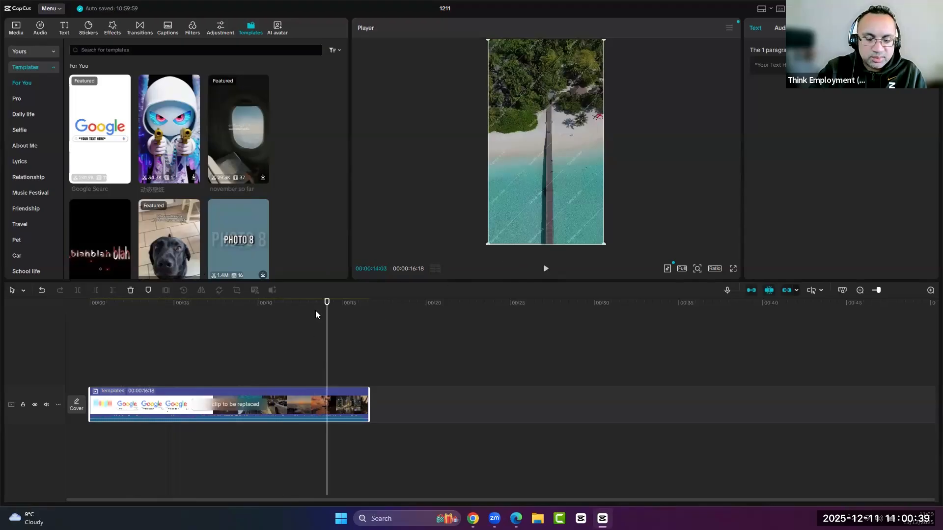
pyautogui.moveTo(180, 305); pyautogui.dragTo(151, 305)
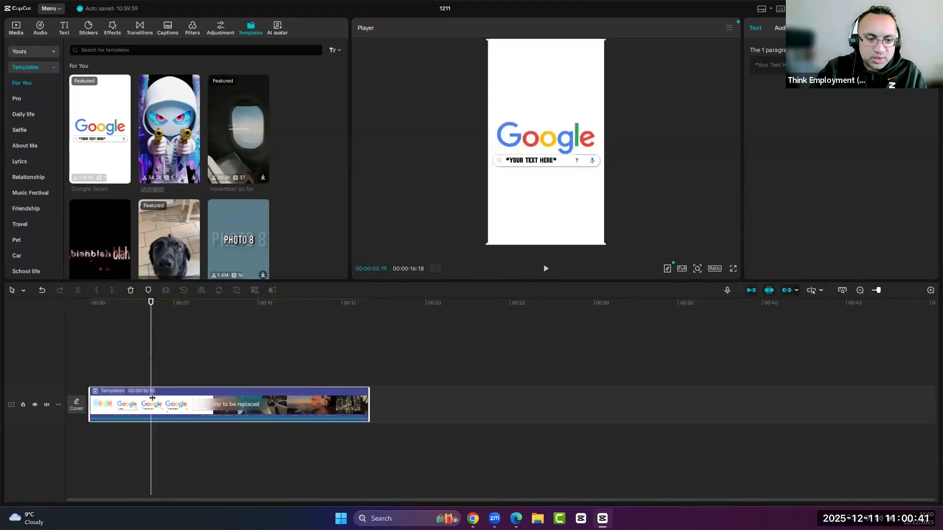
pyautogui.click(536, 163)
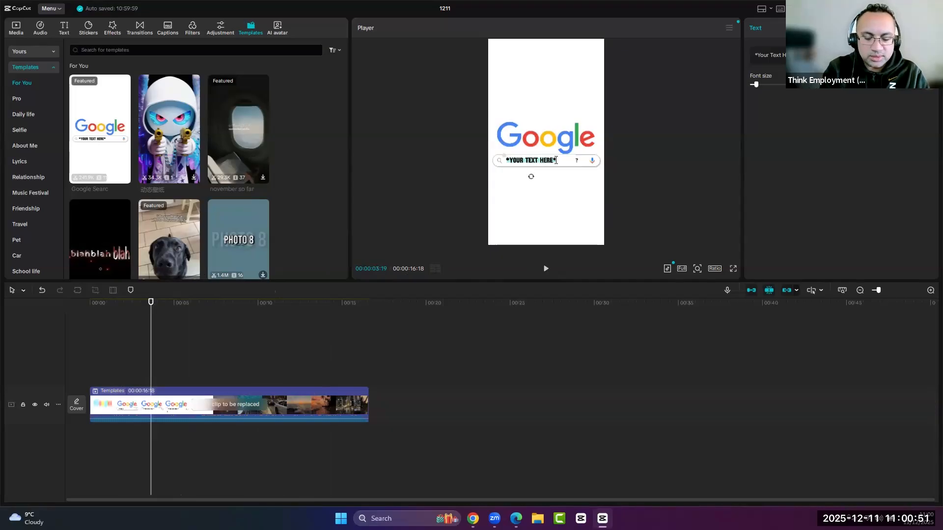
pyautogui.write('www.')
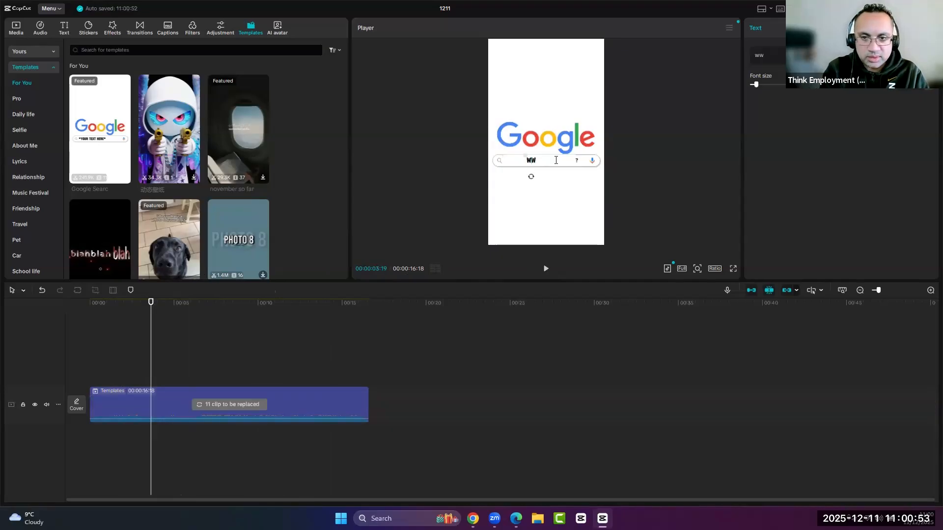
pyautogui.write('neu')
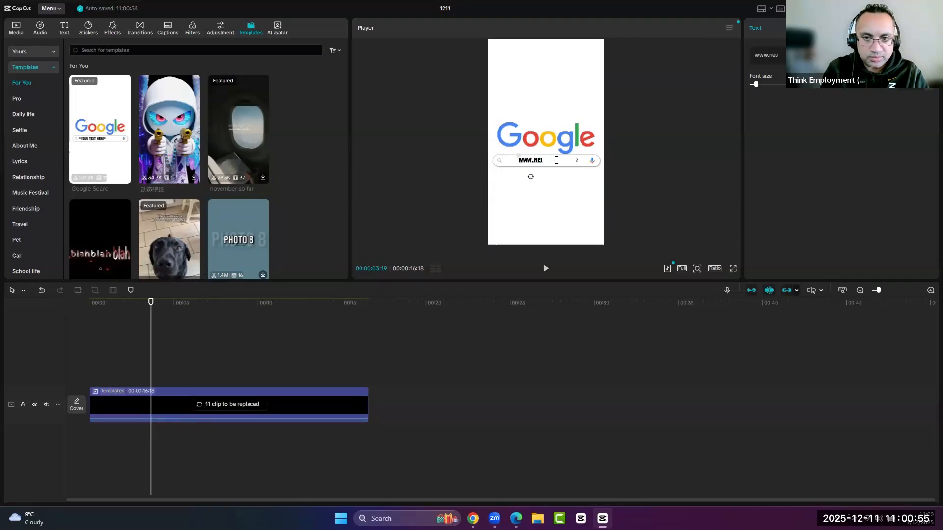
pyautogui.write('rablo')
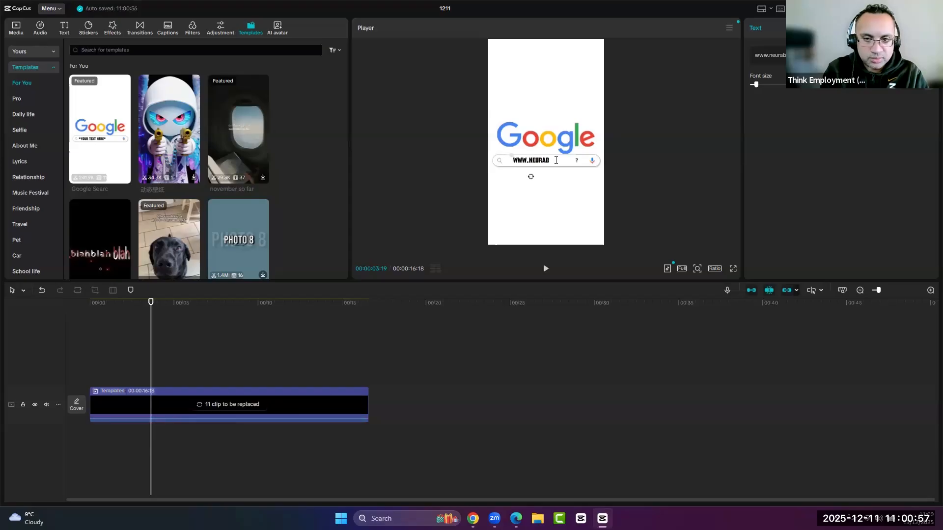
pyautogui.write('ckchain.com')
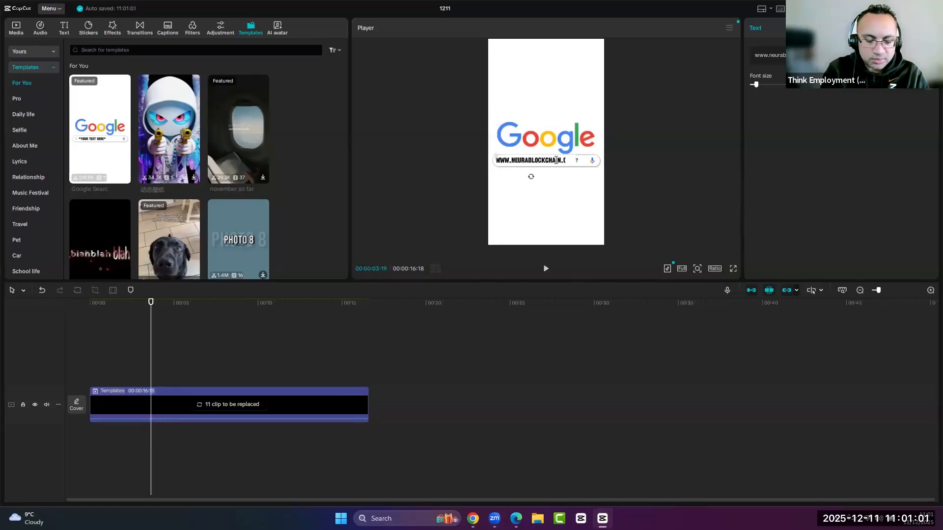
# Step: Reposition the web address inside the search bar and play the opening from the start to check it
pyautogui.click(72, 311)
pyautogui.click(545, 270)
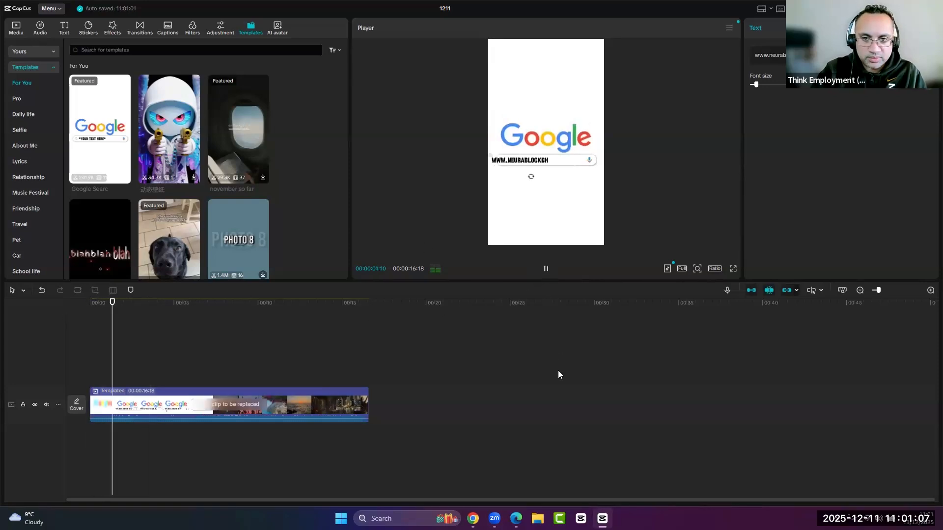
pyautogui.click(545, 269)
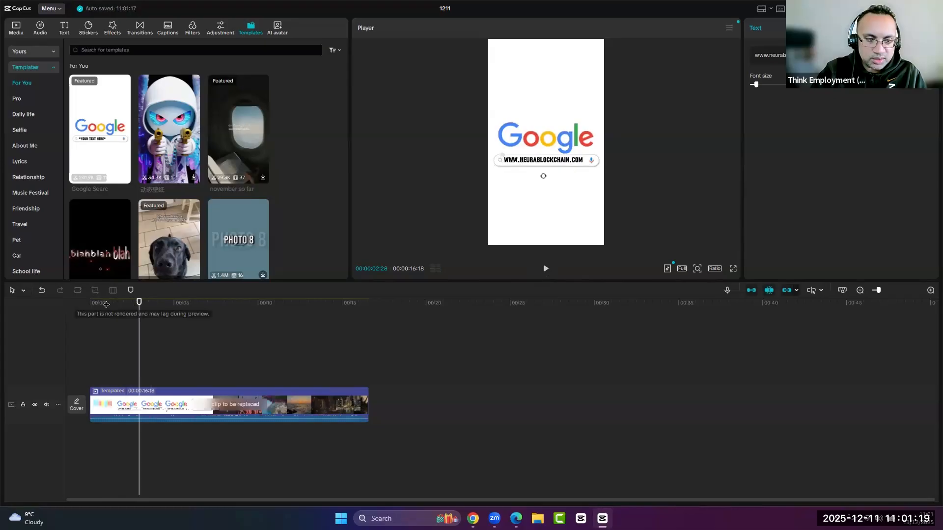
pyautogui.press('Home')
pyautogui.click(546, 269)
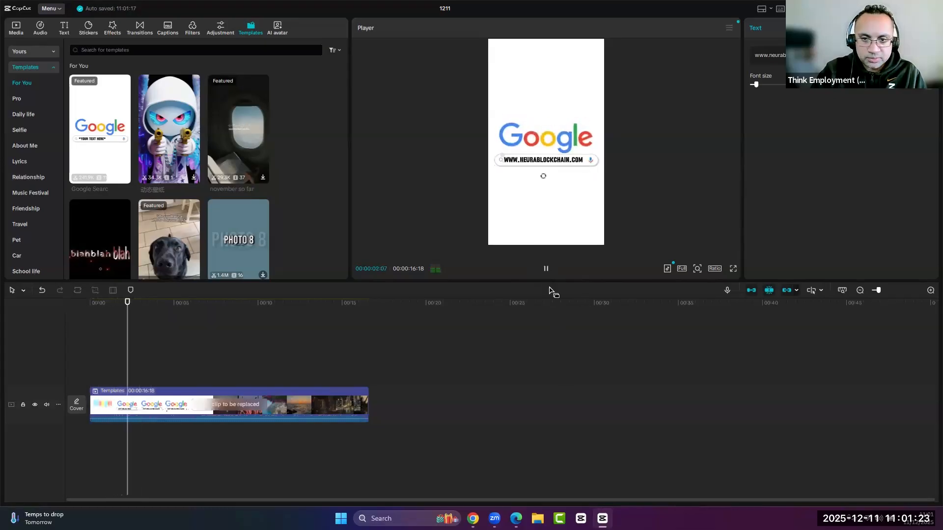
pyautogui.click(546, 270)
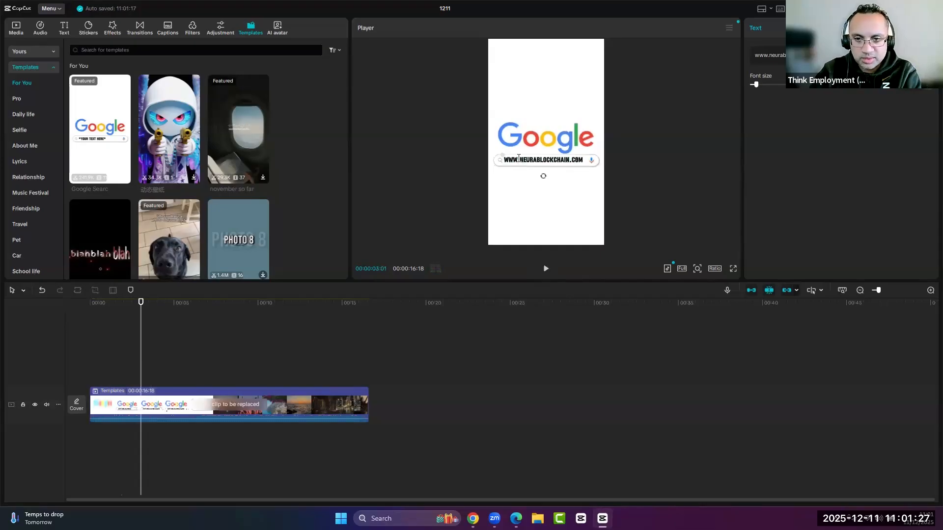
pyautogui.press('BackSpace')
pyautogui.press('BackSpace')
pyautogui.press('BackSpace')
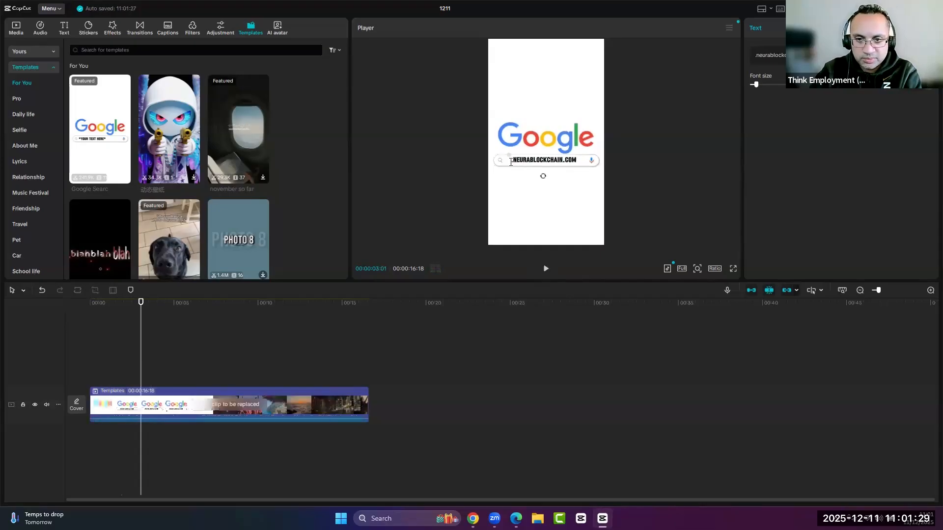
pyautogui.press('Delete')
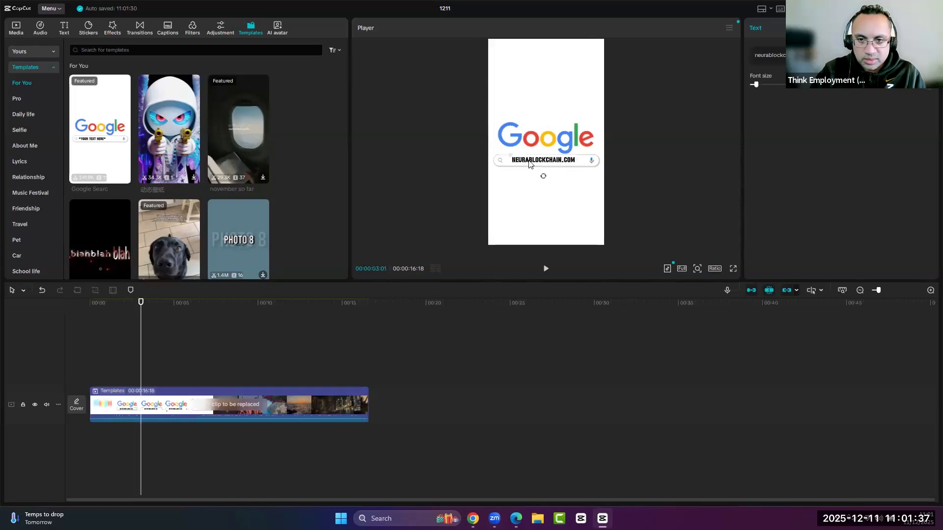
# Step: Nudge the "neurablockchain.com" text slightly to centre it in the search bar at about 2 seconds
pyautogui.press('End')
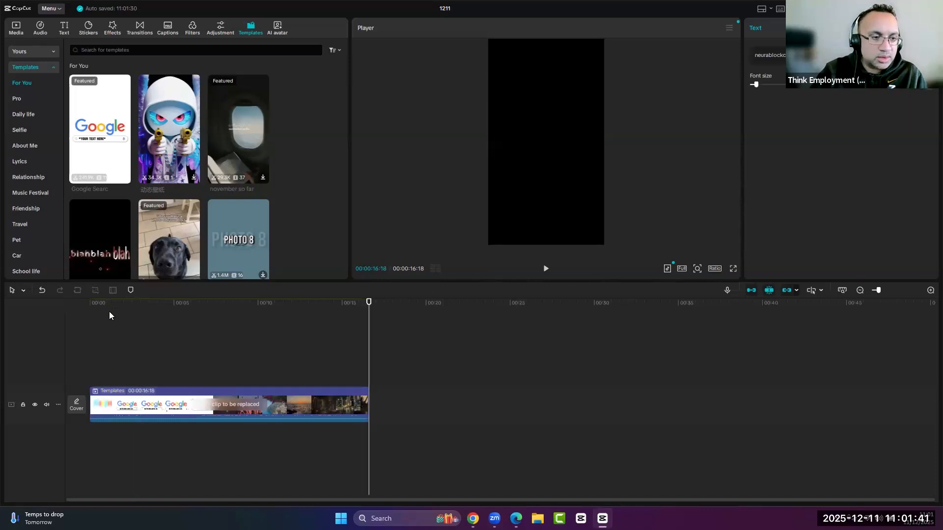
pyautogui.press('Home')
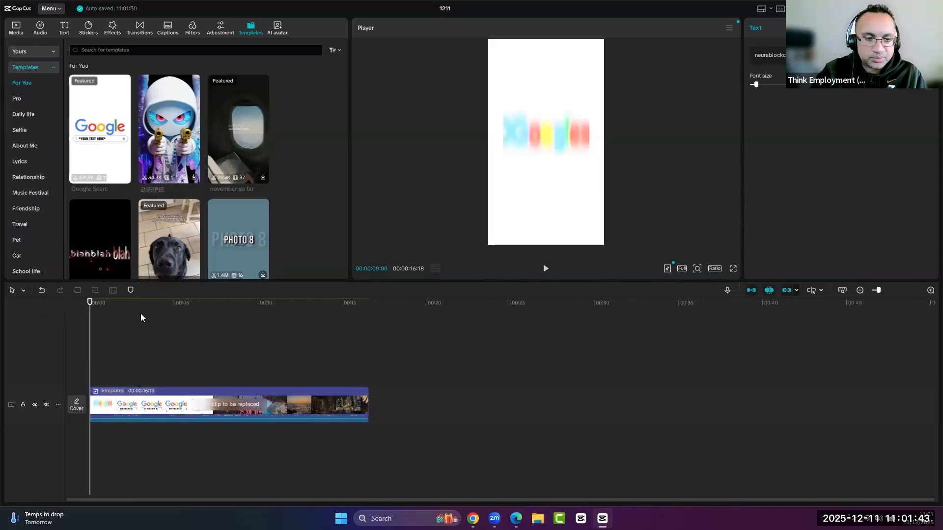
pyautogui.click(128, 318)
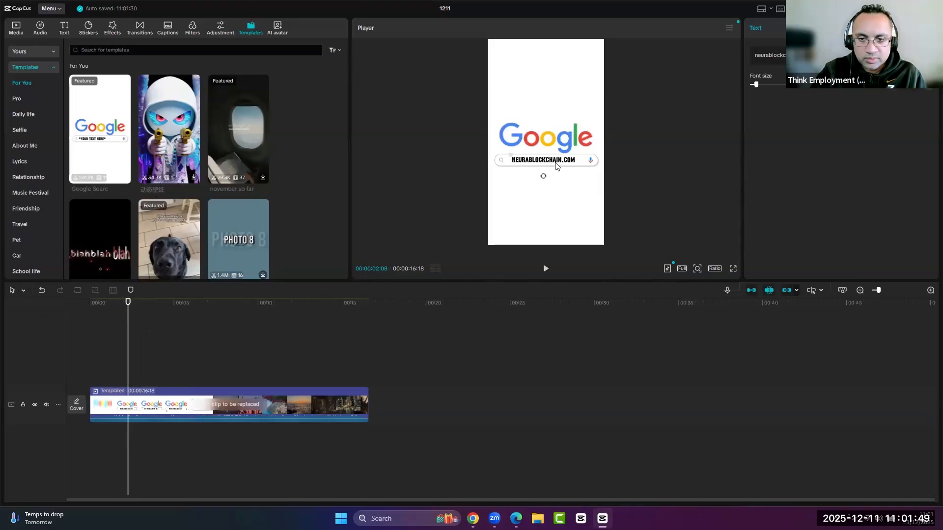
pyautogui.moveTo(557, 170); pyautogui.dragTo(560, 166)
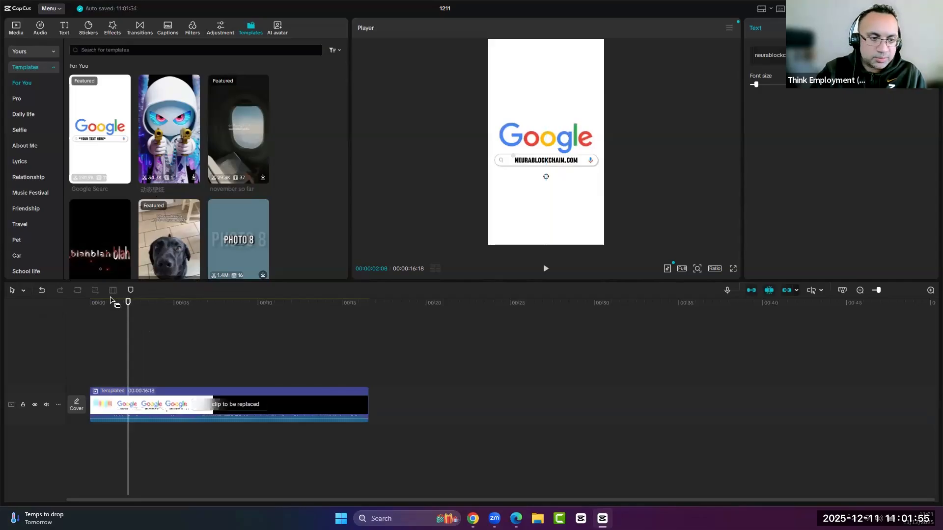
# Step: Play the clip from the start to check the search bar text, stopping at about 0:07 in the first photo scene
pyautogui.click(92, 302)
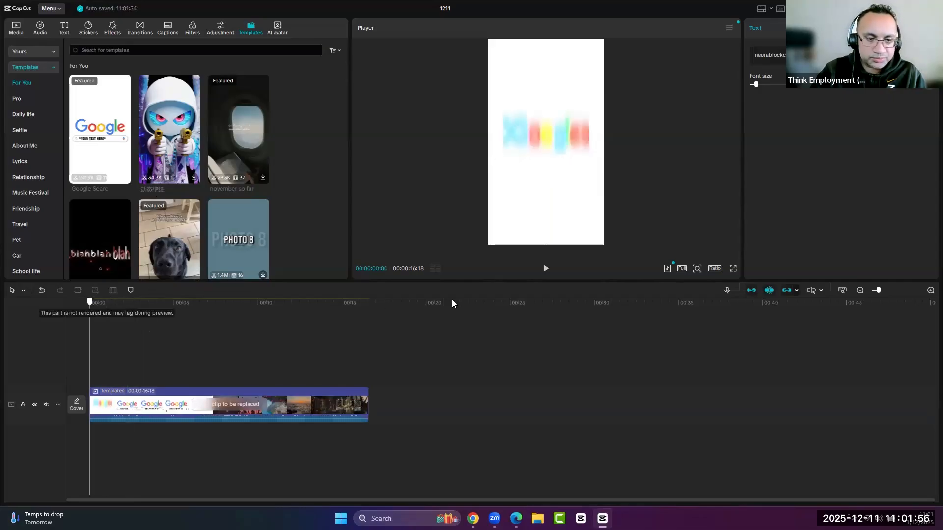
pyautogui.click(545, 271)
pyautogui.click(545, 271)
pyautogui.click(545, 272)
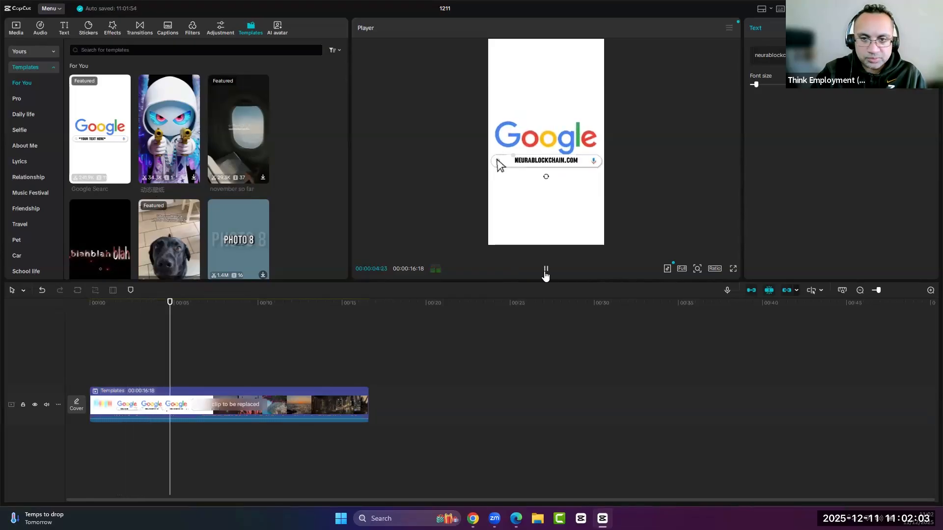
pyautogui.click(545, 272)
pyautogui.click(544, 171)
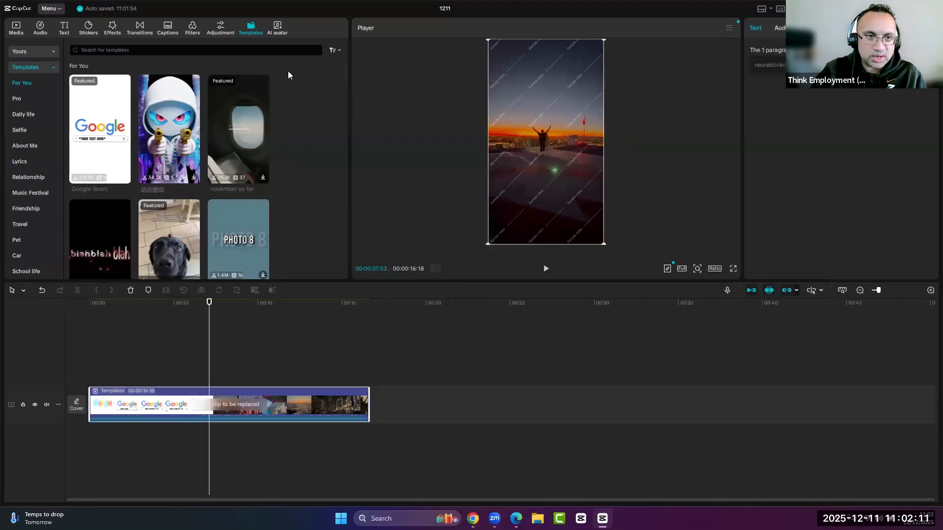
pyautogui.click(16, 28)
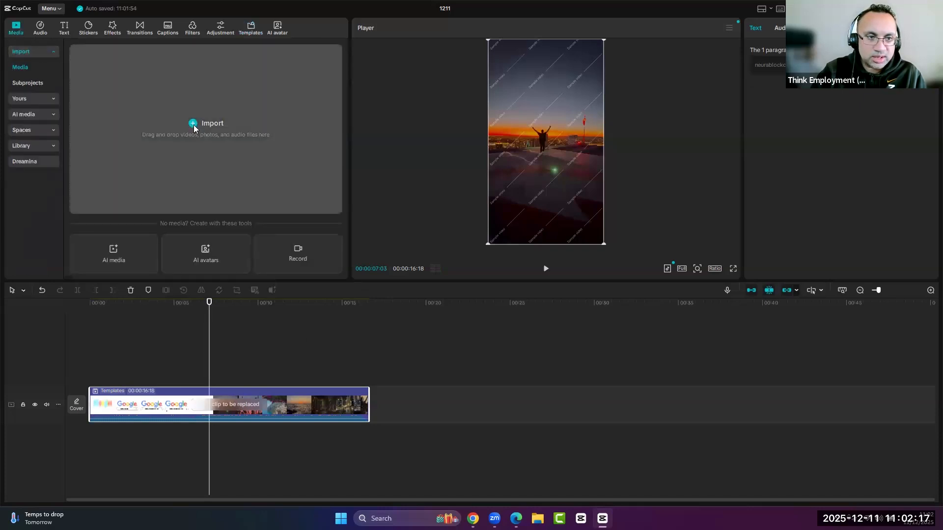
pyautogui.click(206, 123)
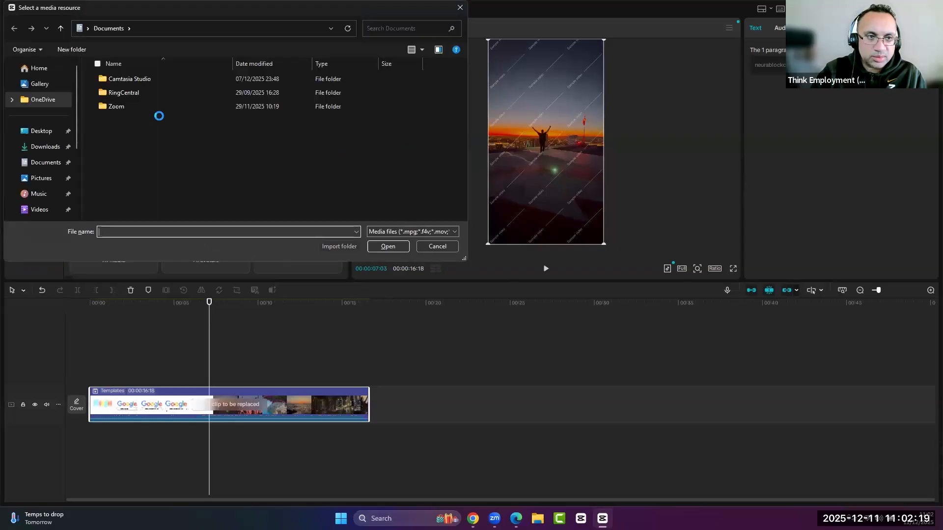
pyautogui.click(53, 134)
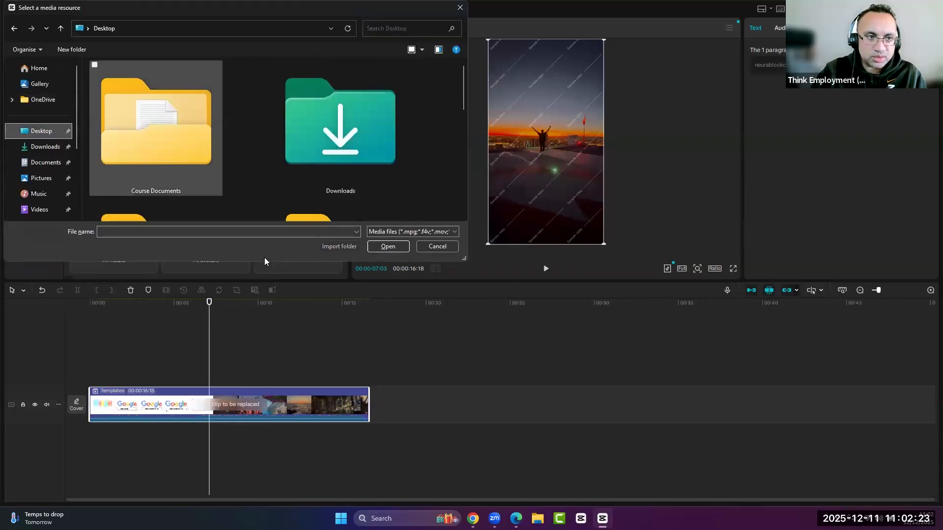
pyautogui.click(435, 246)
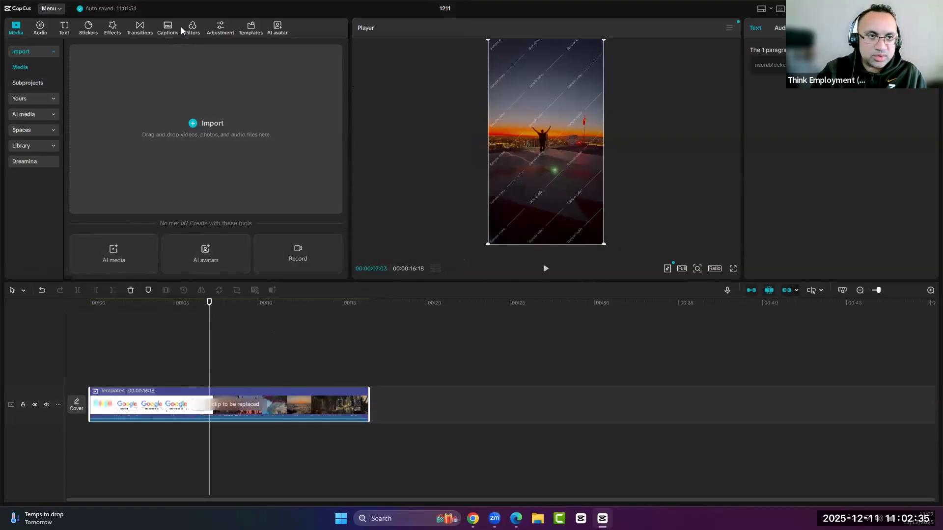
# Step: Examine the available filters, auto captions options, effects, stickers, adjustments and templates for the video
pyautogui.click(193, 30)
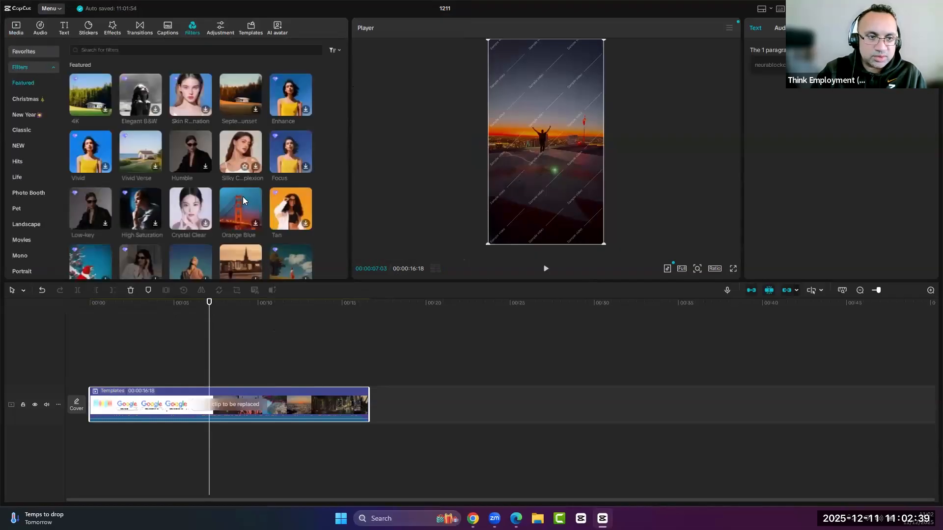
pyautogui.click(172, 29)
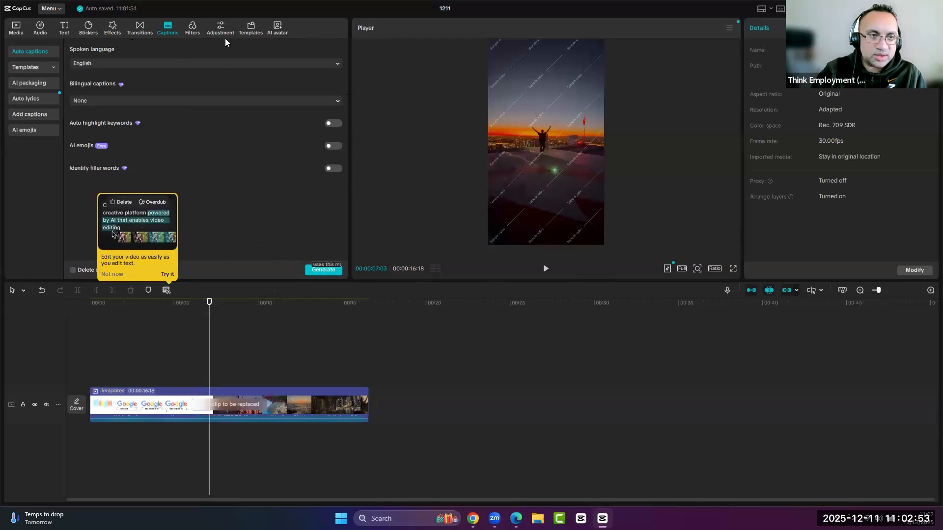
pyautogui.click(102, 30)
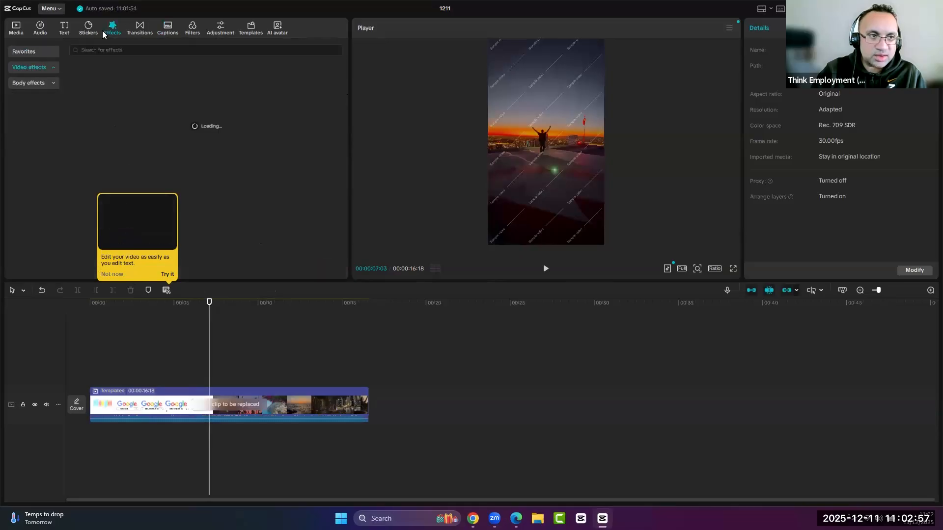
pyautogui.click(94, 30)
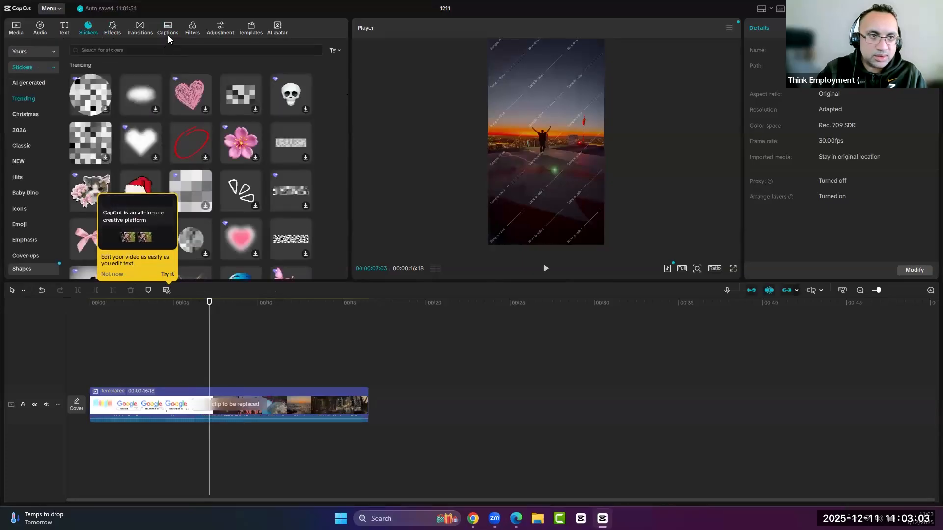
pyautogui.click(221, 32)
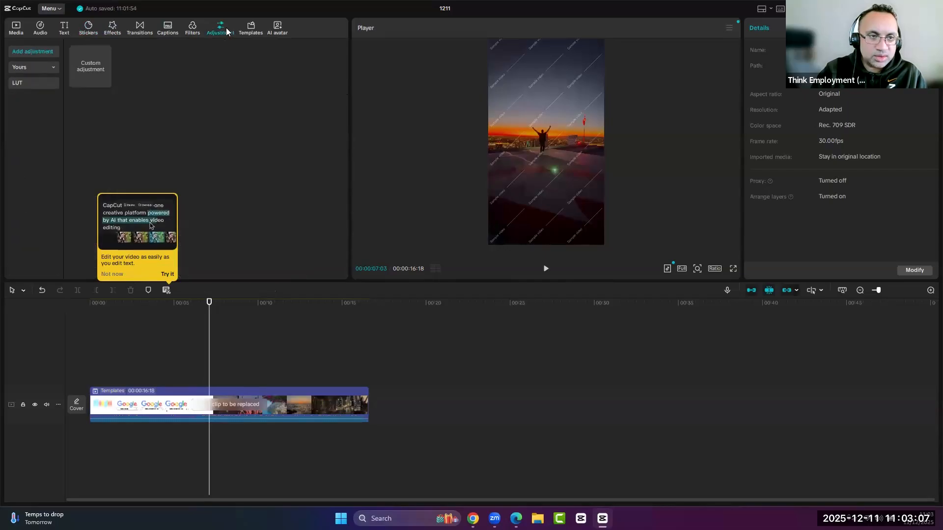
pyautogui.moveTo(97, 69)
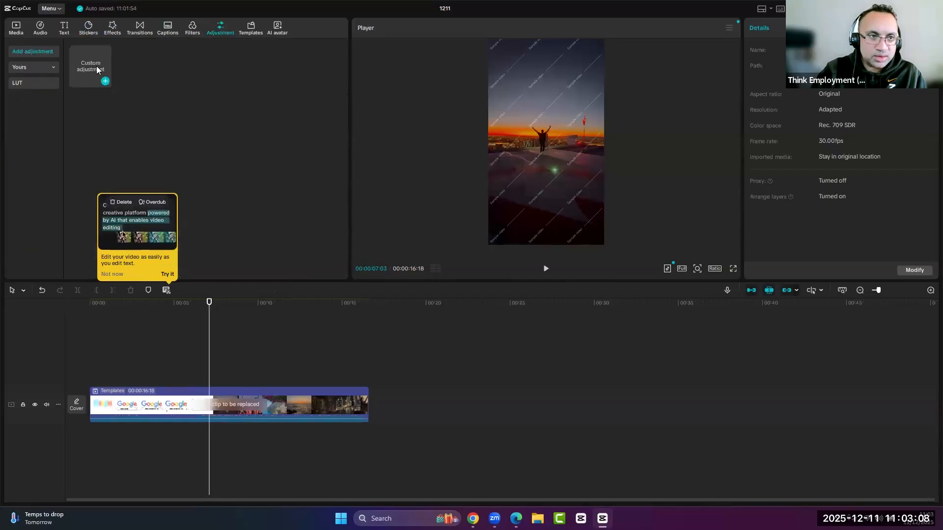
pyautogui.click(248, 26)
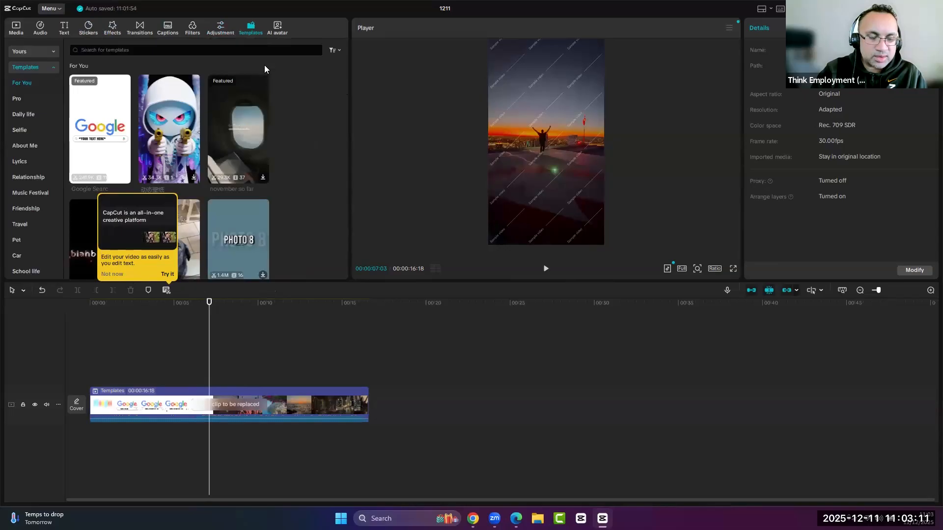
# Step: Dismiss the text-based editing tip and preview the podcast presenter from the trending AI avatars
pyautogui.click(278, 33)
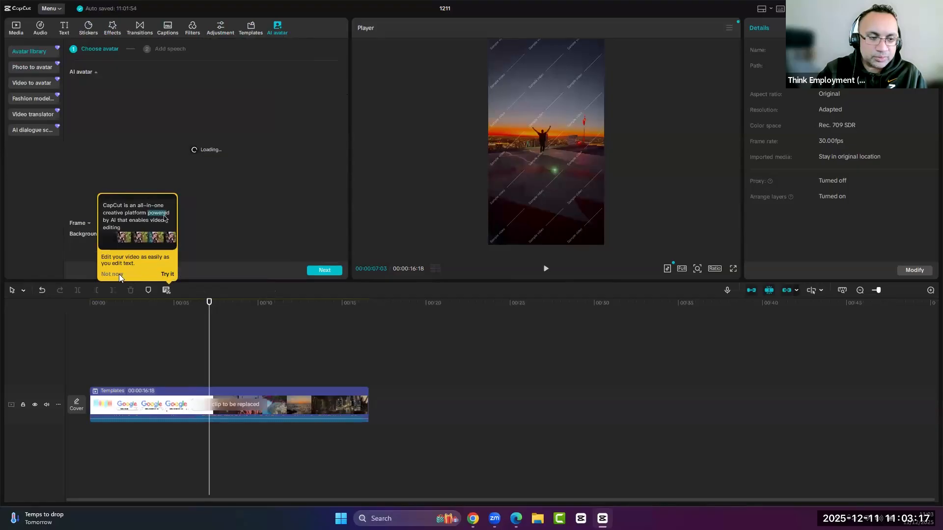
pyautogui.click(101, 274)
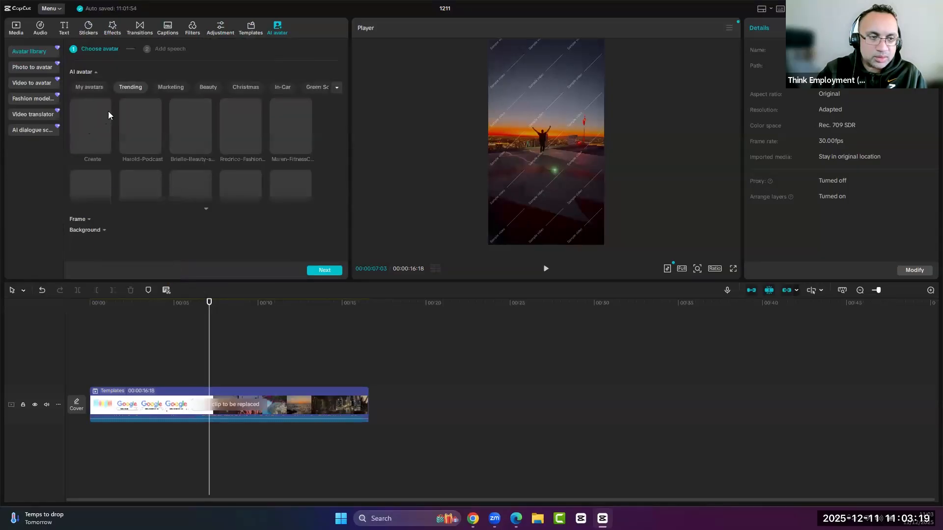
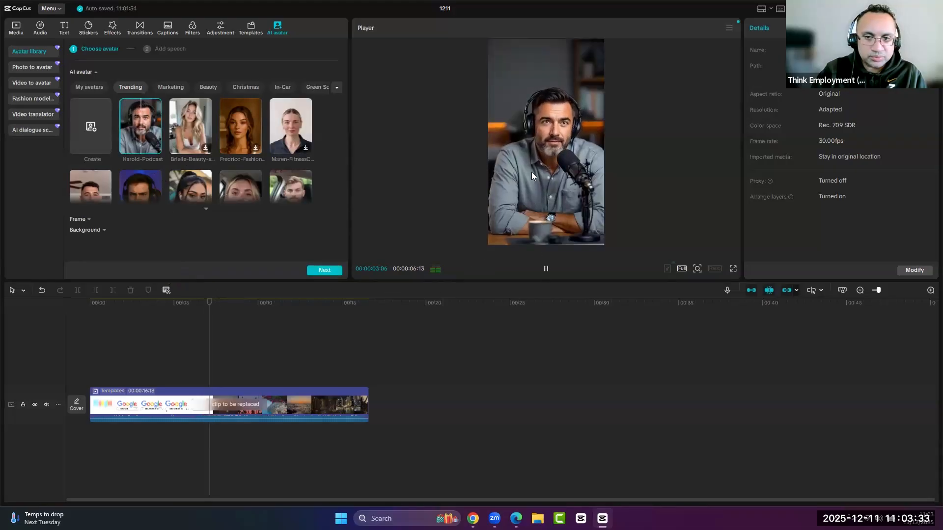
pyautogui.click(545, 269)
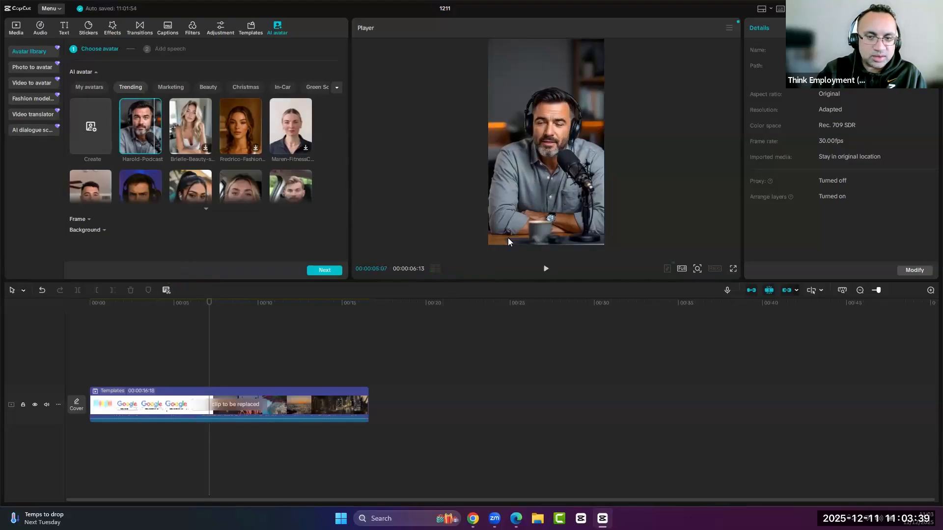
# Step: Browse the For You video templates for other designs
pyautogui.click(251, 30)
pyautogui.scroll(-10, 248, 219)
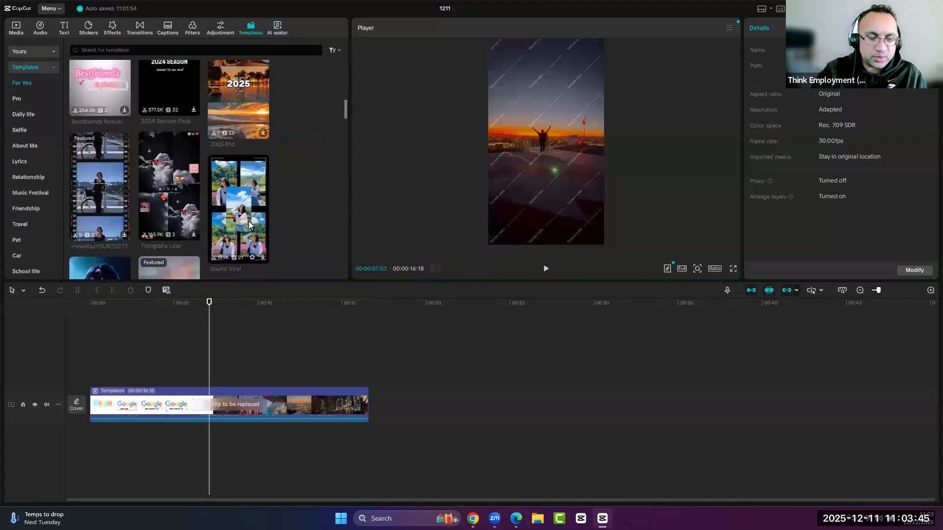
pyautogui.scroll(-10, 254, 221)
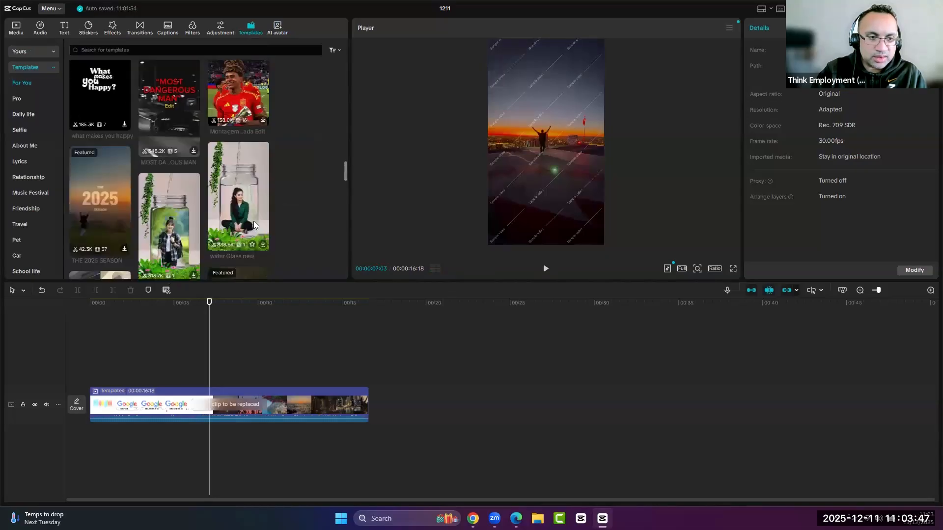
pyautogui.scroll(-10, 254, 221)
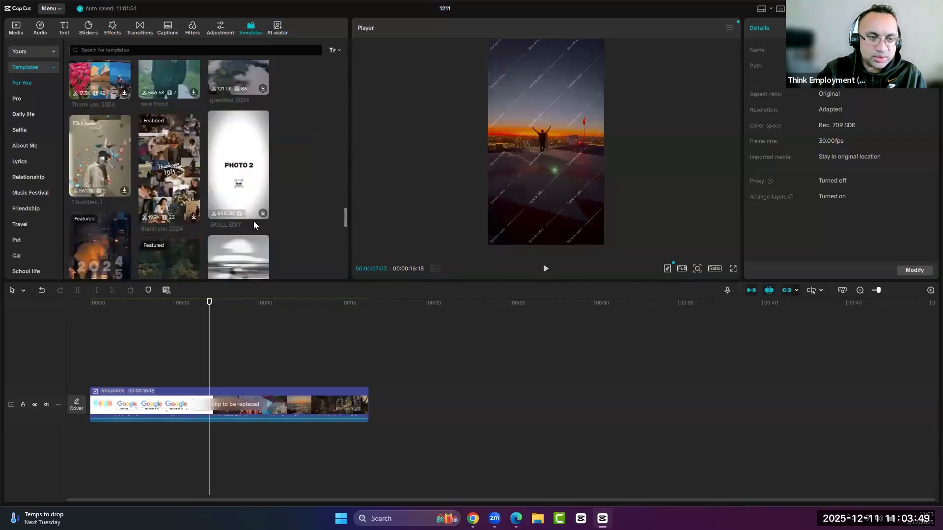
pyautogui.scroll(-3, 254, 221)
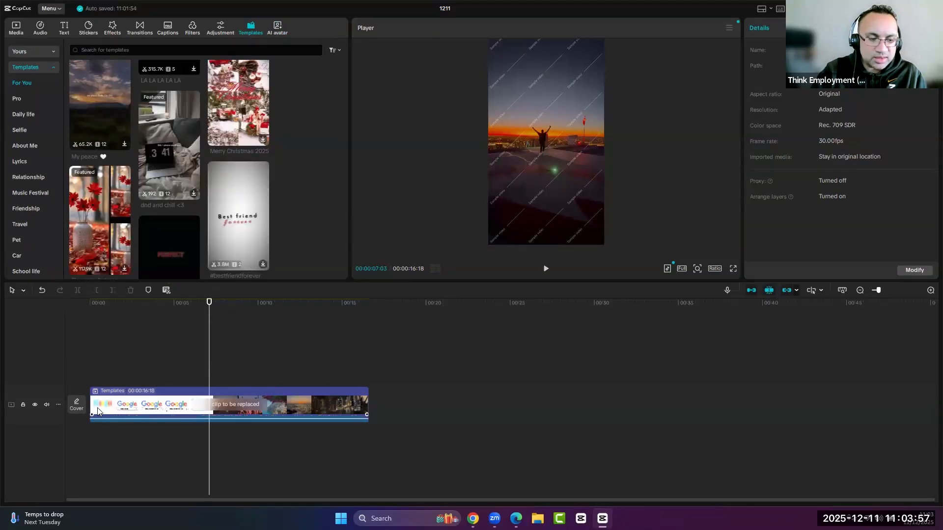
# Step: Replace the first 1.0s sample clip of the Google search template with the "Screen Saver Aug" image from the Pictures folder
pyautogui.click(274, 435)
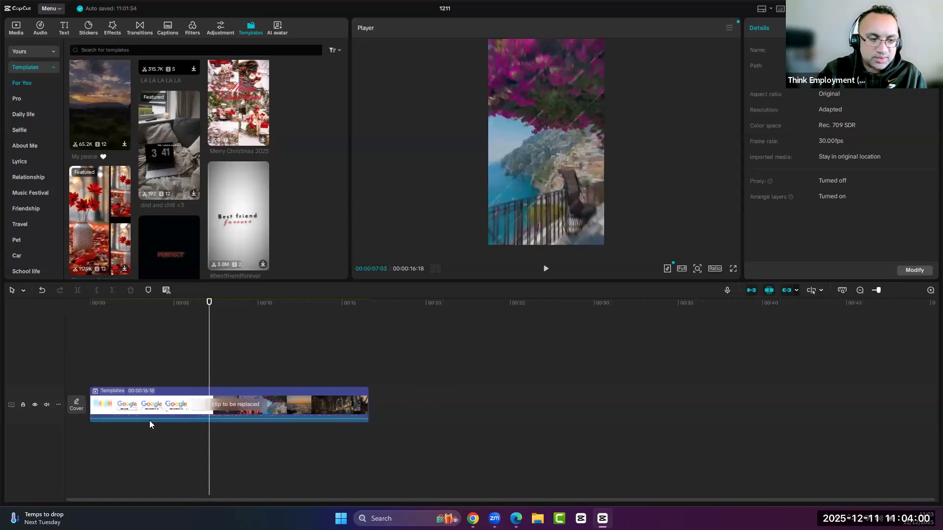
pyautogui.click(244, 403)
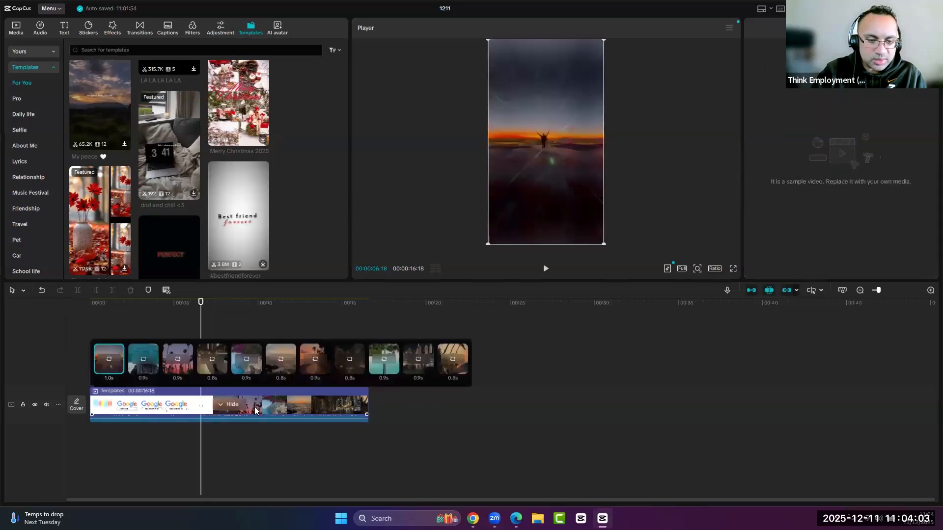
pyautogui.click(136, 393)
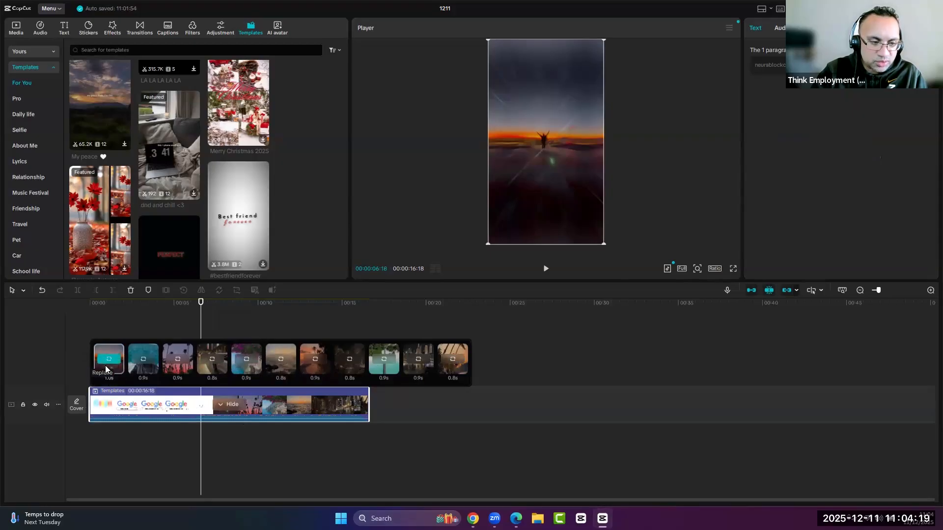
pyautogui.click(109, 353)
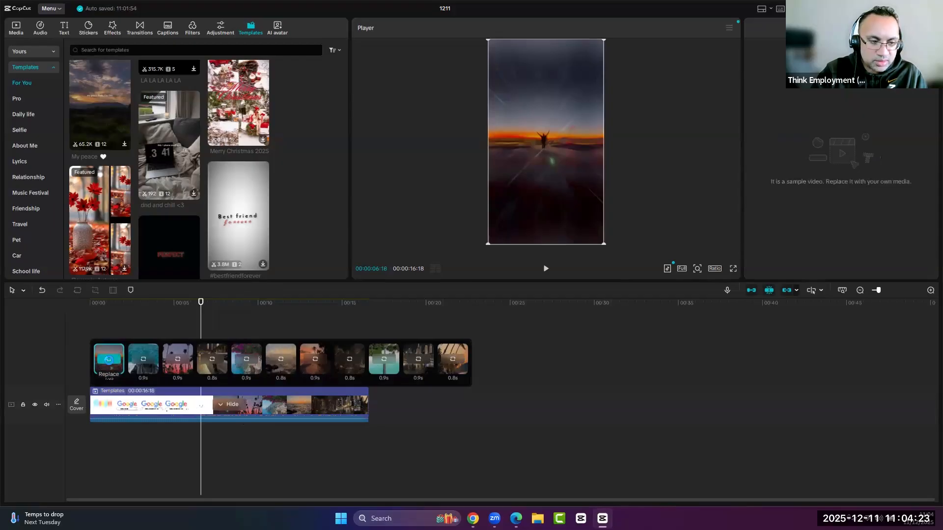
pyautogui.click(109, 360)
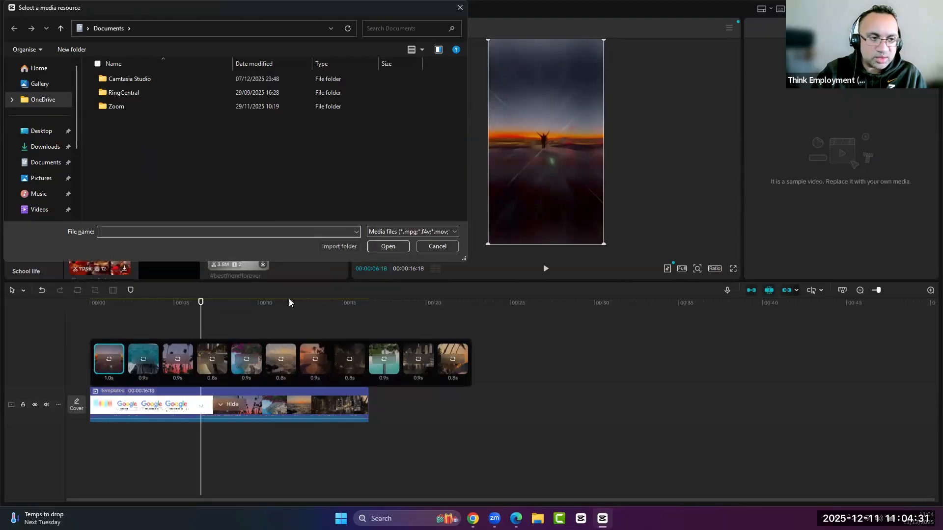
pyautogui.click(41, 180)
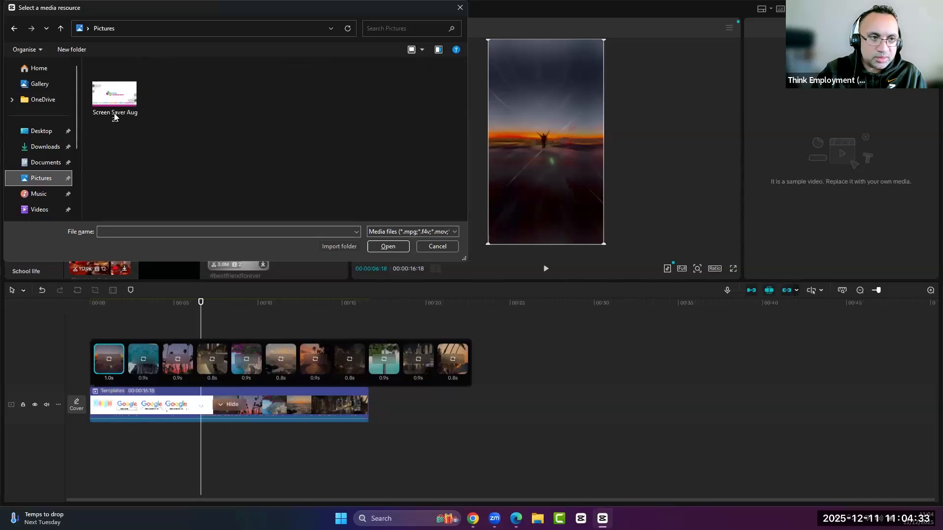
pyautogui.click(119, 102)
pyautogui.click(387, 247)
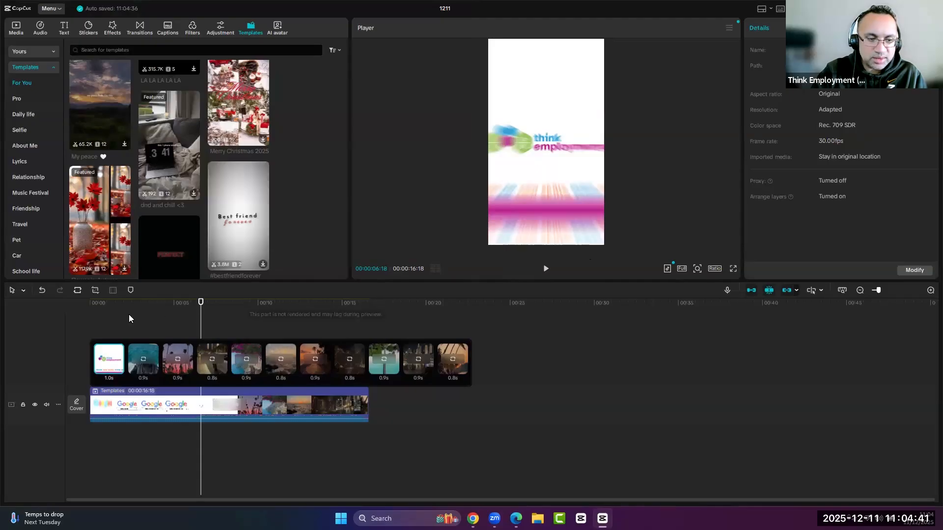
# Step: Play the video from the start to check the replaced first clip, stopping at the palm tree scene
pyautogui.moveTo(200, 301); pyautogui.dragTo(78, 306)
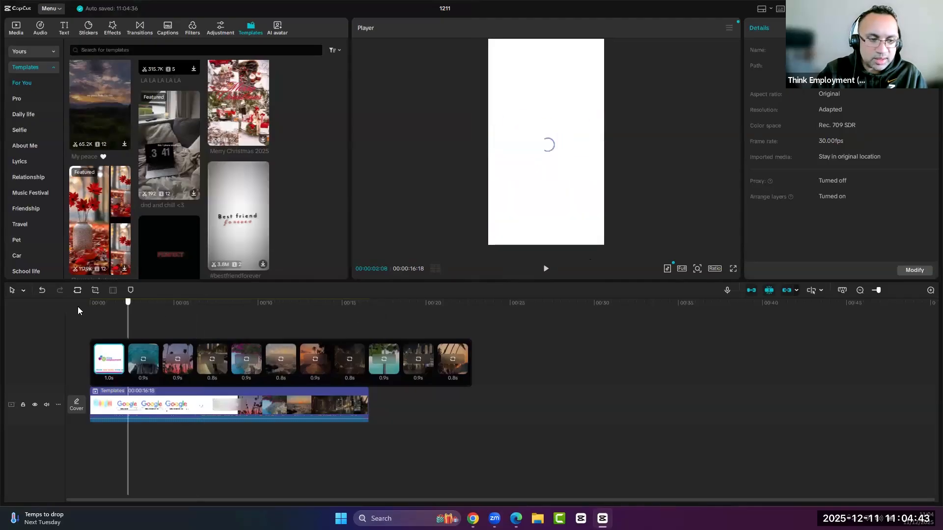
pyautogui.click(545, 269)
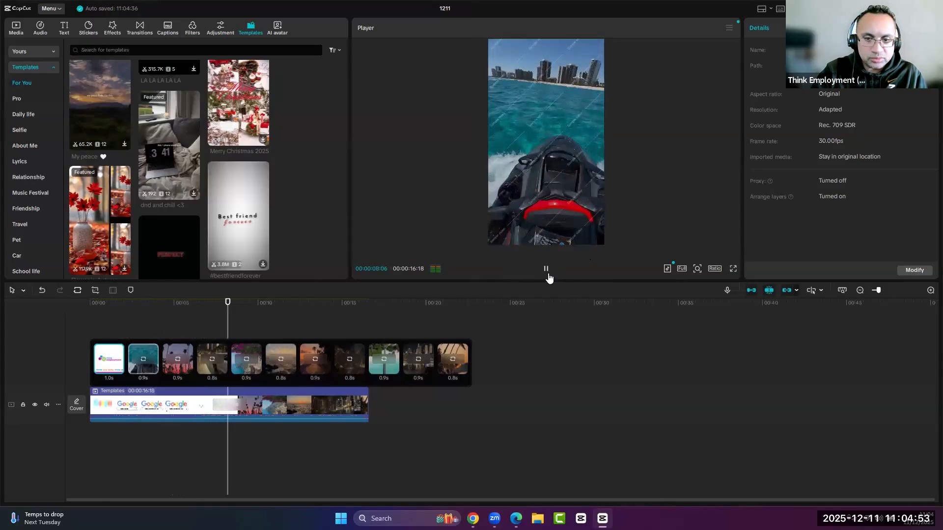
pyautogui.click(546, 269)
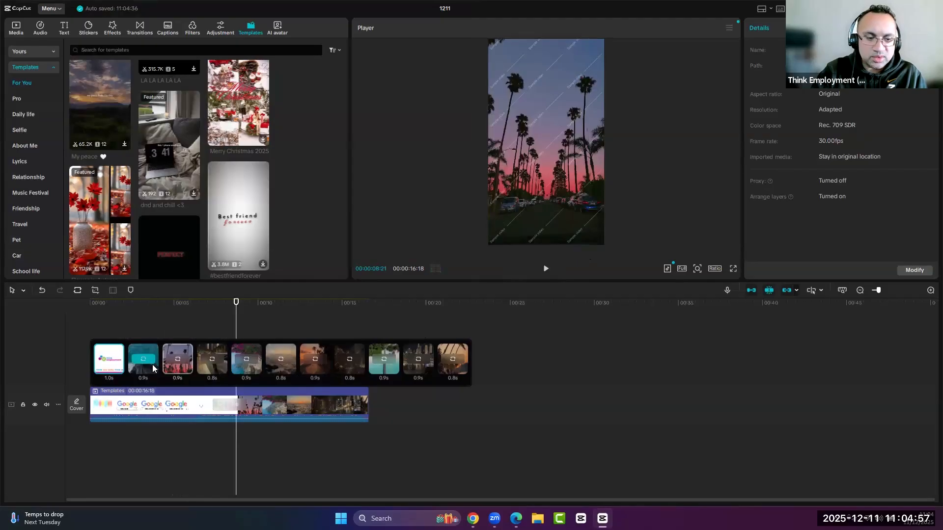
# Step: Delete the whole Google search template clip from the timeline
pyautogui.click(281, 411)
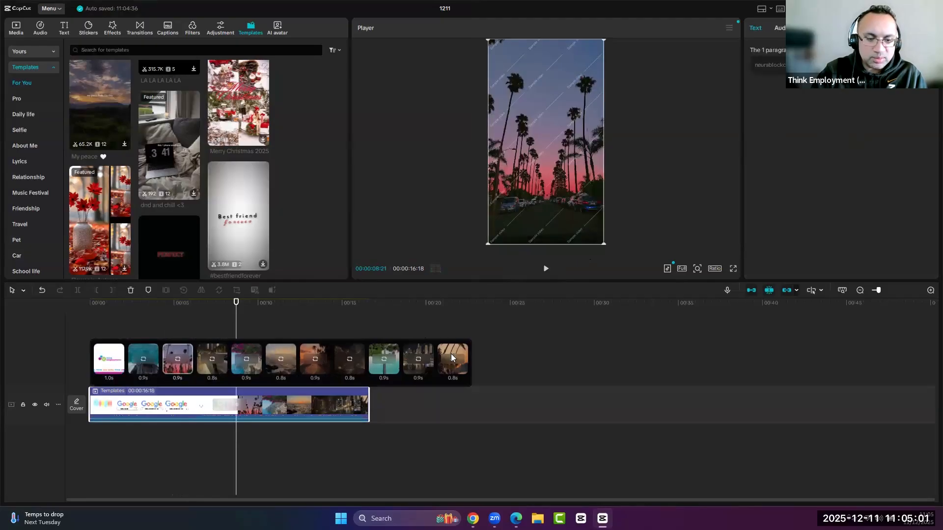
pyautogui.moveTo(142, 361)
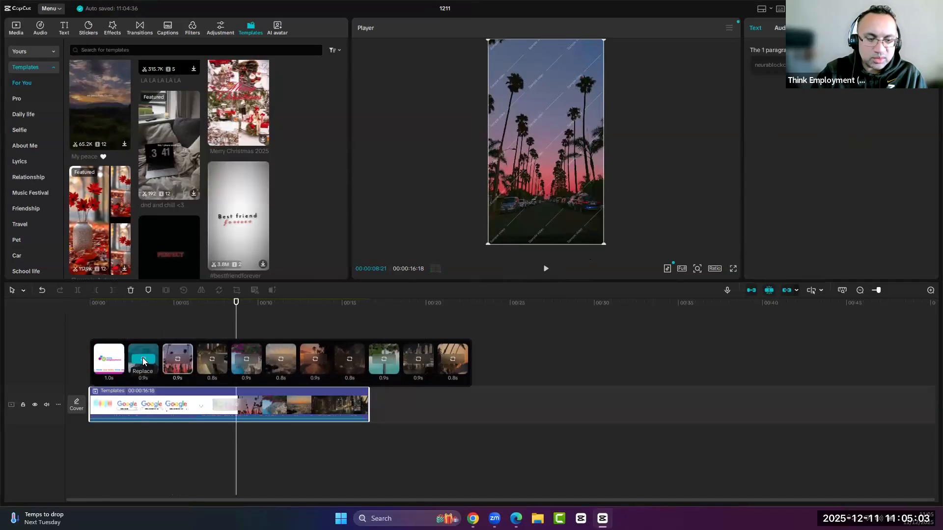
pyautogui.moveTo(231, 219)
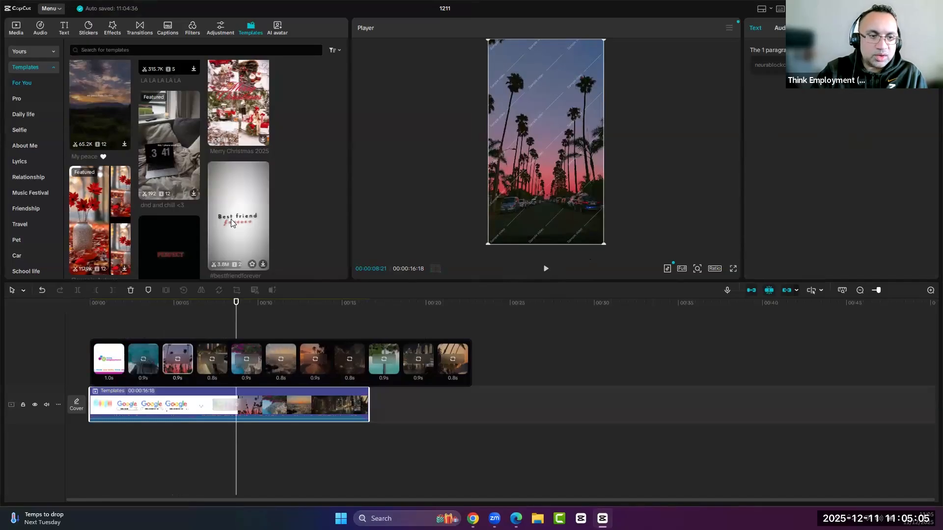
pyautogui.click(257, 334)
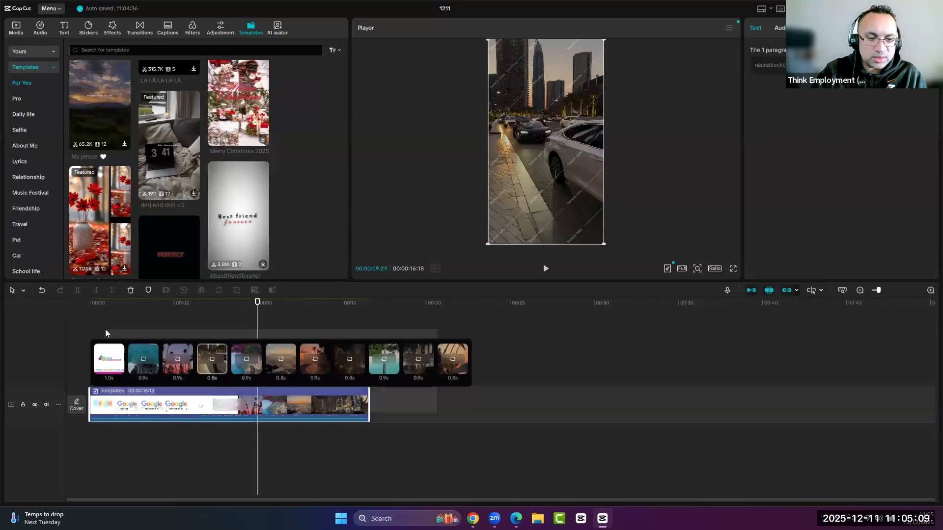
pyautogui.moveTo(105, 330); pyautogui.dragTo(105, 330)
pyautogui.moveTo(382, 410); pyautogui.dragTo(53, 405)
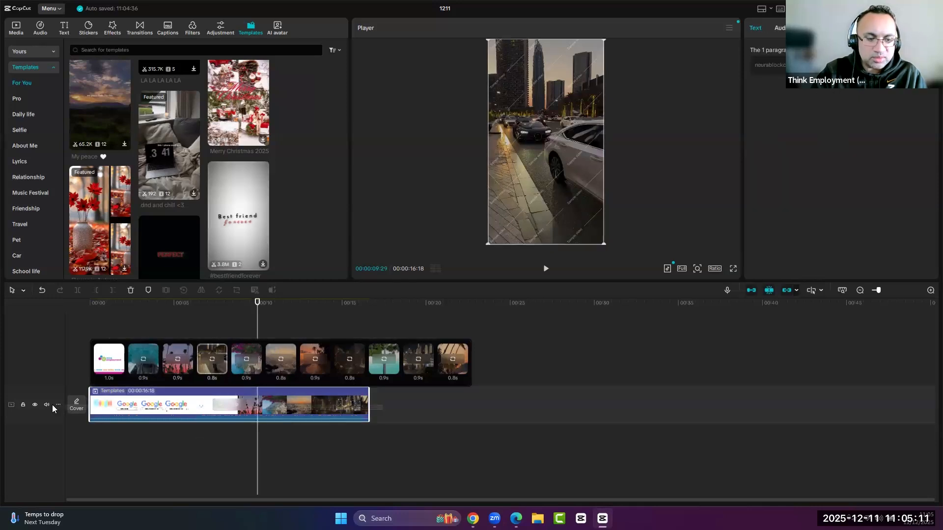
pyautogui.moveTo(386, 413); pyautogui.dragTo(106, 402)
pyautogui.press('Delete')
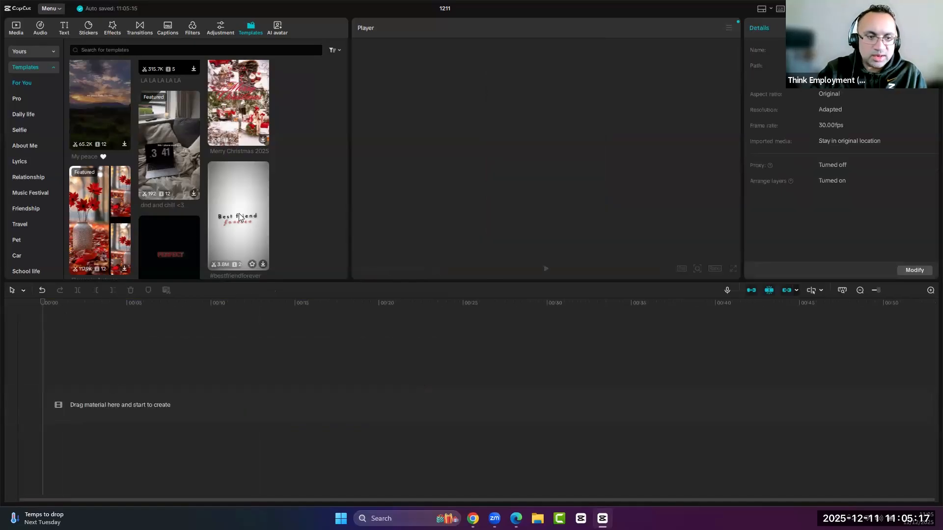
# Step: Browse the For You templates and preview the RESTART AND RESET template through its opening text scenes
pyautogui.scroll(-2, 214, 240)
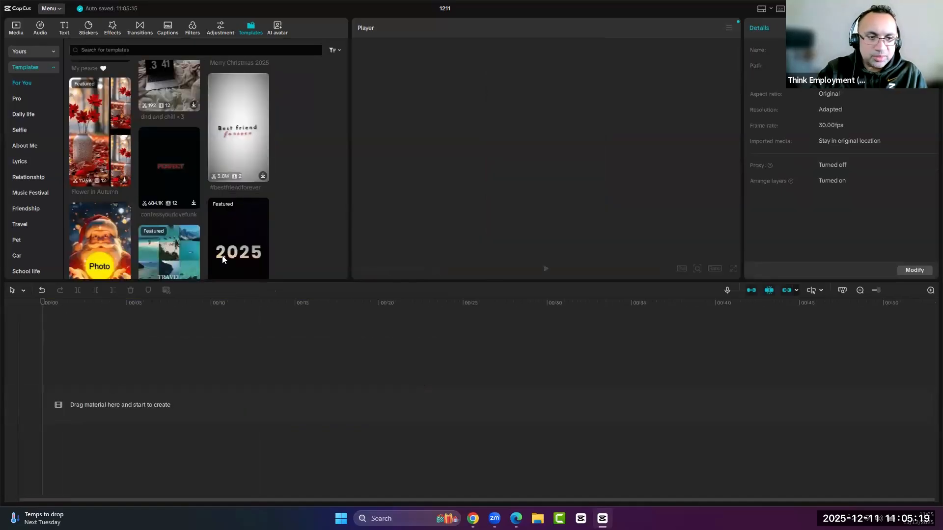
pyautogui.scroll(-5, 221, 251)
pyautogui.click(102, 160)
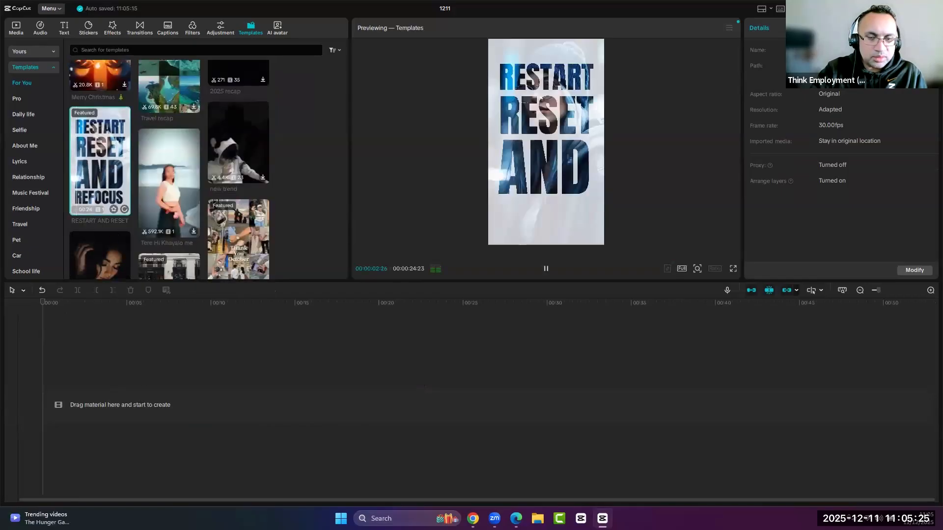
pyautogui.moveTo(101, 162); pyautogui.dragTo(102, 138)
pyautogui.moveTo(93, 198); pyautogui.dragTo(96, 192)
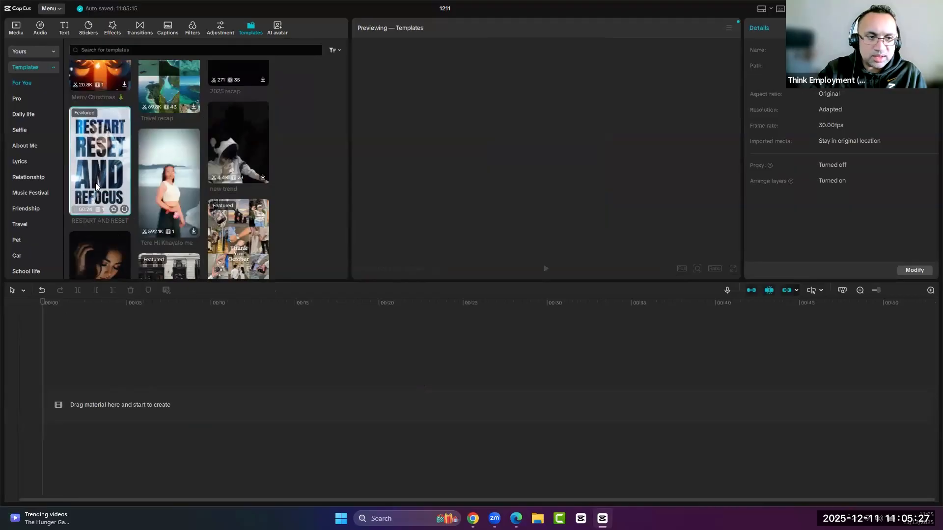
pyautogui.click(546, 269)
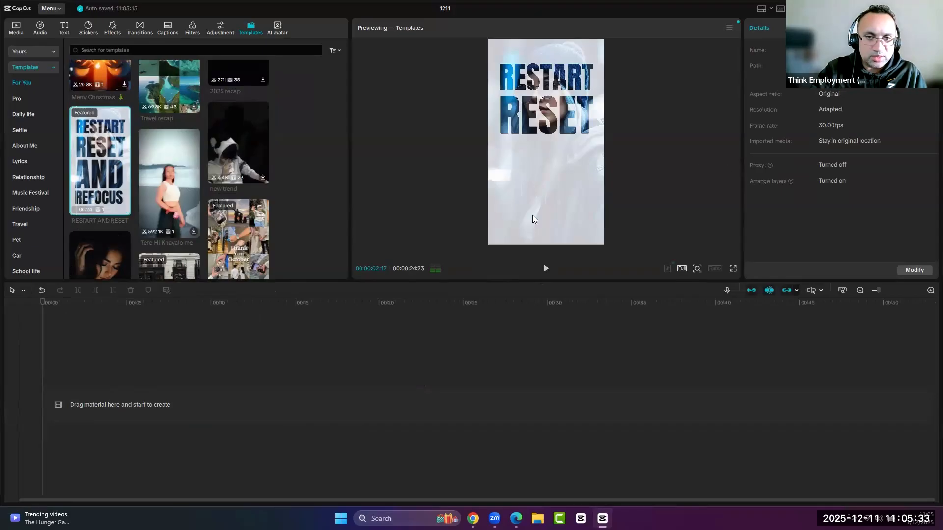
pyautogui.click(545, 269)
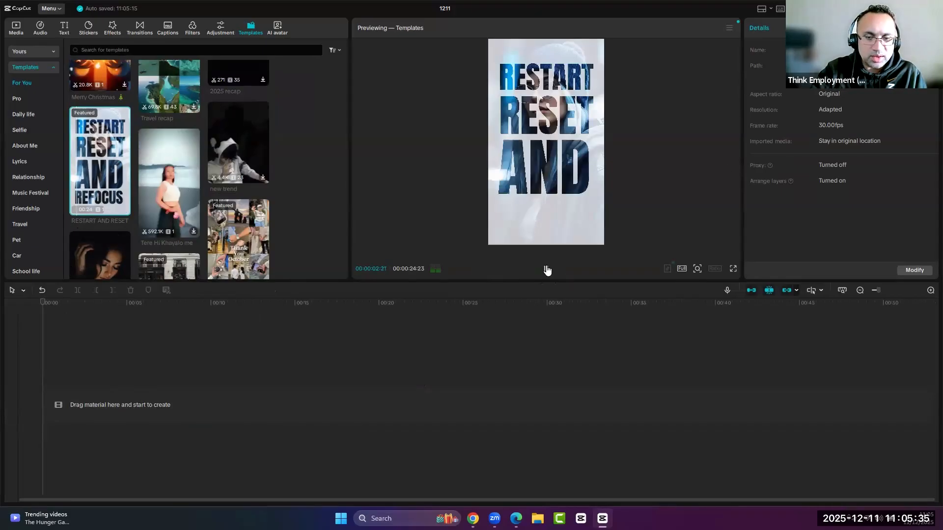
pyautogui.click(547, 269)
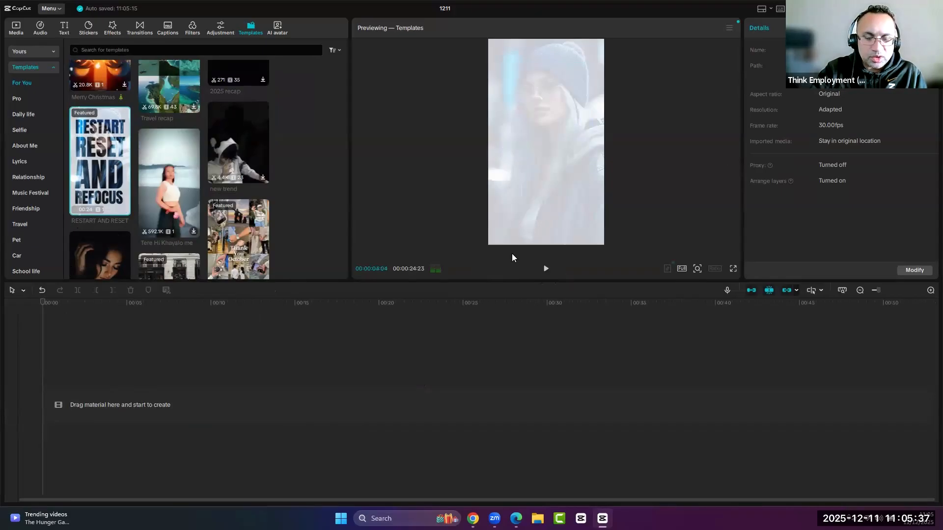
pyautogui.click(546, 269)
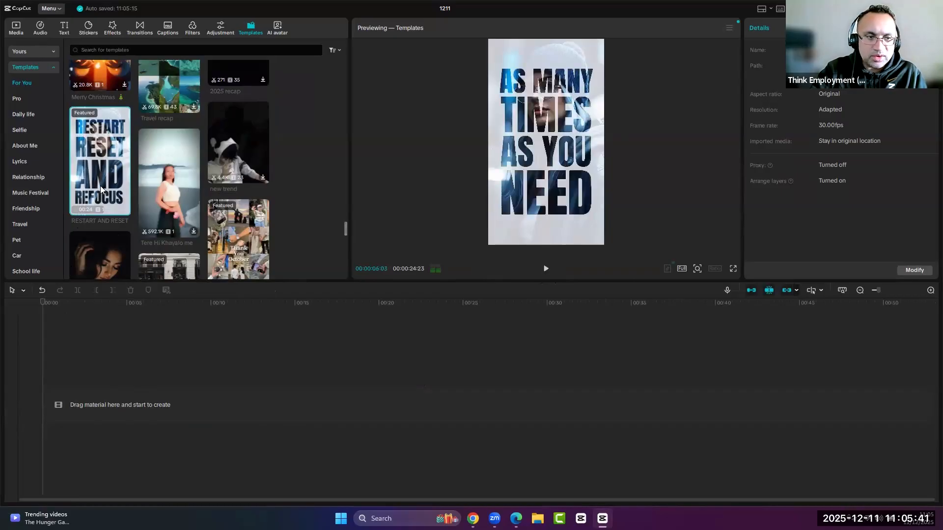
# Step: Add the RESTART AND RESET template to the timeline and play its opening seconds
pyautogui.moveTo(101, 186); pyautogui.dragTo(123, 405)
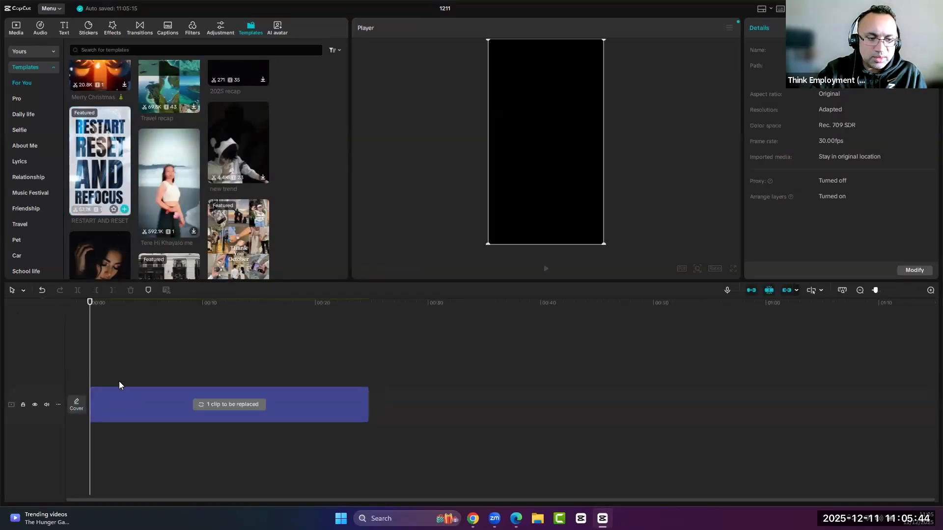
pyautogui.click(545, 270)
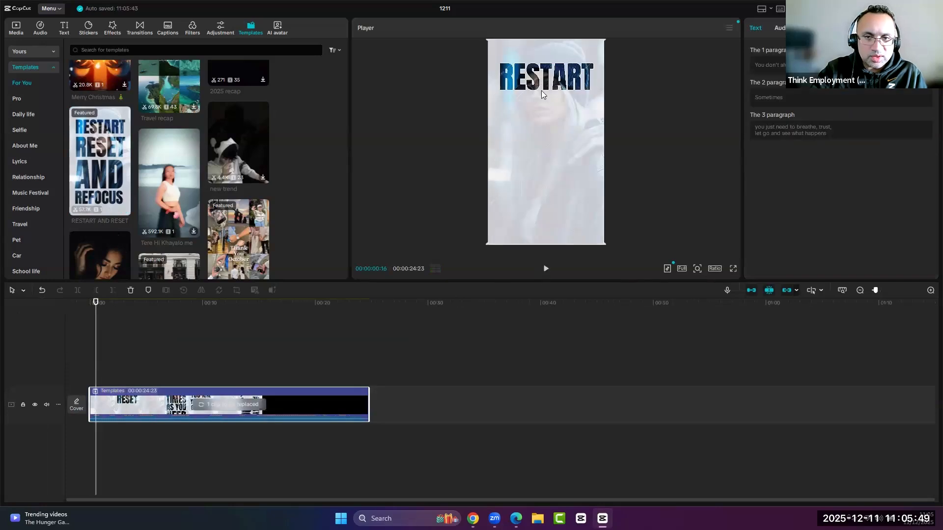
pyautogui.click(546, 270)
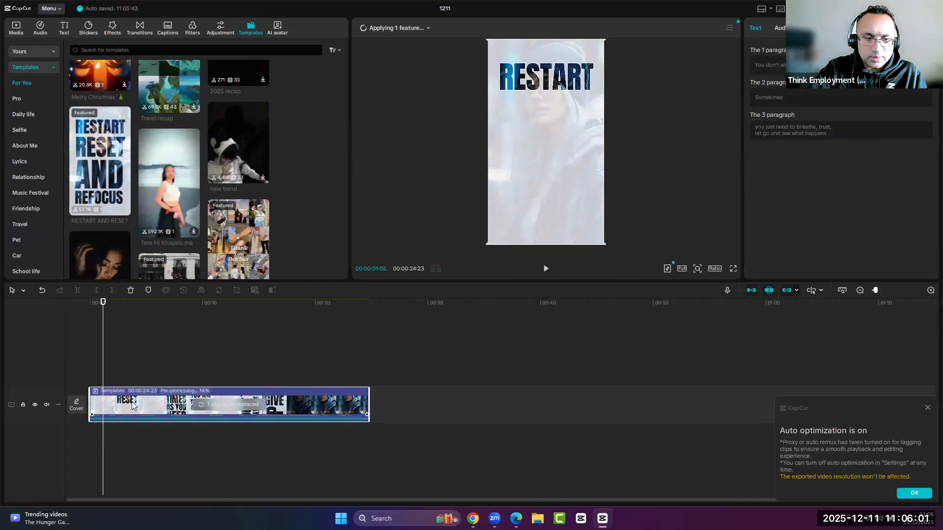
pyautogui.moveTo(118, 308)
pyautogui.mouseDown()
pyautogui.moveTo(136, 311)
pyautogui.moveTo(124, 316)
pyautogui.mouseUp()
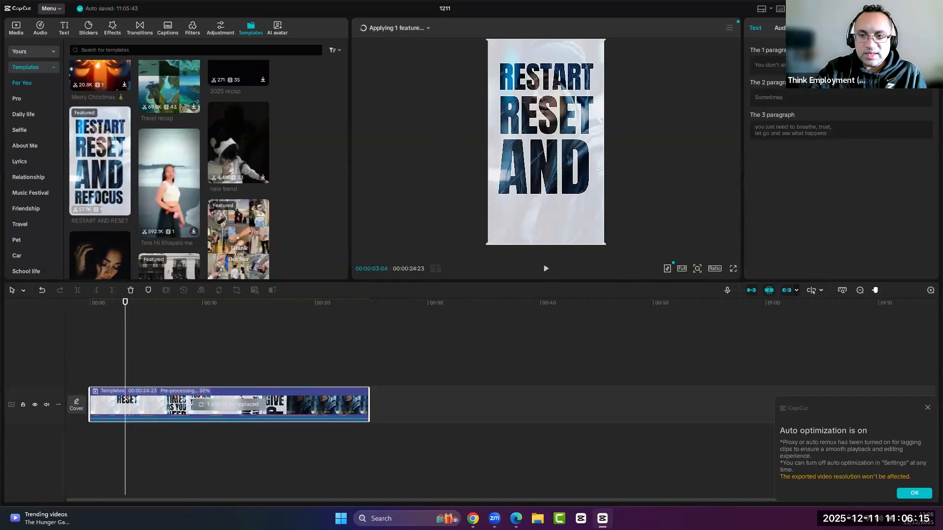
# Step: Look through the template's three editable text paragraphs, selecting each one in turn
pyautogui.click(804, 65)
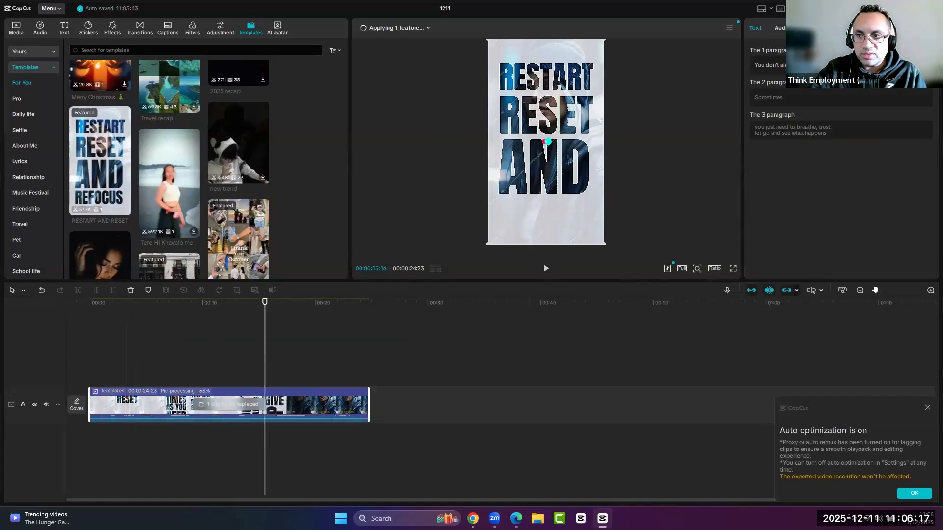
pyautogui.click(798, 100)
pyautogui.click(799, 133)
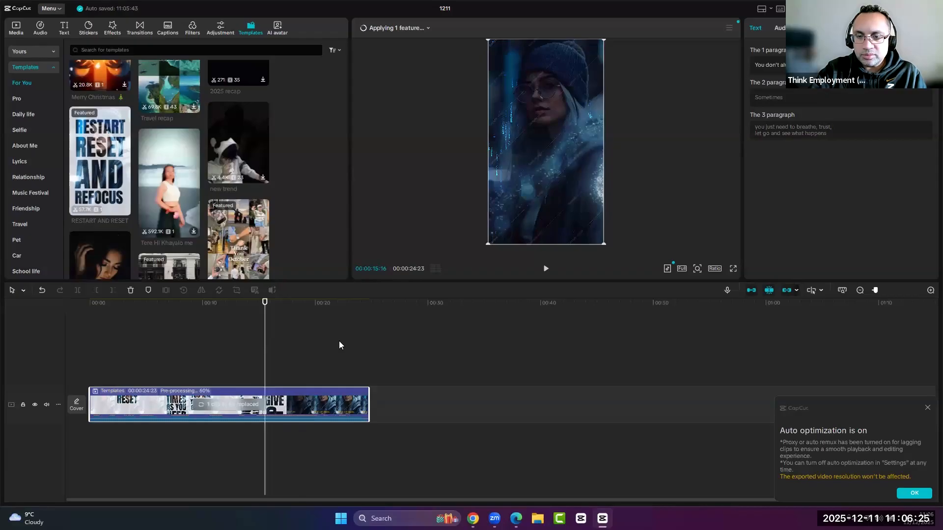
# Step: Play the RESTART AND RESET template from the start to check its large text scenes up to "But just always remember"
pyautogui.moveTo(179, 301); pyautogui.dragTo(76, 309)
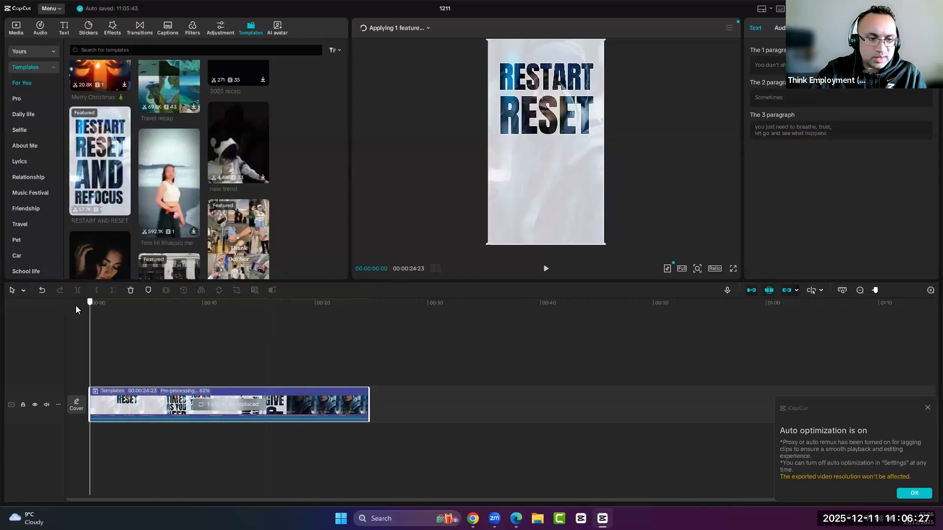
pyautogui.click(548, 275)
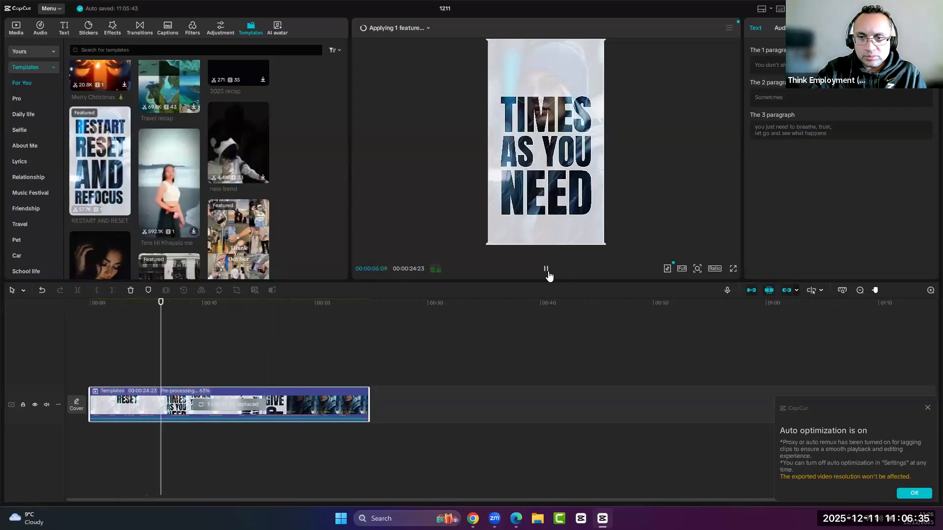
pyautogui.click(547, 274)
pyautogui.click(548, 273)
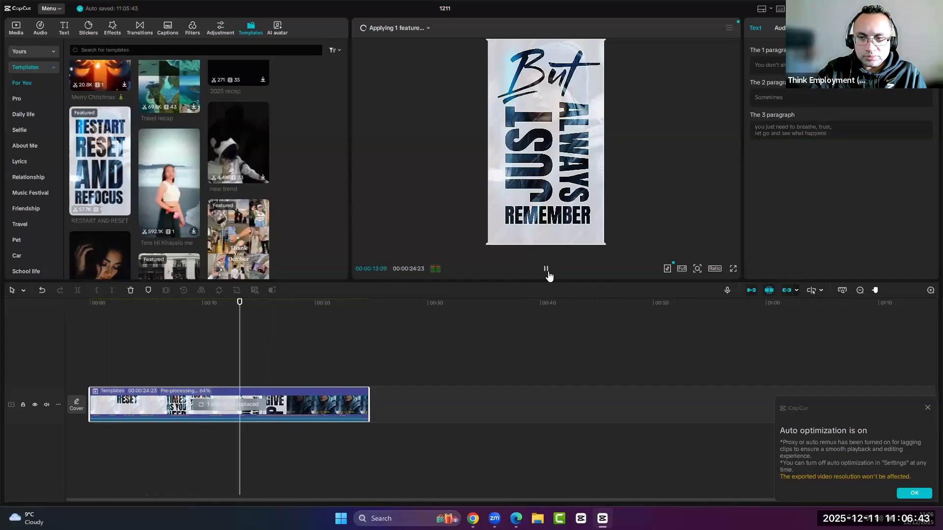
pyautogui.click(548, 273)
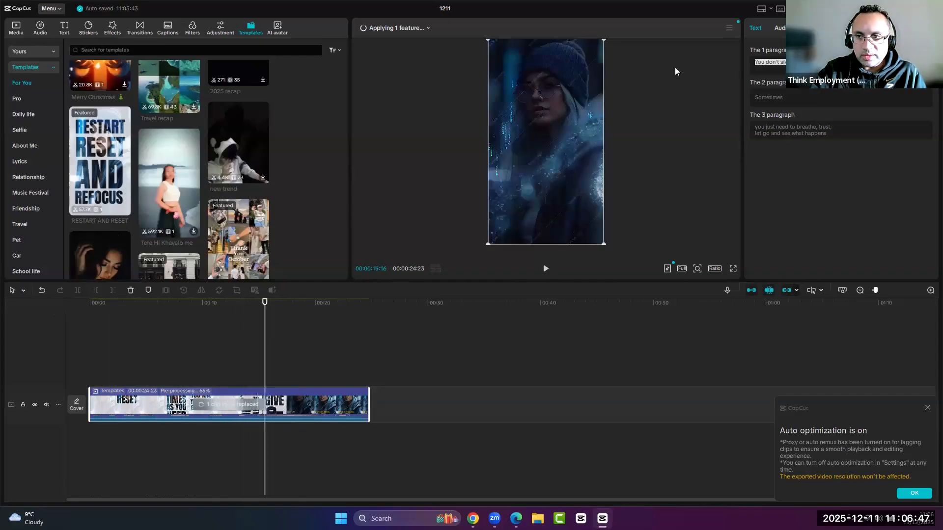
# Step: Jump to the second paragraph, "Sometimes", and play on to see where the editable text appears in the video
pyautogui.click(807, 96)
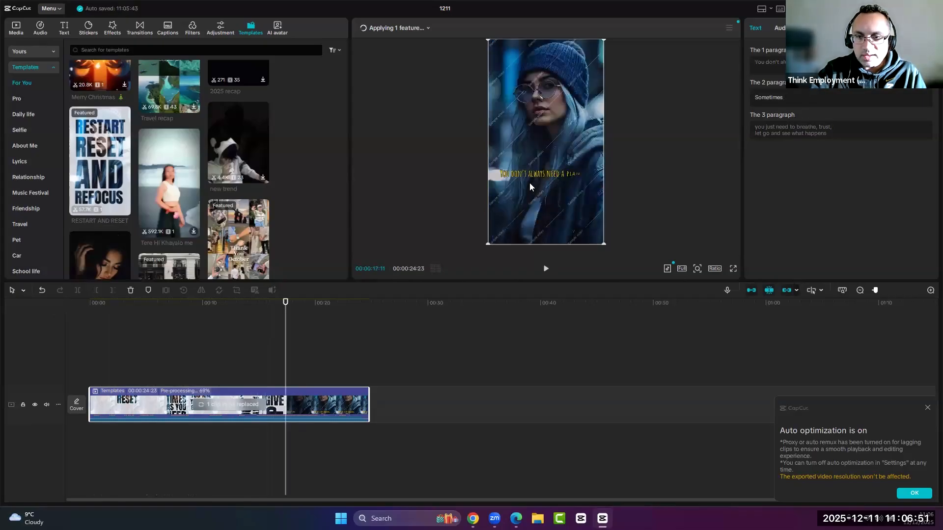
pyautogui.click(546, 270)
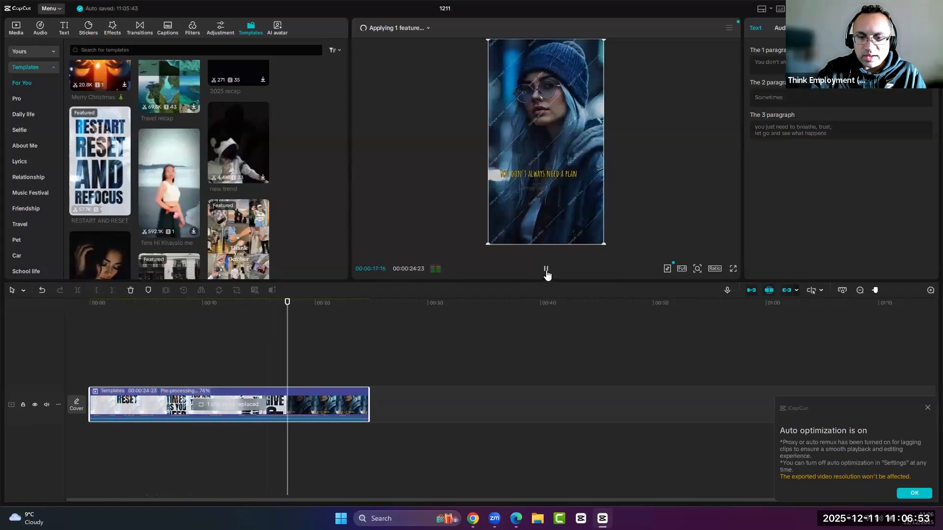
pyautogui.click(545, 269)
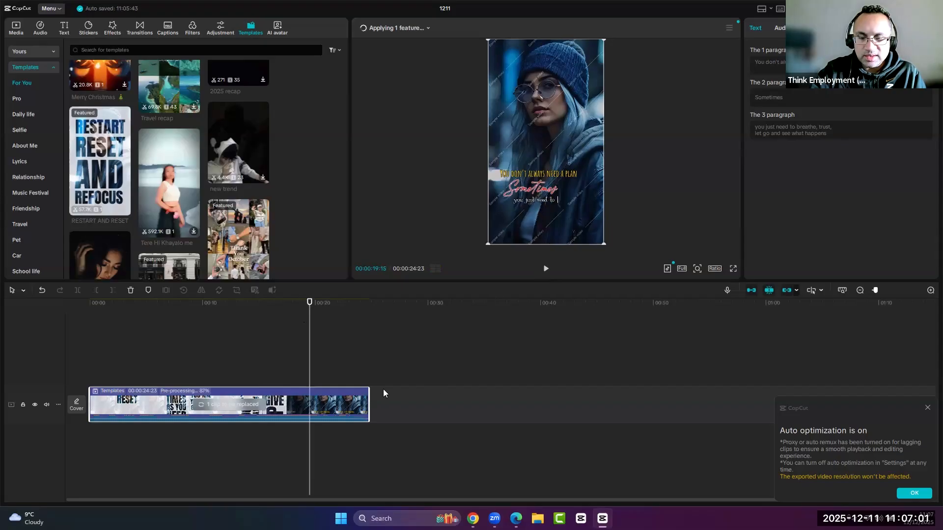
# Step: Scrub back through the earlier text scenes and delete the RESTART AND RESET template clip from the timeline
pyautogui.click(162, 306)
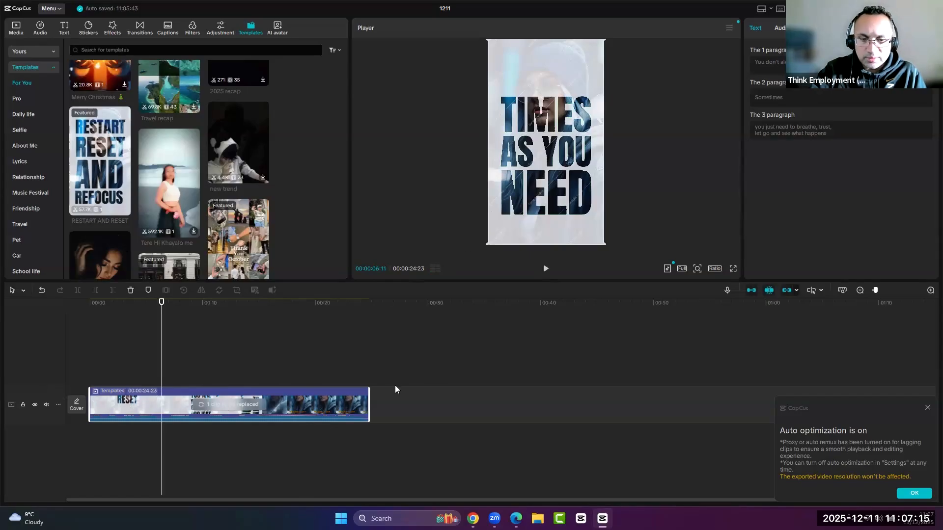
pyautogui.moveTo(278, 306); pyautogui.dragTo(168, 316)
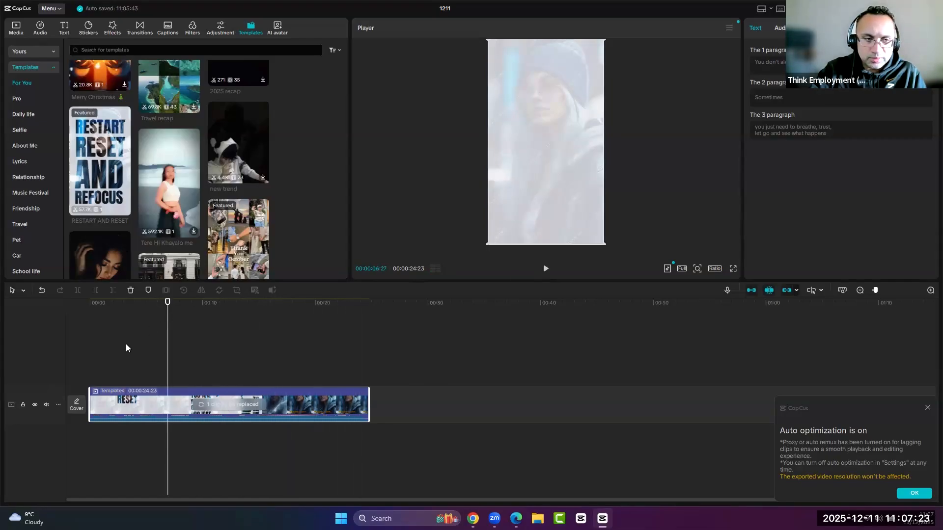
pyautogui.scroll(-3, 156, 214)
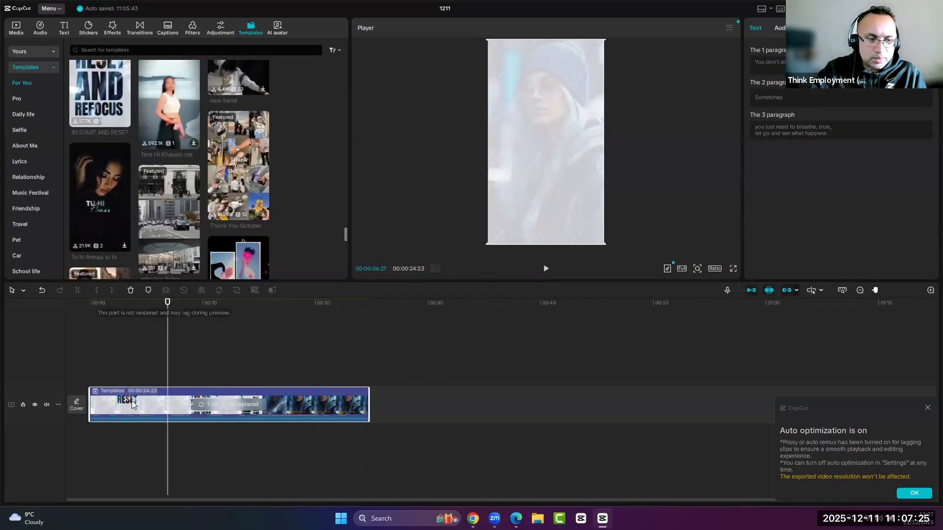
pyautogui.press('Delete')
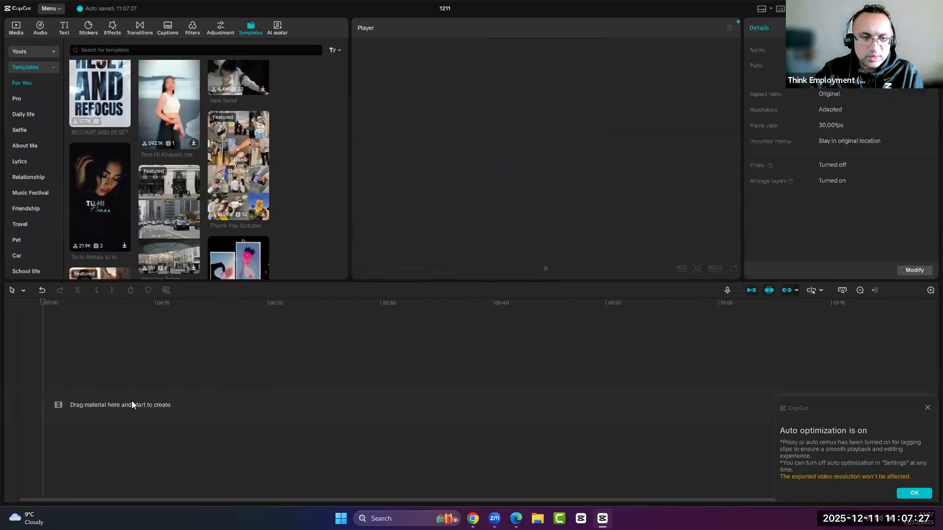
# Step: Find the "Last you see is me" template among the For You designs and add it to the timeline
pyautogui.scroll(-5, 214, 202)
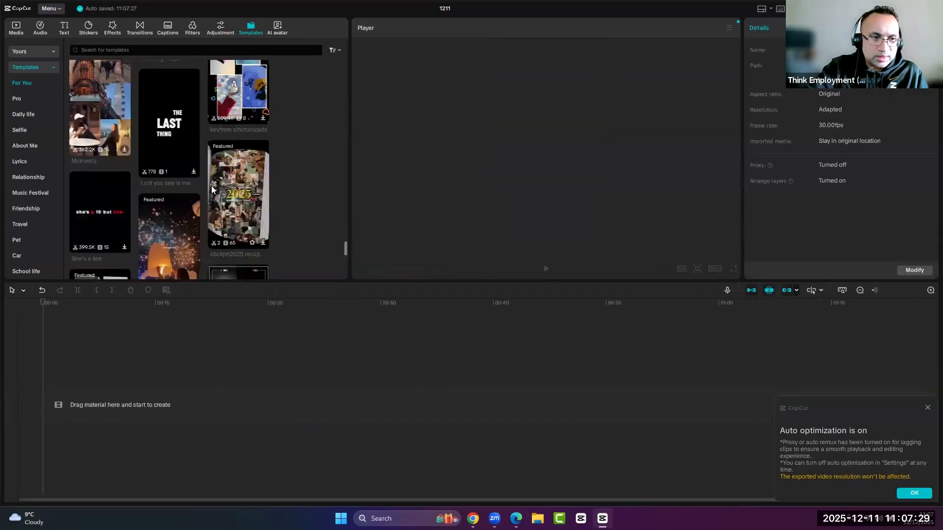
pyautogui.click(167, 129)
pyautogui.moveTo(171, 143); pyautogui.dragTo(143, 347)
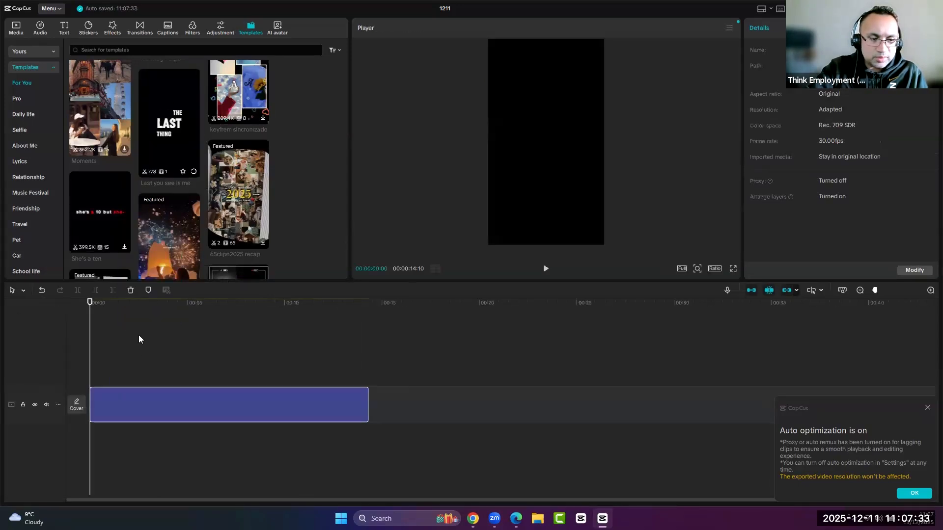
# Step: Play the "Last you see is me" template from the start, and jump ahead to its photo placeholder
pyautogui.click(122, 305)
pyautogui.click(90, 305)
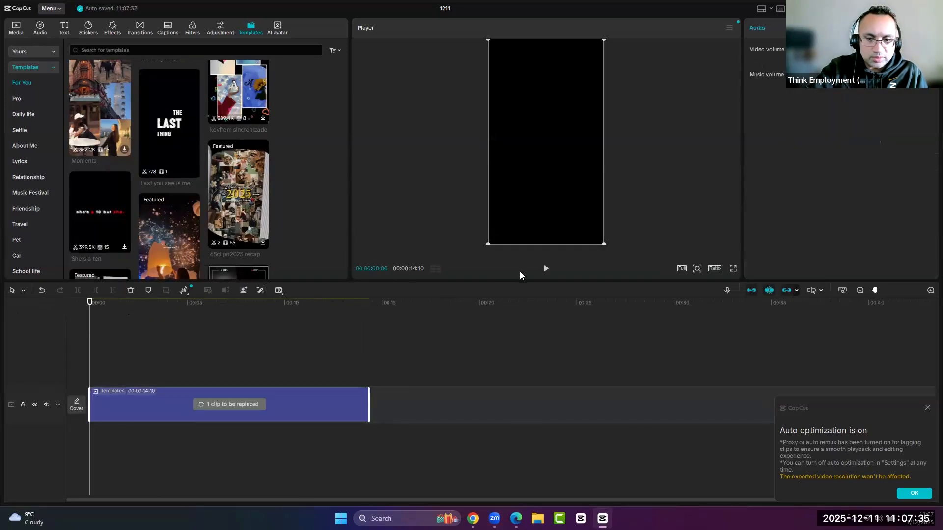
pyautogui.click(541, 274)
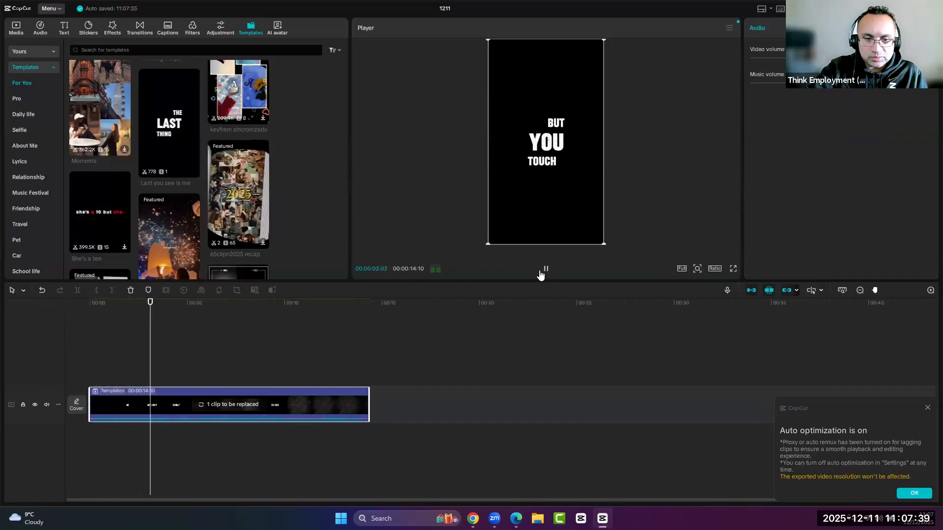
pyautogui.click(540, 274)
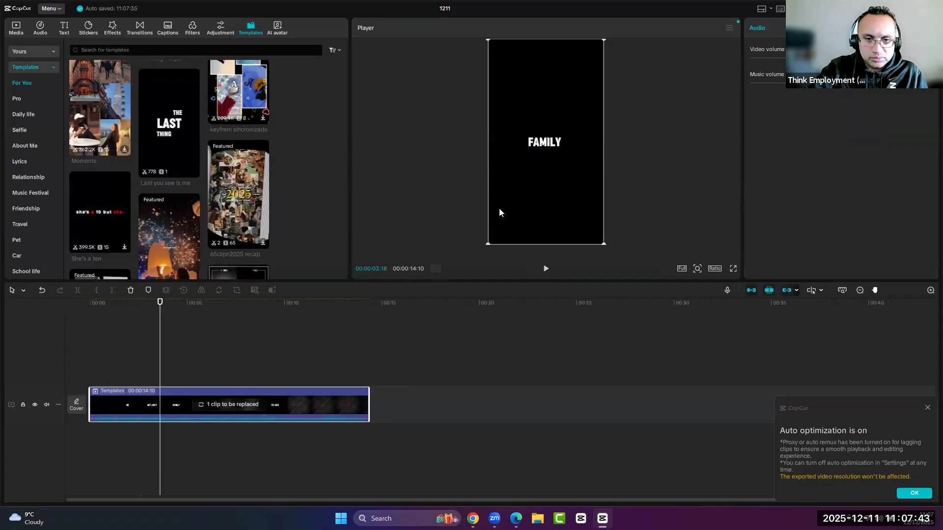
pyautogui.click(280, 335)
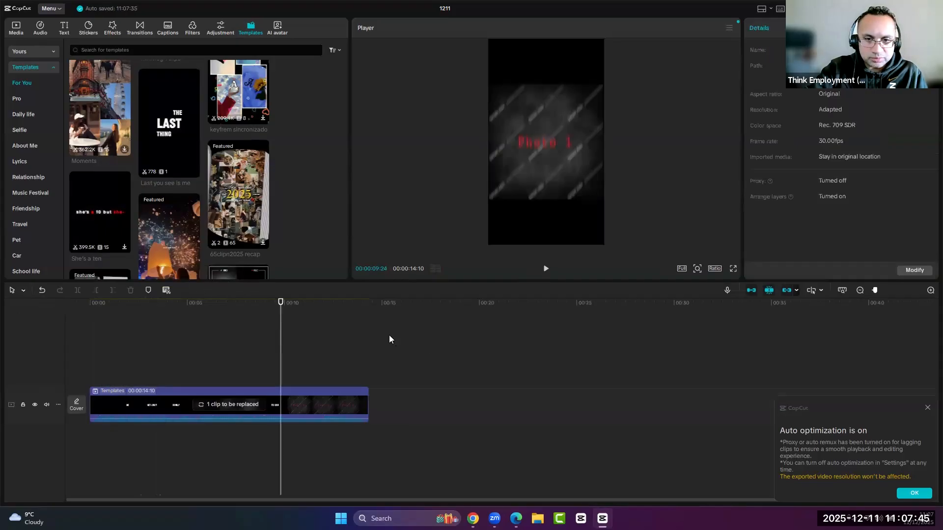
# Step: Browse more For You designs and the template categories, and open the Beauty templates
pyautogui.scroll(-5, 114, 191)
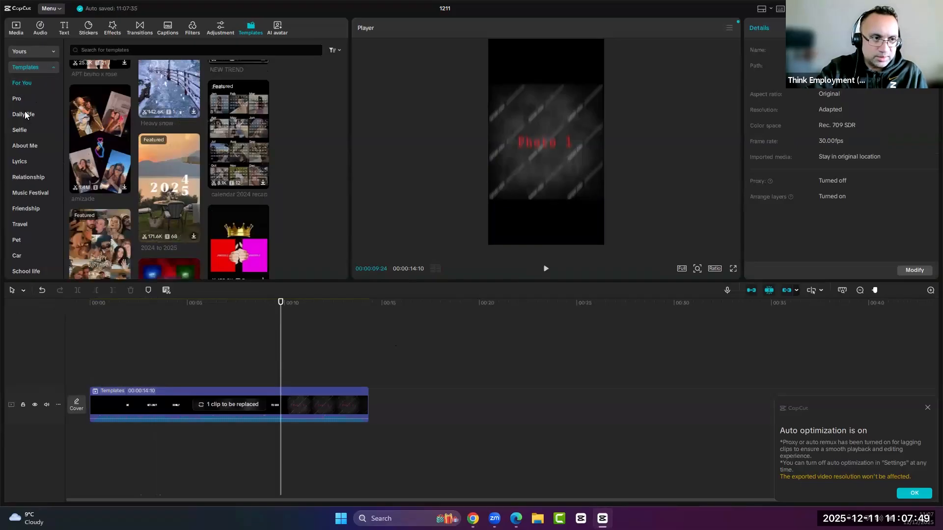
pyautogui.scroll(-3, 38, 213)
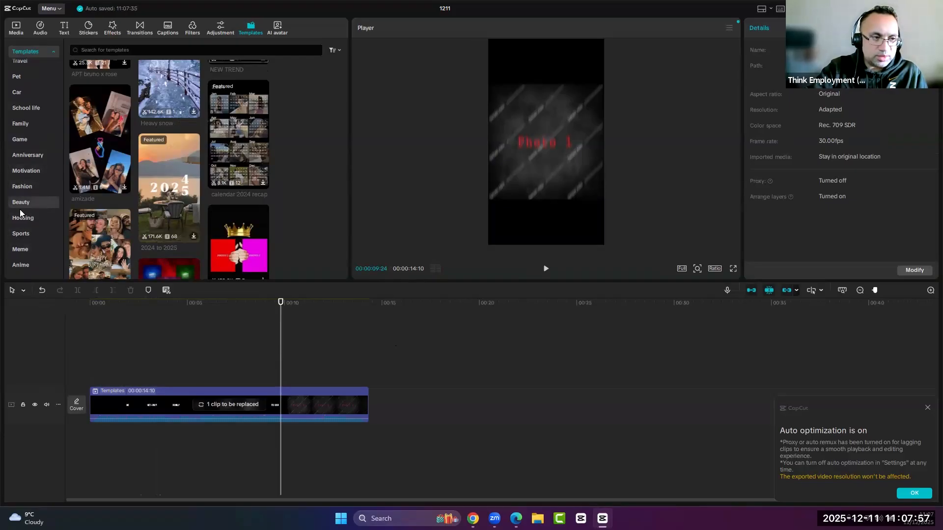
pyautogui.click(20, 205)
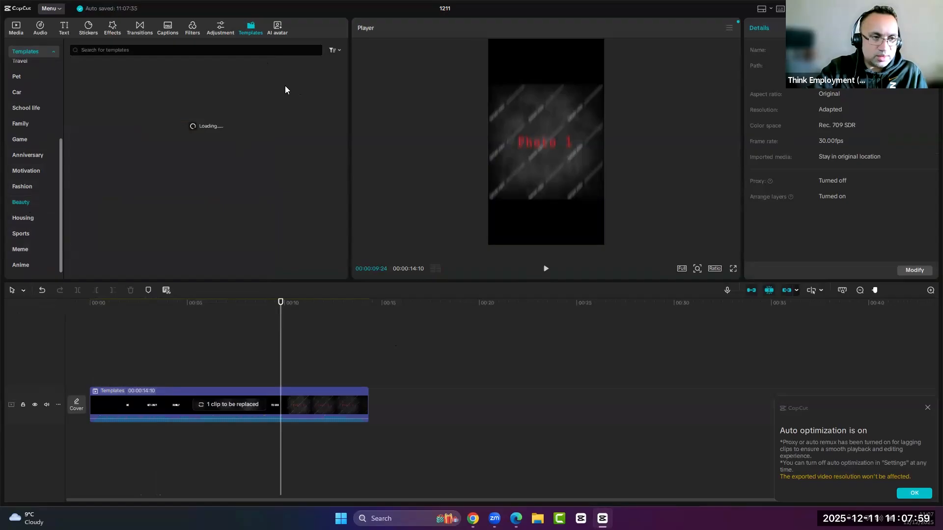
# Step: Show the template's replaceable 4.7s clip, and delete the whole "Last you see is me" template from the timeline
pyautogui.click(206, 407)
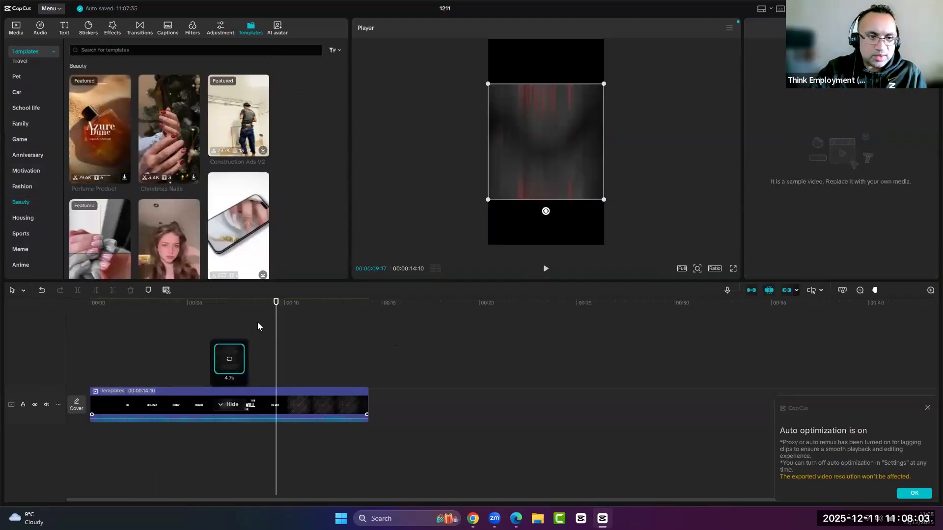
pyautogui.click(206, 409)
pyautogui.press('Delete')
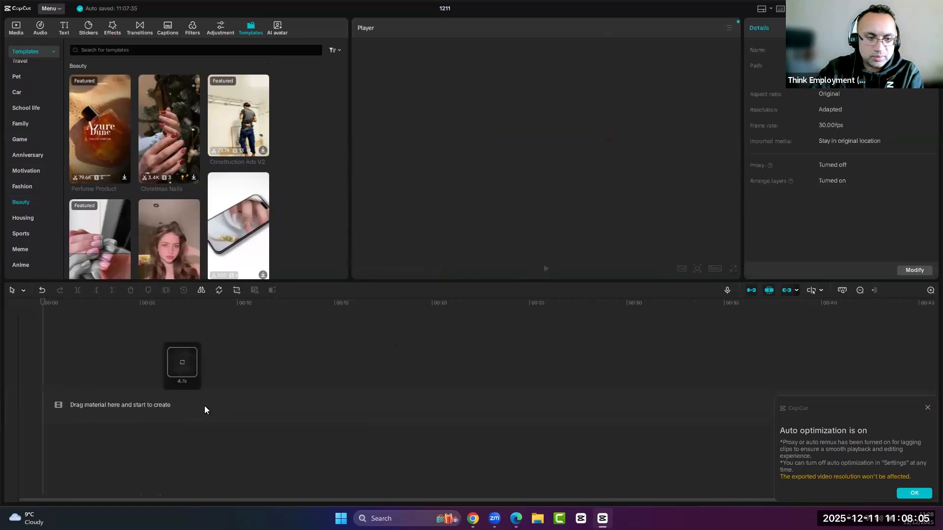
# Step: Add the Perfume Product template from the Beauty category to the timeline, and review its playback and replaceable clips
pyautogui.click(98, 135)
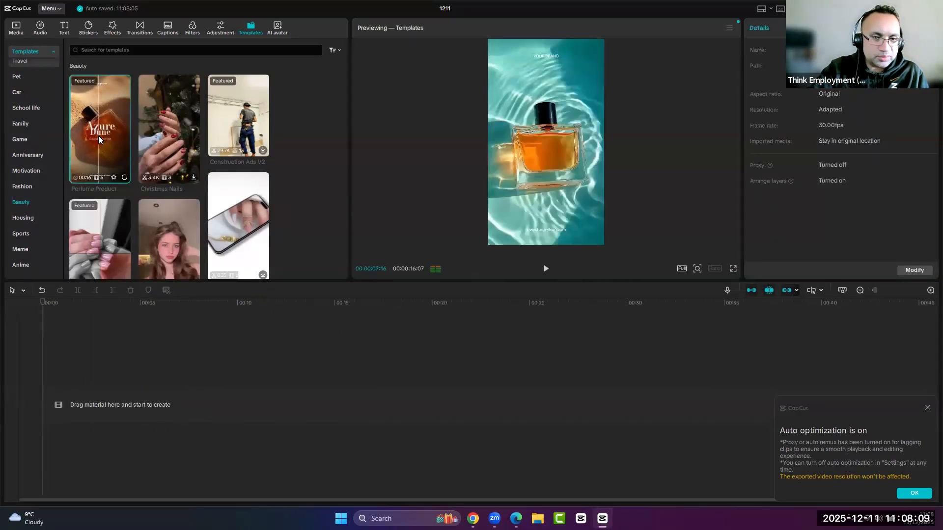
pyautogui.moveTo(98, 135); pyautogui.dragTo(127, 391)
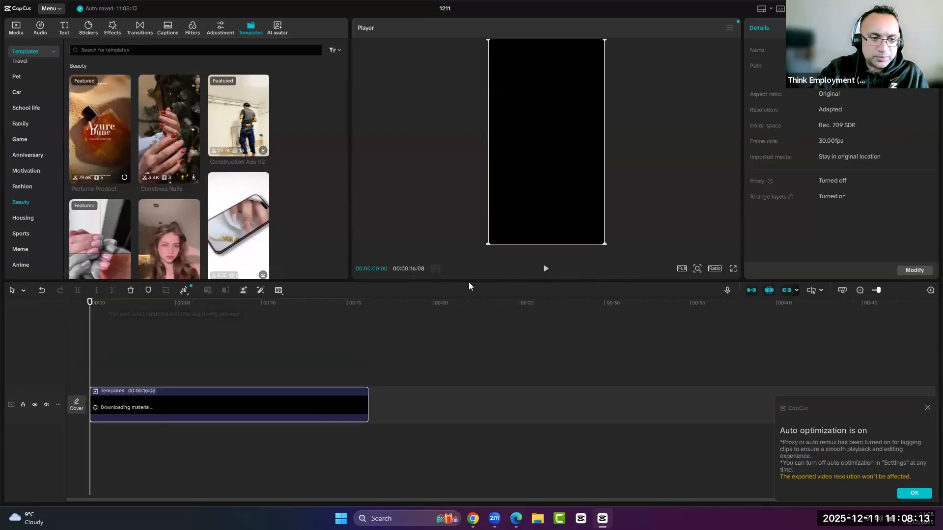
pyautogui.click(542, 271)
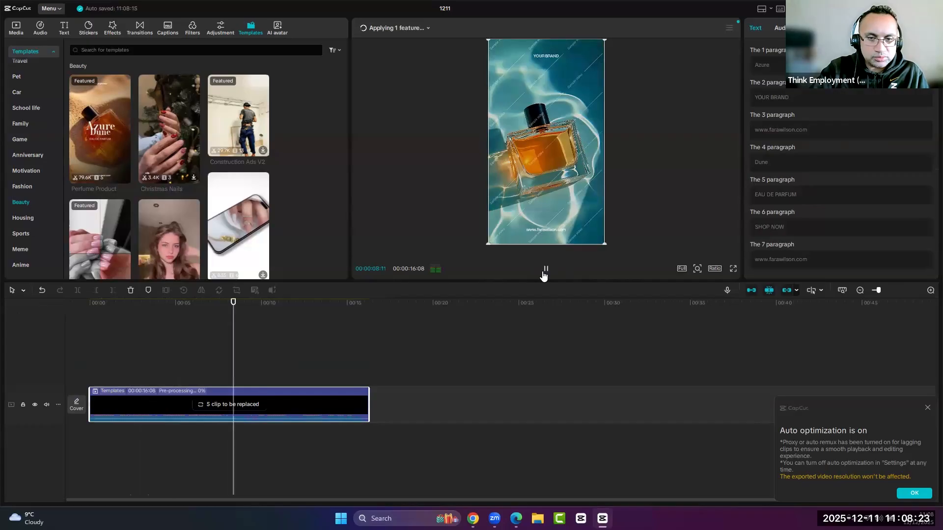
pyautogui.click(545, 270)
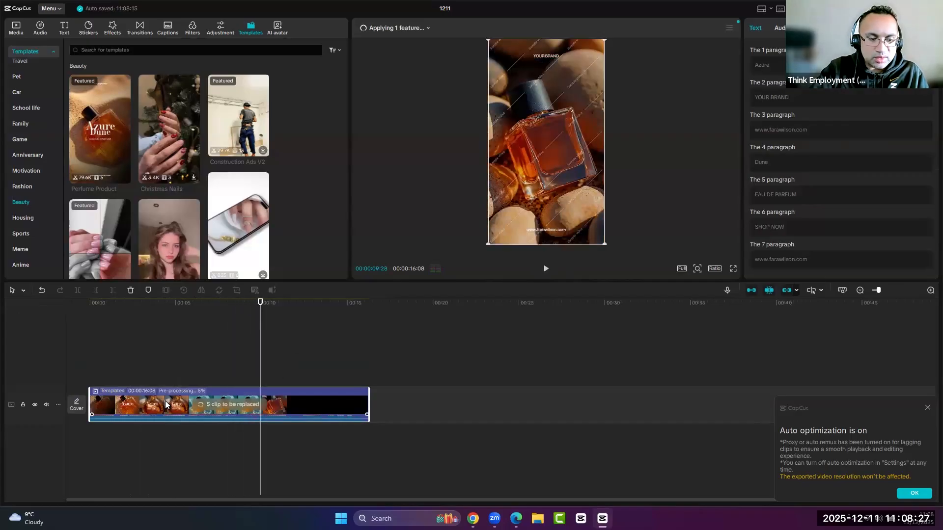
pyautogui.click(213, 404)
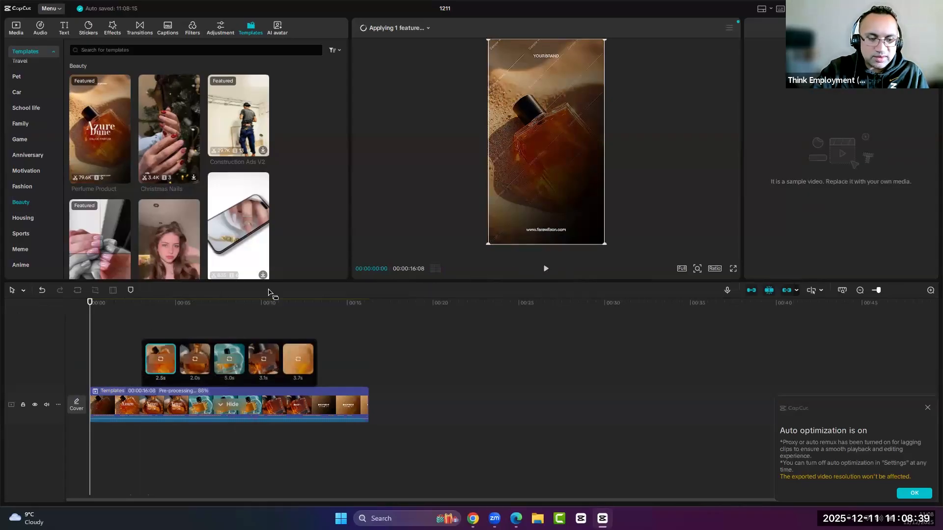
pyautogui.click(546, 270)
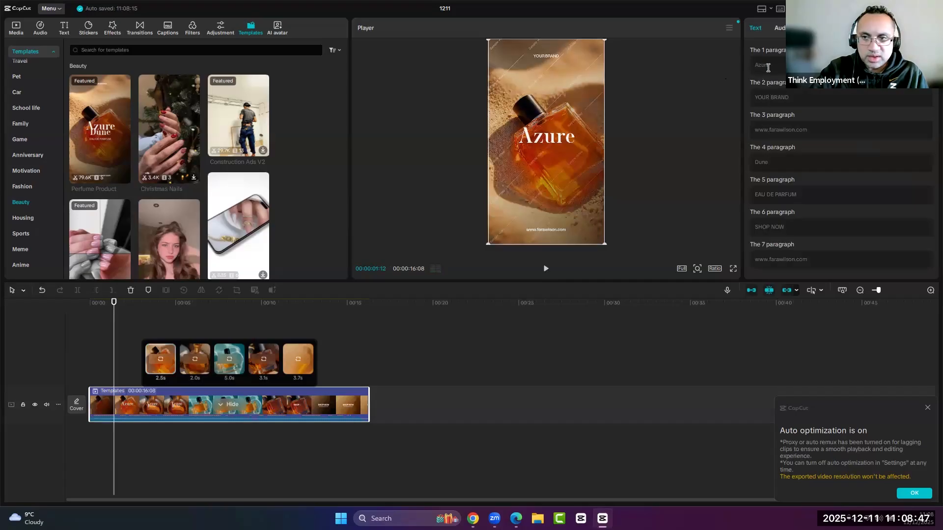
# Step: Change the perfume template's "Azure" title text to "Rose" and play the opening
pyautogui.click(767, 65)
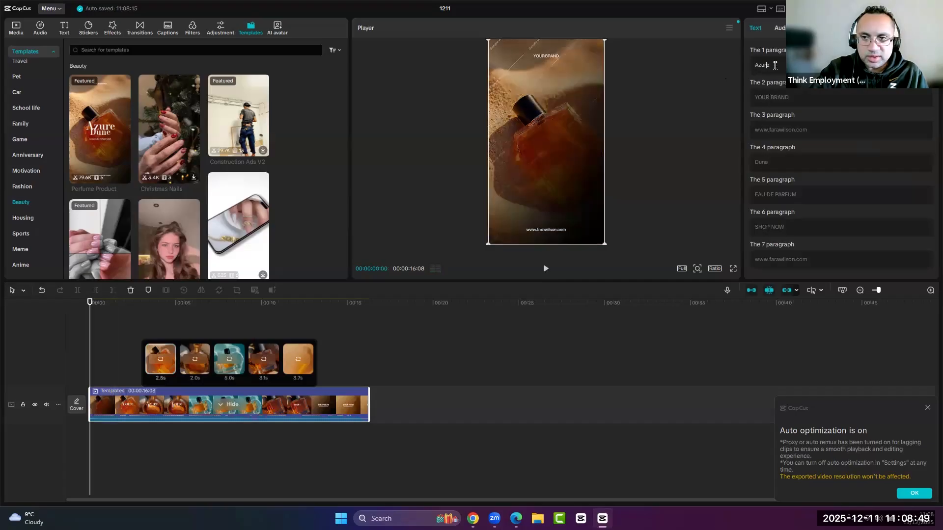
pyautogui.hotkey('ctrl', 'a')
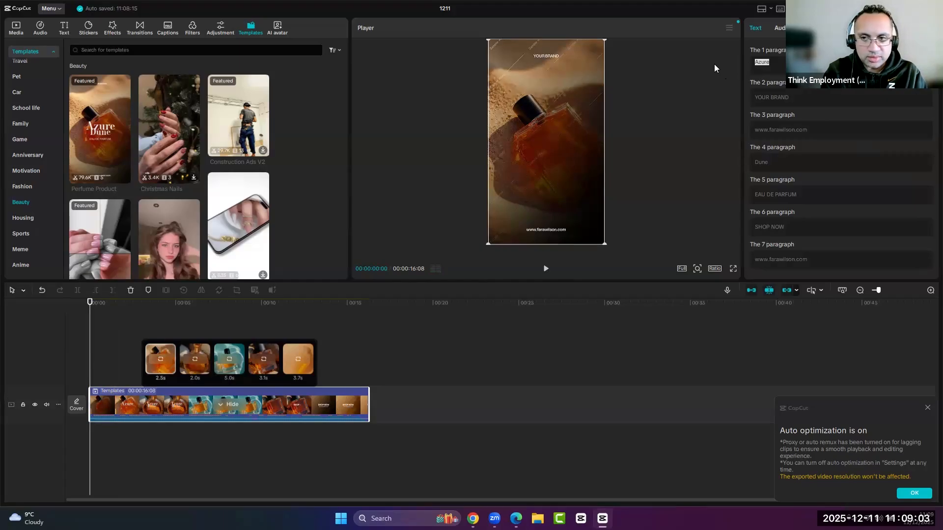
pyautogui.write('Rose')
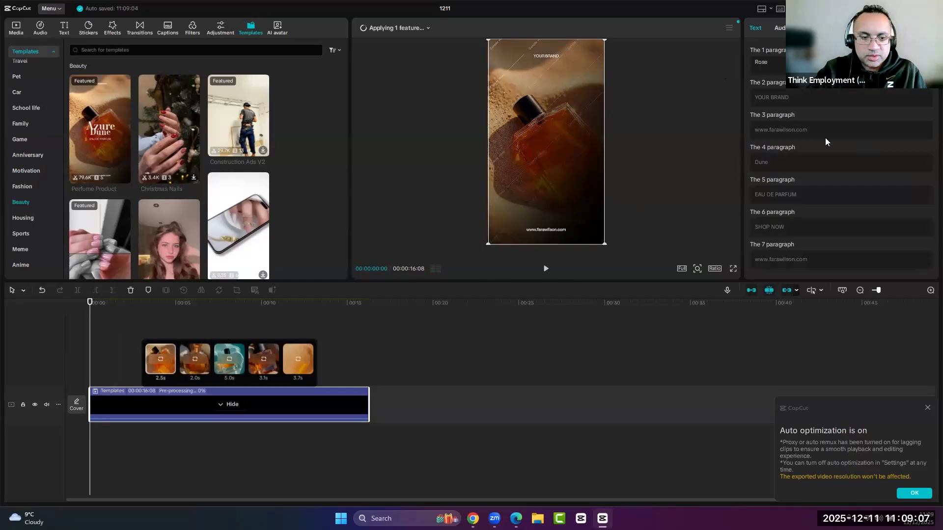
pyautogui.click(547, 268)
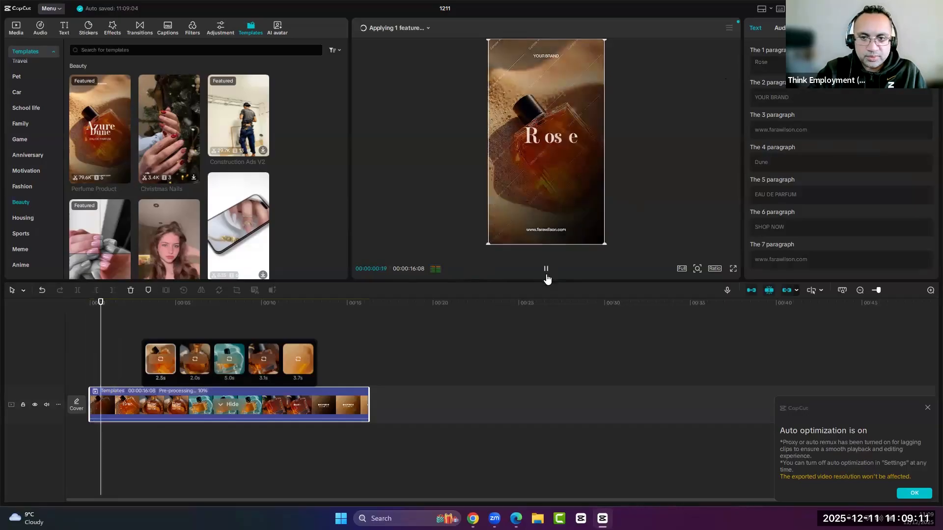
pyautogui.click(546, 268)
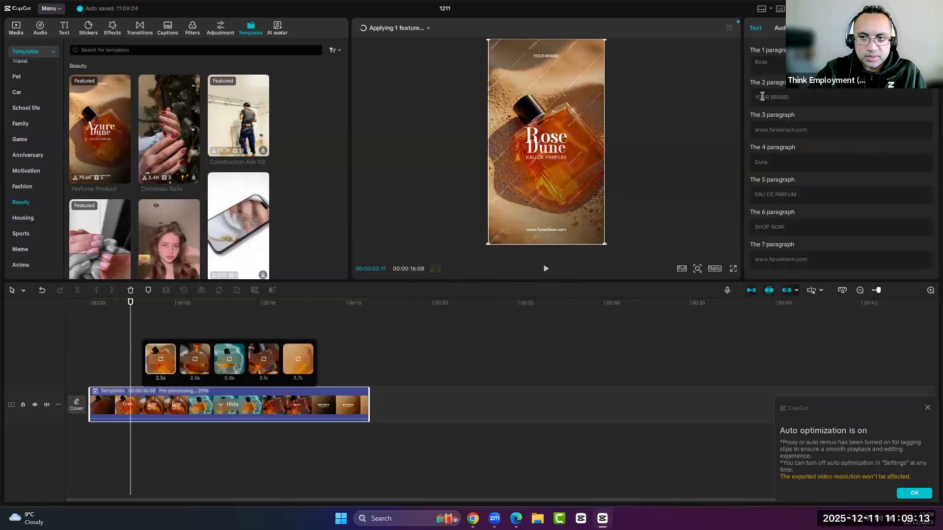
# Step: Move the "Dune" text slightly lower beneath "Rose", and replay the template from the start
pyautogui.click(554, 148)
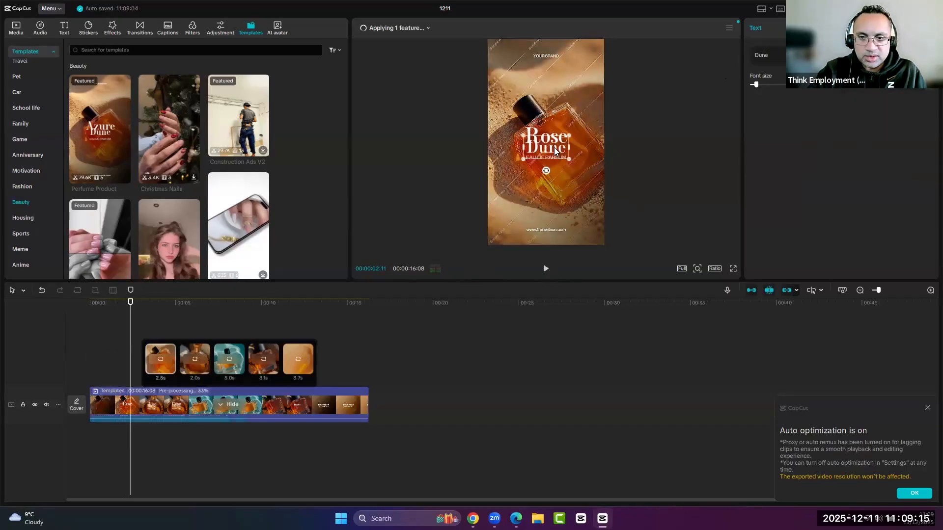
pyautogui.moveTo(554, 147); pyautogui.dragTo(552, 154)
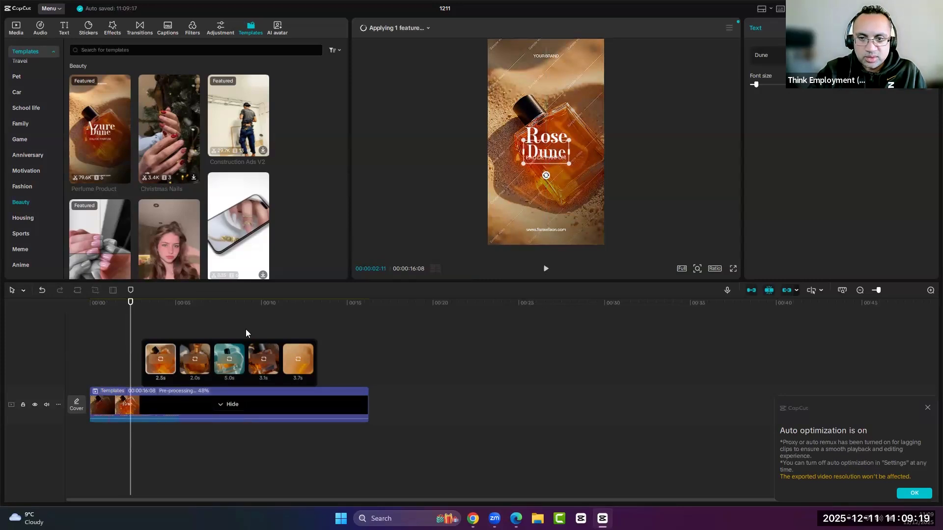
pyautogui.click(135, 306)
pyautogui.click(81, 312)
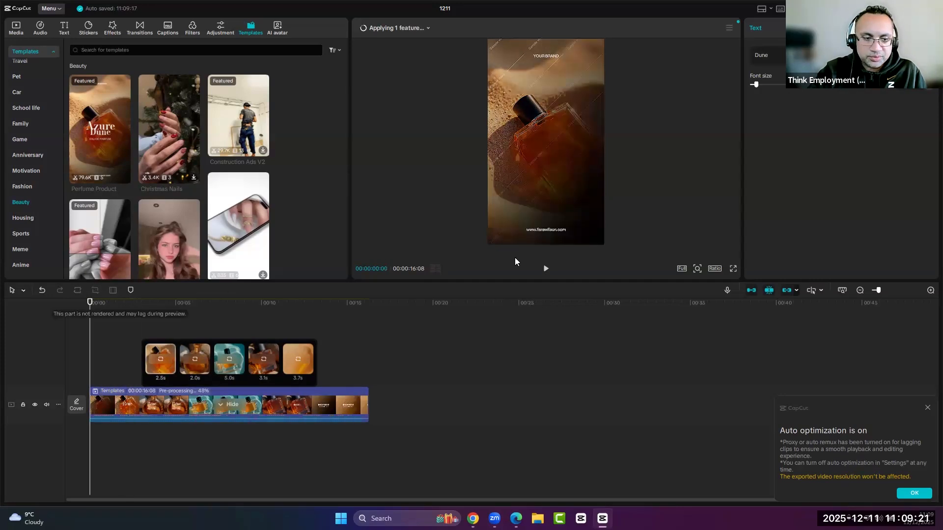
pyautogui.click(545, 270)
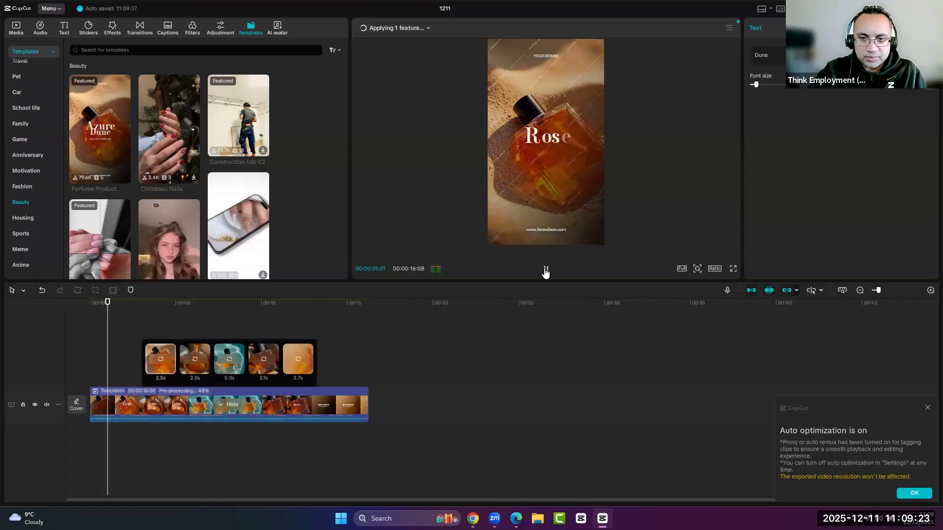
pyautogui.click(546, 270)
# Step: Move the "Dune" text to the frame's left edge, select the "EAU DE PARFUM" text, and recentre "Dune" below "Rose"
pyautogui.moveTo(548, 152); pyautogui.dragTo(508, 159)
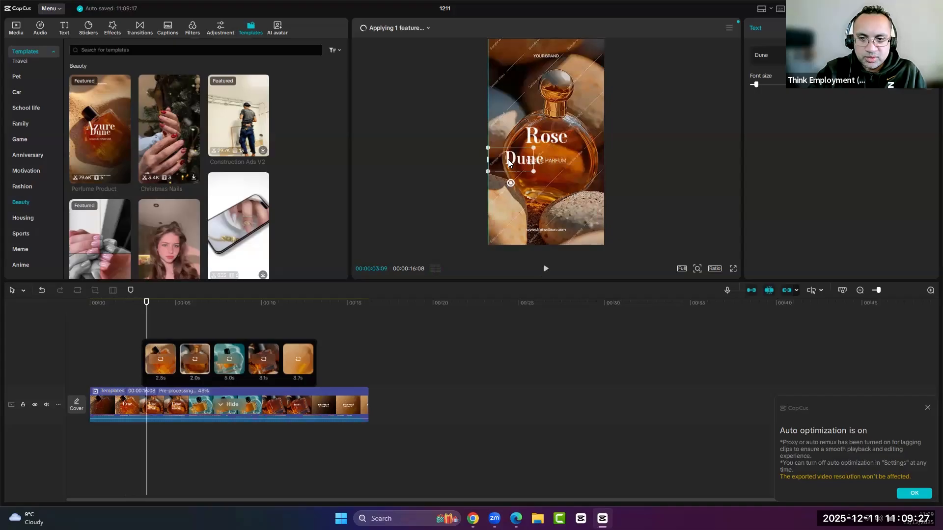
pyautogui.click(553, 157)
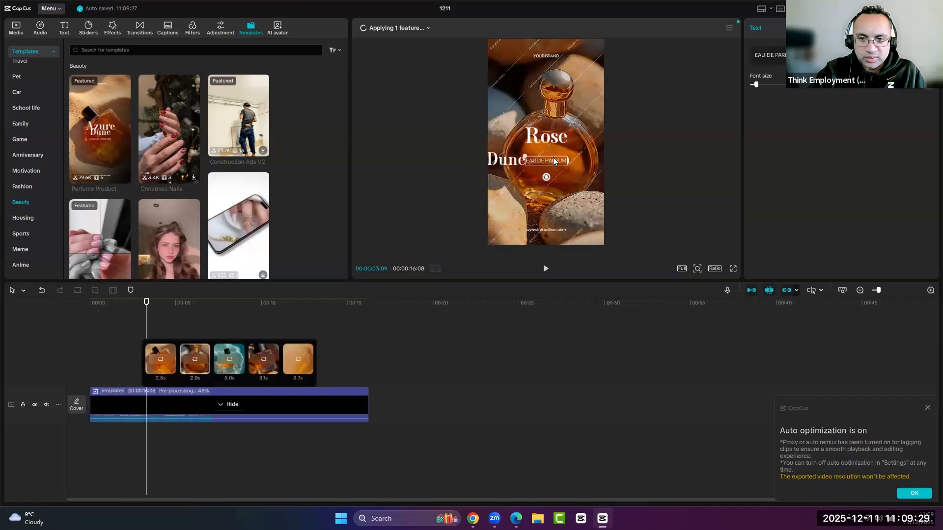
pyautogui.moveTo(795, 53); pyautogui.dragTo(748, 58)
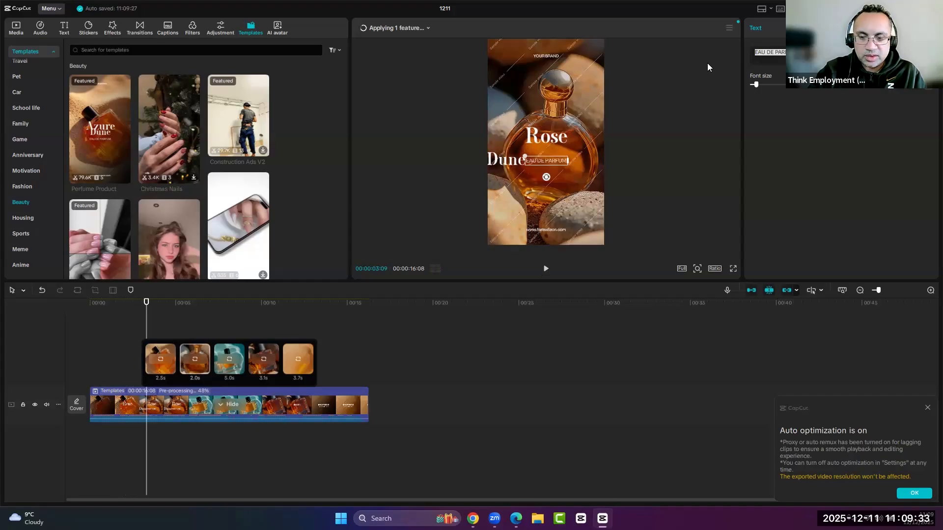
pyautogui.moveTo(512, 160); pyautogui.dragTo(553, 153)
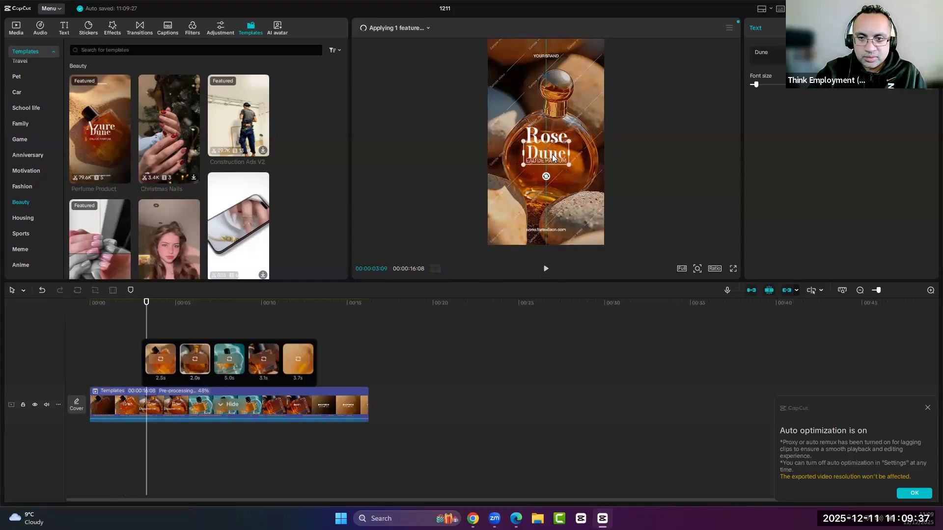
# Step: Enlarge the website address text in the template's closing scene, and select the "SHOP NOW" text
pyautogui.click(192, 306)
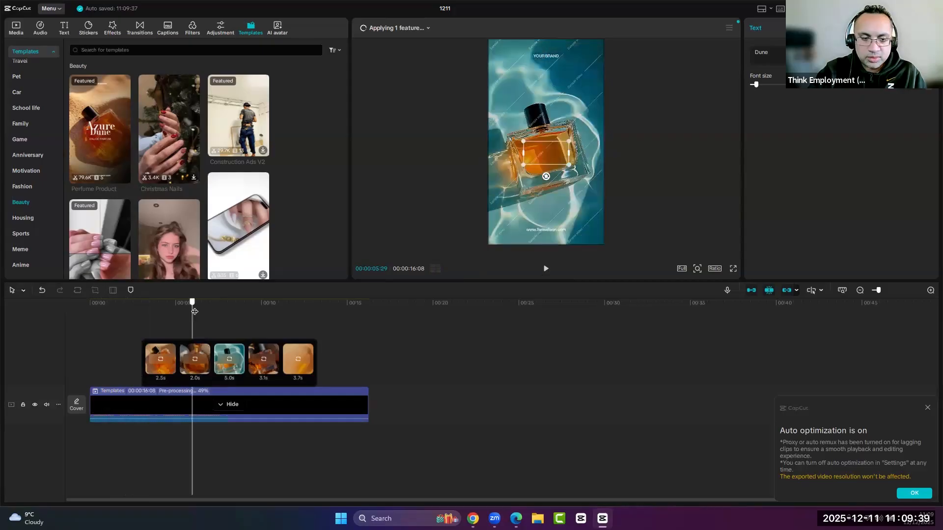
pyautogui.moveTo(194, 311); pyautogui.dragTo(323, 312)
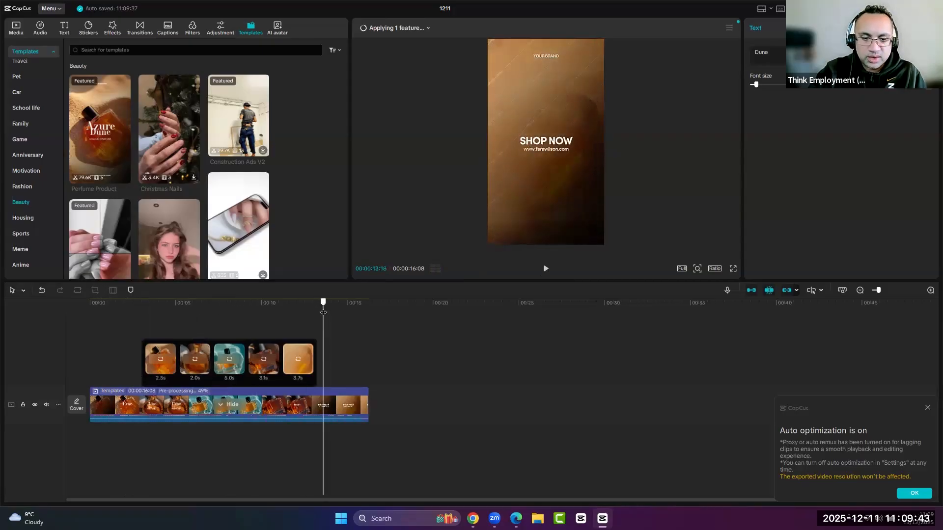
pyautogui.click(534, 142)
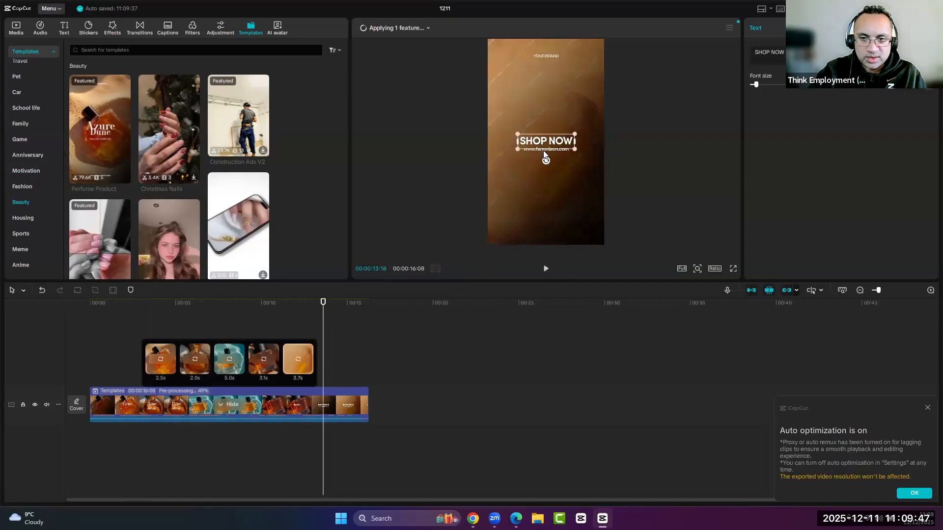
pyautogui.click(545, 151)
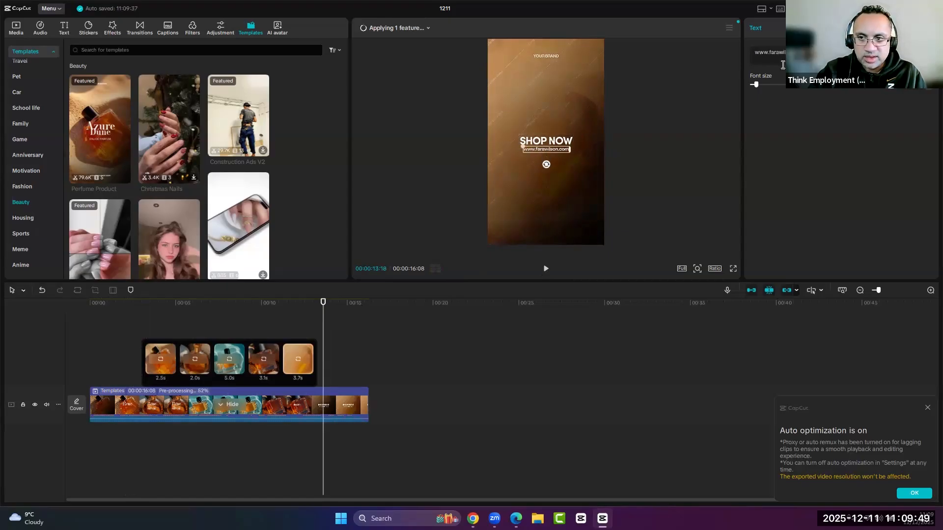
pyautogui.moveTo(782, 85); pyautogui.dragTo(762, 87)
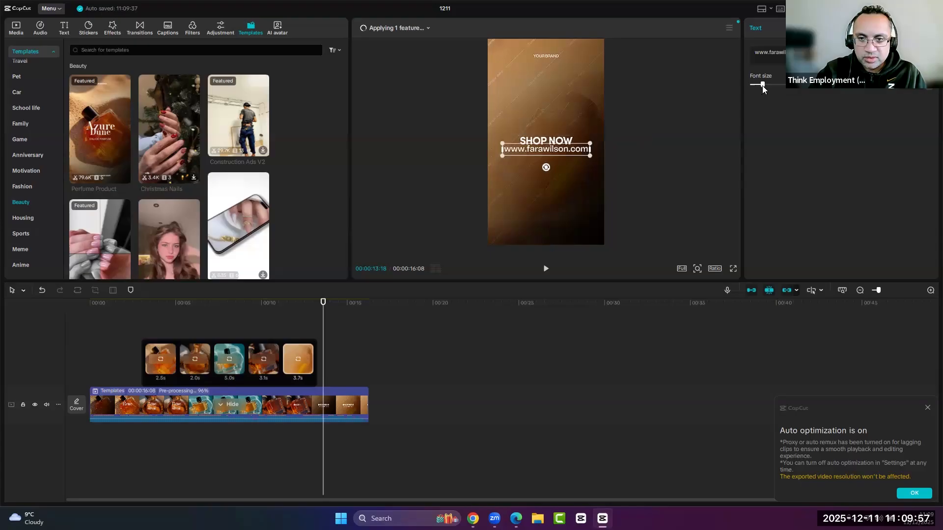
pyautogui.click(570, 142)
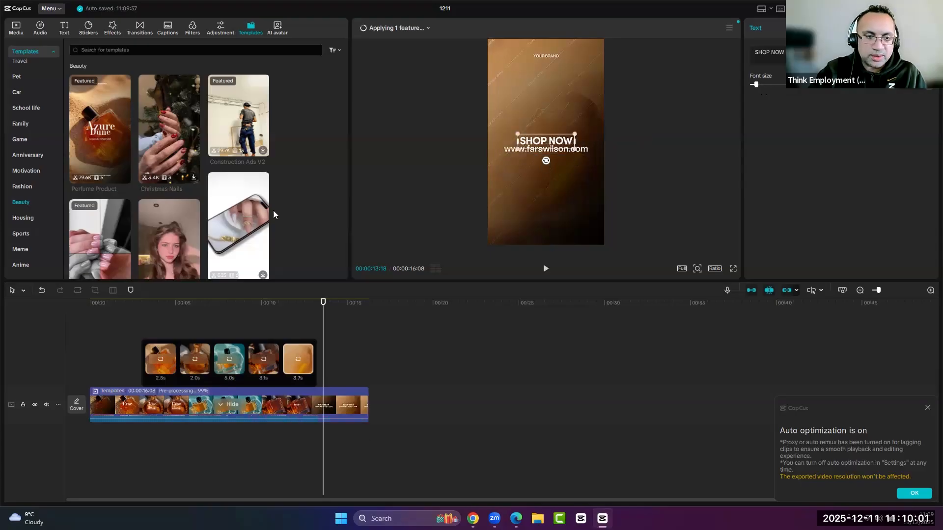
# Step: Browse further through the Beauty templates and preview the "hair day" template
pyautogui.scroll(-3, 284, 238)
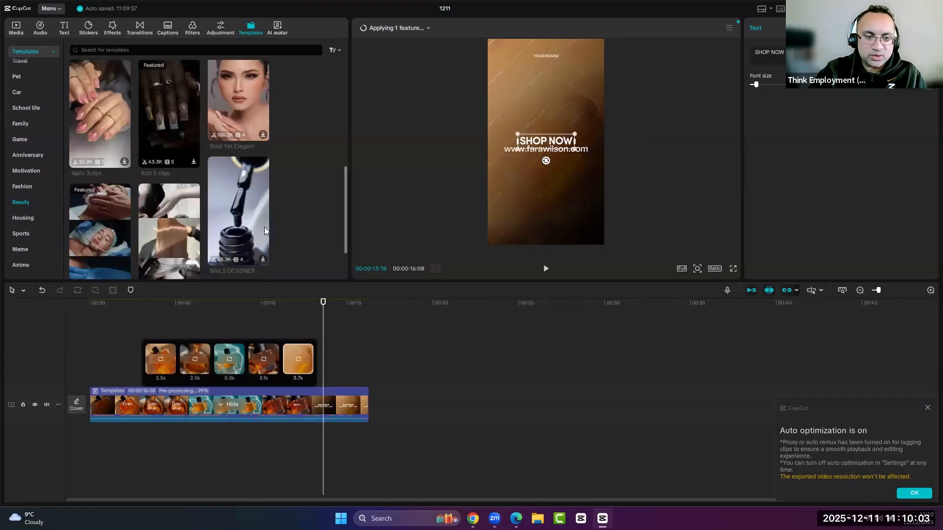
pyautogui.scroll(-2, 300, 211)
pyautogui.scroll(-2, 246, 230)
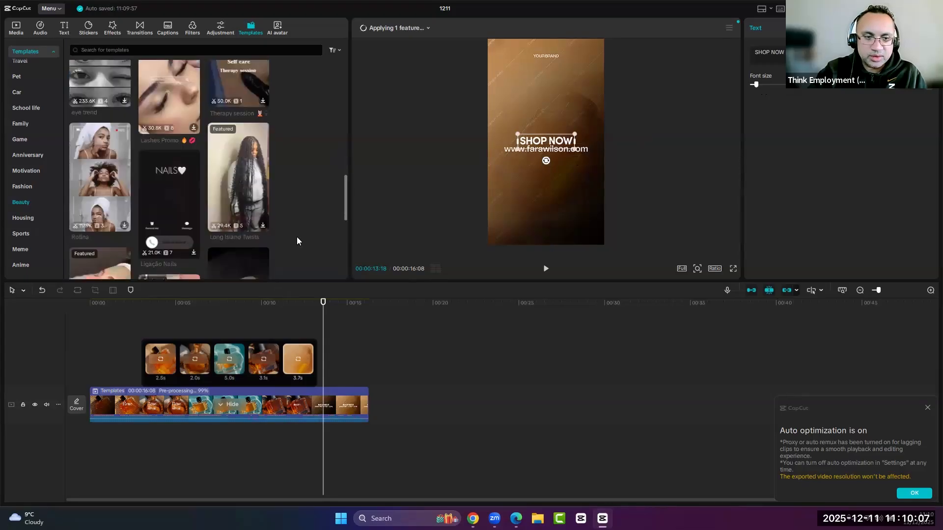
pyautogui.scroll(-2, 297, 239)
pyautogui.scroll(-2, 296, 251)
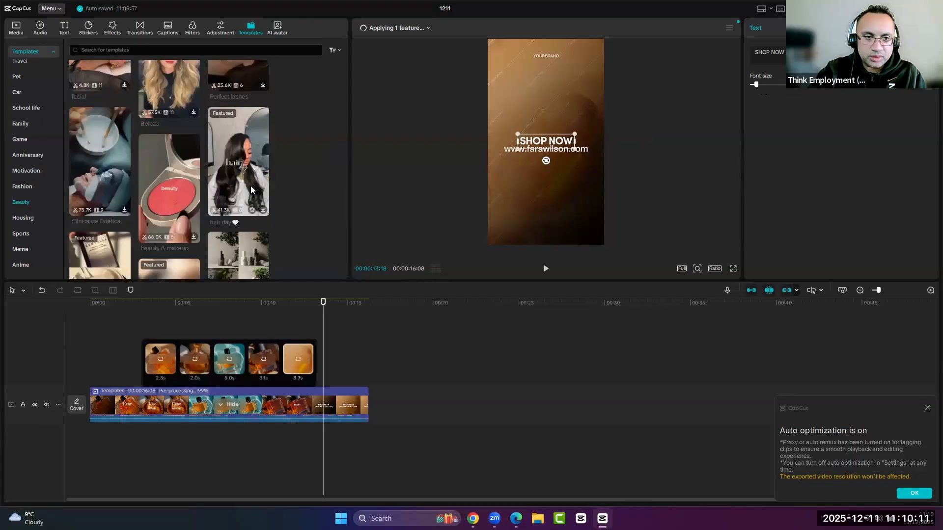
pyautogui.click(254, 184)
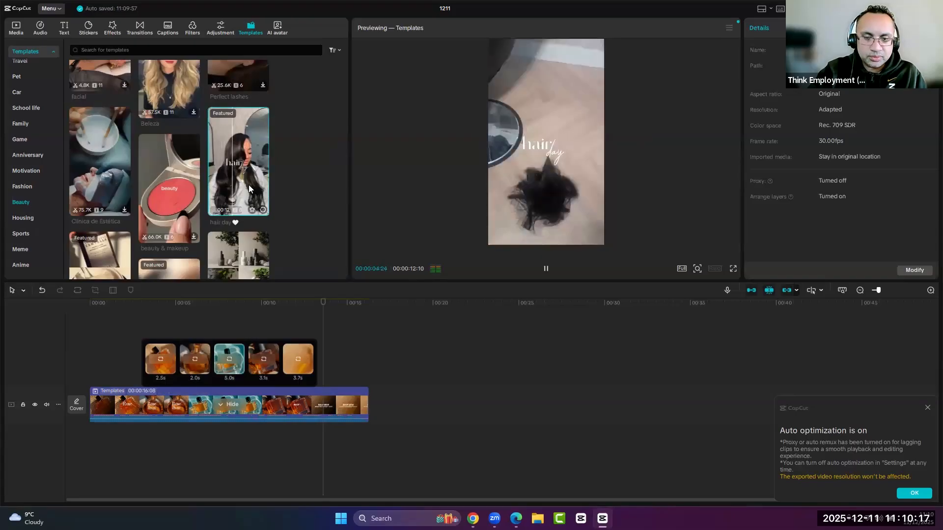
pyautogui.click(557, 166)
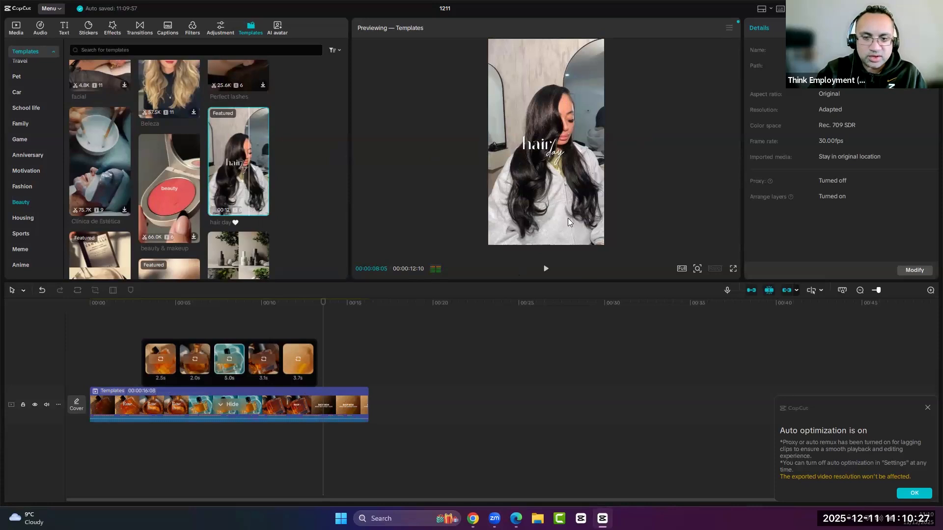
# Step: Scrub through the perfume template's water scene, and delete the whole template from the timeline
pyautogui.moveTo(189, 309); pyautogui.dragTo(228, 315)
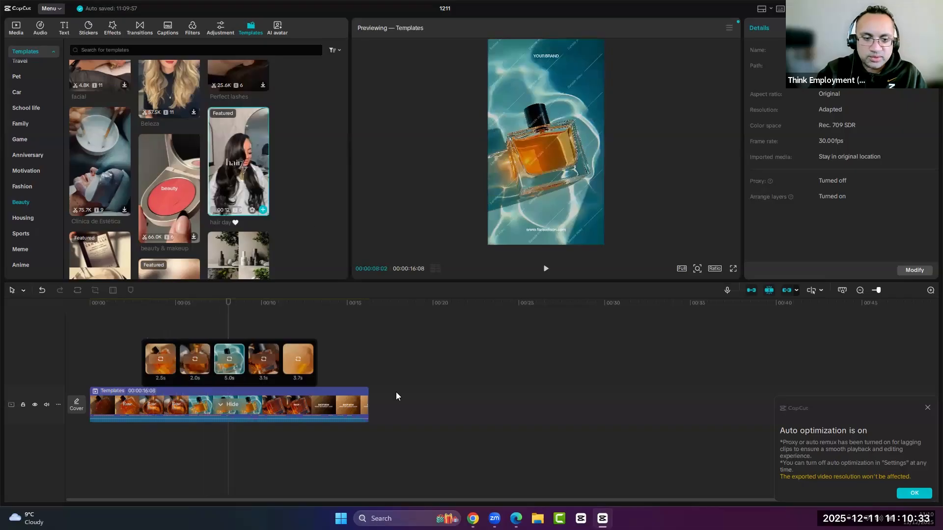
pyautogui.click(354, 406)
pyautogui.press('Delete')
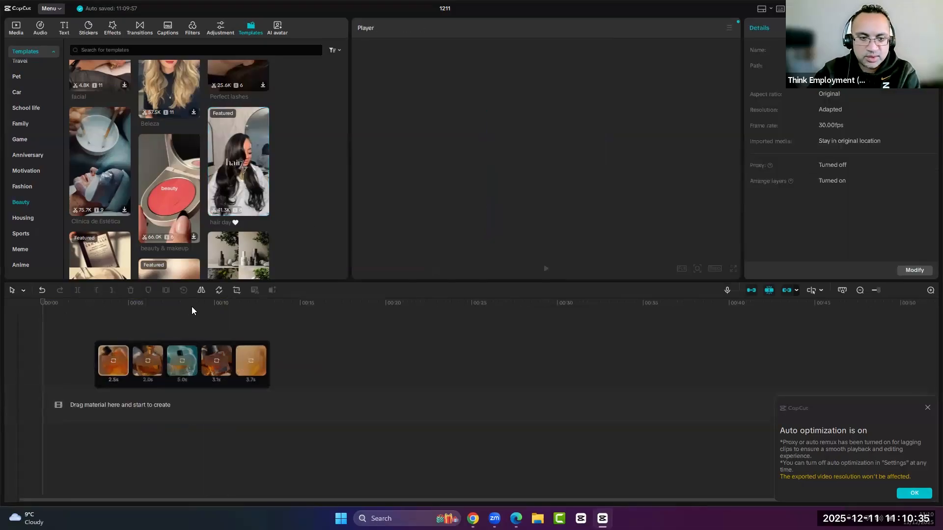
# Step: Add the "hair day" template to the timeline and show its replaceable clips
pyautogui.click(252, 168)
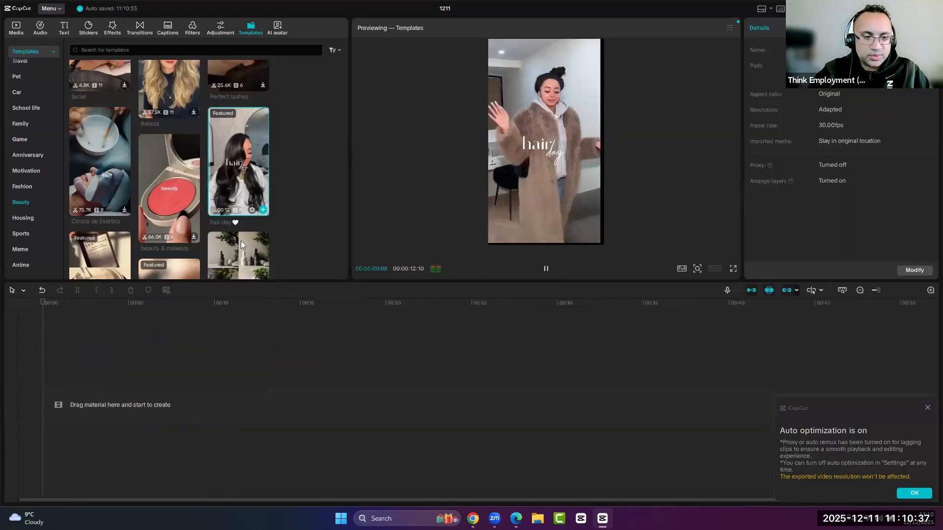
pyautogui.moveTo(238, 167); pyautogui.dragTo(196, 397)
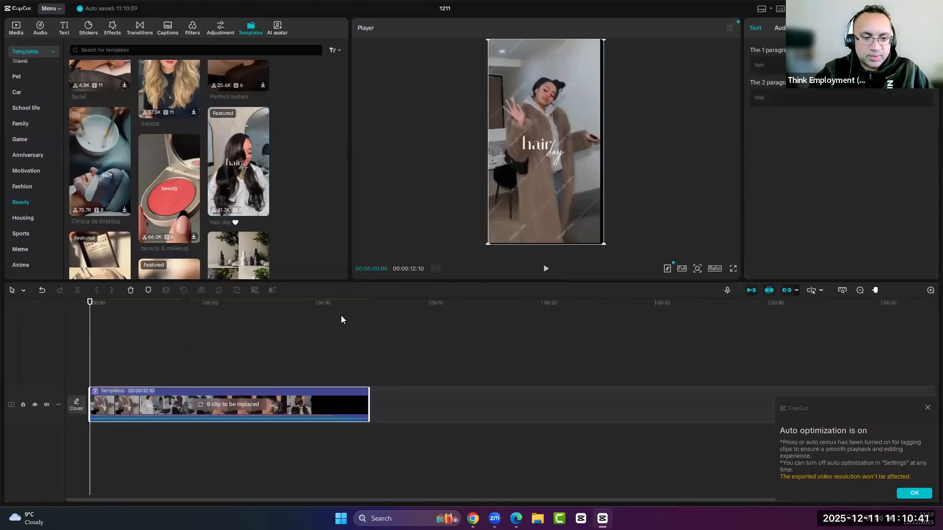
pyautogui.click(235, 405)
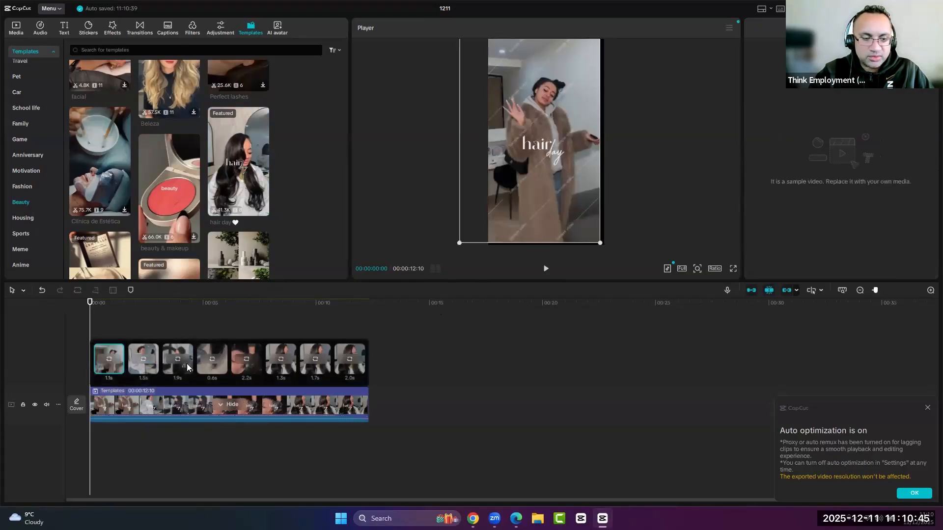
# Step: Play the "hair day" template from its start, pausing at the hair-washing scene, and browse further through the Beauty templates
pyautogui.click(547, 269)
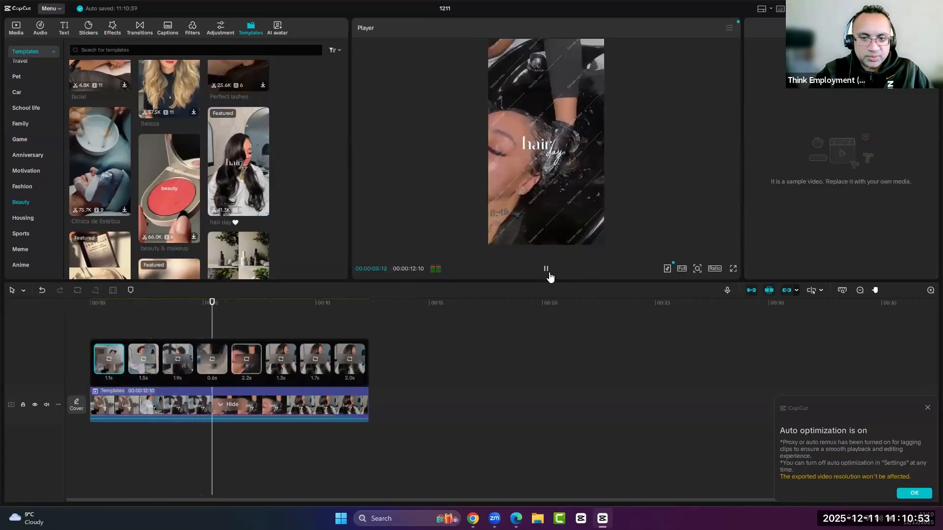
pyautogui.click(547, 271)
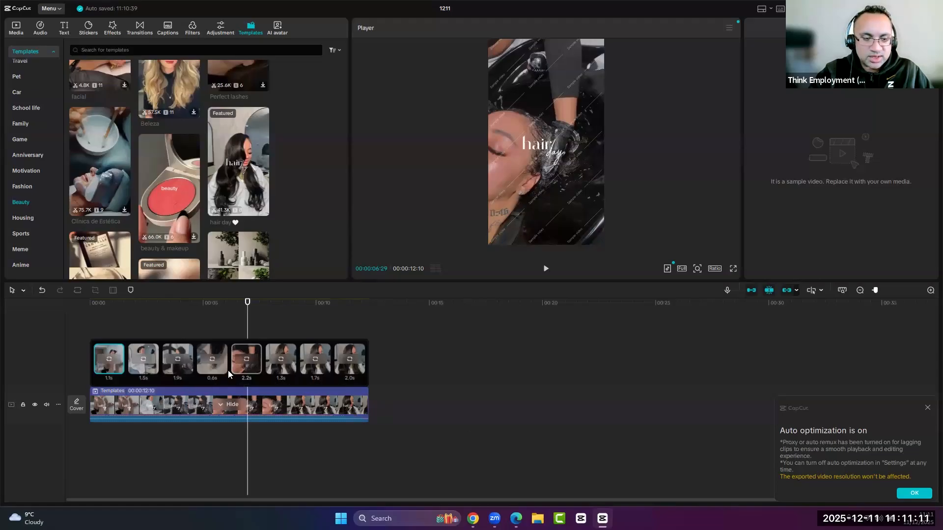
pyautogui.scroll(-5, 267, 241)
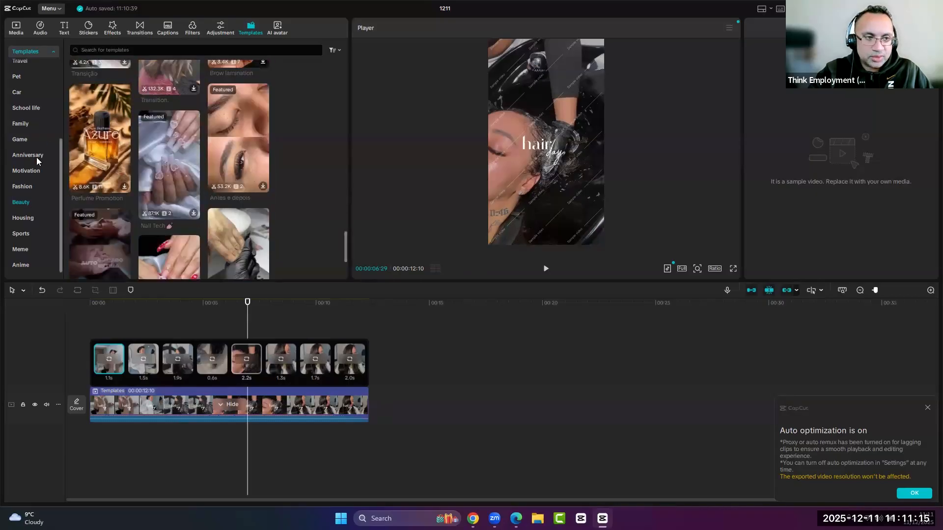
# Step: Browse through the Sports templates, examining the fitness, football and gym designs offered there
pyautogui.click(23, 234)
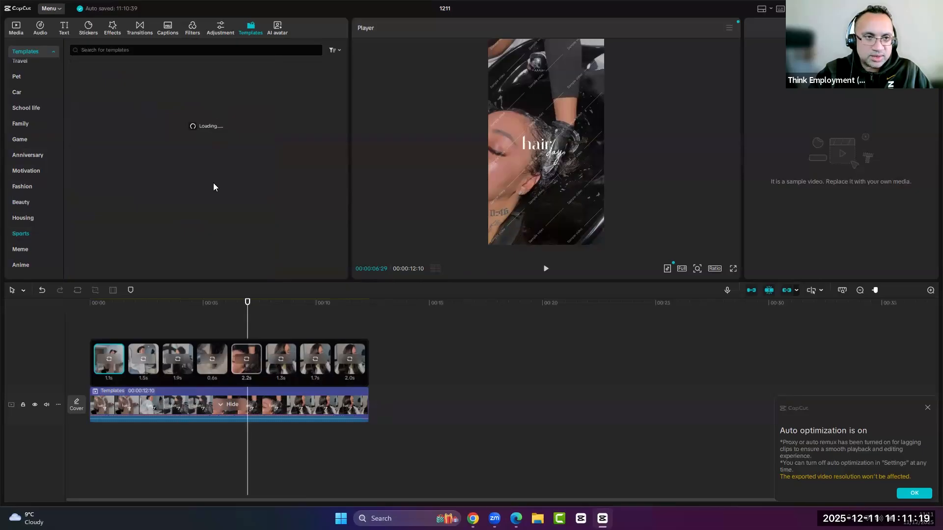
pyautogui.scroll(-10, 184, 211)
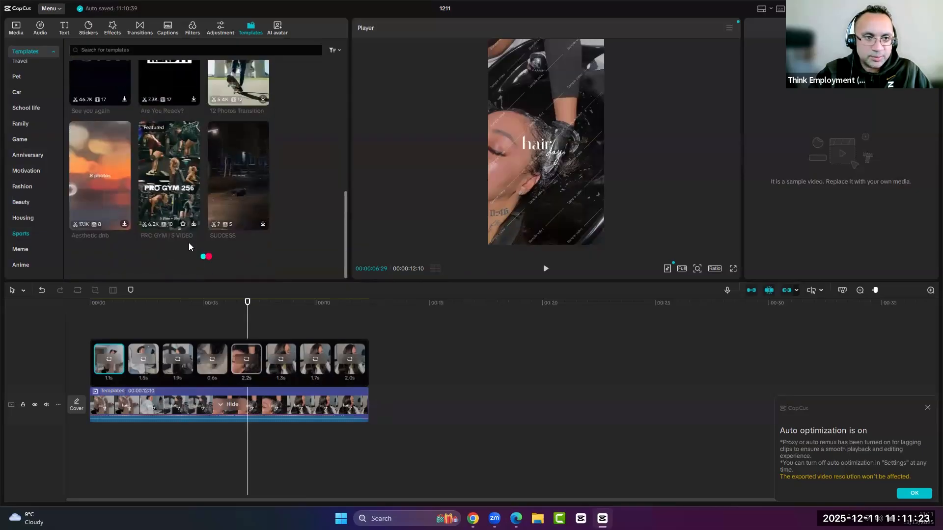
pyautogui.scroll(-5, 188, 243)
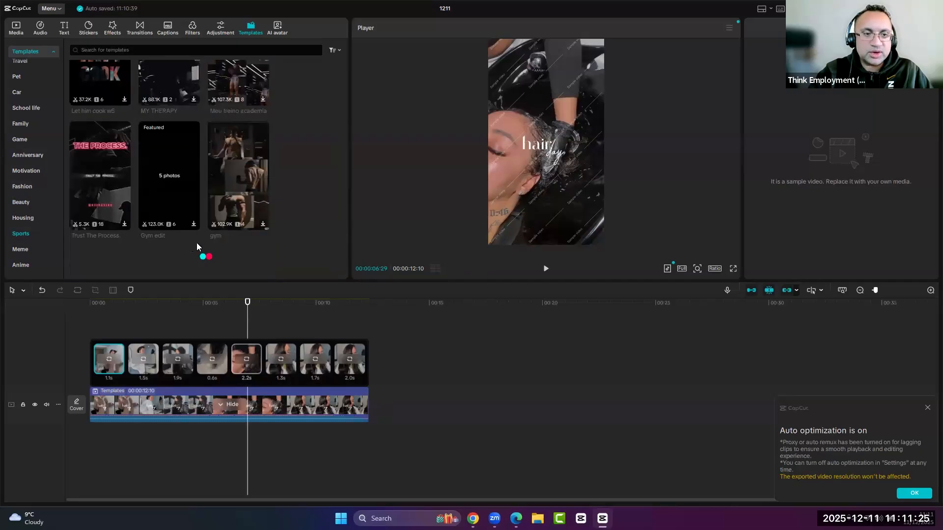
pyautogui.scroll(-5, 188, 243)
pyautogui.scroll(-5, 213, 236)
pyautogui.scroll(-3, 213, 240)
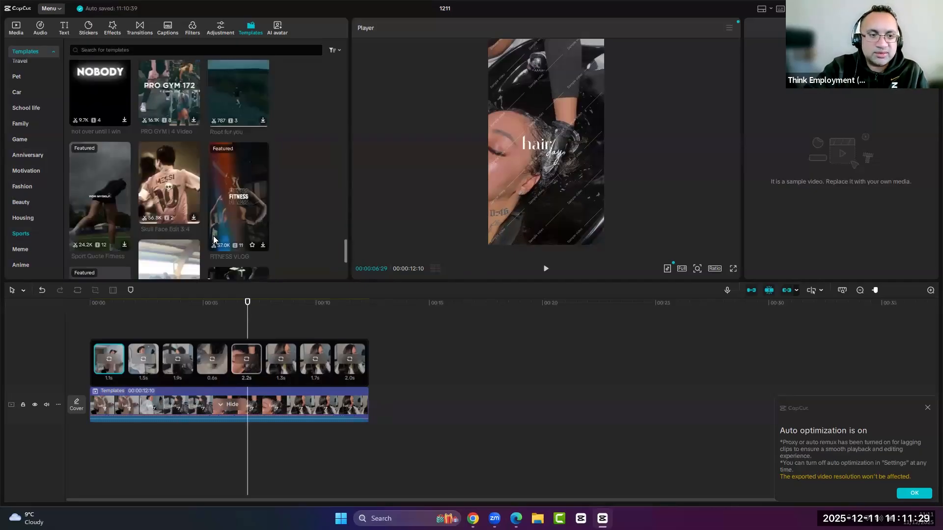
pyautogui.scroll(-3, 216, 233)
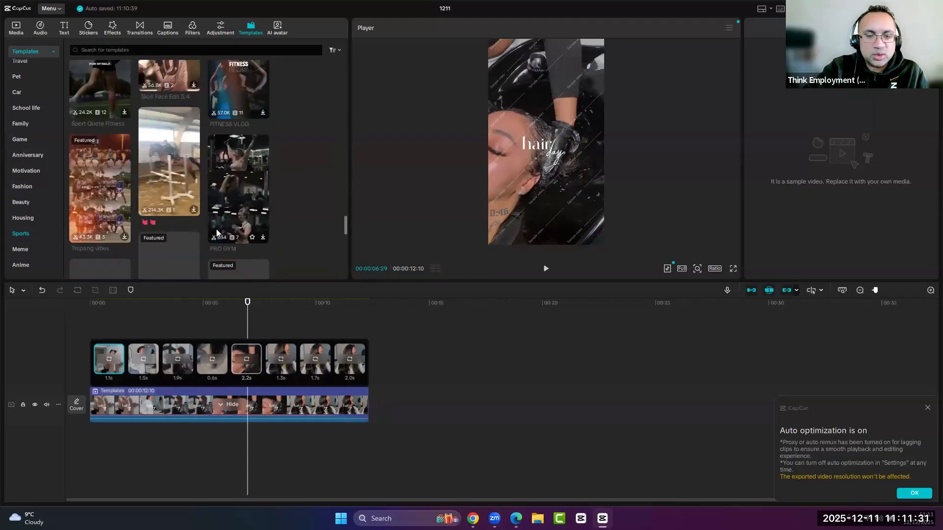
pyautogui.scroll(-3, 217, 233)
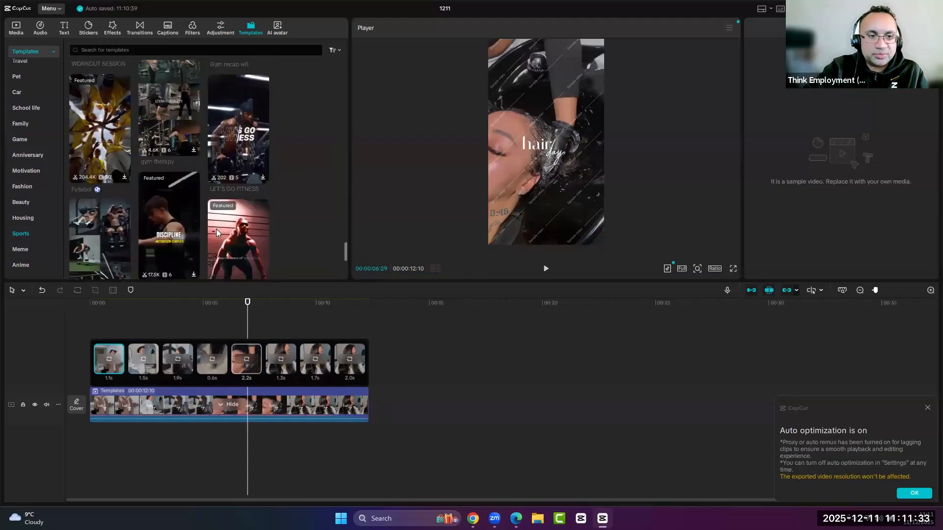
pyautogui.scroll(-3, 217, 233)
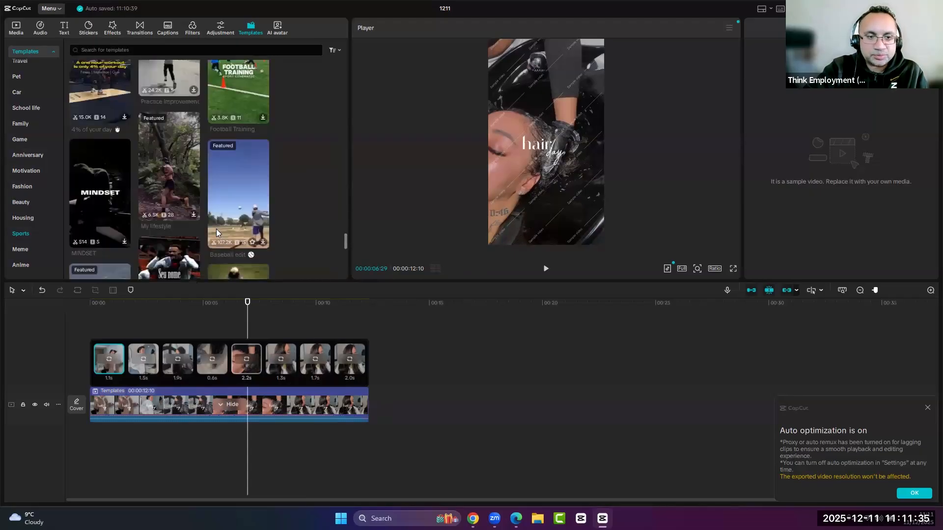
pyautogui.scroll(-2, 218, 234)
pyautogui.scroll(-2, 184, 213)
pyautogui.scroll(-2, 183, 216)
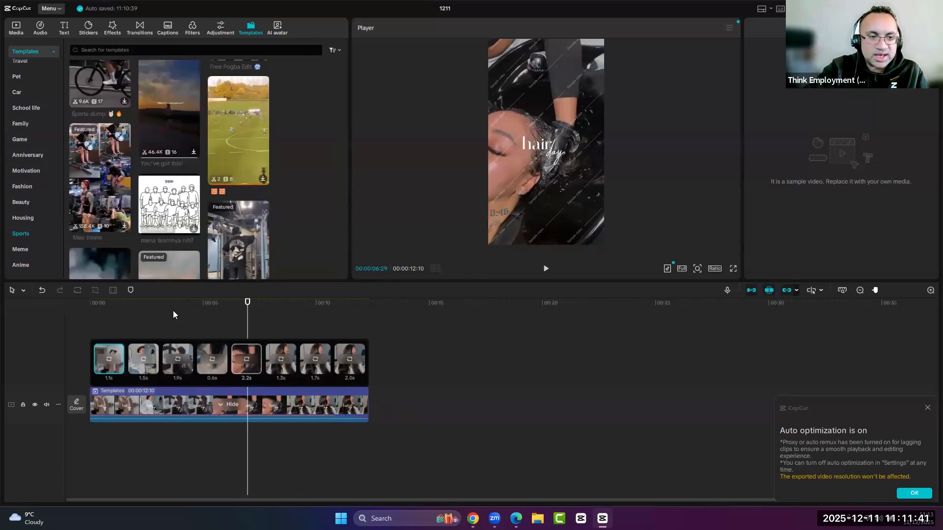
# Step: Turn the timeline's hover preview line on and back off, and dismiss the auto optimization notice
pyautogui.click(202, 409)
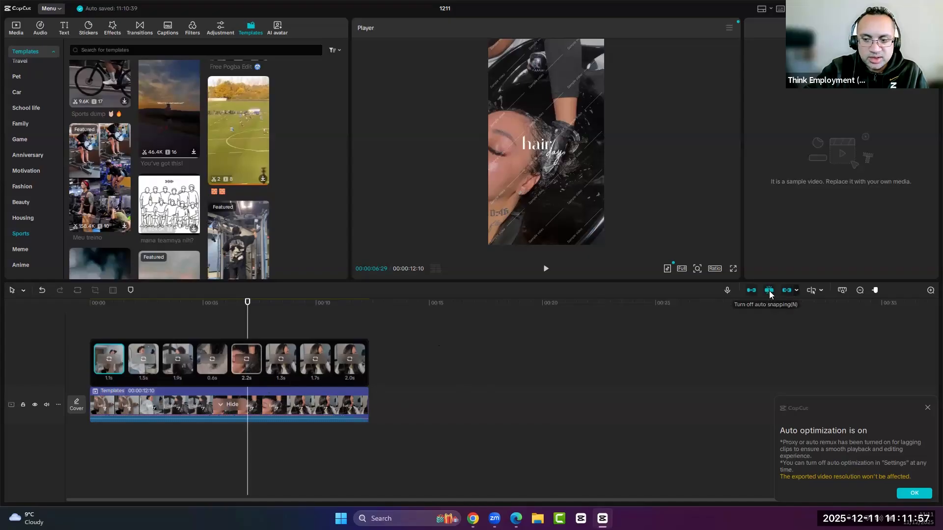
pyautogui.click(809, 293)
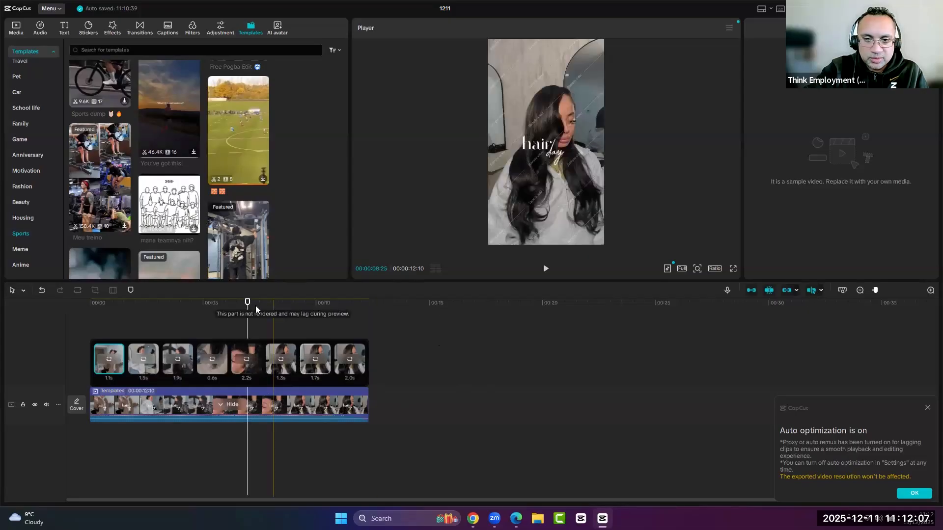
pyautogui.click(810, 291)
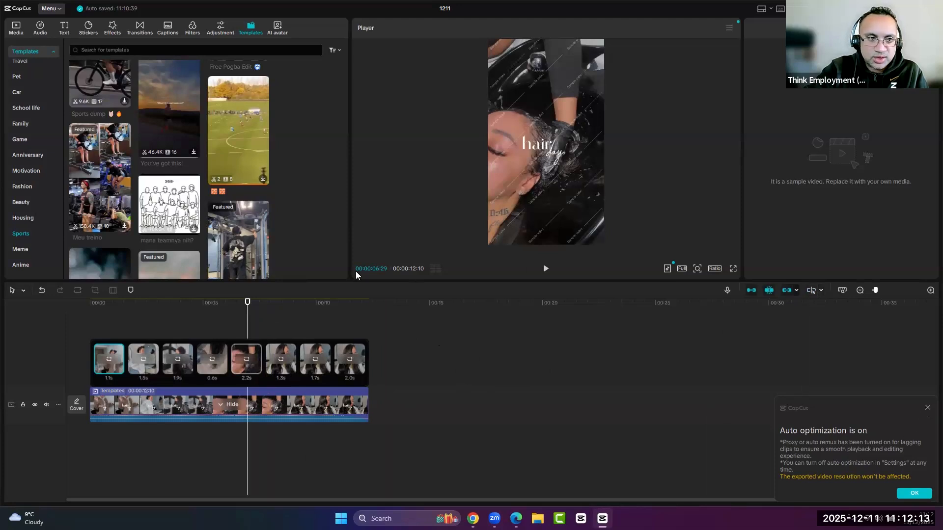
pyautogui.click(928, 410)
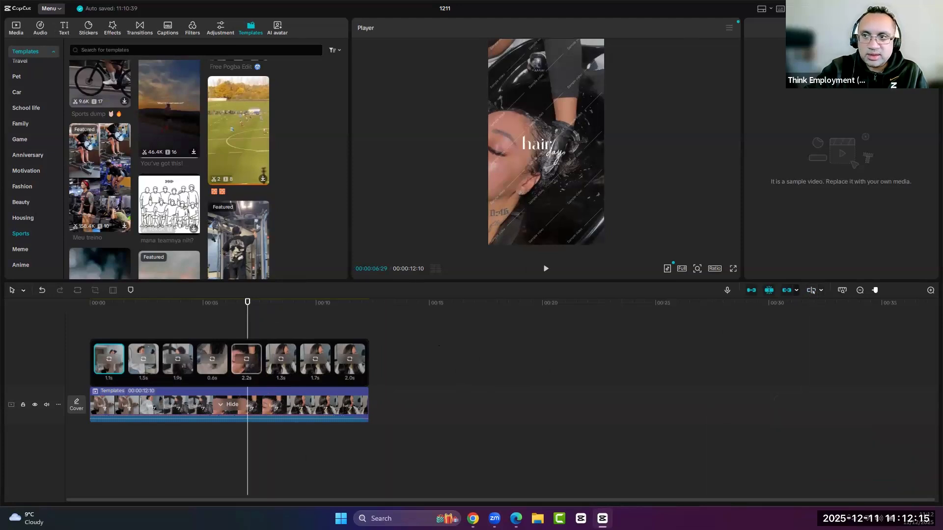
pyautogui.click(771, 10)
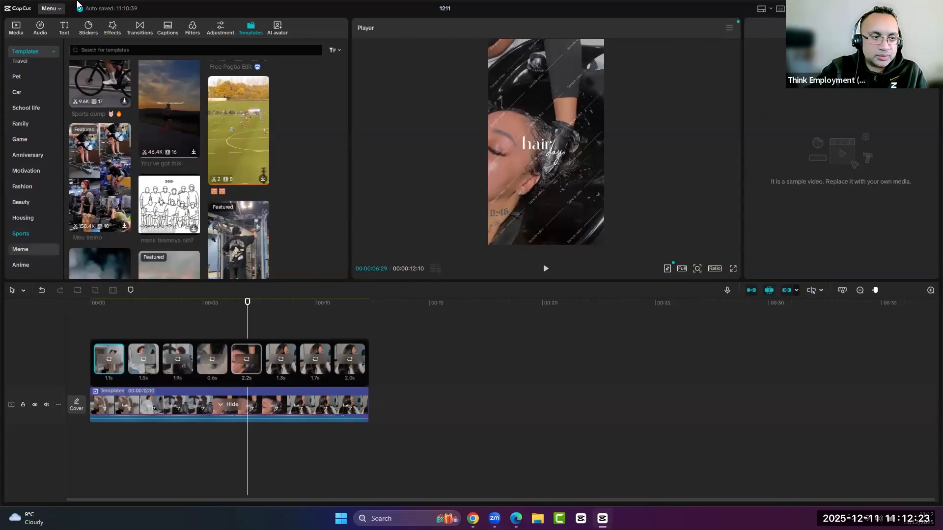
# Step: Check the project's imported media, and look through the Trending stickers, including the various subscribe designs
pyautogui.click(29, 30)
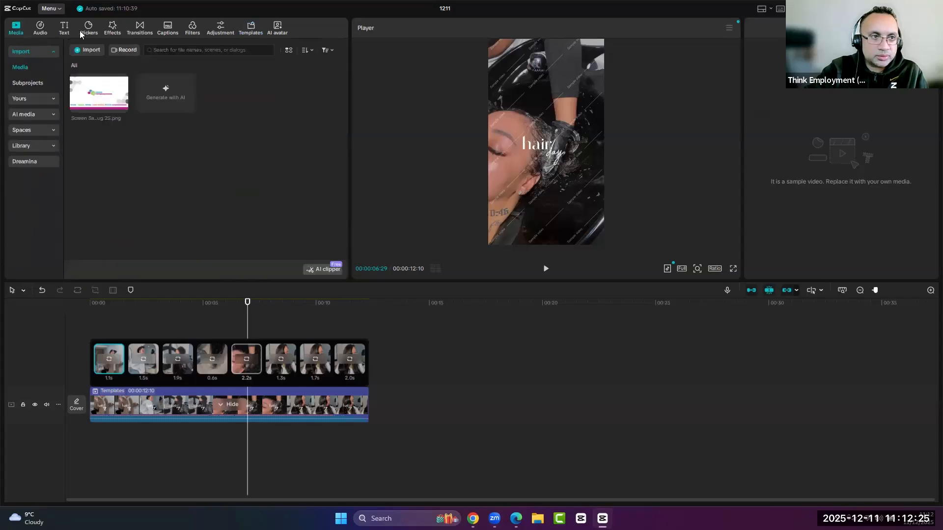
pyautogui.click(81, 29)
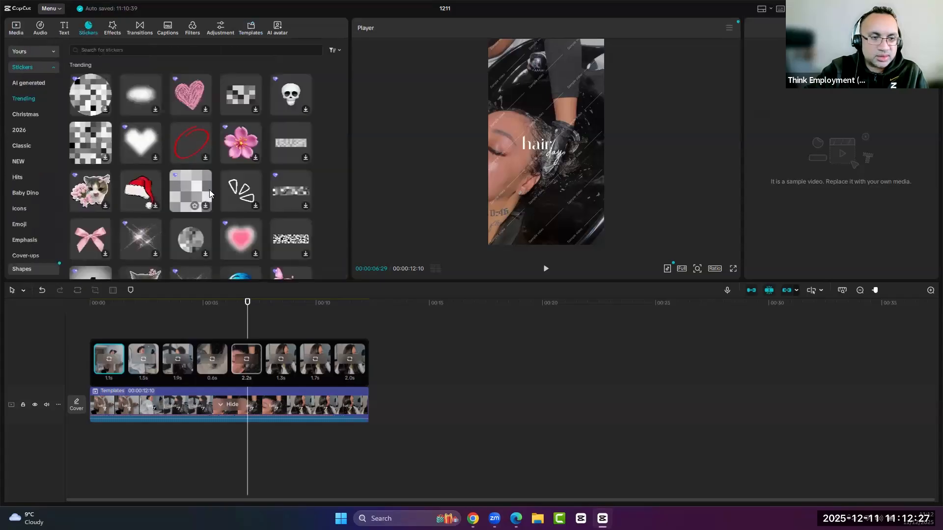
pyautogui.scroll(-10, 210, 189)
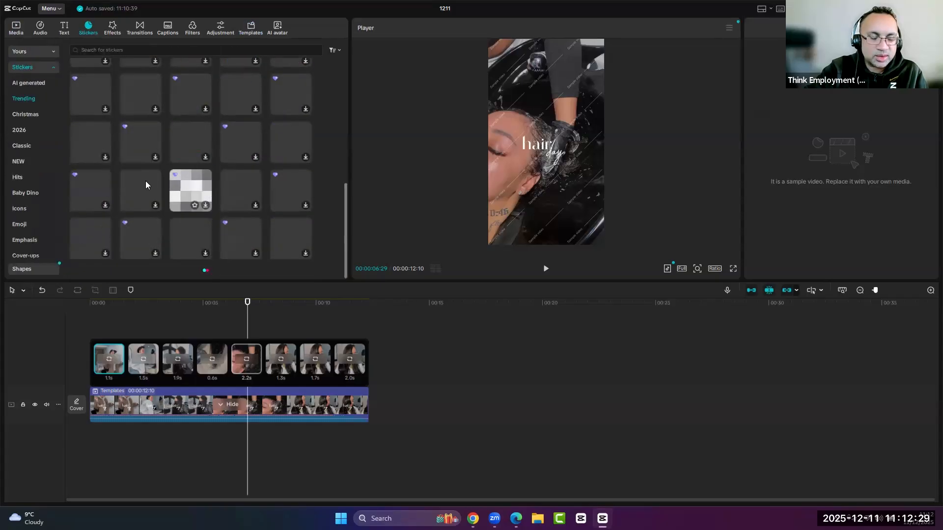
pyautogui.scroll(-5, 145, 181)
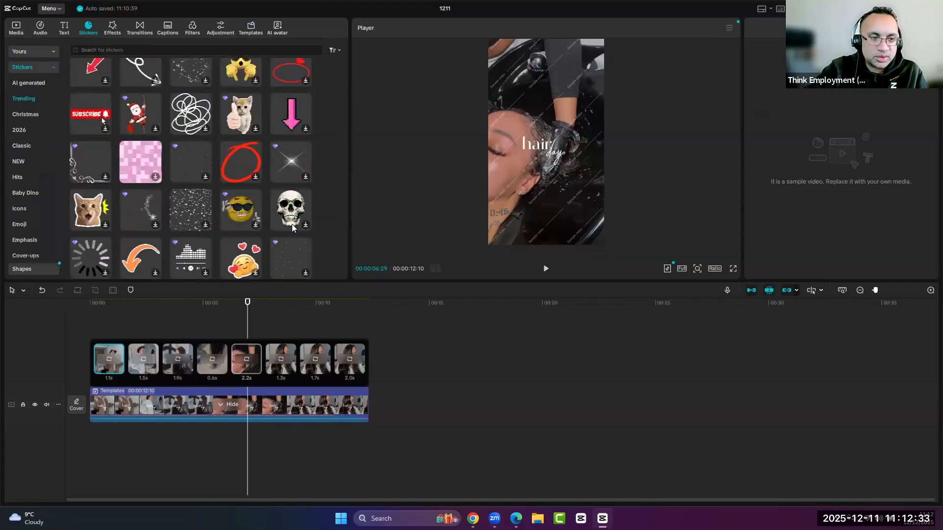
pyautogui.scroll(-3, 194, 205)
pyautogui.scroll(5, 196, 205)
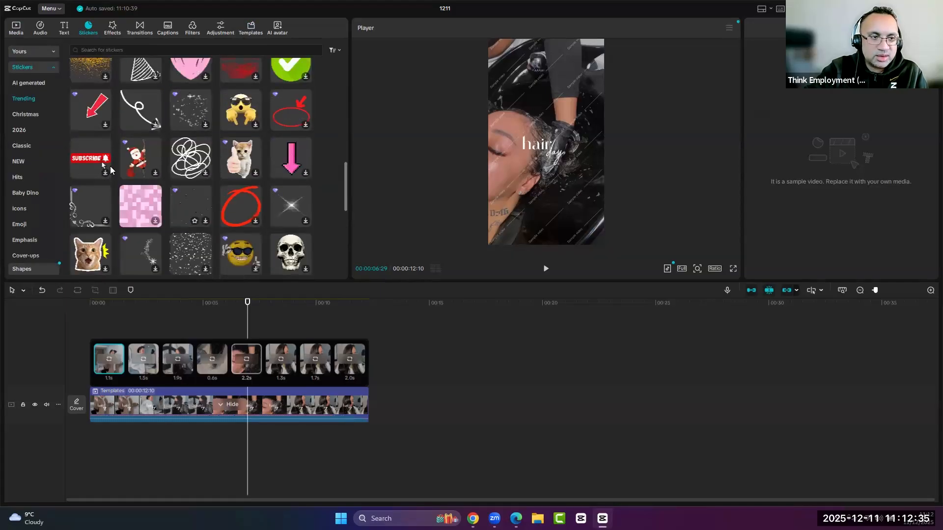
pyautogui.scroll(3, 121, 211)
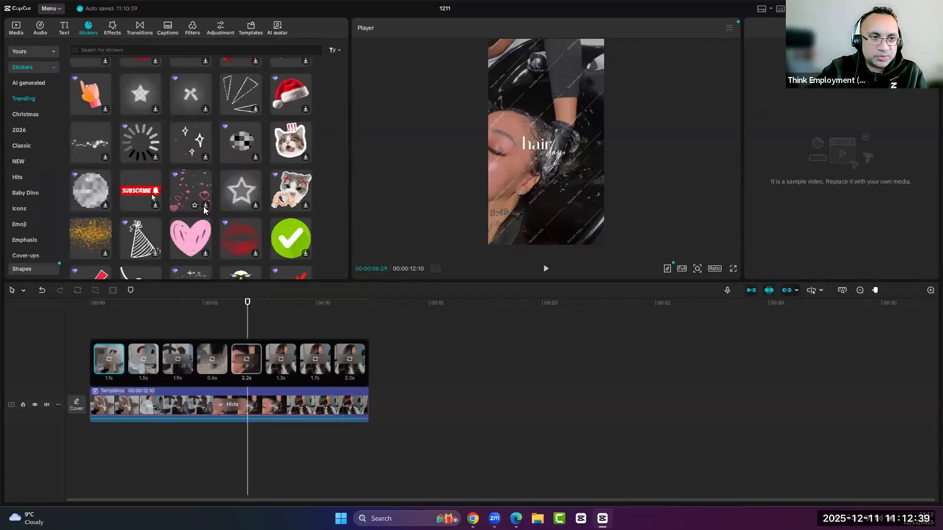
pyautogui.scroll(3, 201, 208)
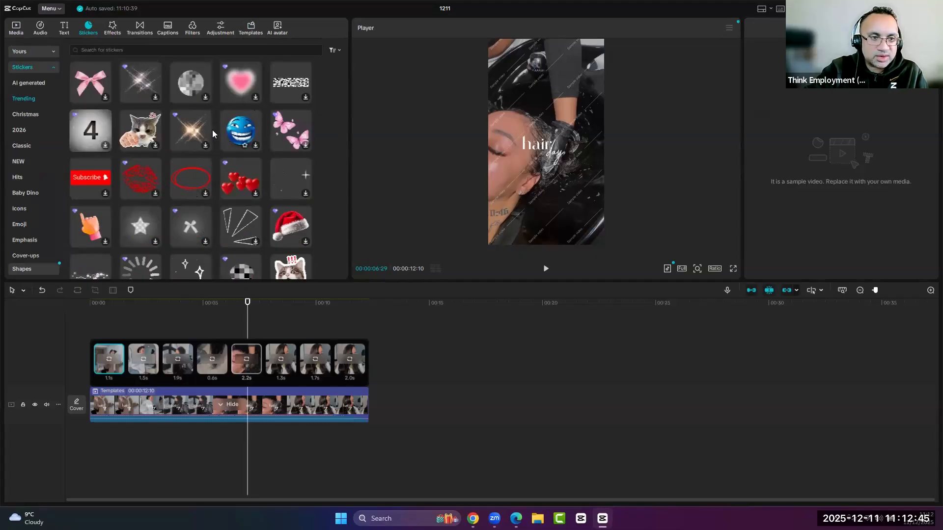
pyautogui.scroll(3, 235, 231)
pyautogui.scroll(-4, 236, 231)
pyautogui.scroll(2, 229, 210)
pyautogui.scroll(-5, 228, 206)
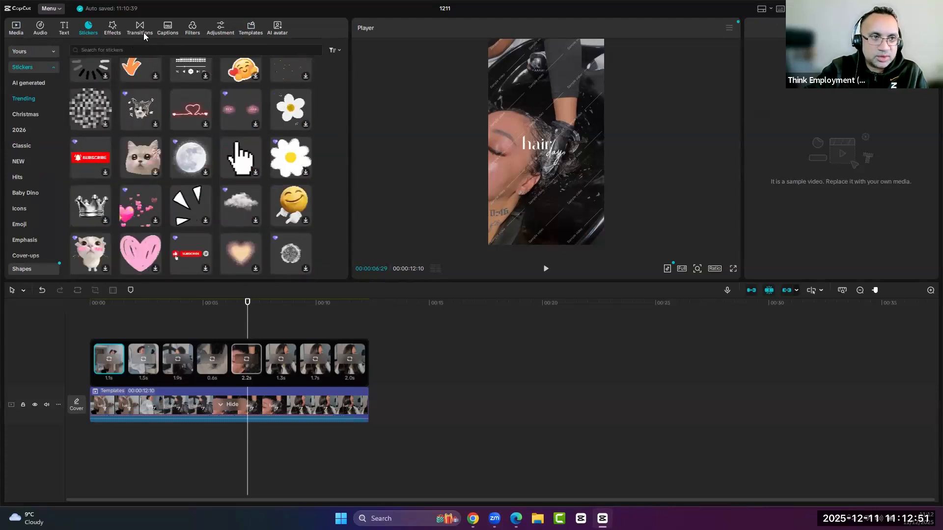
# Step: Look through the Trending transitions available for joining clips
pyautogui.click(140, 29)
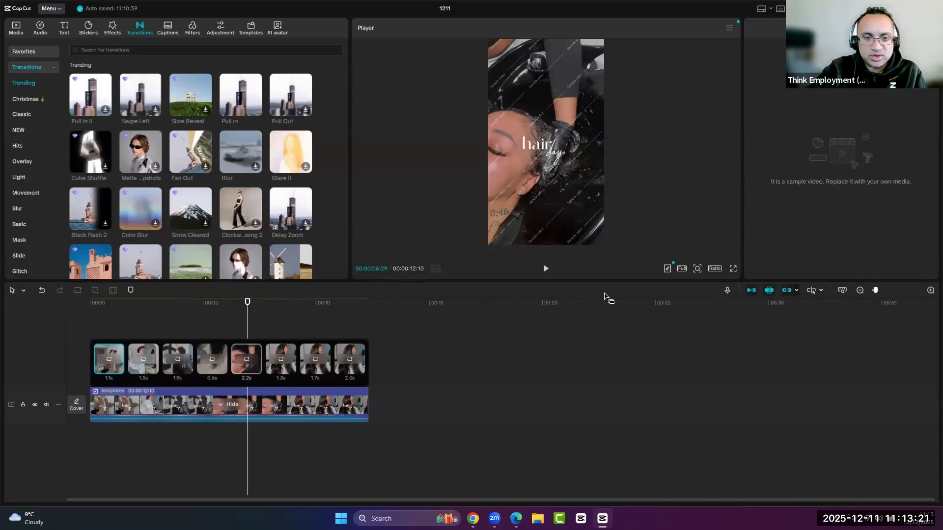
pyautogui.scroll(-5, 272, 211)
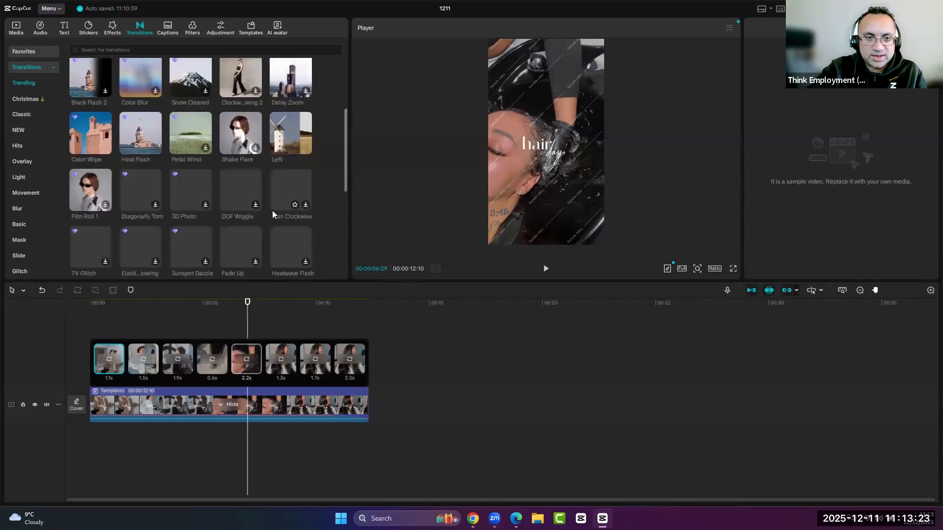
pyautogui.scroll(5, 272, 210)
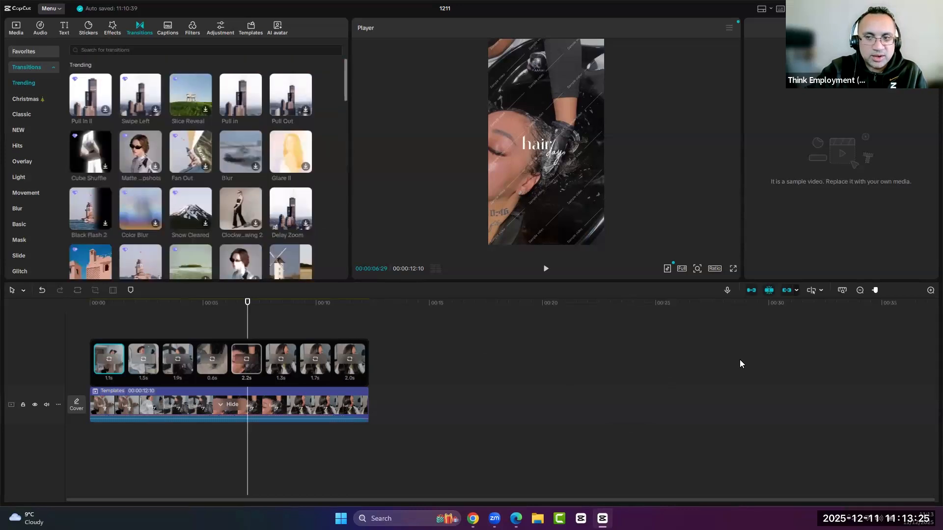
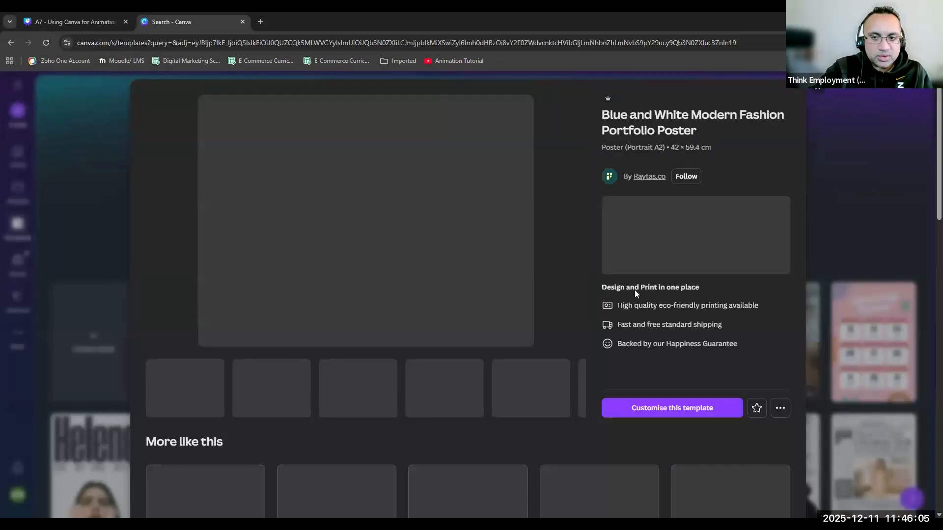
# Step: In Canva, open the Blue and White Modern Fashion Portfolio Poster template for editing and place the uploaded round N logo over its title
pyautogui.click(659, 459)
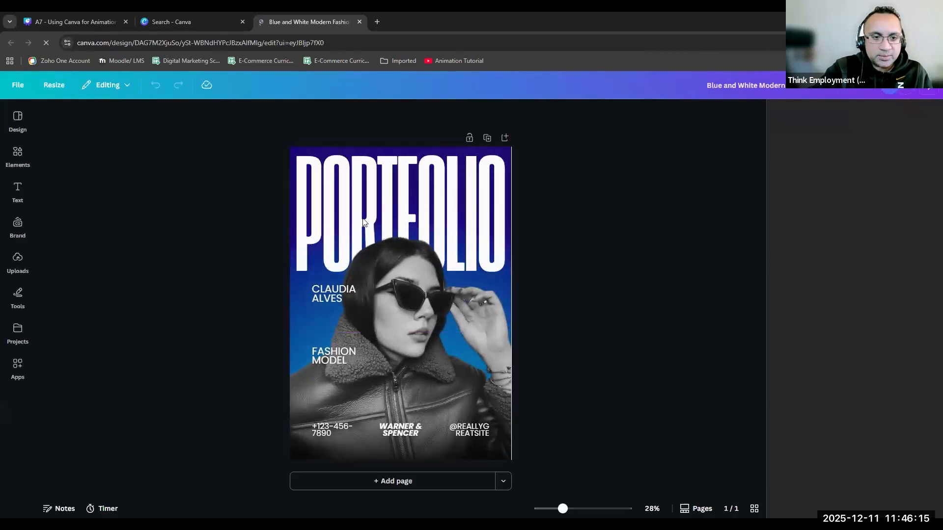
pyautogui.click(18, 275)
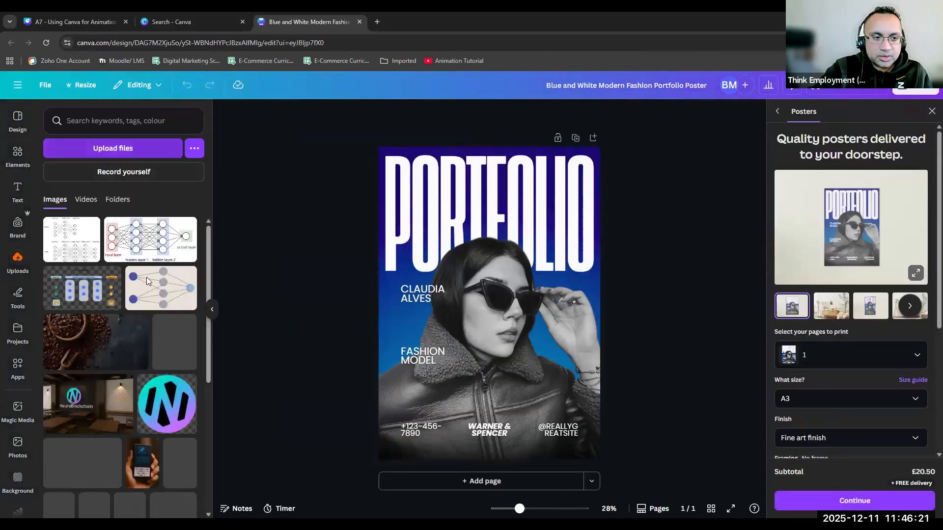
pyautogui.moveTo(283, 371); pyautogui.dragTo(584, 253)
pyautogui.moveTo(525, 226); pyautogui.dragTo(456, 236)
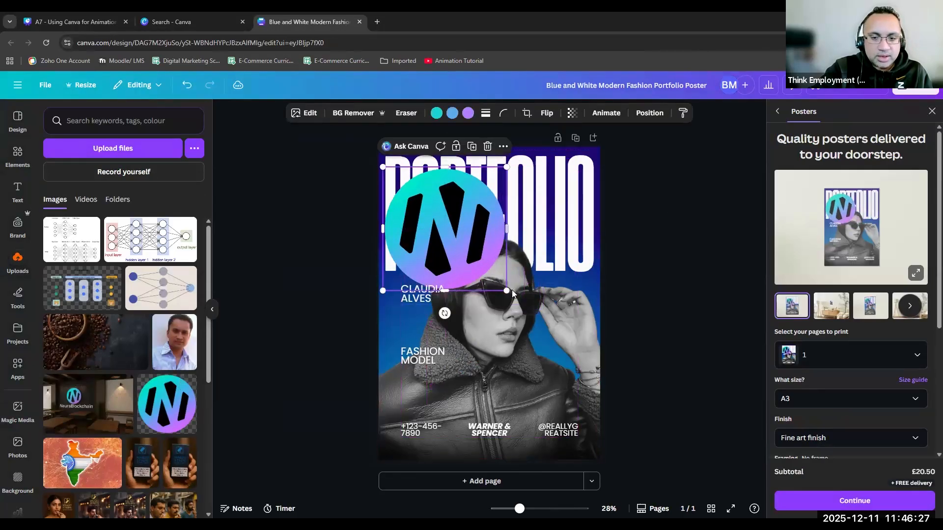
# Step: Enlarge the N logo to almost the full width of the poster and set its transparency to 18
pyautogui.moveTo(506, 290); pyautogui.dragTo(486, 244)
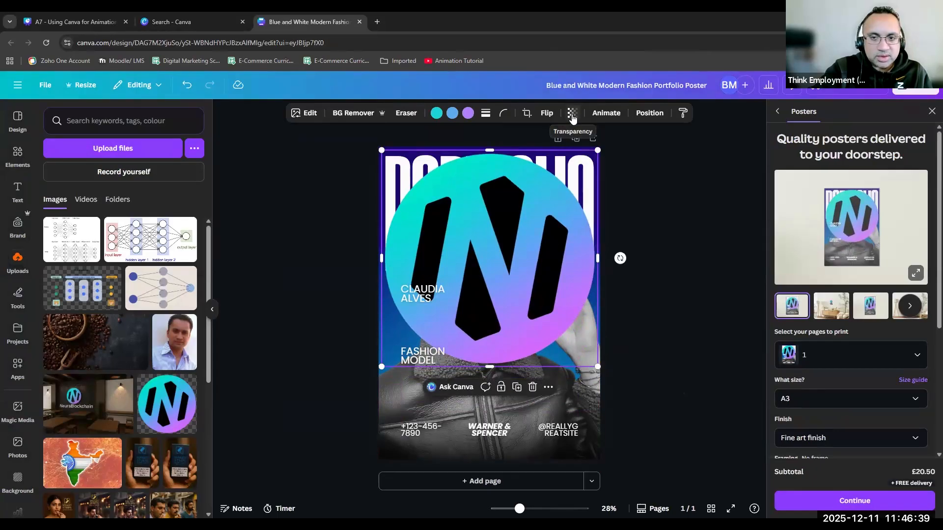
pyautogui.click(572, 115)
pyautogui.moveTo(595, 153); pyautogui.dragTo(536, 159)
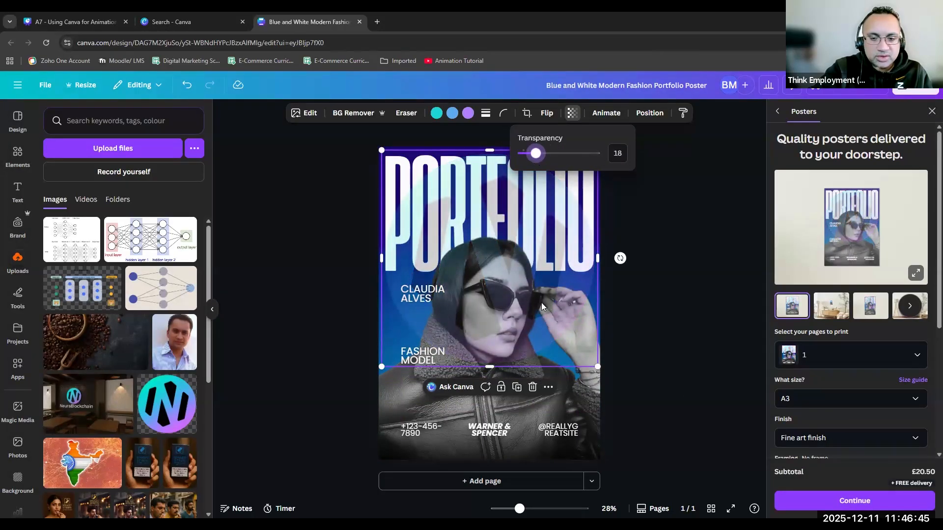
# Step: Shrink the faded N logo to less than half the poster's width and move it over the woman's face
pyautogui.click(567, 347)
pyautogui.moveTo(598, 366); pyautogui.dragTo(470, 238)
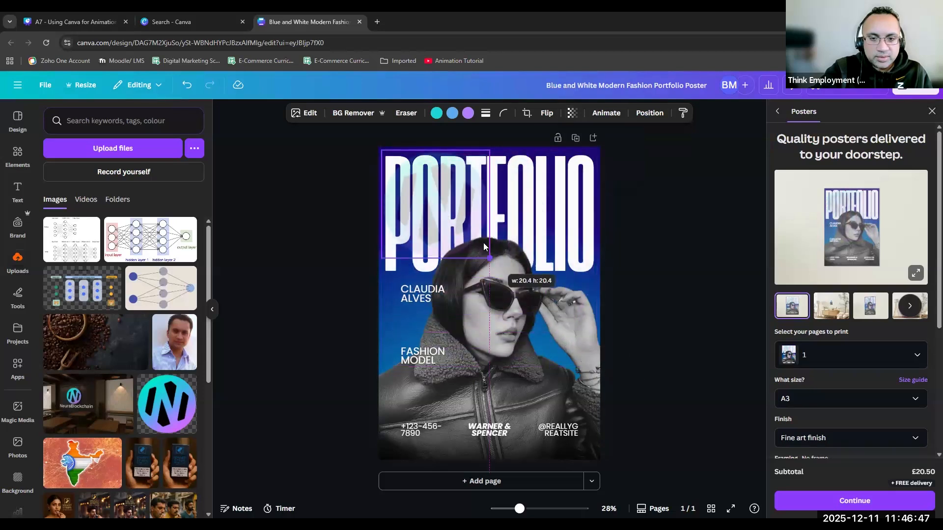
pyautogui.moveTo(433, 189); pyautogui.dragTo(491, 317)
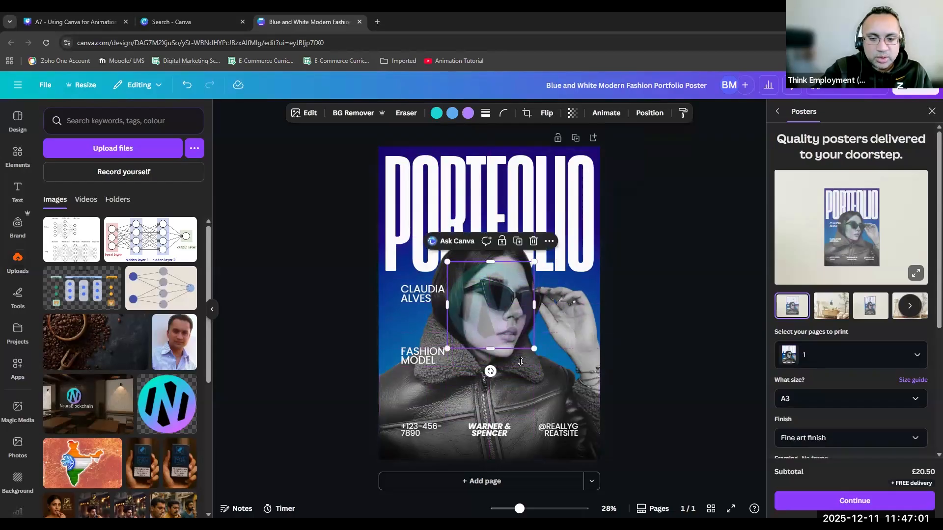
# Step: Enlarge the faded N logo to more than half the poster's width and move it down over the woman's jacket
pyautogui.moveTo(534, 349); pyautogui.dragTo(506, 316)
pyautogui.click(670, 328)
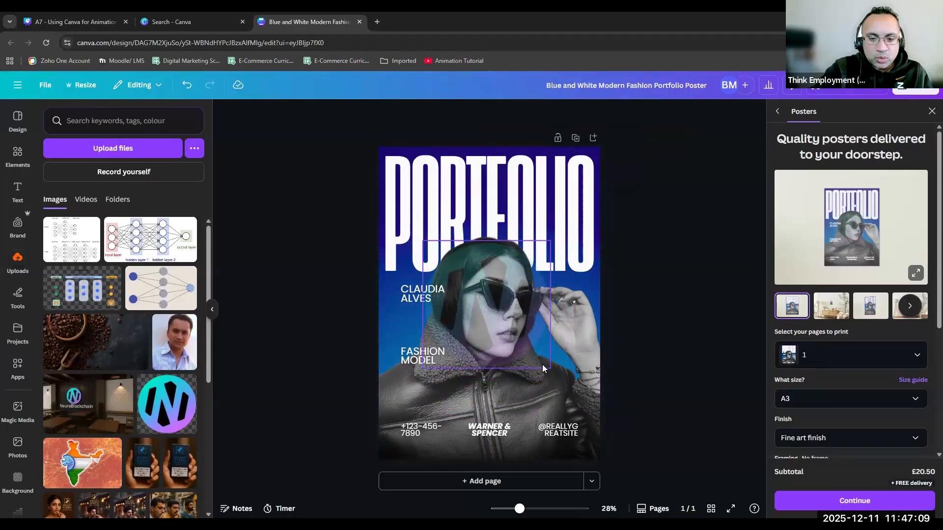
pyautogui.click(536, 351)
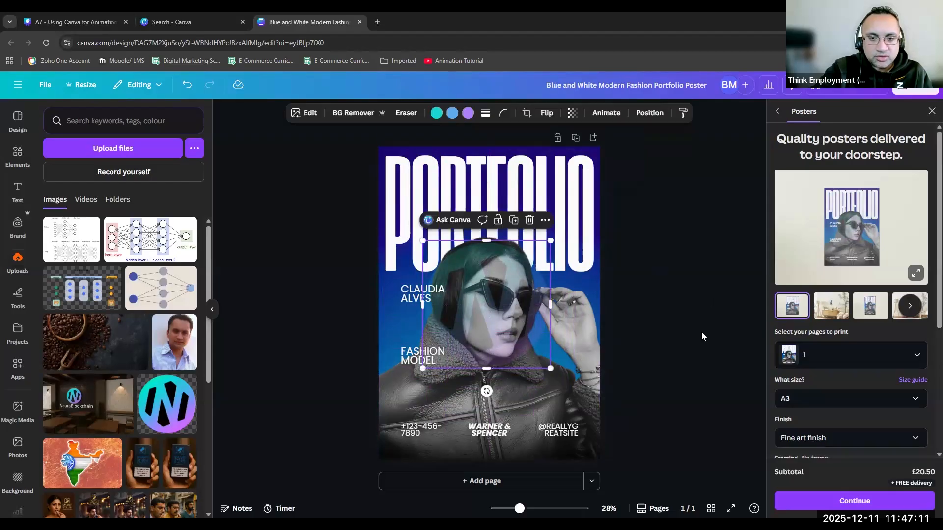
pyautogui.click(646, 264)
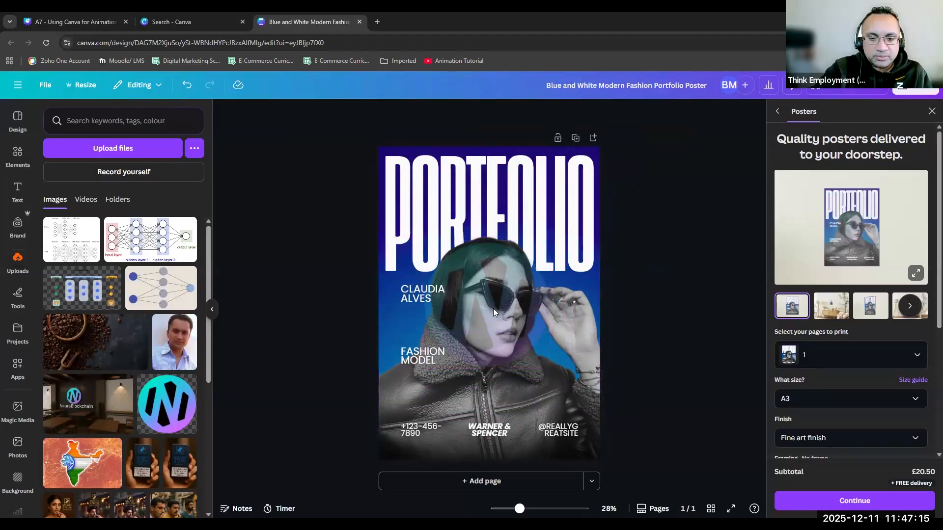
pyautogui.moveTo(482, 311); pyautogui.dragTo(490, 405)
pyautogui.click(715, 296)
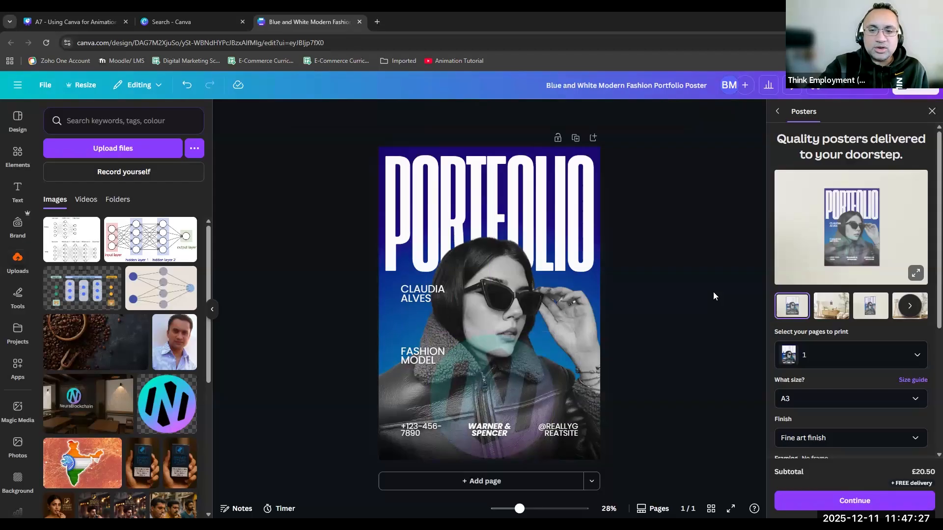
# Step: Lower the transparency value of the N logo so it appears fainter over the jacket
pyautogui.click(518, 399)
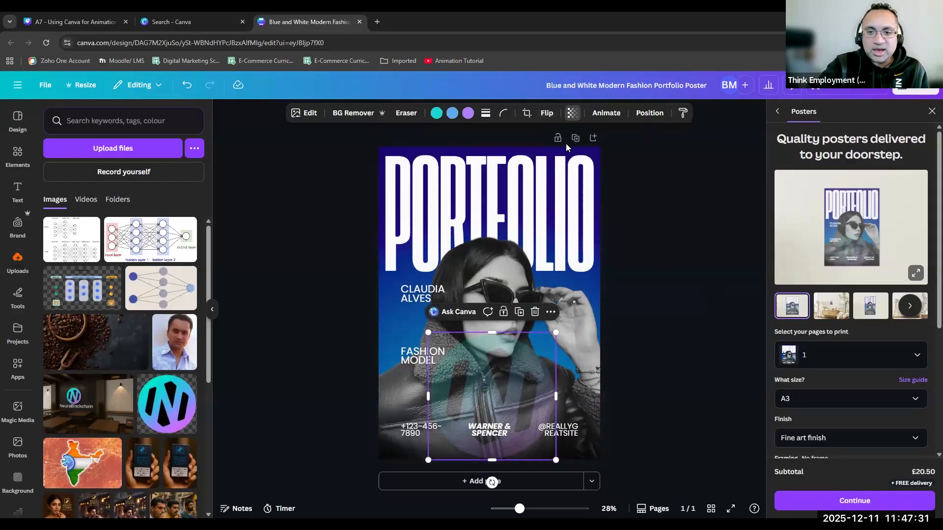
pyautogui.click(572, 113)
pyautogui.moveTo(546, 156); pyautogui.dragTo(532, 154)
pyautogui.click(681, 236)
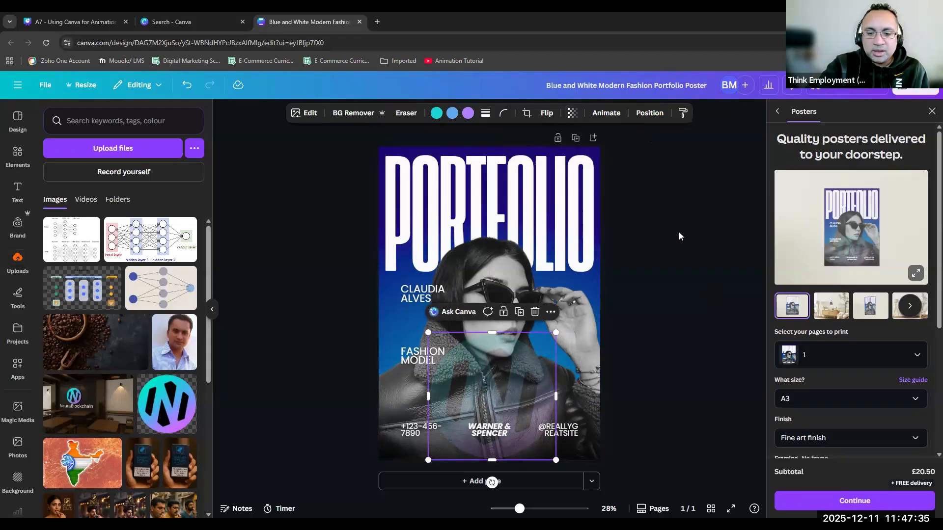
pyautogui.click(588, 338)
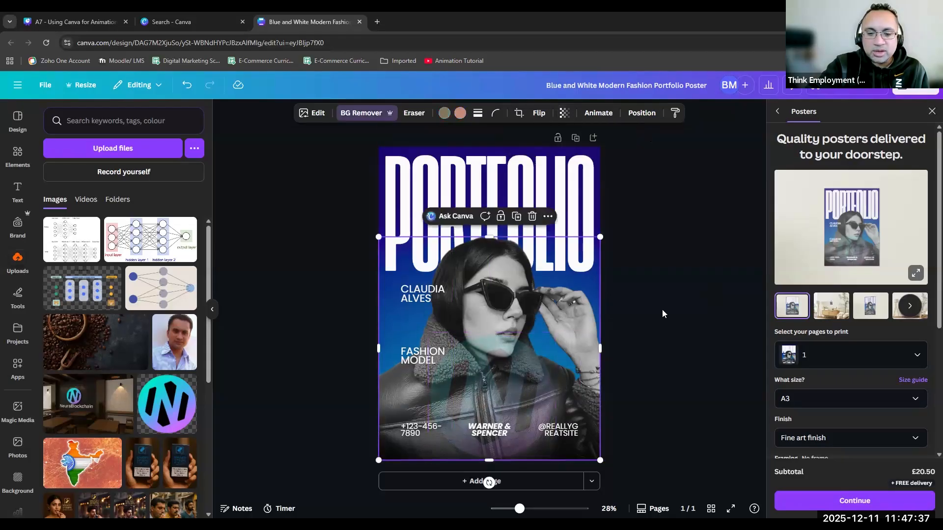
pyautogui.click(662, 309)
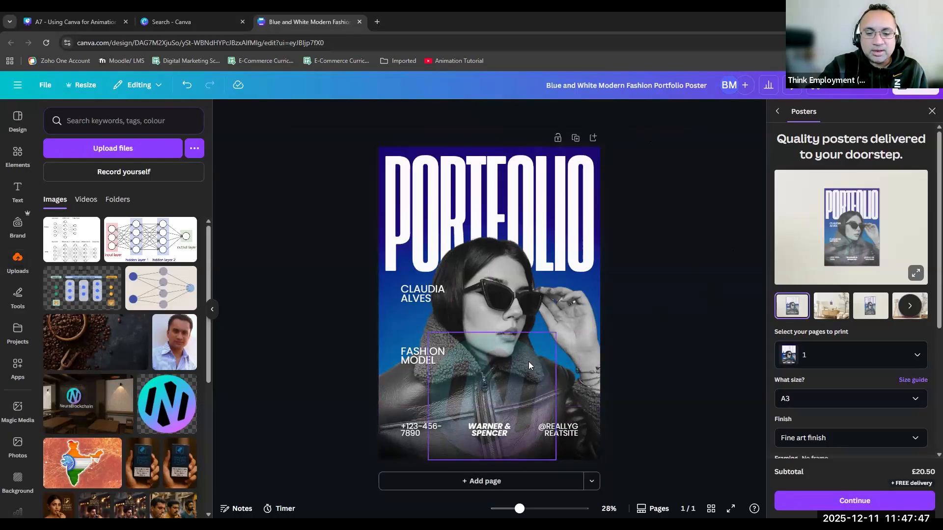
pyautogui.click(504, 390)
pyautogui.click(643, 364)
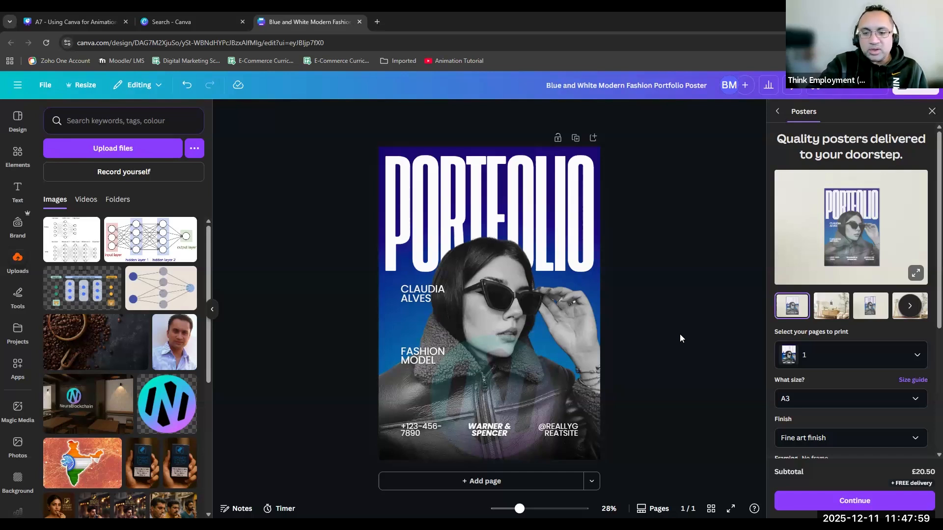
# Step: Delete the faded N logo from the lower part of the poster
pyautogui.click(484, 381)
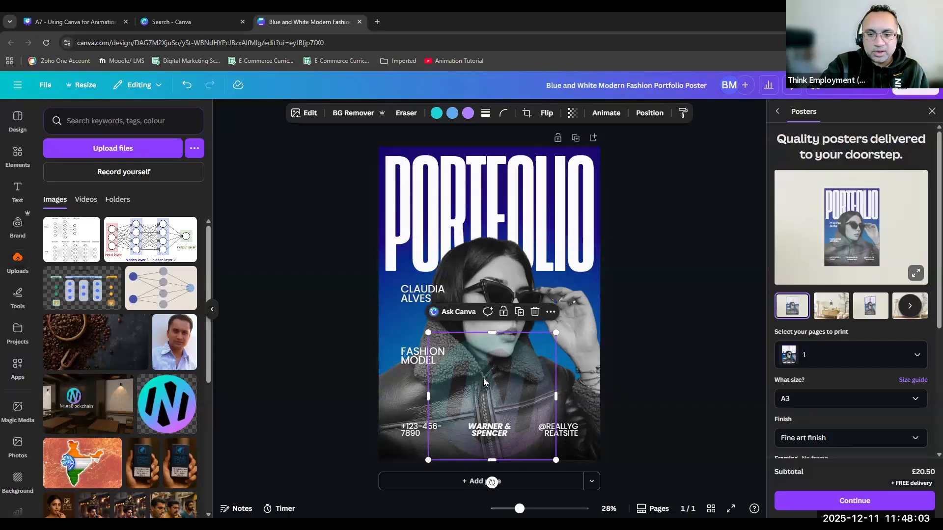
pyautogui.click(747, 302)
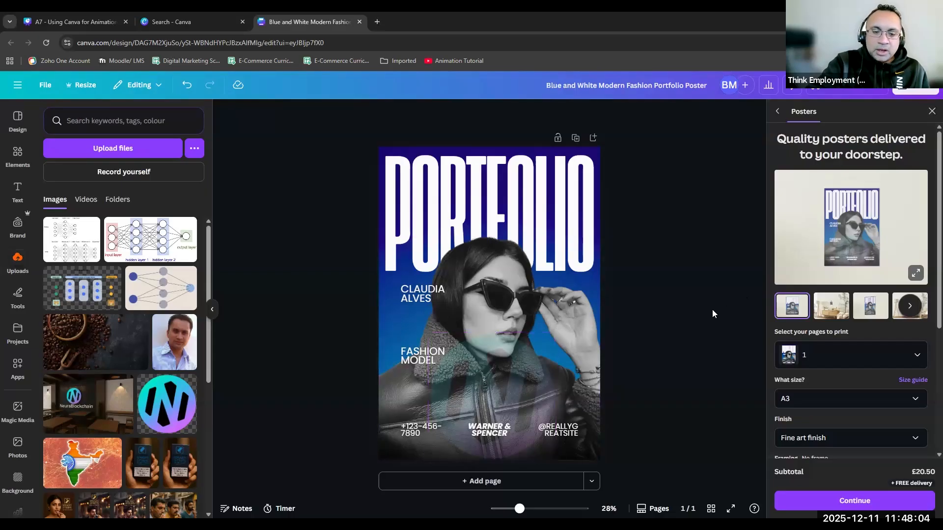
pyautogui.click(523, 373)
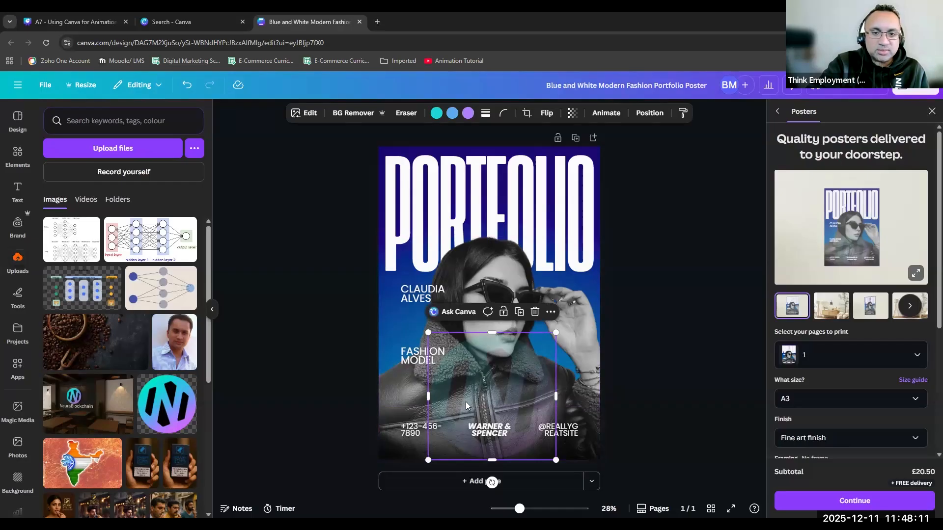
pyautogui.press('Delete')
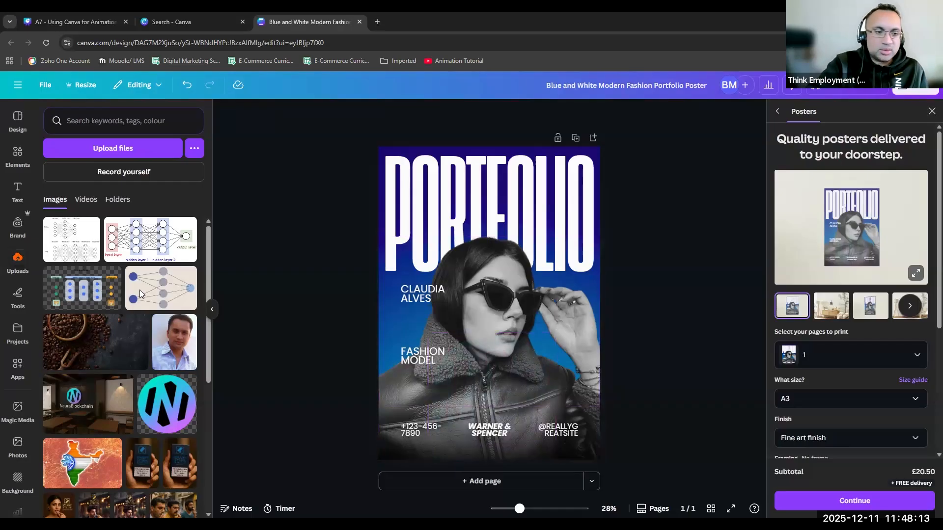
# Step: Add a text in the brand kit's ImpactX style to the poster and replace its wording with DEMO PURPOSE ONLY
pyautogui.click(27, 197)
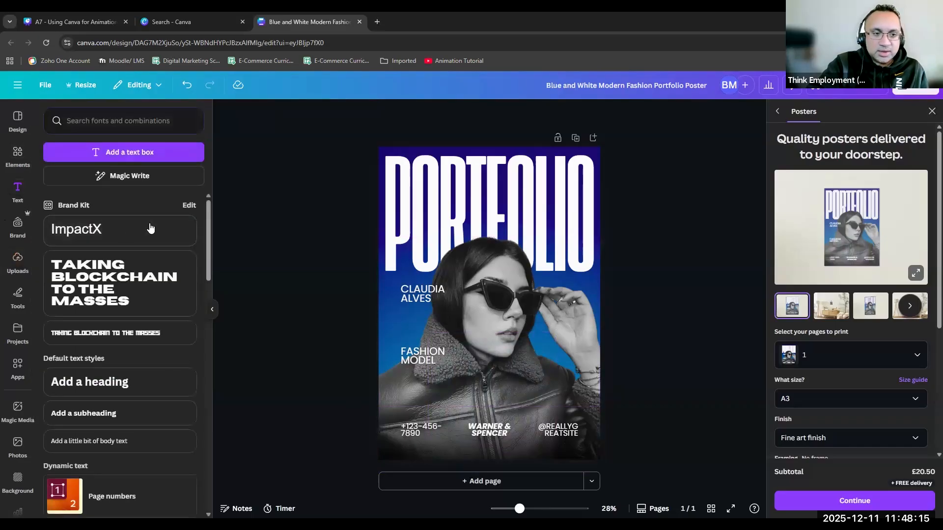
pyautogui.click(105, 231)
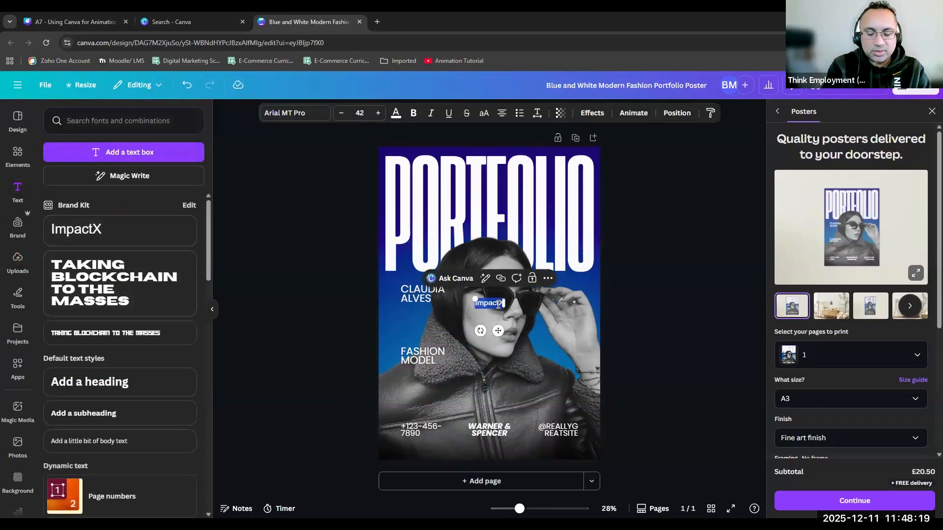
pyautogui.press('BackSpace')
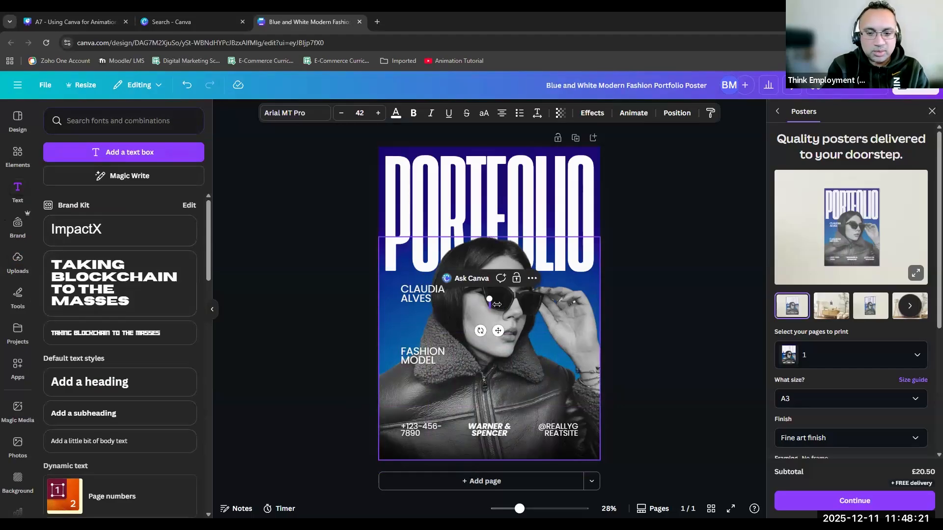
pyautogui.write('DEMO')
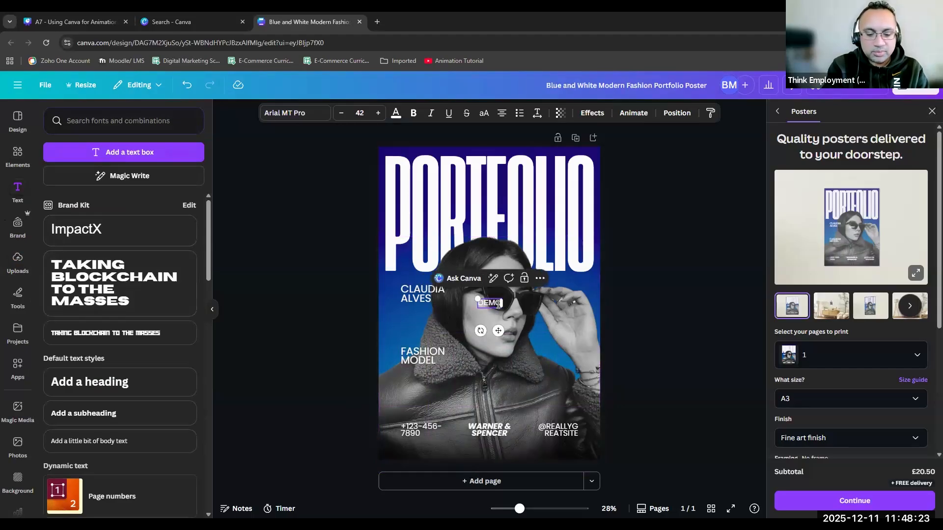
pyautogui.write(' PEU')
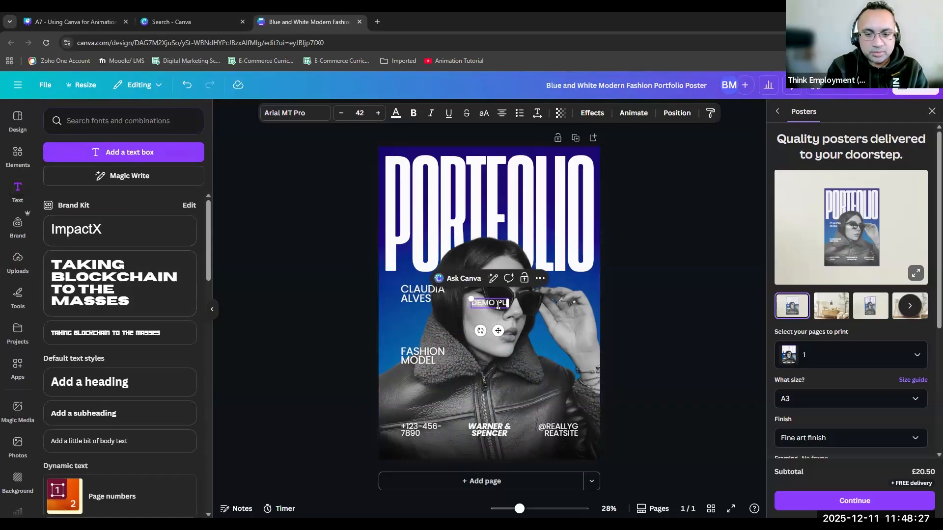
pyautogui.write('RPOSE ONLY')
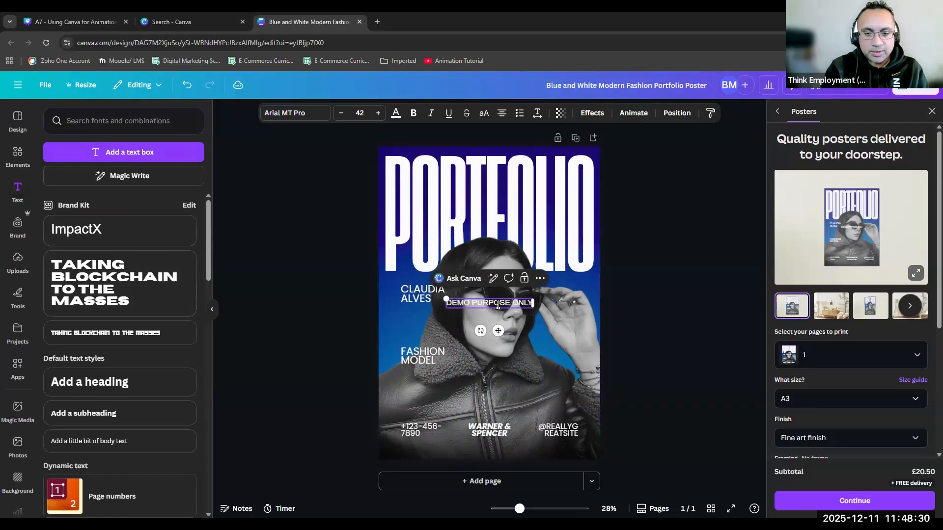
# Step: Set the DEMO PURPOSE ONLY text to font size 100 and make it bold
pyautogui.click(548, 306)
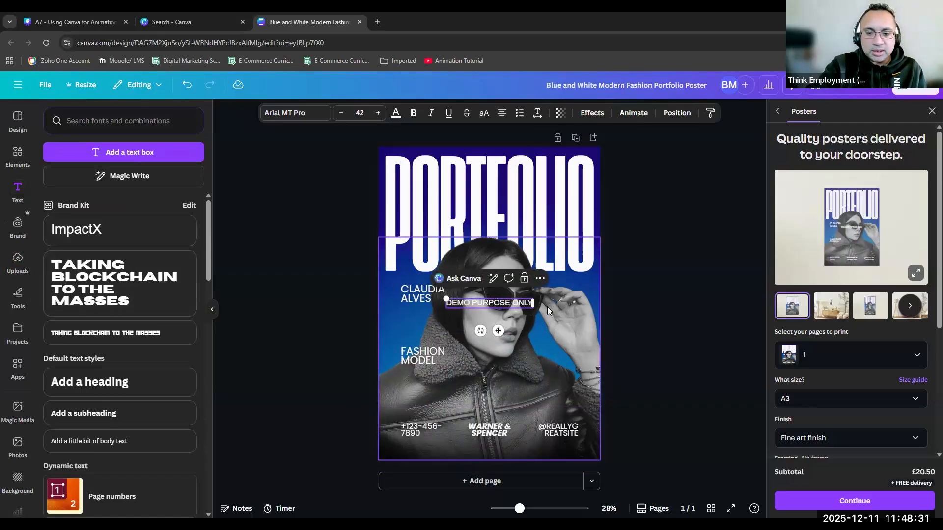
pyautogui.click(510, 301)
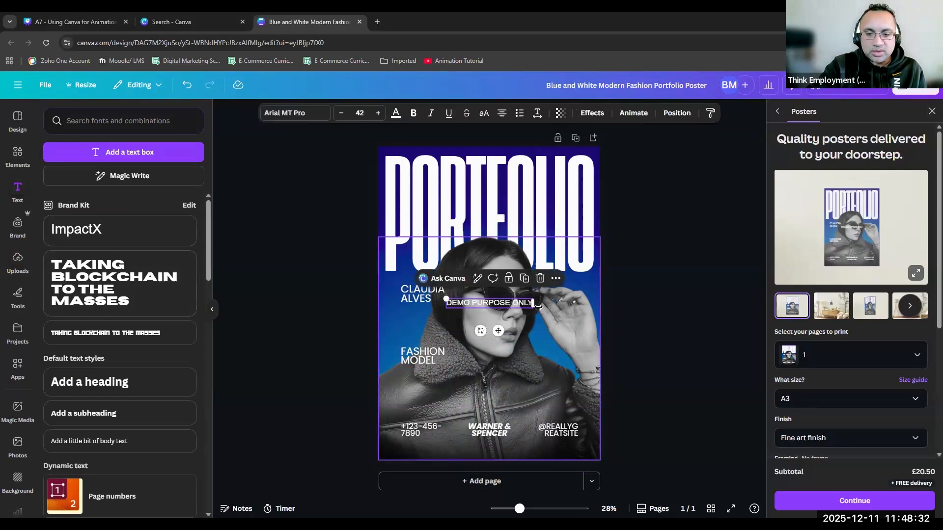
pyautogui.click(378, 114)
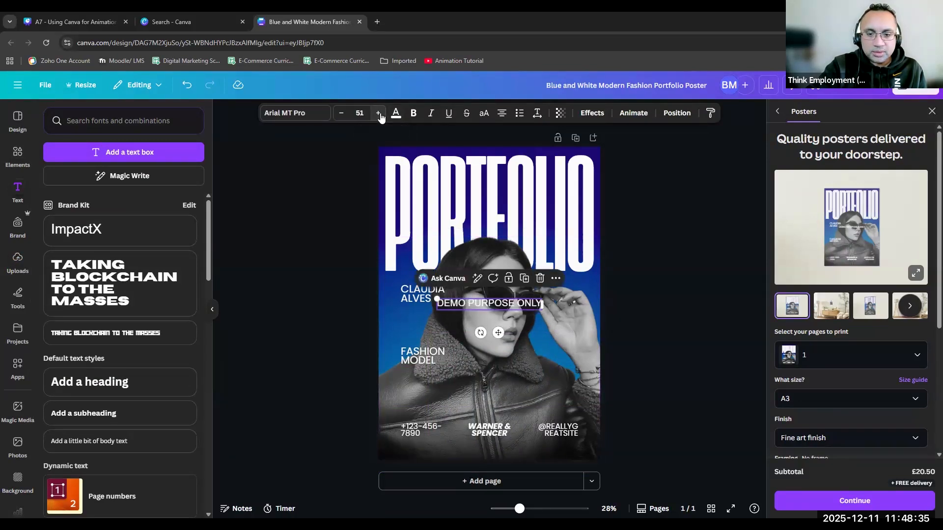
pyautogui.click(379, 114)
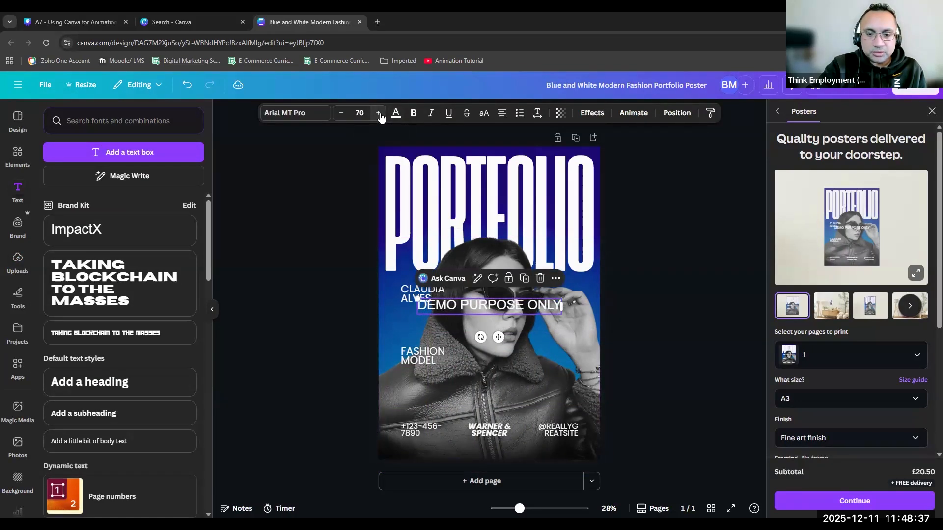
pyautogui.click(379, 114)
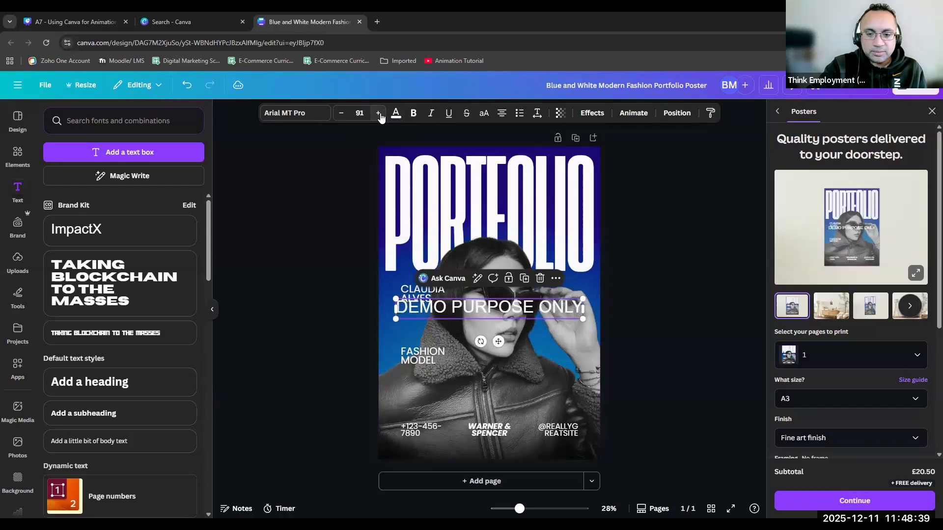
pyautogui.click(379, 113)
pyautogui.click(415, 114)
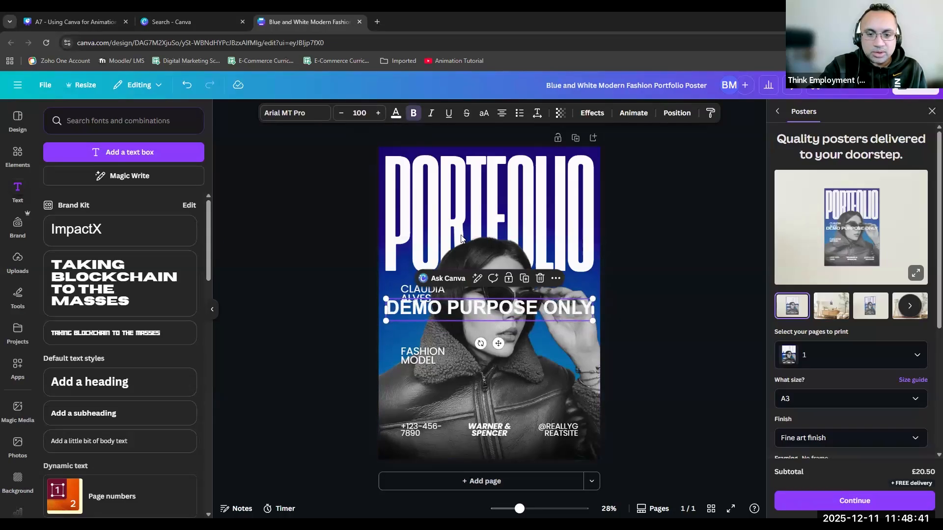
# Step: Tilt the DEMO PURPOSE ONLY text diagonally upward at font size 111 and break it onto two lines after DEMO
pyautogui.moveTo(475, 344); pyautogui.dragTo(501, 310)
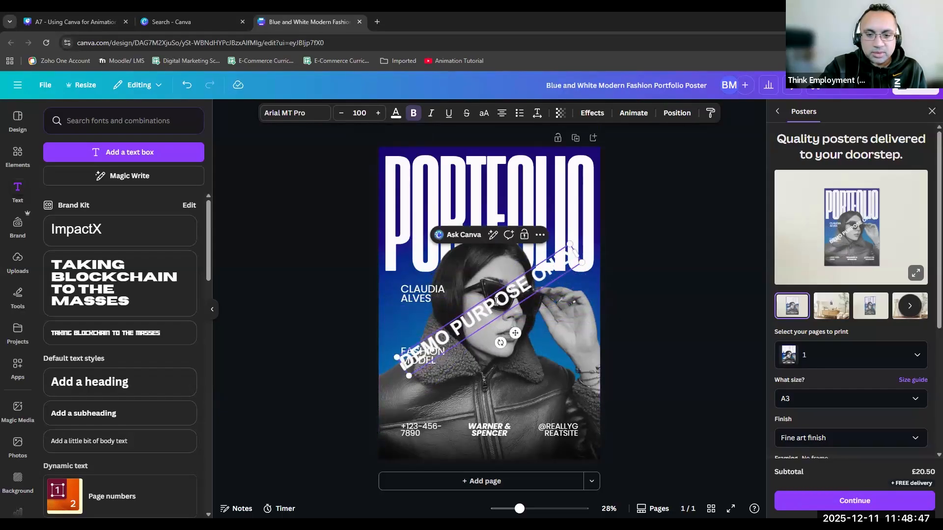
pyautogui.moveTo(569, 240); pyautogui.dragTo(588, 228)
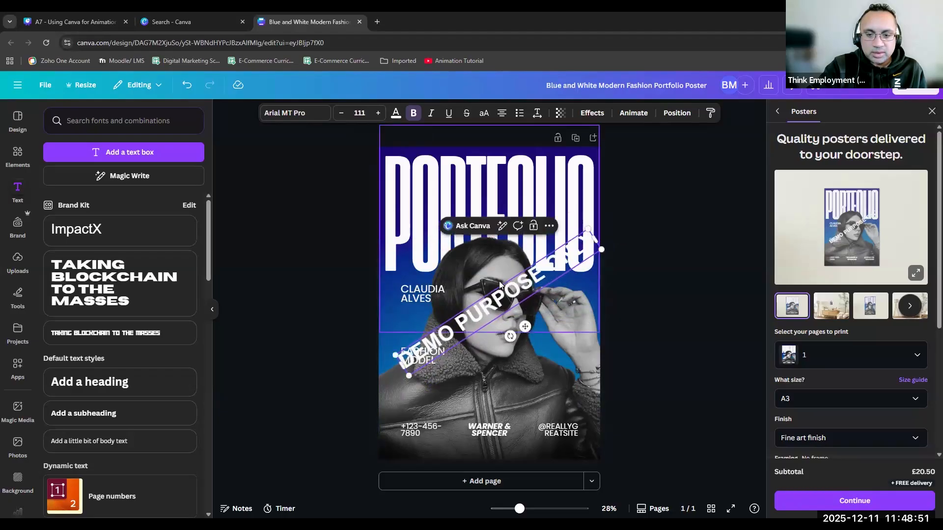
pyautogui.click(458, 324)
pyautogui.press('Return')
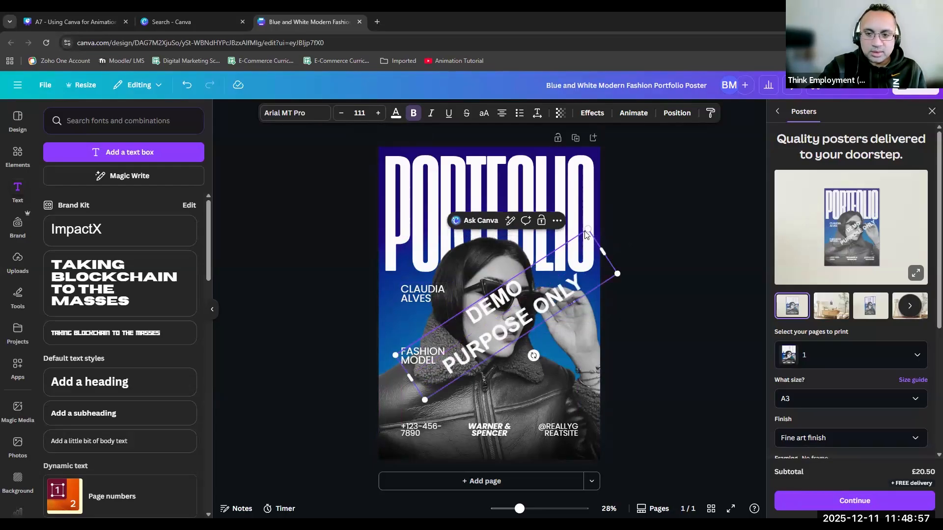
# Step: Enlarge the two-line diagonal text to font size 153 and centre it horizontally over the woman on the poster
pyautogui.moveTo(588, 229); pyautogui.dragTo(650, 164)
pyautogui.moveTo(673, 194); pyautogui.dragTo(600, 245)
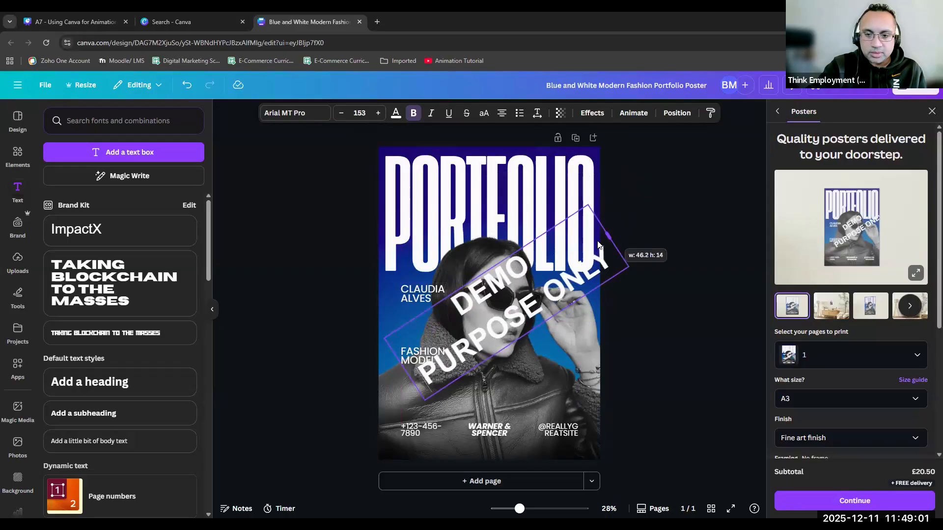
pyautogui.click(681, 218)
pyautogui.moveTo(523, 299); pyautogui.dragTo(480, 303)
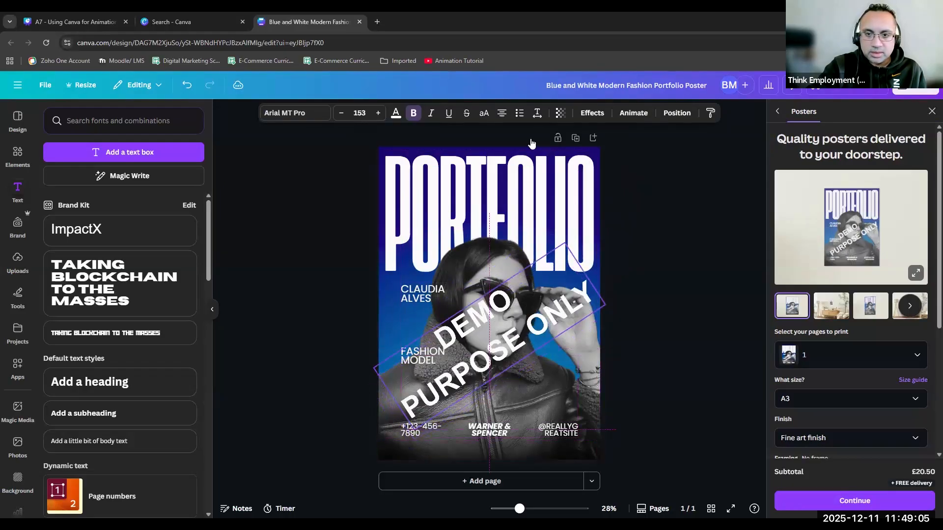
# Step: Set the diagonal text's transparency to 32 and move it down below the sunglasses, over the jacket
pyautogui.click(560, 114)
pyautogui.moveTo(584, 154); pyautogui.dragTo(535, 164)
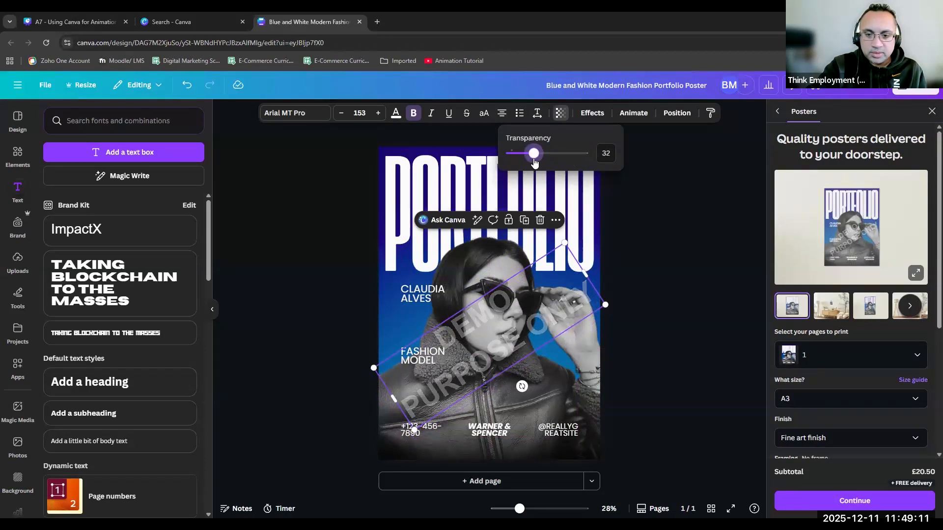
pyautogui.click(725, 243)
pyautogui.moveTo(514, 309); pyautogui.dragTo(511, 336)
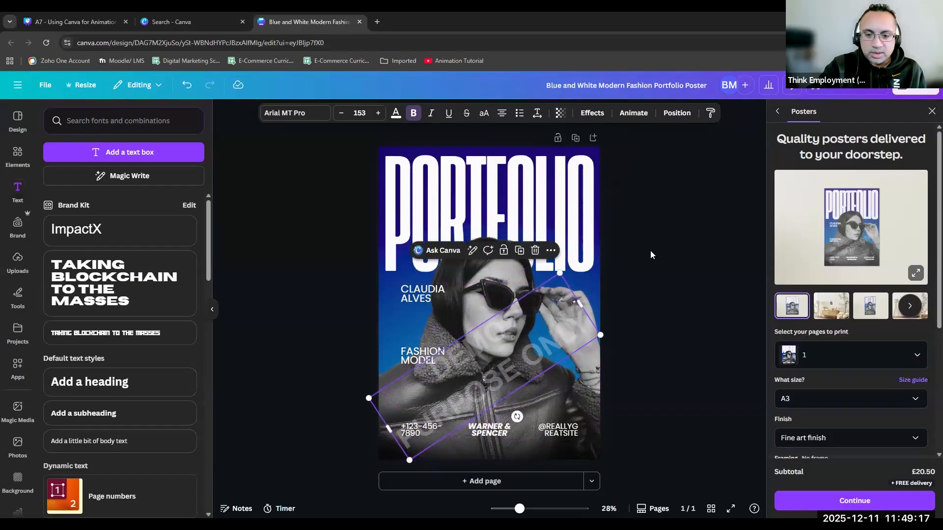
pyautogui.click(660, 253)
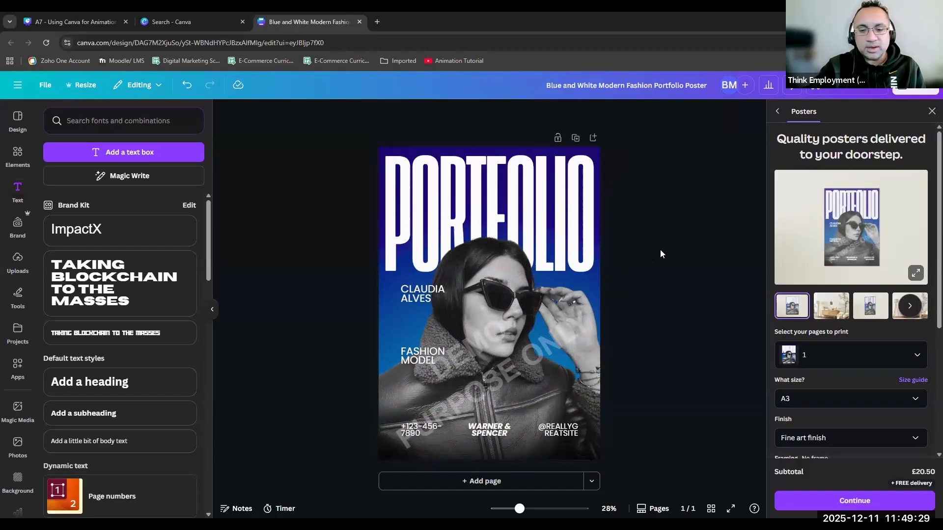
# Step: Return to the A7 - Using Canva for Animation presentation at its Logos, Watermarks and Branding slide
pyautogui.click(210, 22)
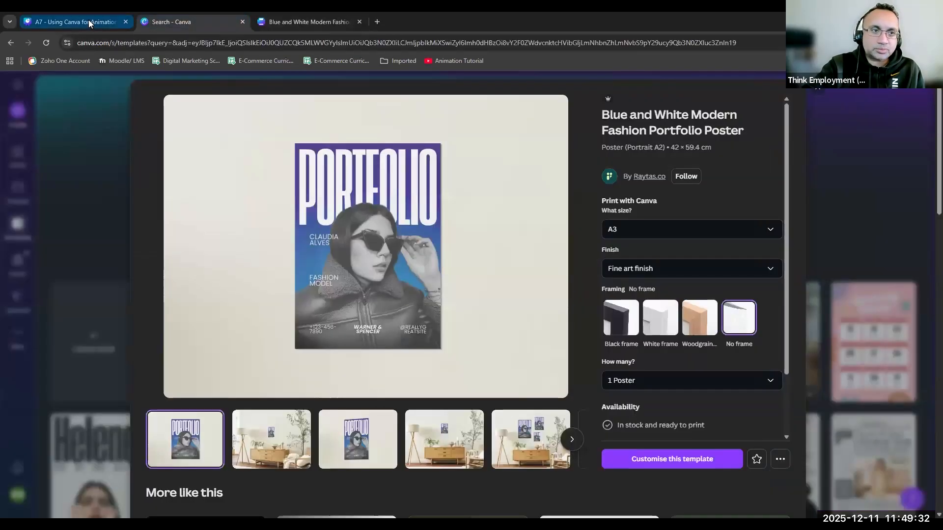
pyautogui.click(88, 22)
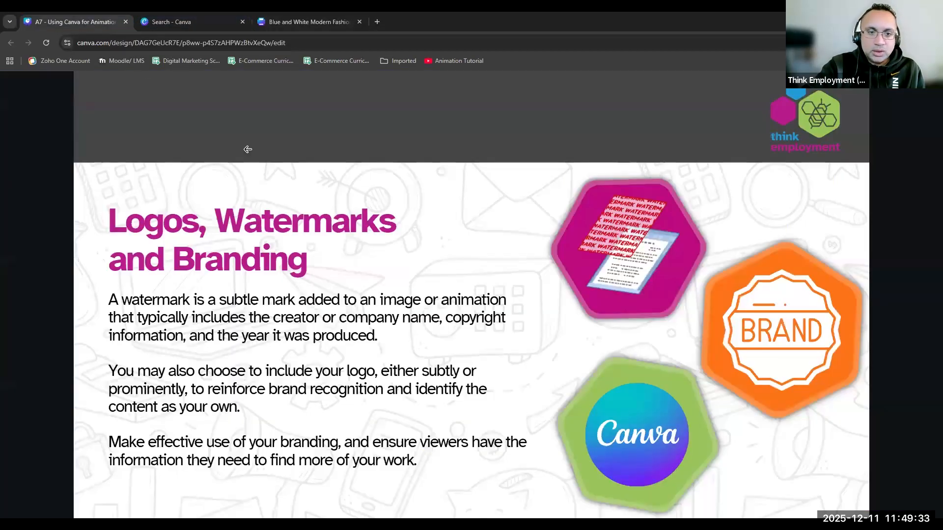
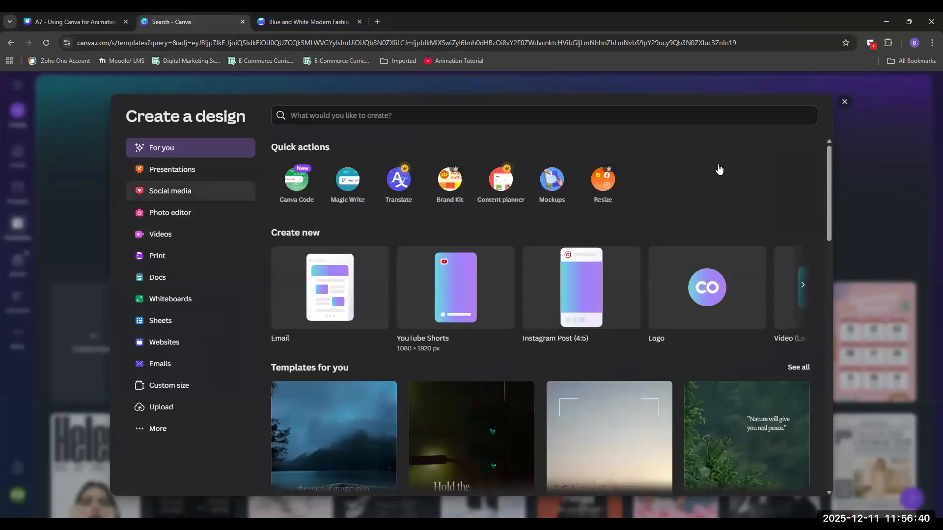
# Step: Dismiss the Create a design window and open the Green Pink Vintage Retro Typographic Movie Night Poster template for customising
pyautogui.click(657, 86)
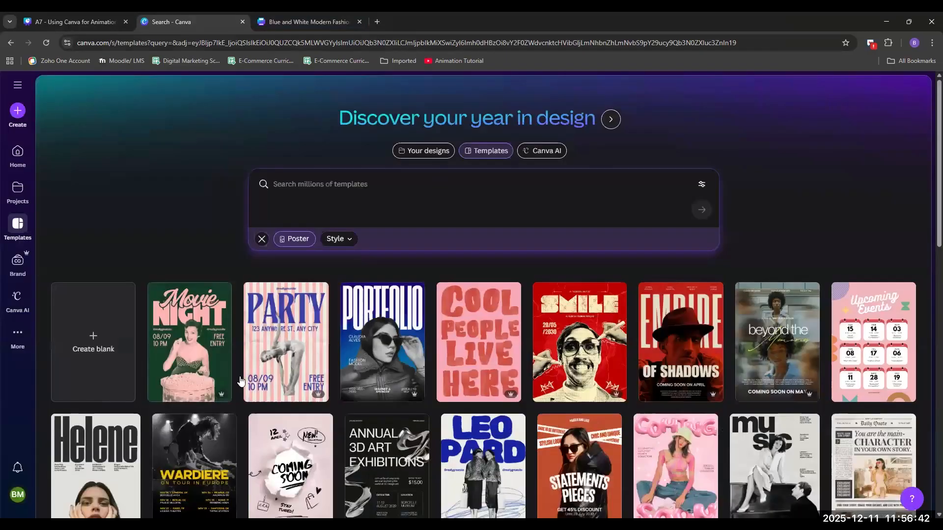
pyautogui.click(206, 358)
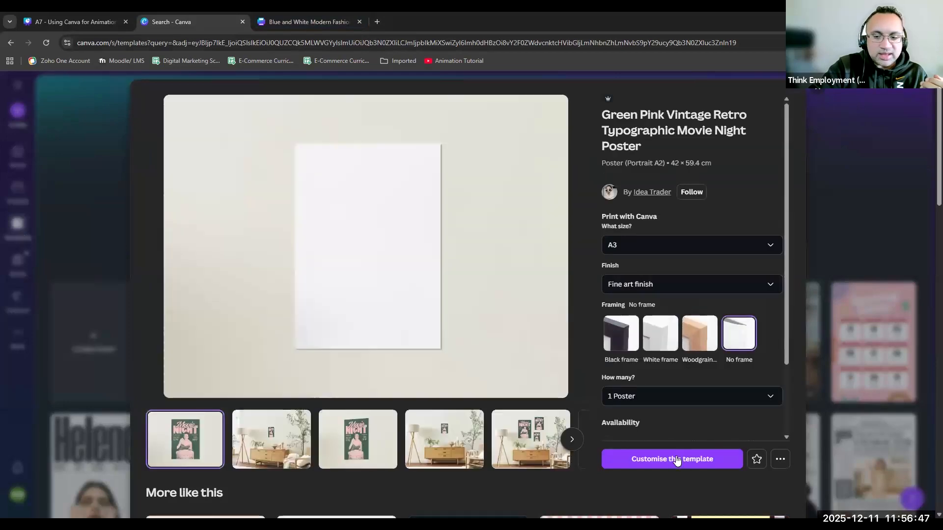
pyautogui.click(680, 459)
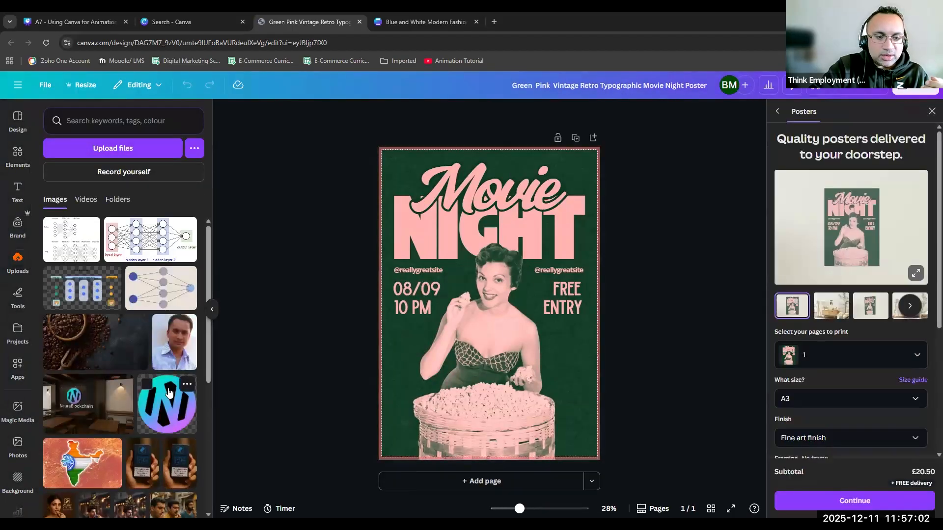
# Step: Add the uploaded round N logo to the centre of the Movie Night poster and stretch it slightly downward
pyautogui.click(169, 392)
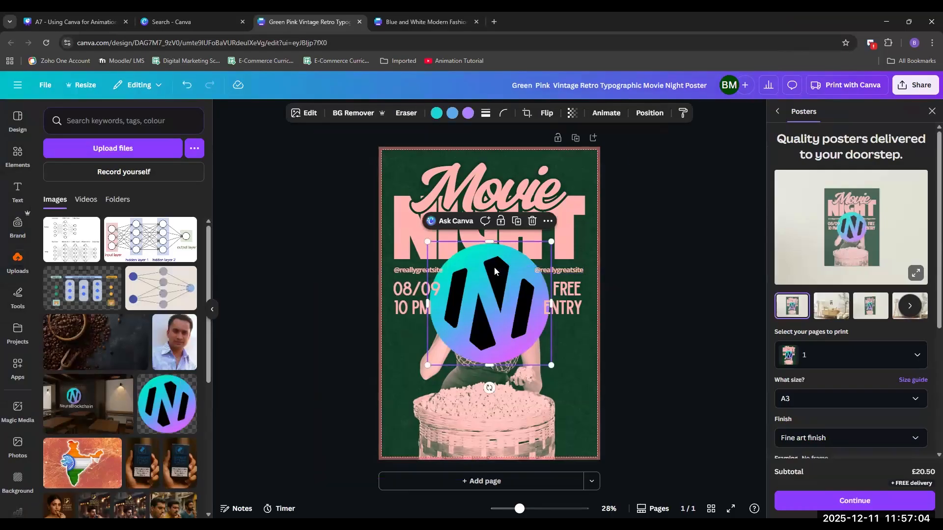
pyautogui.moveTo(489, 365)
pyautogui.mouseDown()
pyautogui.moveTo(489, 244)
pyautogui.moveTo(490, 370)
pyautogui.mouseUp()
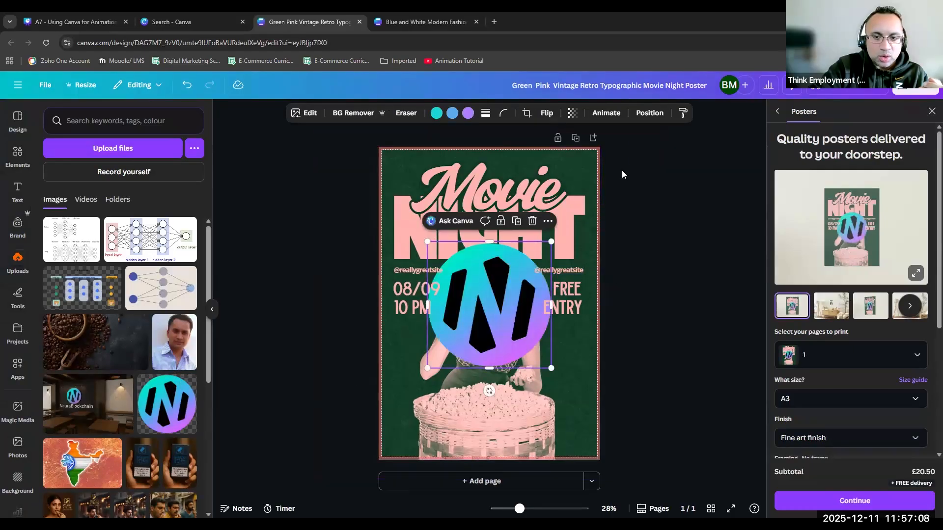
pyautogui.click(303, 281)
# Step: Create a new landscape video design and apply the recently used NATURE template to it
pyautogui.click(167, 22)
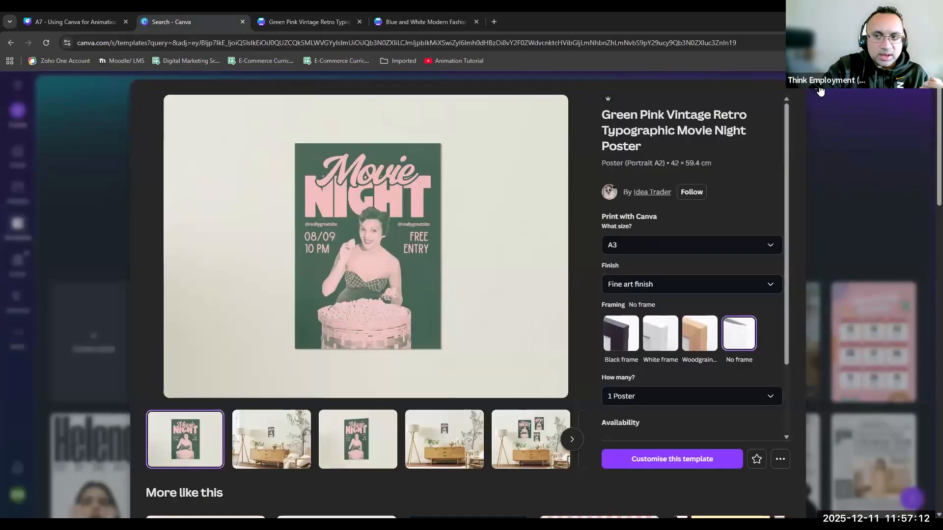
pyautogui.click(22, 145)
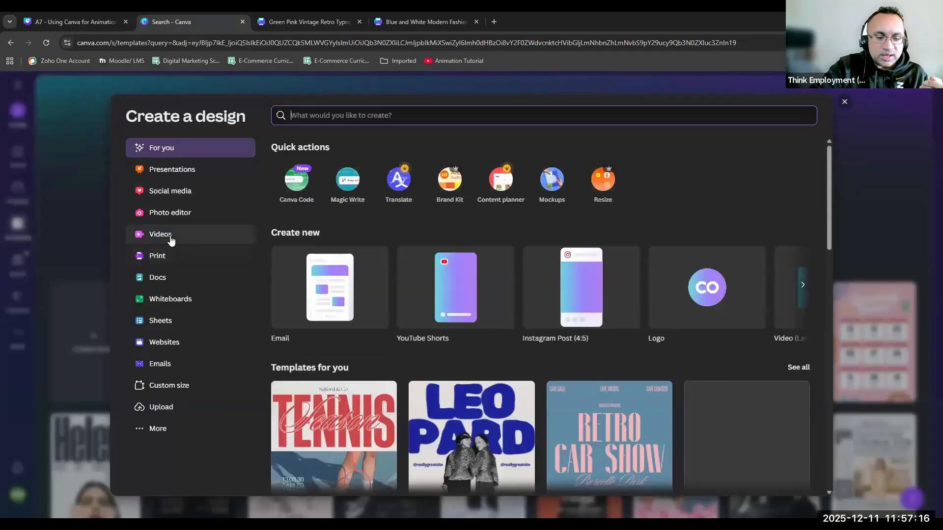
pyautogui.click(171, 238)
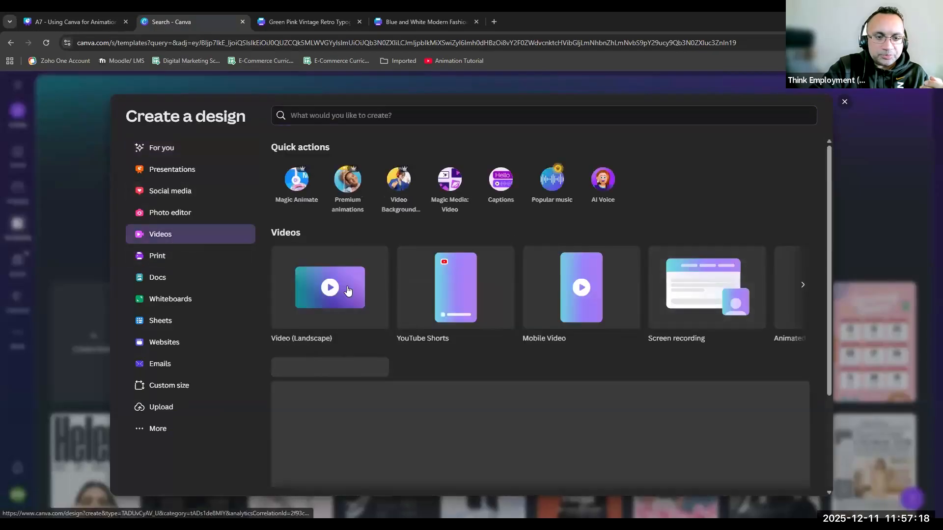
pyautogui.click(348, 291)
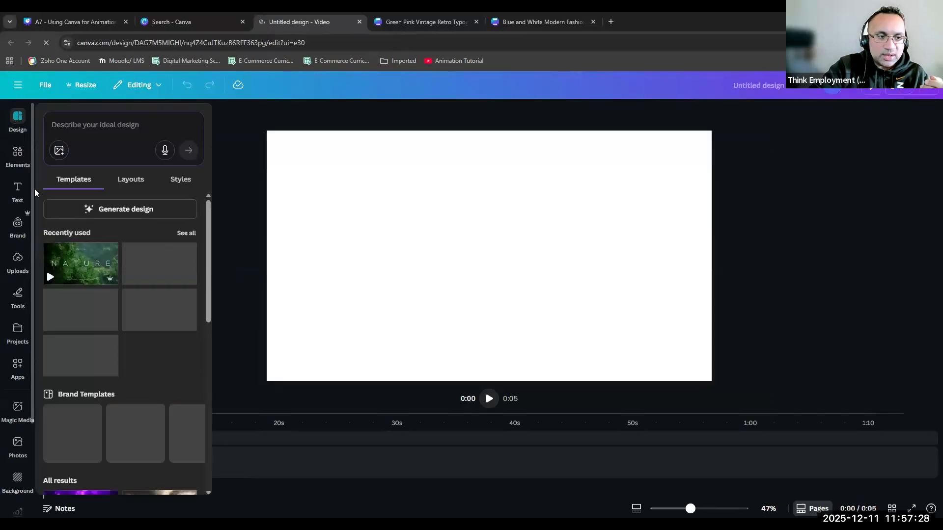
pyautogui.click(86, 268)
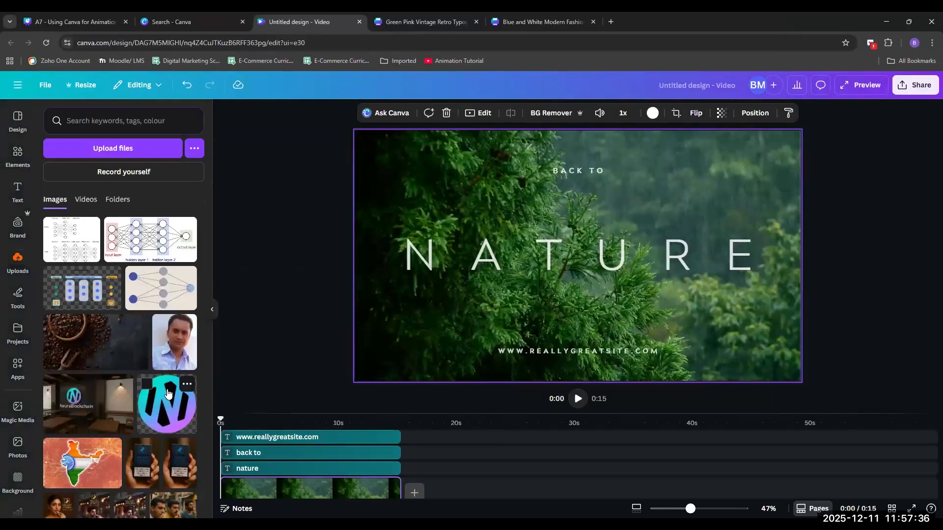
# Step: Try placing the uploaded round N logo over the NATURE video, and delete it from the page
pyautogui.moveTo(347, 258)
pyautogui.mouseDown()
pyautogui.moveTo(363, 256)
pyautogui.moveTo(341, 255)
pyautogui.moveTo(350, 256)
pyautogui.mouseUp()
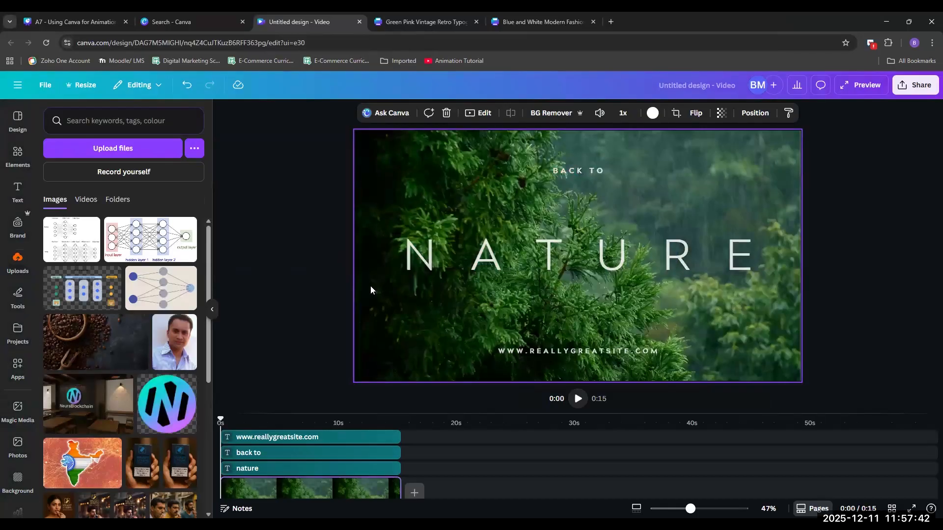
pyautogui.moveTo(184, 406); pyautogui.dragTo(341, 265)
pyautogui.moveTo(202, 348); pyautogui.dragTo(526, 271)
pyautogui.moveTo(311, 336); pyautogui.dragTo(143, 351)
pyautogui.press('Delete')
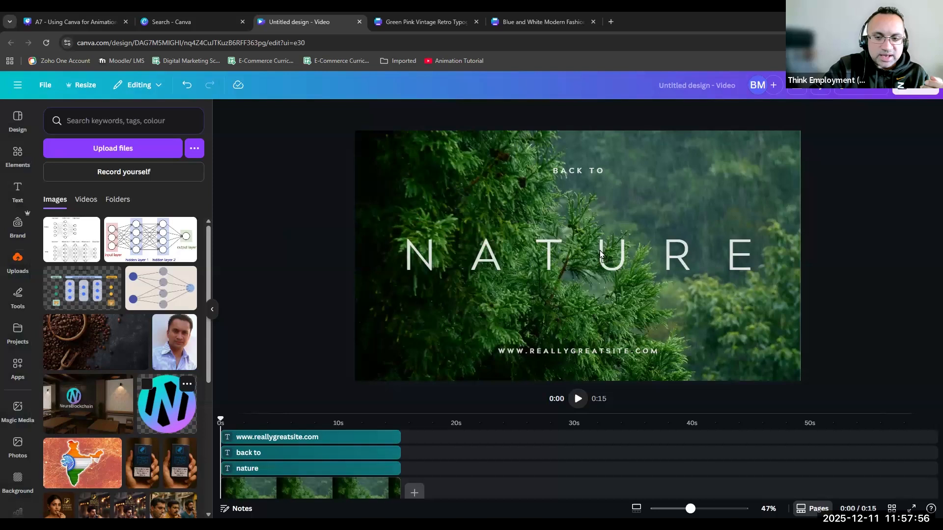
# Step: Place the round N logo at the video's edge, shift it over the NATURE title, move it off the page and delete it
pyautogui.moveTo(417, 290); pyautogui.dragTo(360, 292)
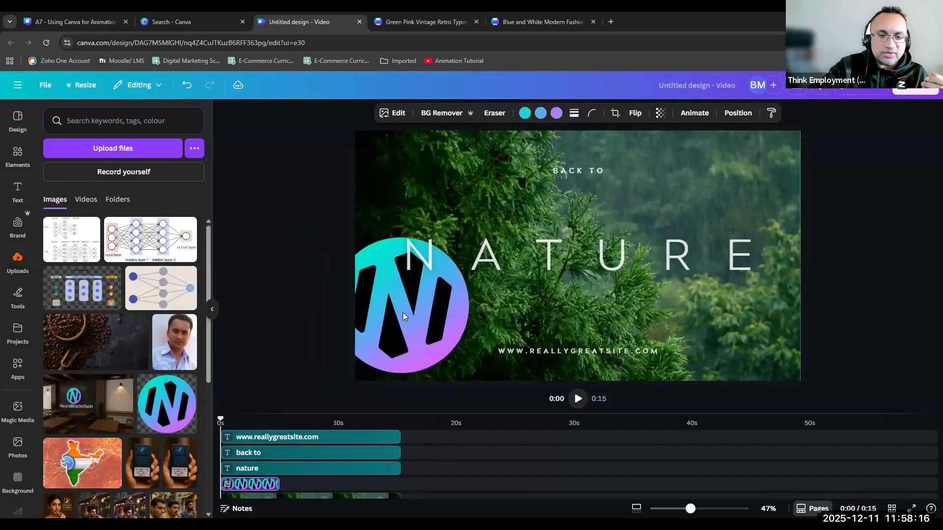
pyautogui.click(413, 304)
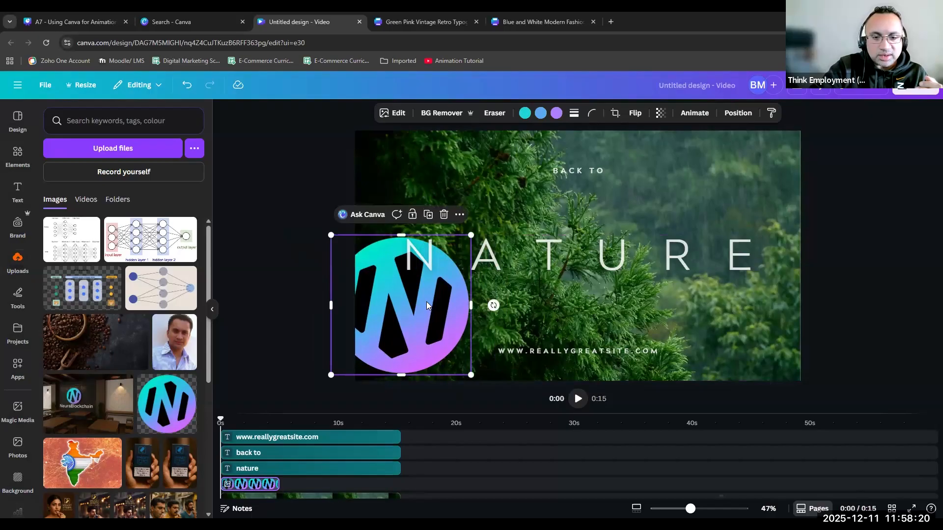
pyautogui.moveTo(426, 305); pyautogui.dragTo(483, 261)
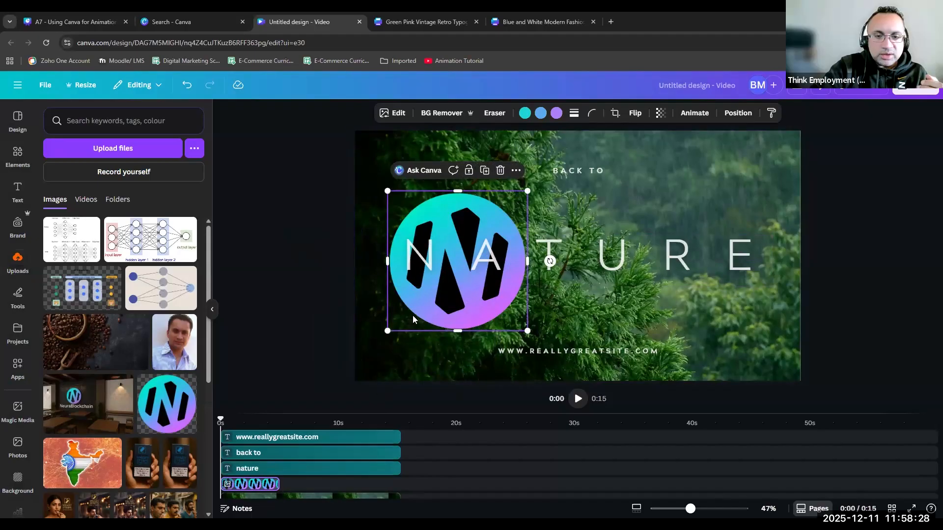
pyautogui.moveTo(415, 317); pyautogui.dragTo(219, 378)
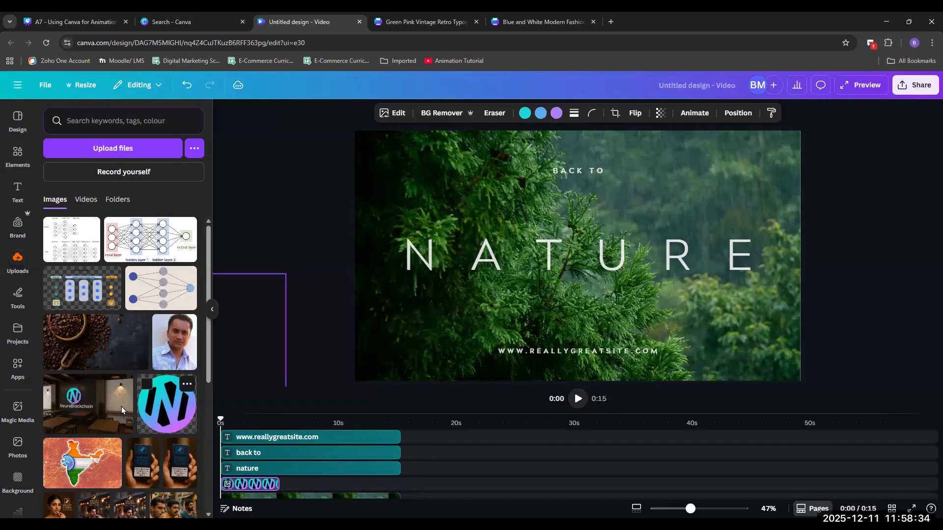
pyautogui.press('Delete')
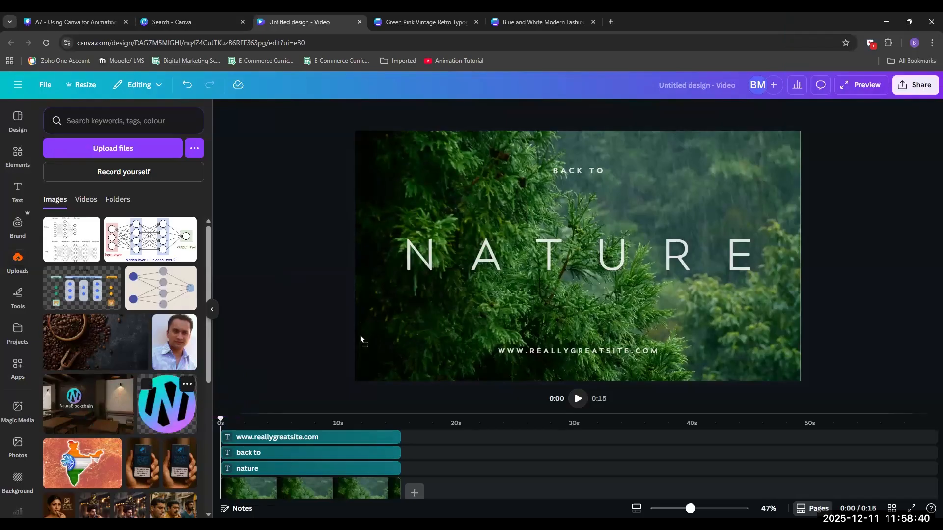
# Step: Replace the forest footage with the round N logo as the full-frame background, and undo the last edit
pyautogui.moveTo(311, 343); pyautogui.dragTo(372, 327)
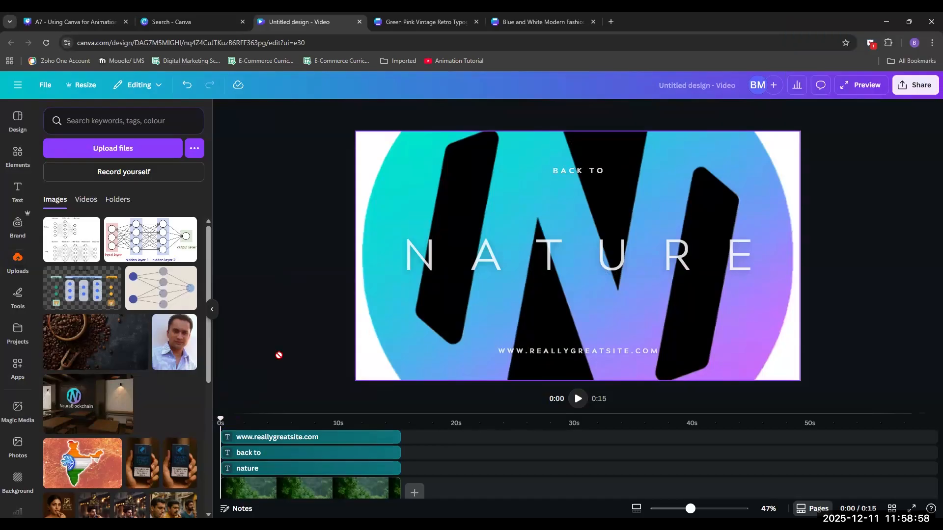
pyautogui.moveTo(277, 357); pyautogui.dragTo(277, 357)
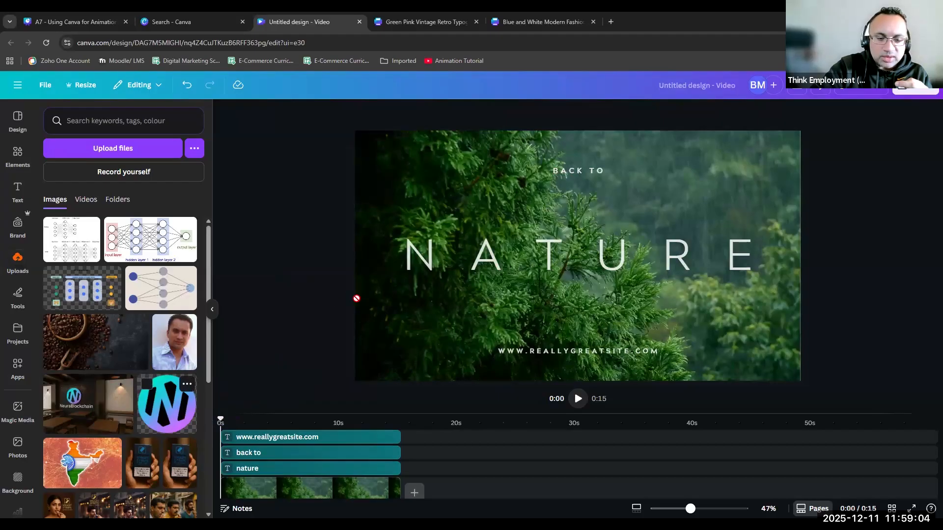
pyautogui.moveTo(181, 406); pyautogui.dragTo(373, 329)
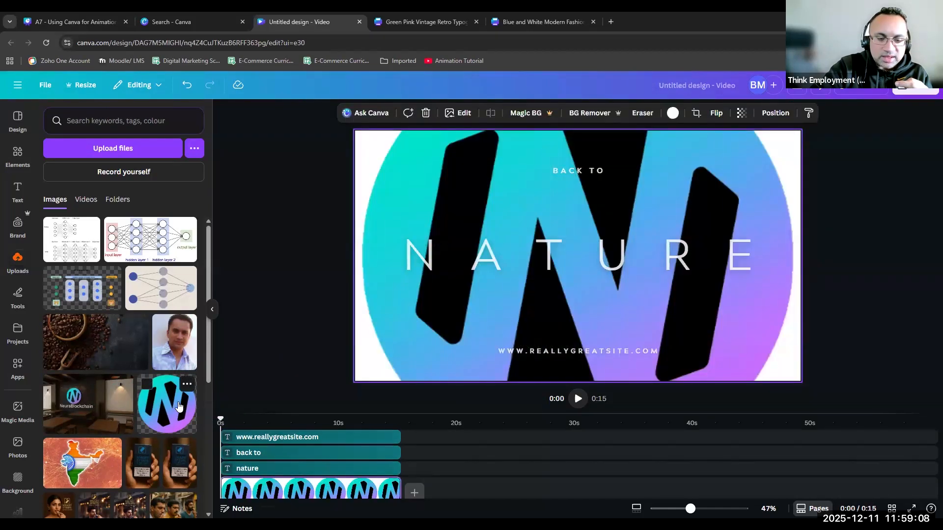
pyautogui.click(187, 87)
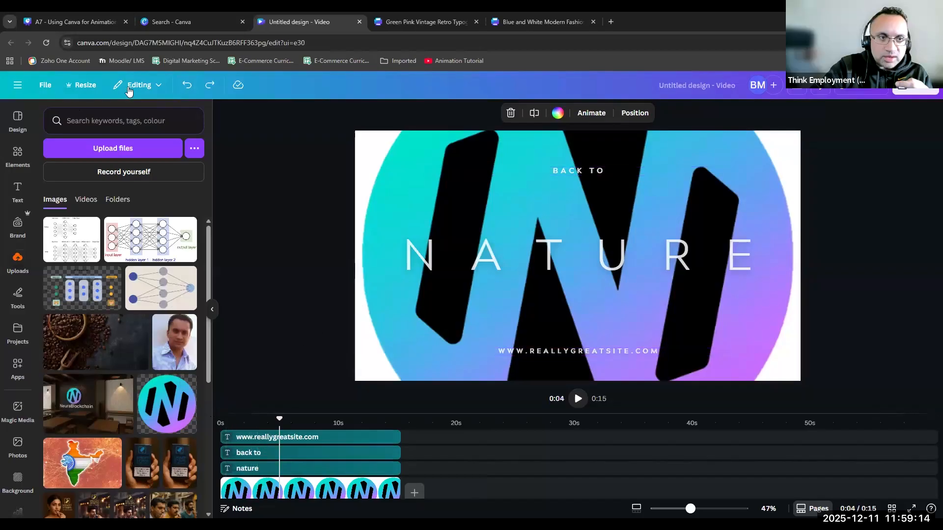
pyautogui.scroll(-1, 261, 464)
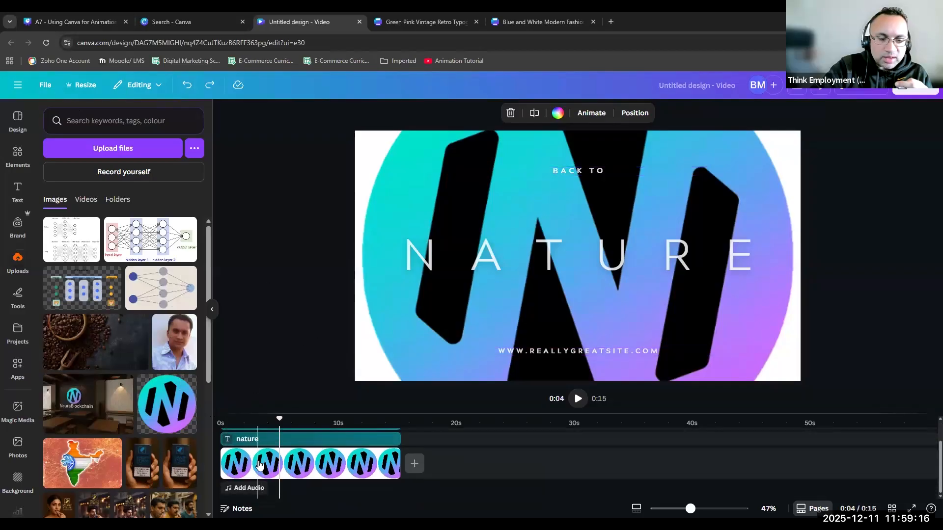
pyautogui.scroll(1, 261, 464)
pyautogui.click(251, 437)
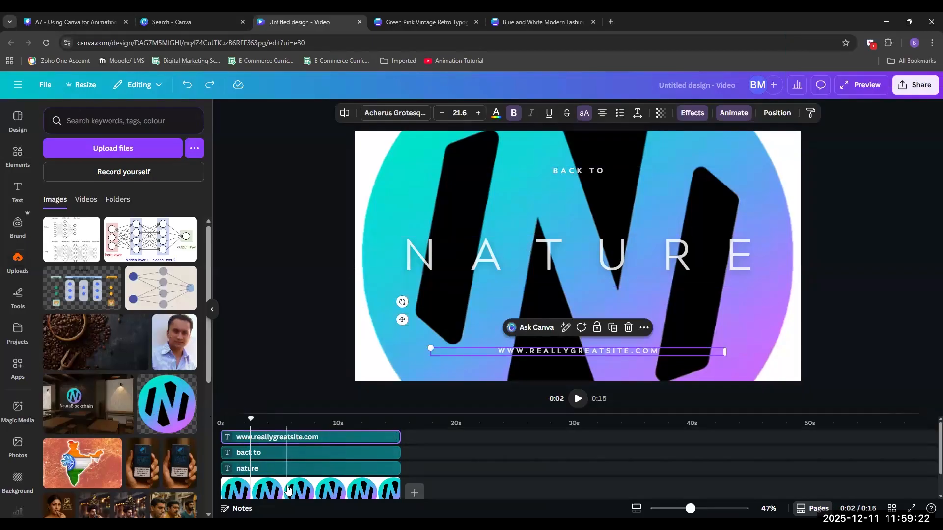
pyautogui.click(294, 315)
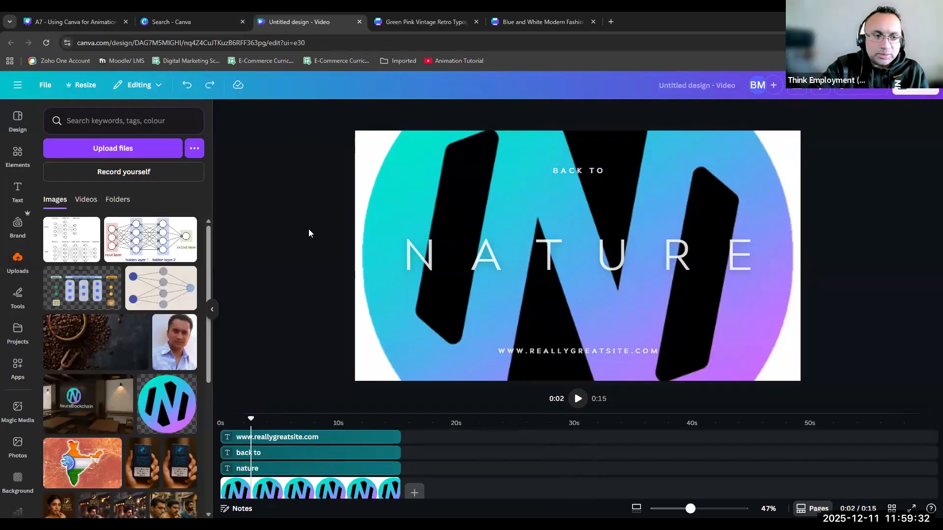
# Step: Close the video, template search and poster designs, and return to the presentation's Over To You! - Task slide
pyautogui.click(360, 21)
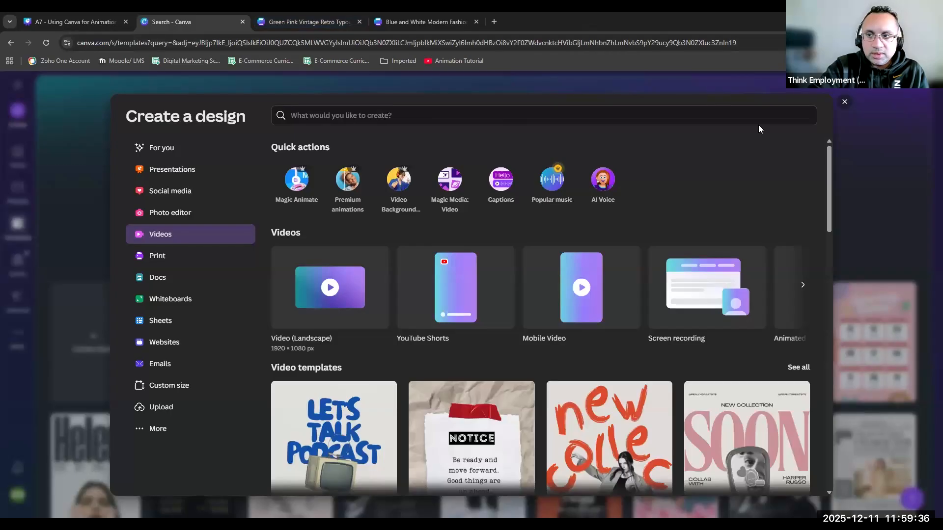
pyautogui.hotkey('ctrl', '1')
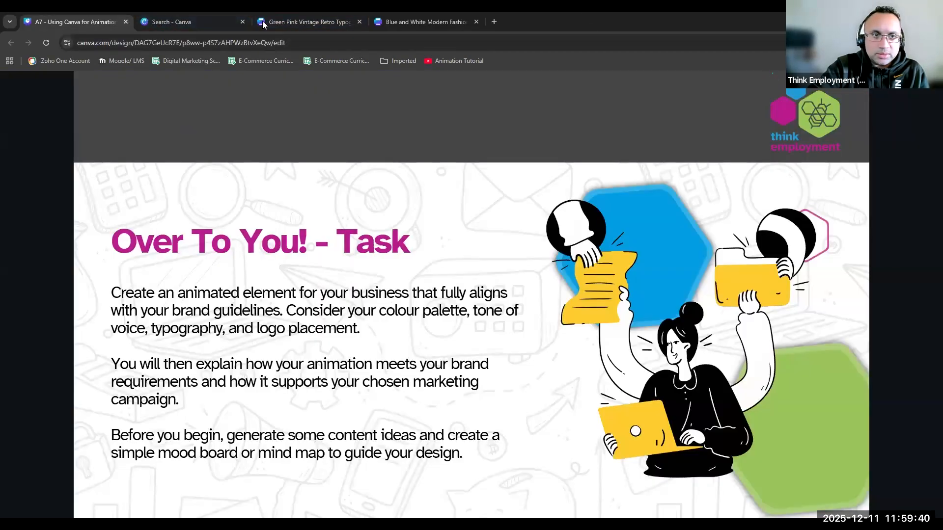
pyautogui.click(236, 21)
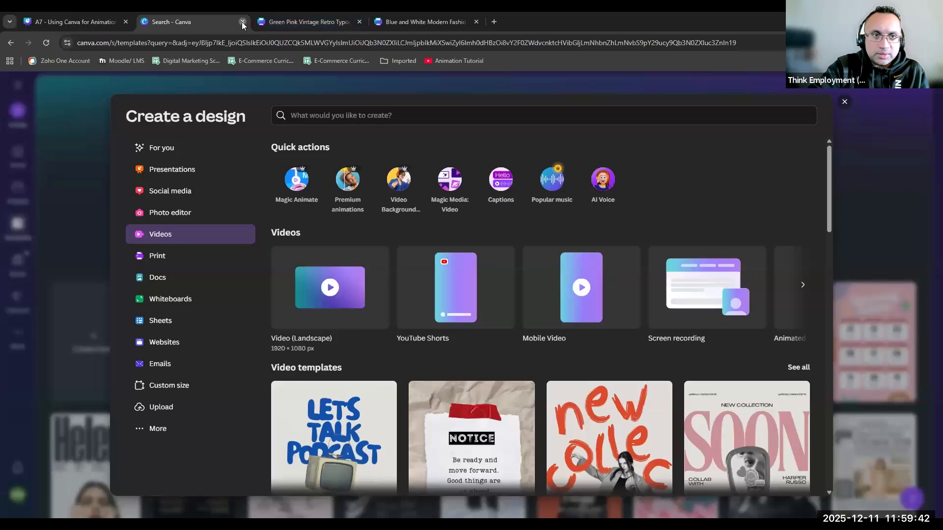
pyautogui.click(241, 22)
pyautogui.click(241, 21)
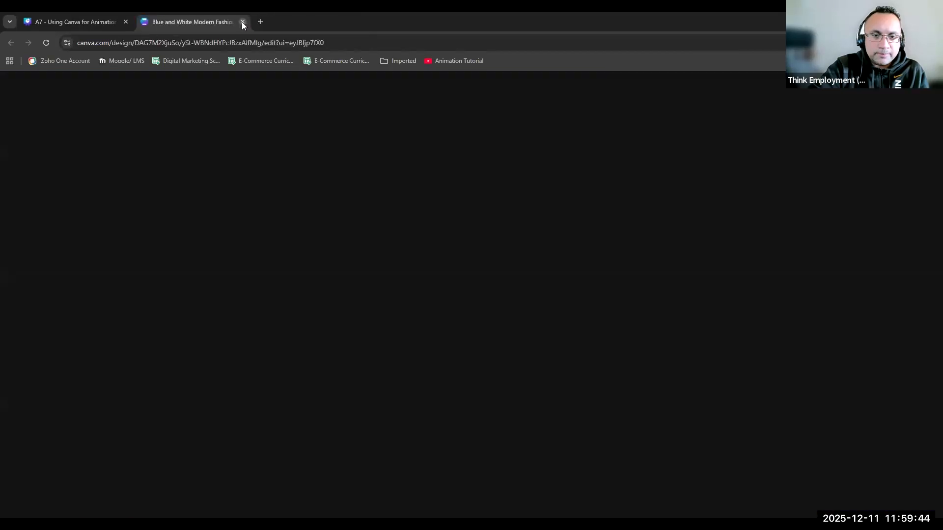
pyautogui.click(241, 21)
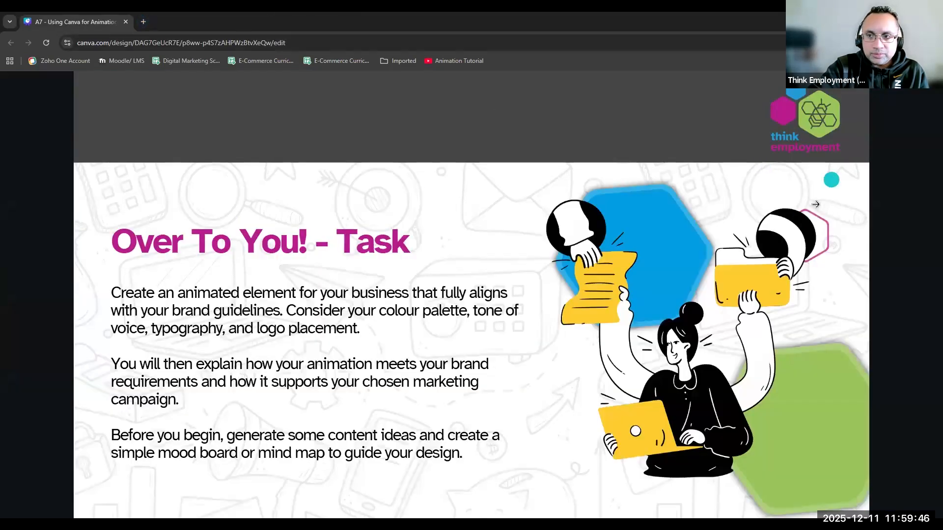